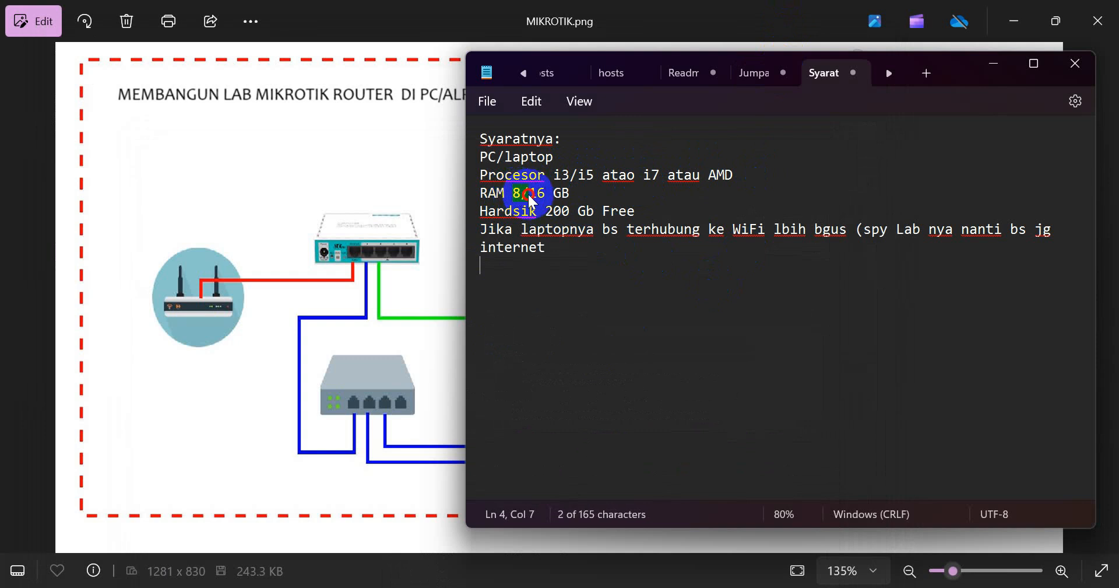
- Replace the leading 2 of '200' with 1 so the line reads 'Hardsik 100 Gb Free'
left_click(529, 194)
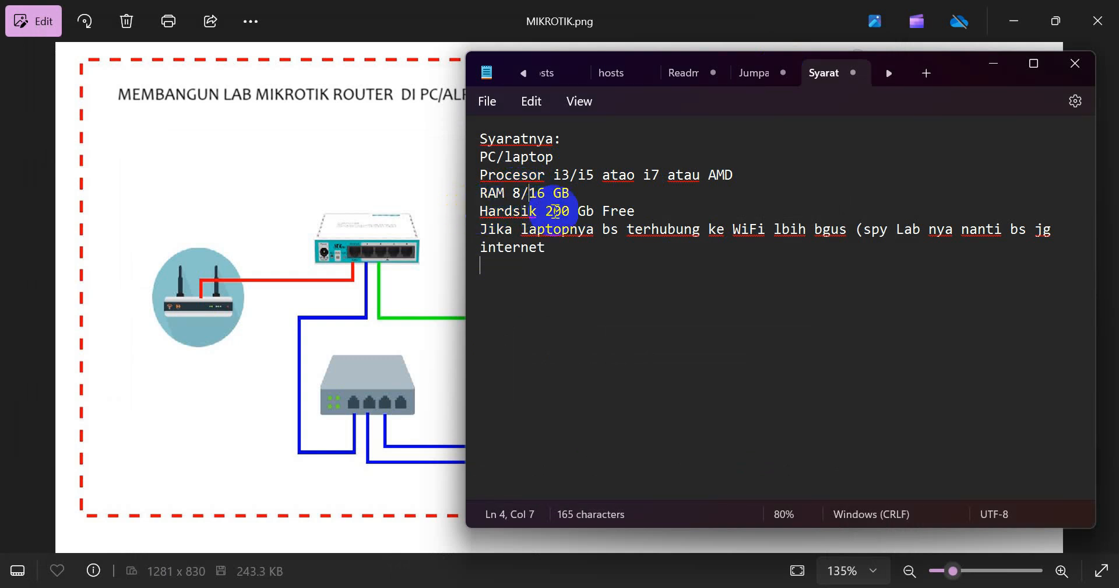
double_click(548, 211)
key("Right")
left_click_drag(546, 211, 555, 208)
type("1")
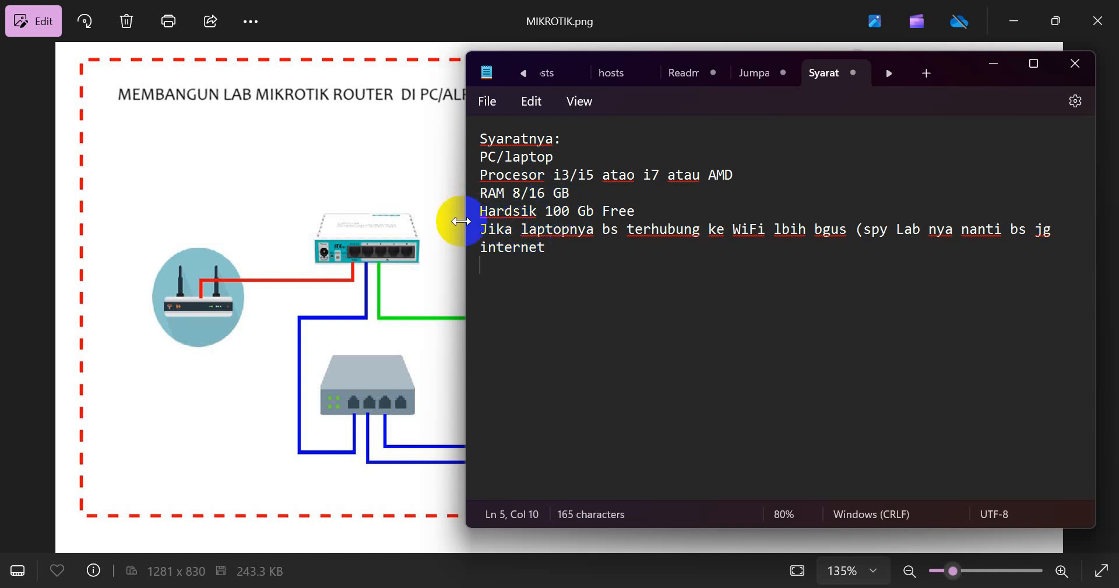
left_click_drag(479, 211, 639, 209)
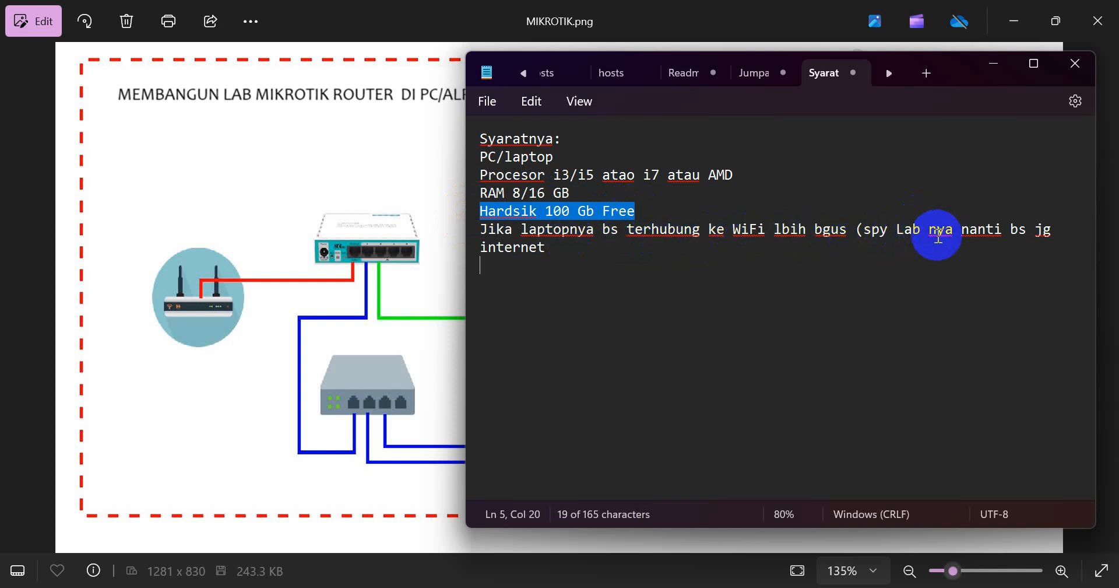
left_click(560, 252)
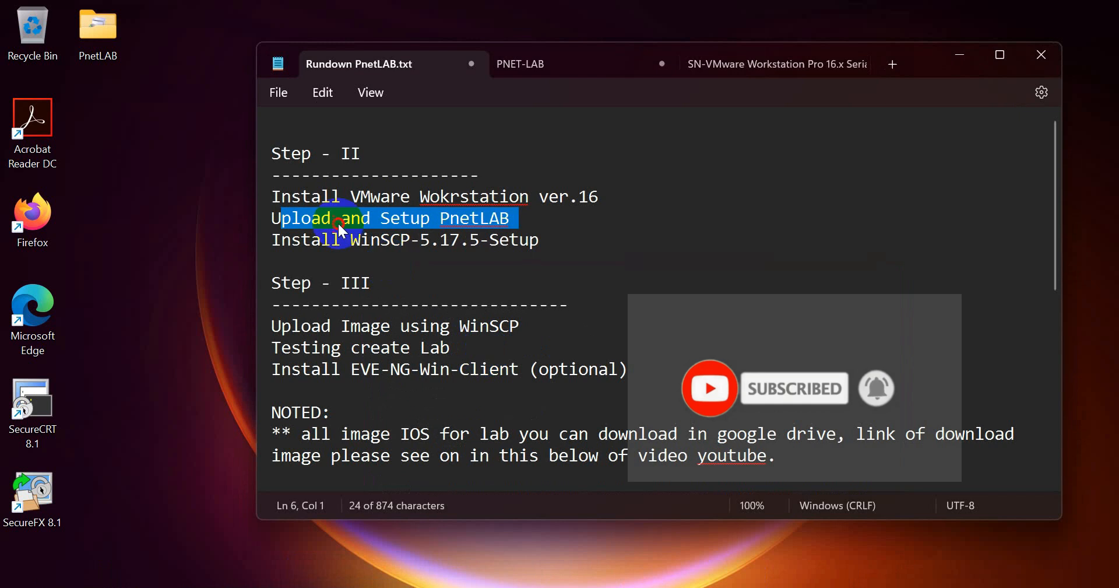
left_click(341, 219)
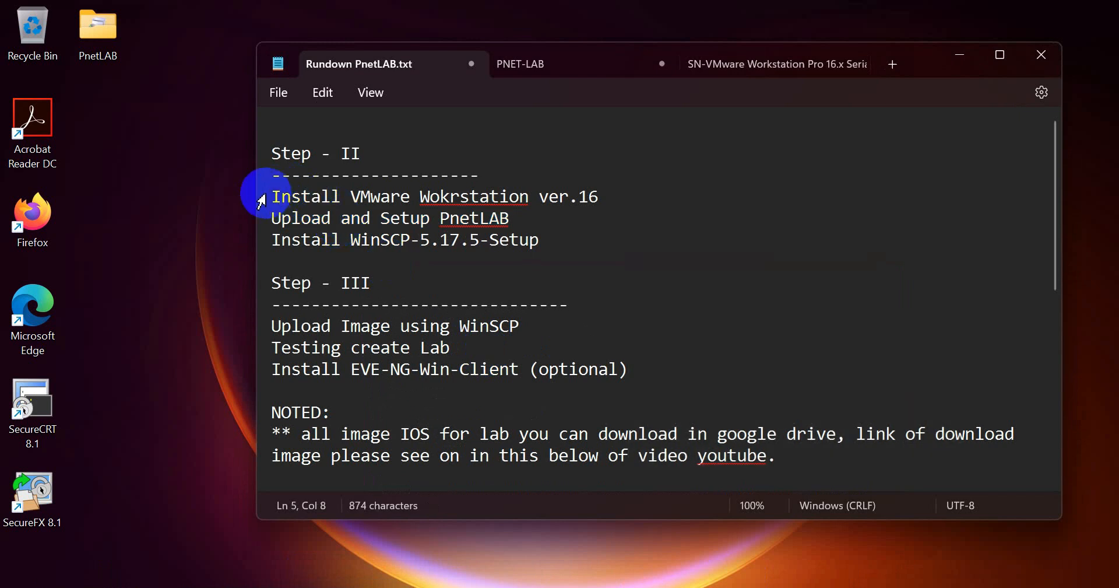
left_click_drag(261, 199, 607, 199)
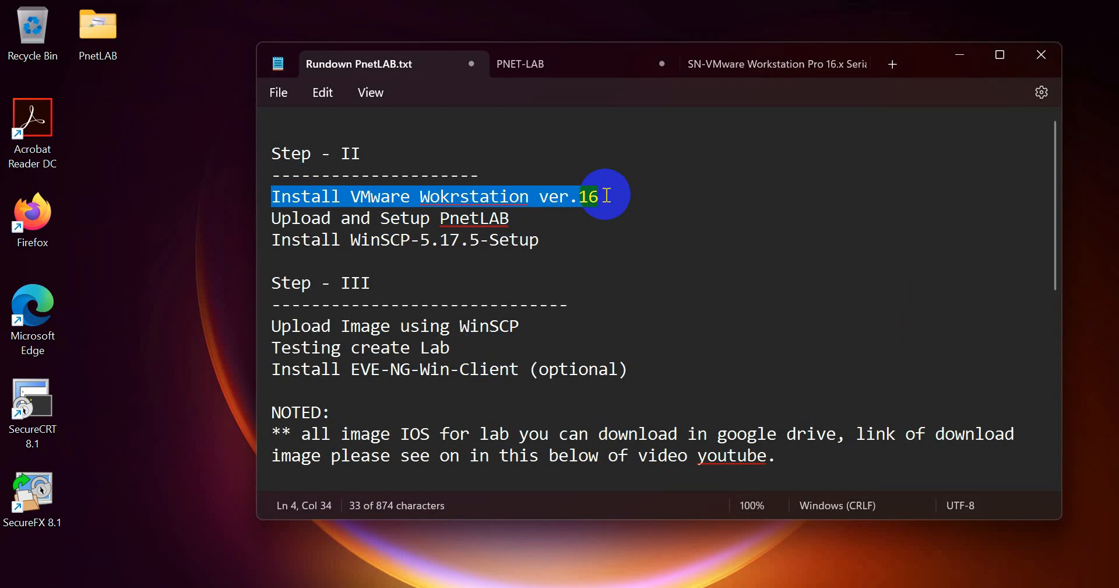
left_click(606, 195)
left_click_drag(604, 193, 270, 198)
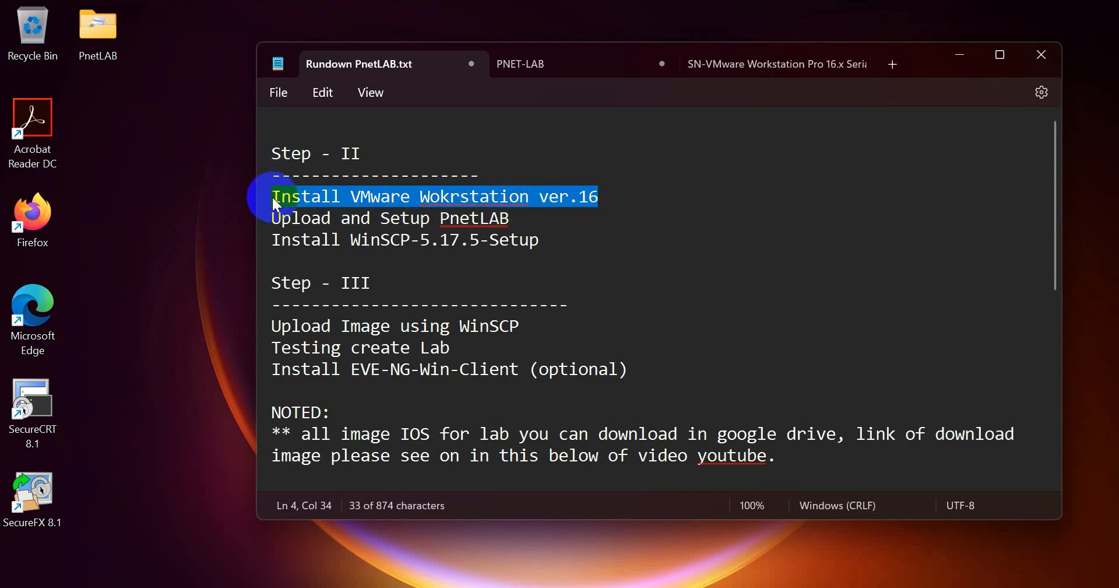
left_click(330, 220)
triple_click(277, 219)
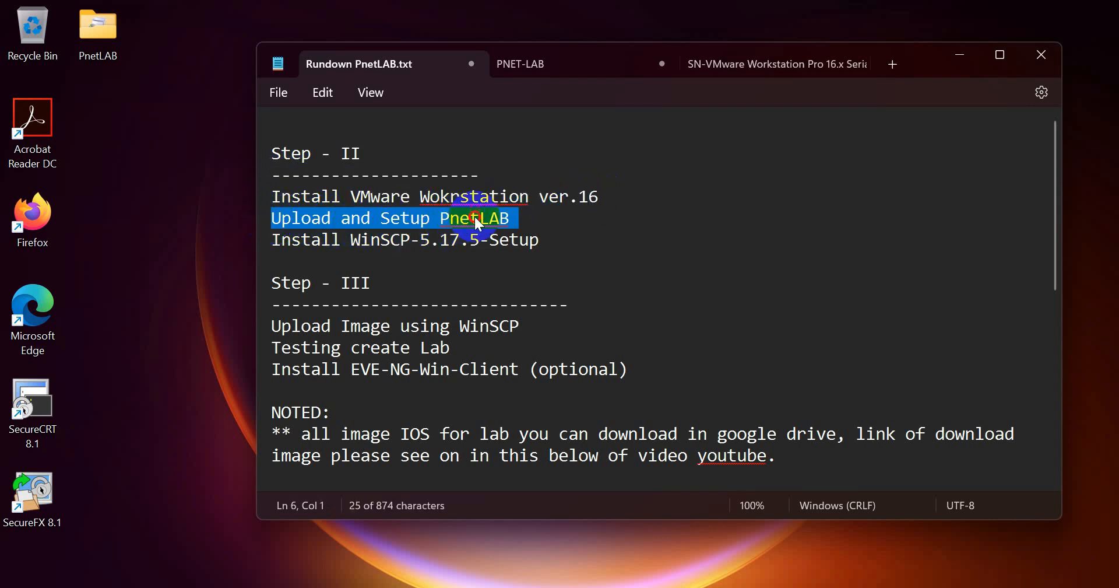
left_click(511, 218)
left_click_drag(271, 196, 548, 220)
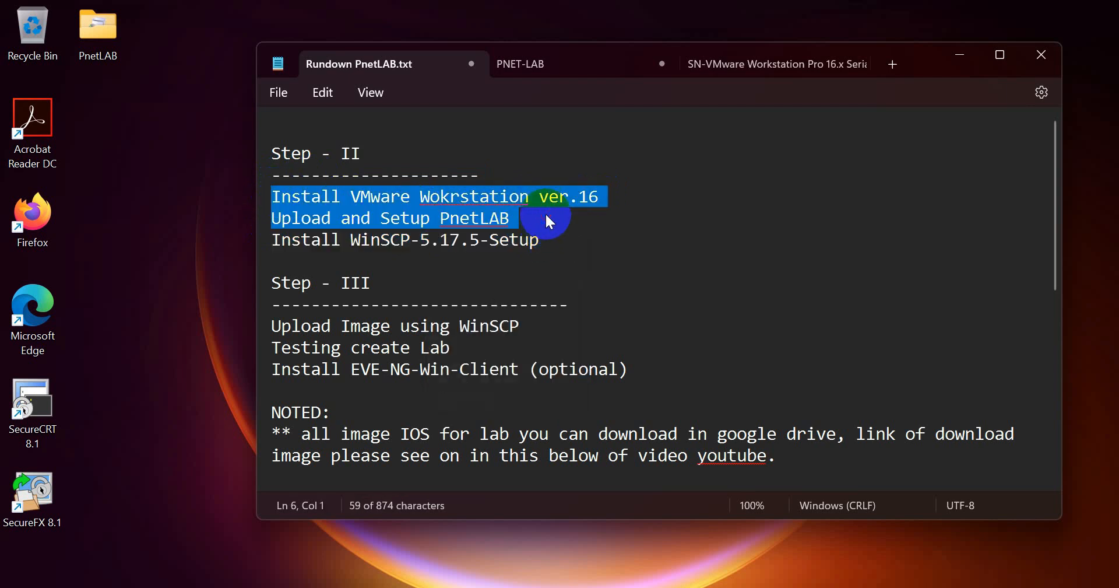
left_click(483, 220)
double_click(483, 219)
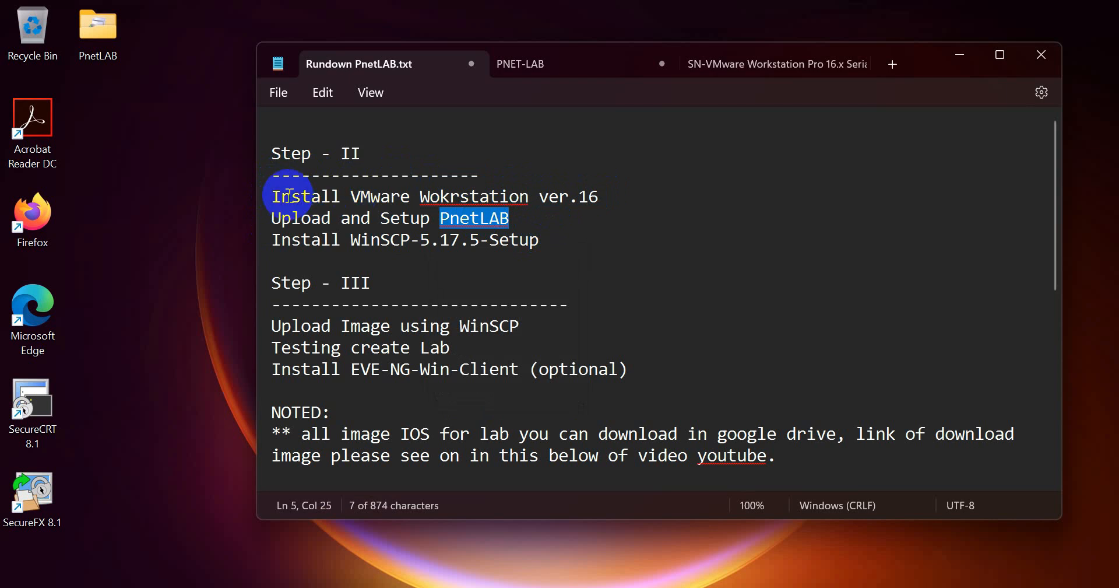
left_click_drag(273, 196, 601, 200)
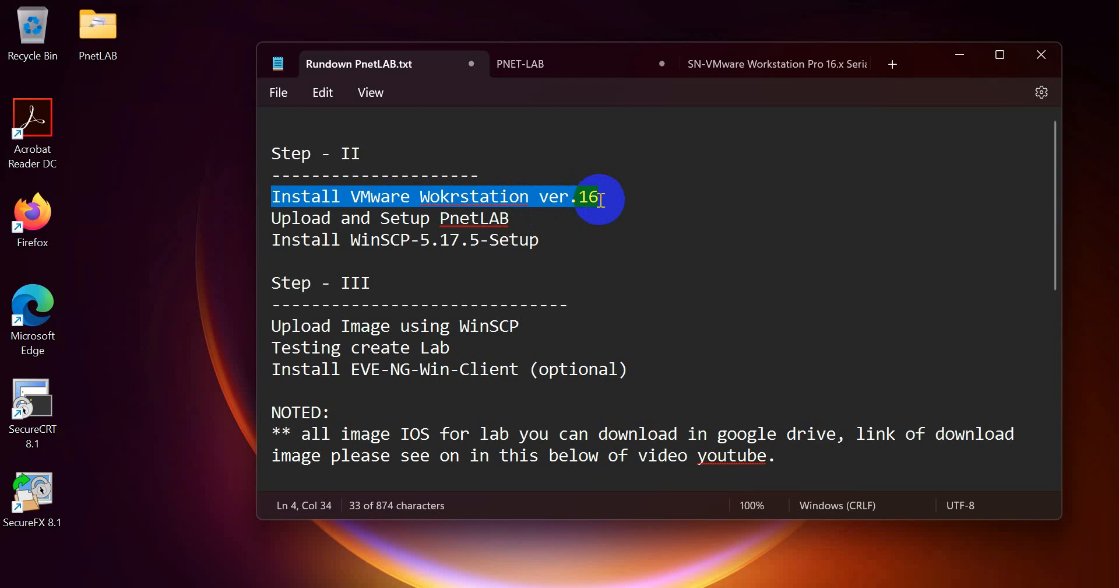
left_click(558, 223)
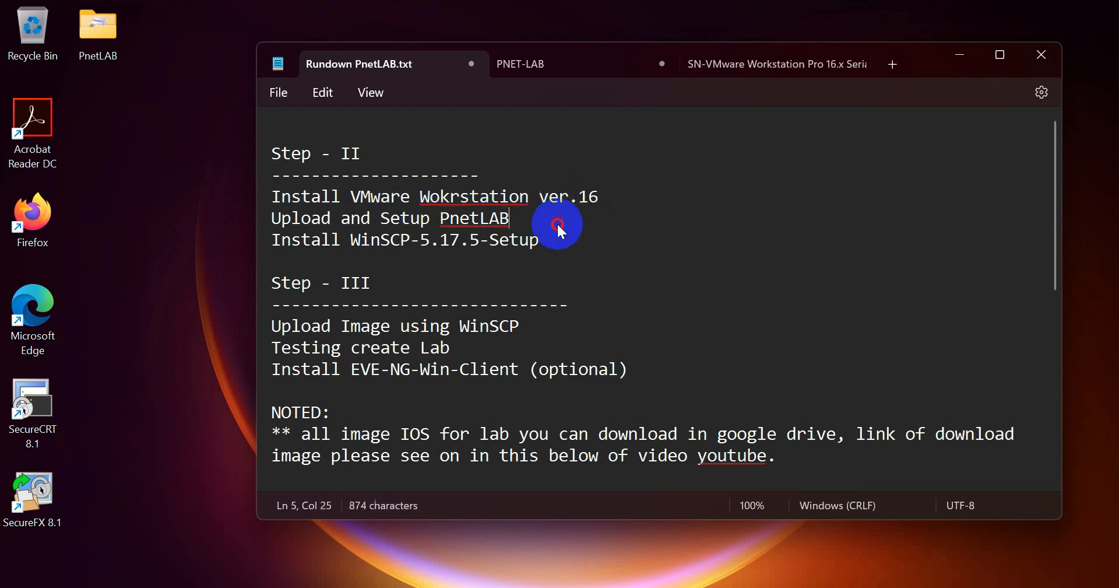
triple_click(267, 196)
triple_click(257, 221)
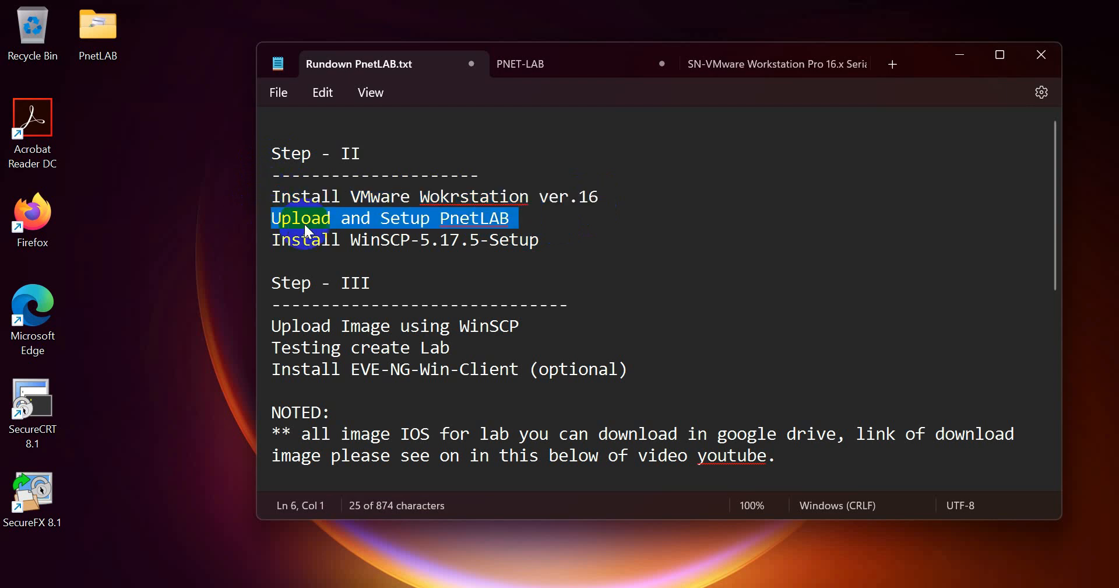
left_click(359, 213)
left_click(525, 225)
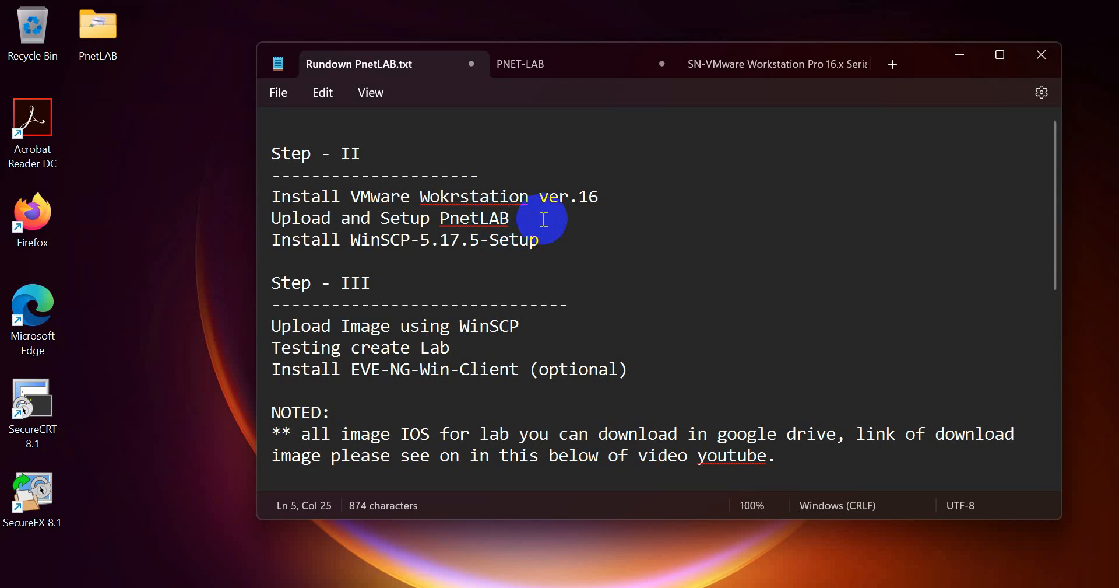
left_click_drag(511, 218, 272, 219)
left_click(409, 235)
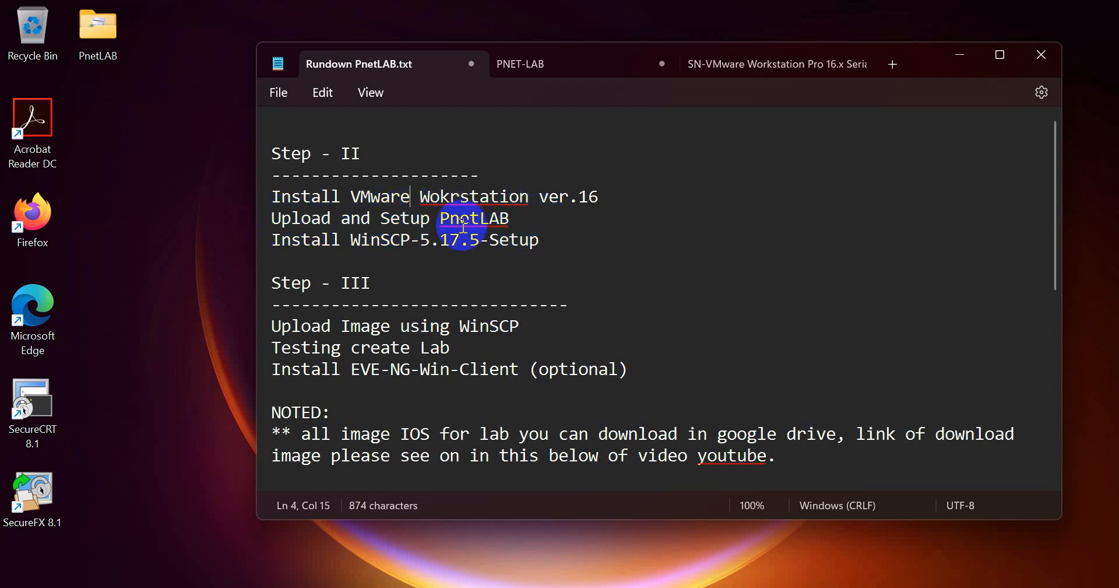
left_click(530, 234)
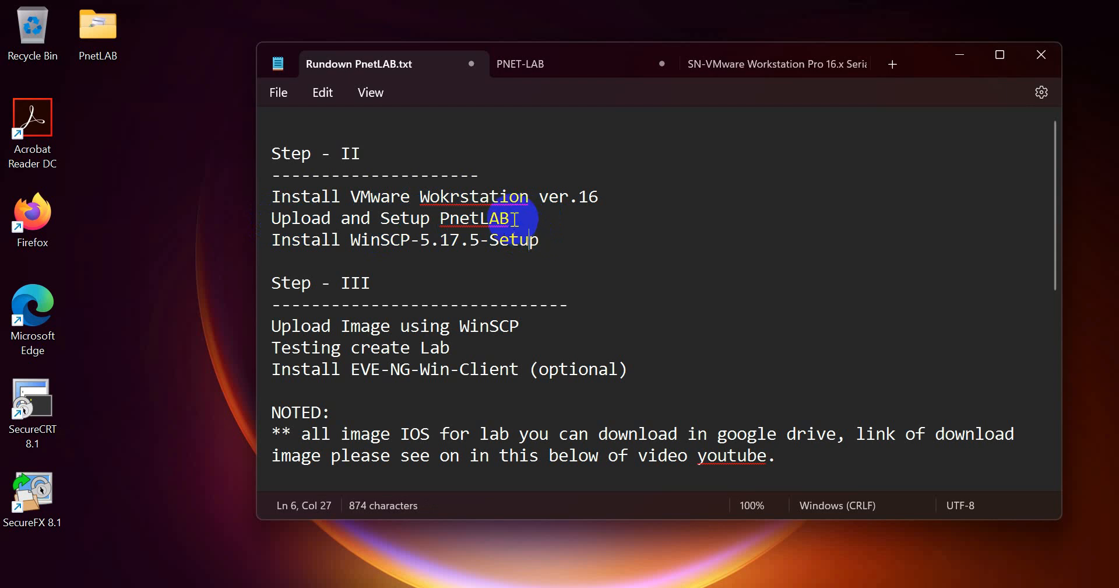
left_click(517, 218)
left_click_drag(517, 219, 274, 218)
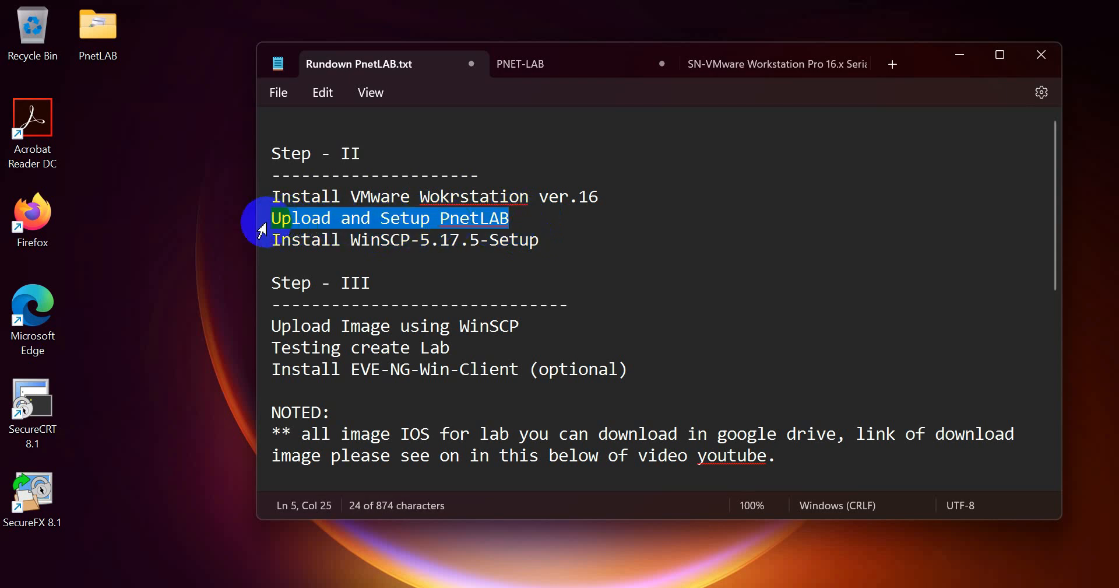
left_click(274, 239)
left_click_drag(274, 239, 551, 237)
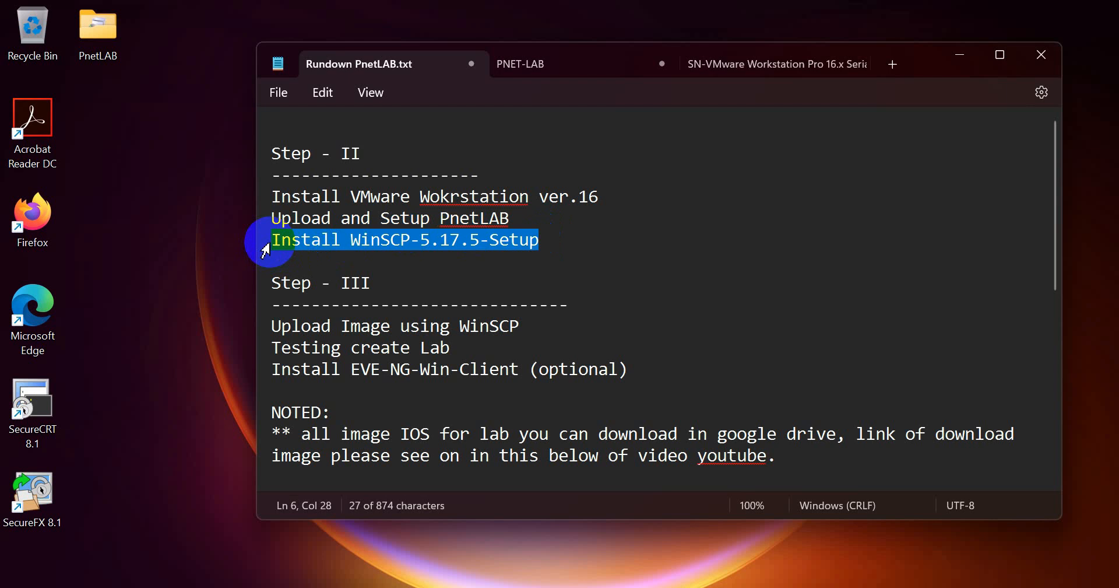
left_click(410, 219)
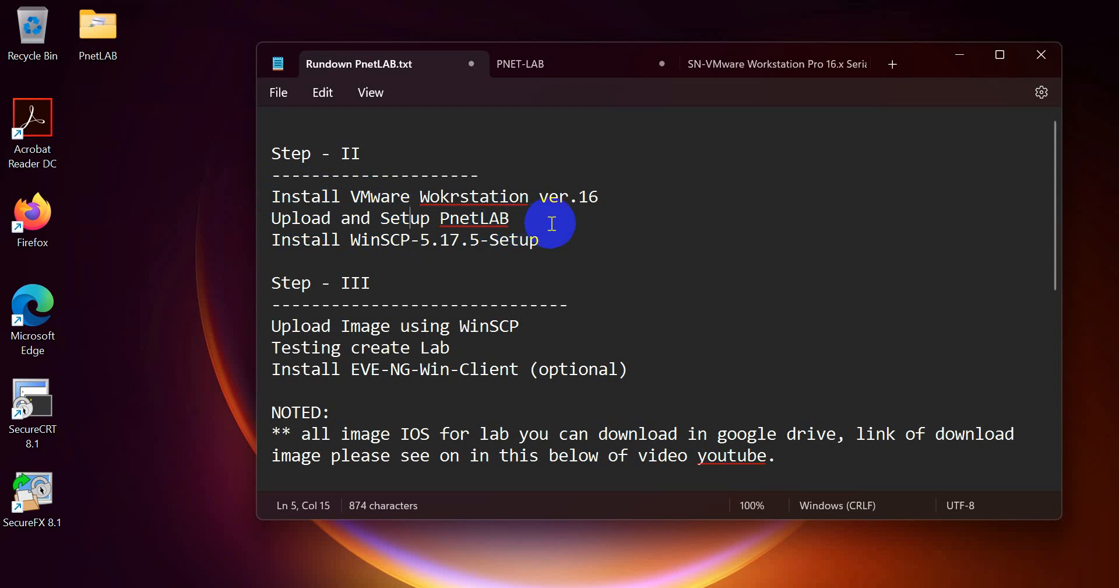
left_click(274, 196)
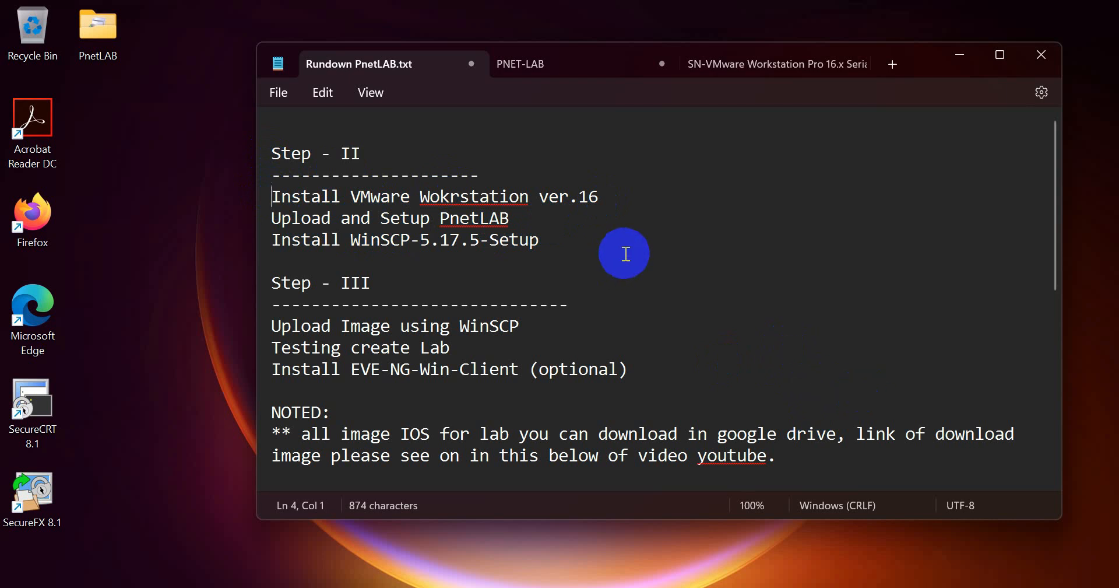
key("super+r")
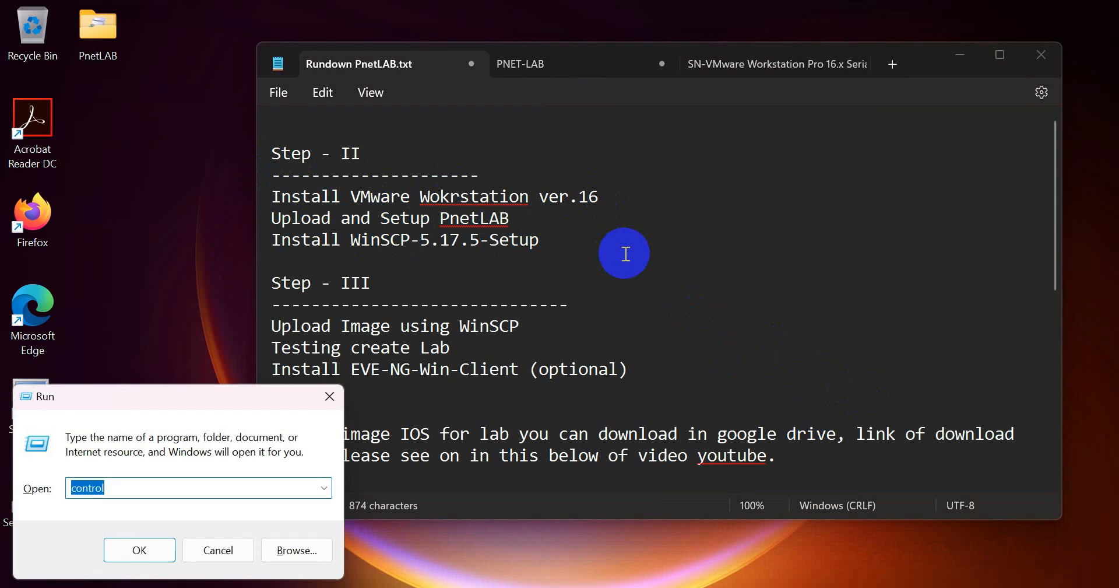
- Open the network adapter list through Control Panel's Network and Sharing Center
key("Return")
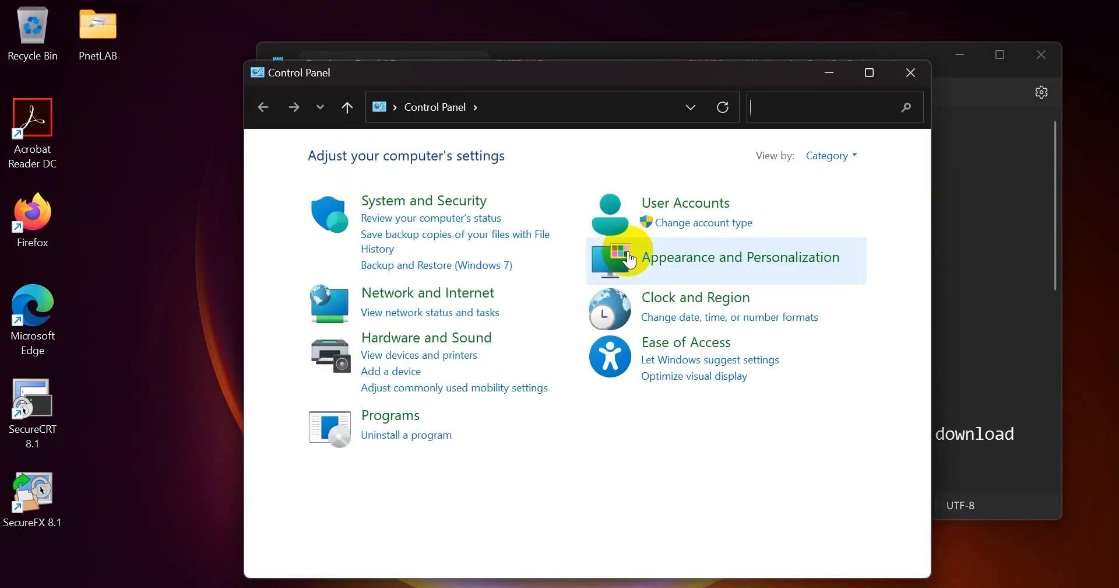
left_click(381, 291)
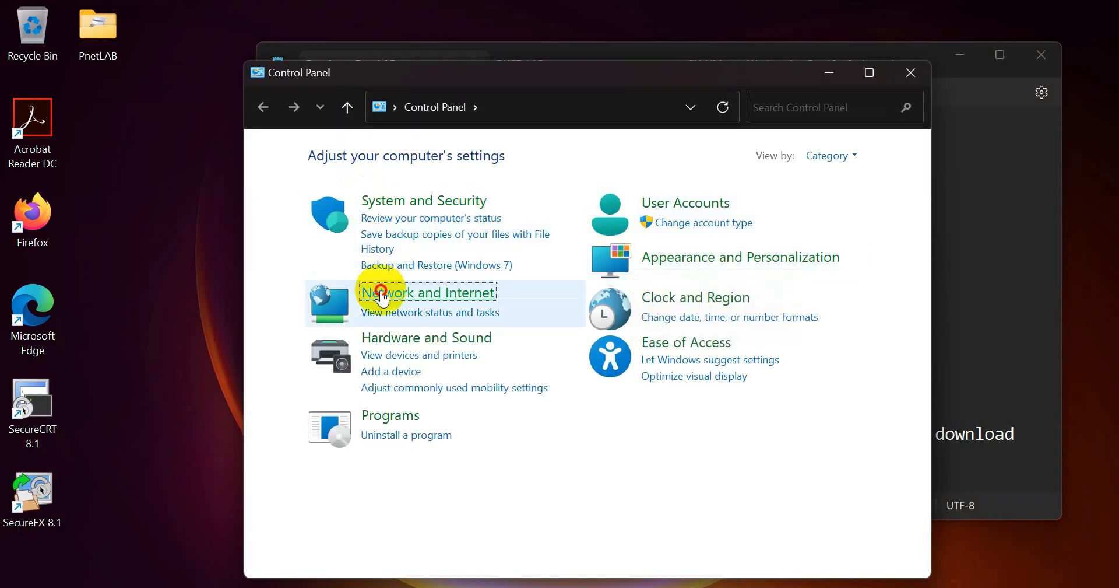
left_click(513, 158)
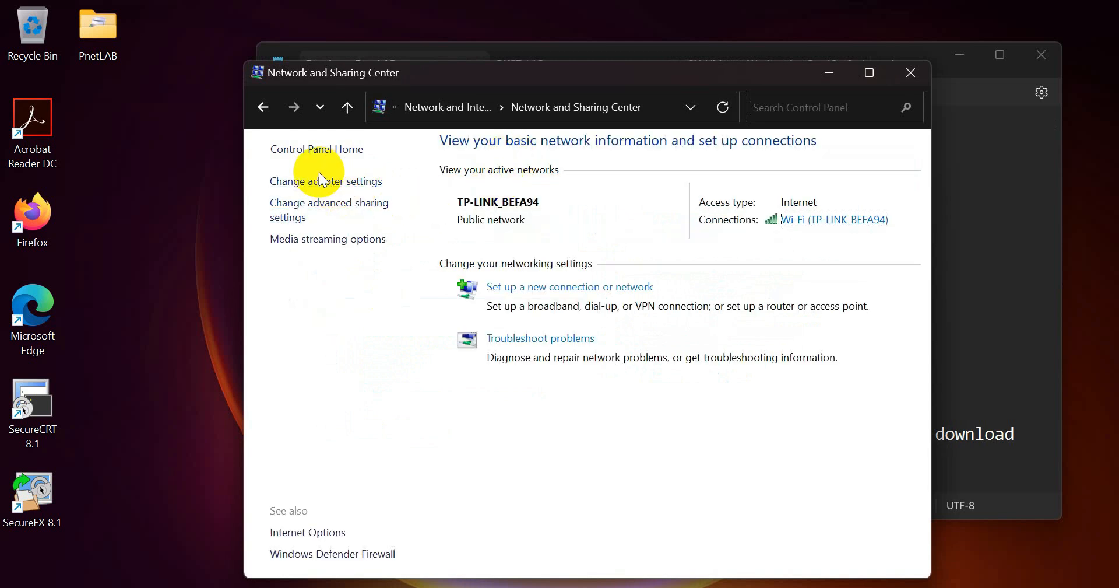
left_click(321, 180)
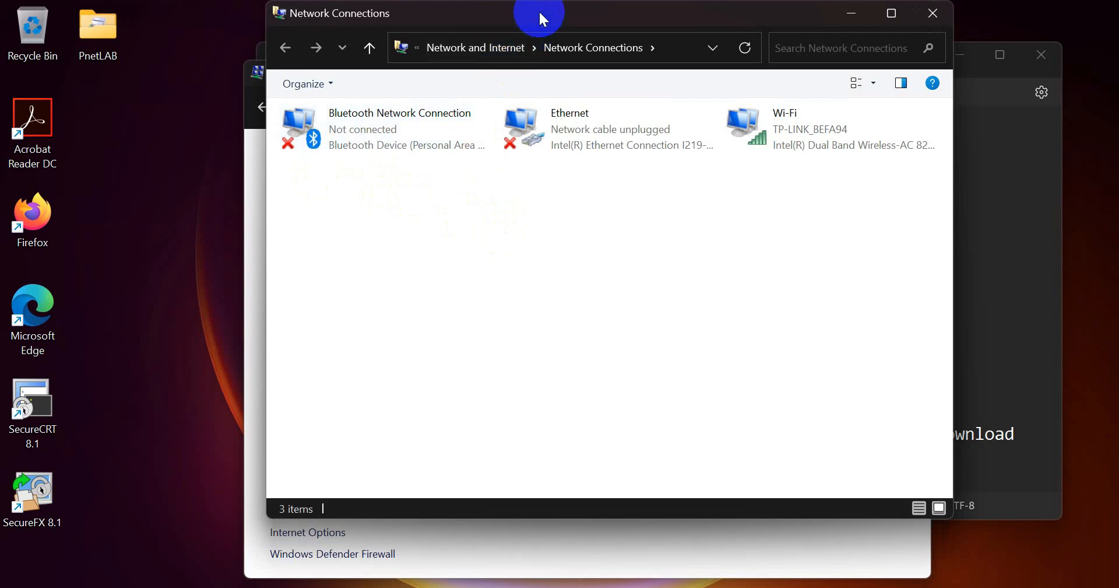
- Review the Wi-Fi, Ethernet and Bluetooth adapters, then minimize Network Connections and close Sharing Center
left_click_drag(317, 182, 760, 217)
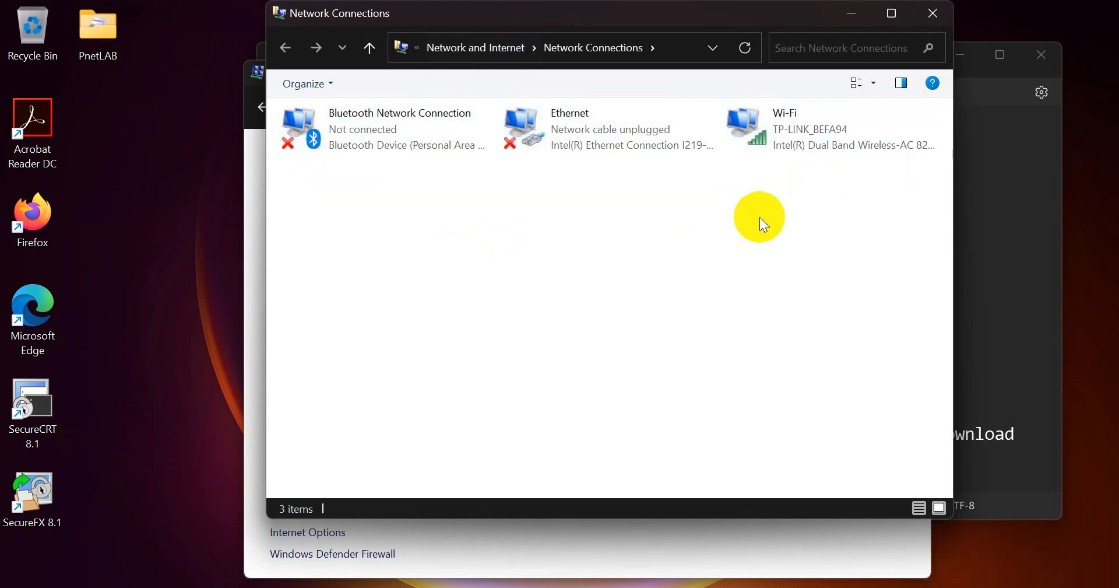
left_click(674, 130)
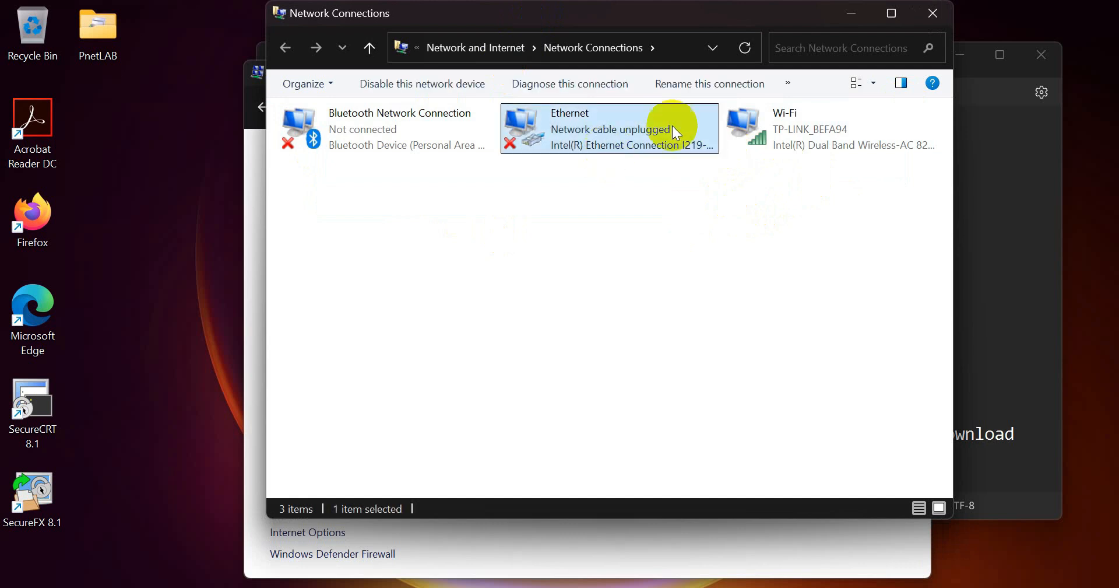
left_click(775, 112)
left_click(606, 137)
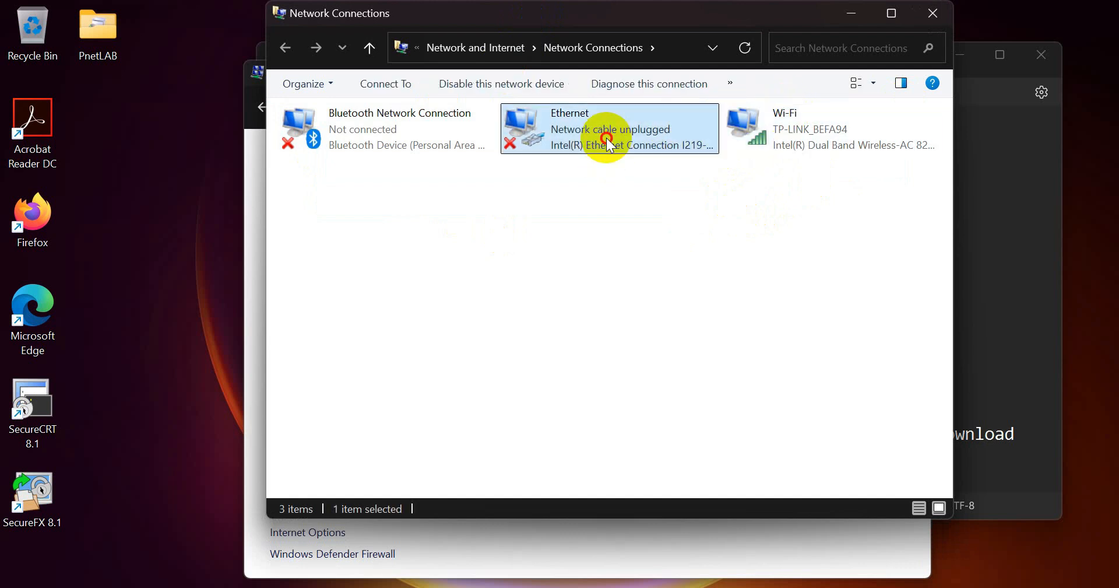
left_click(366, 124)
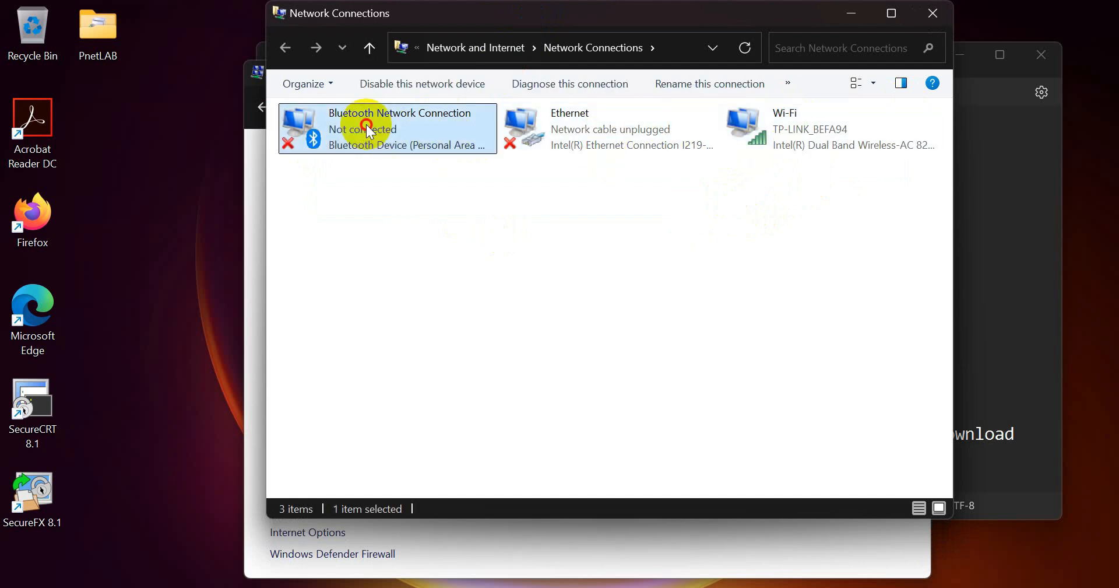
left_click(565, 133)
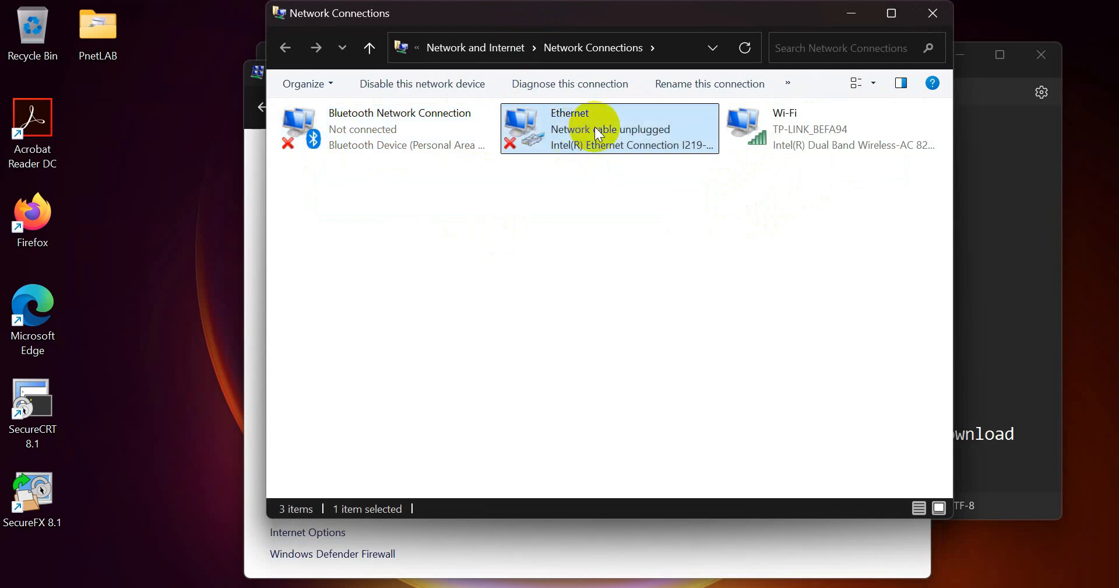
left_click(754, 141)
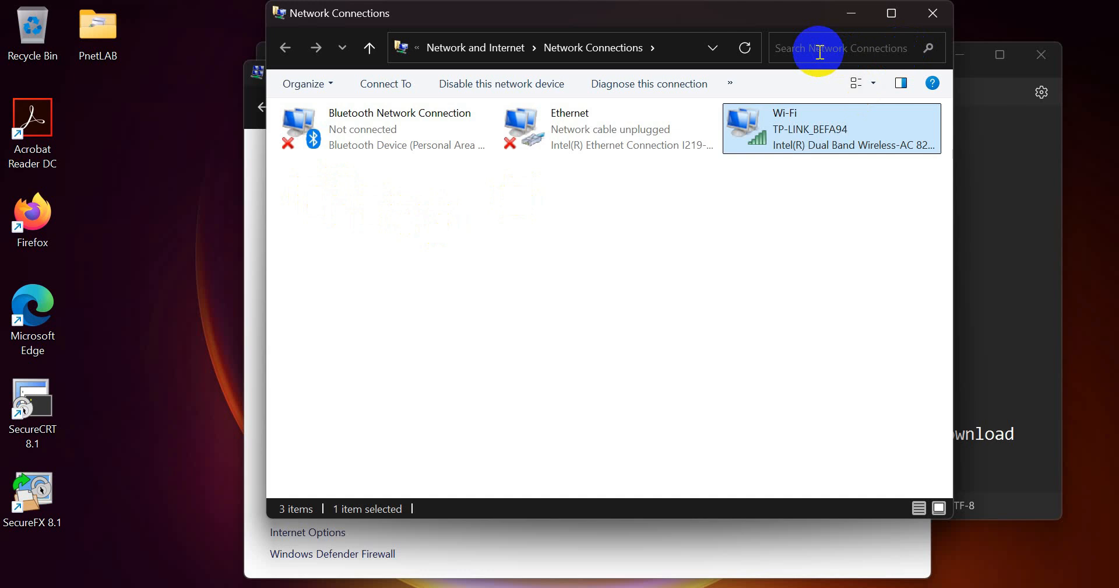
left_click(845, 26)
left_click(918, 65)
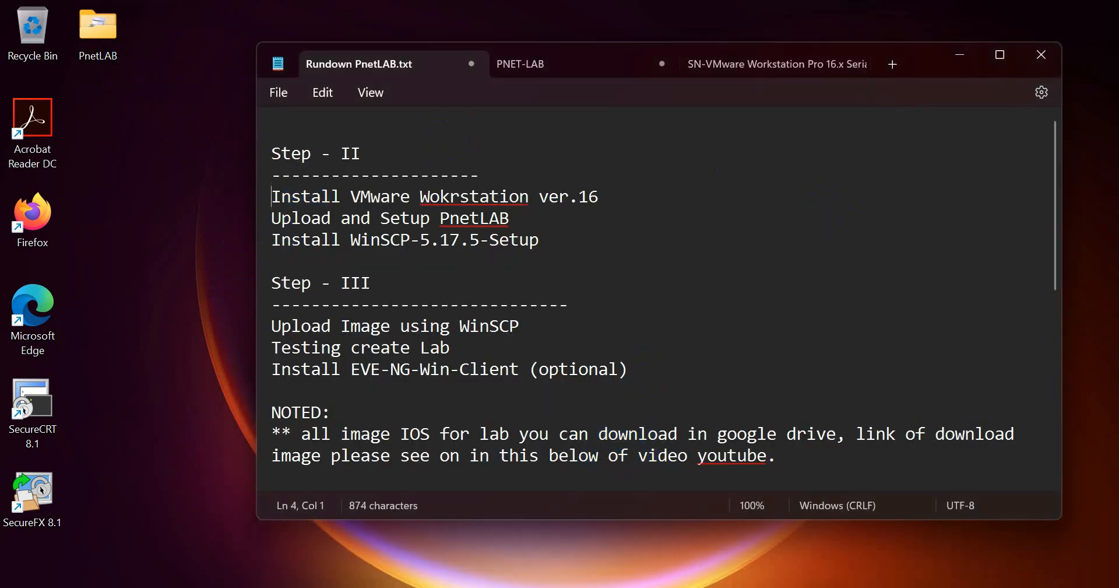
- Open Downloads\VMware Workstation in File Explorer and select the VMware Workstation Drive link in the notes
left_click(515, 587)
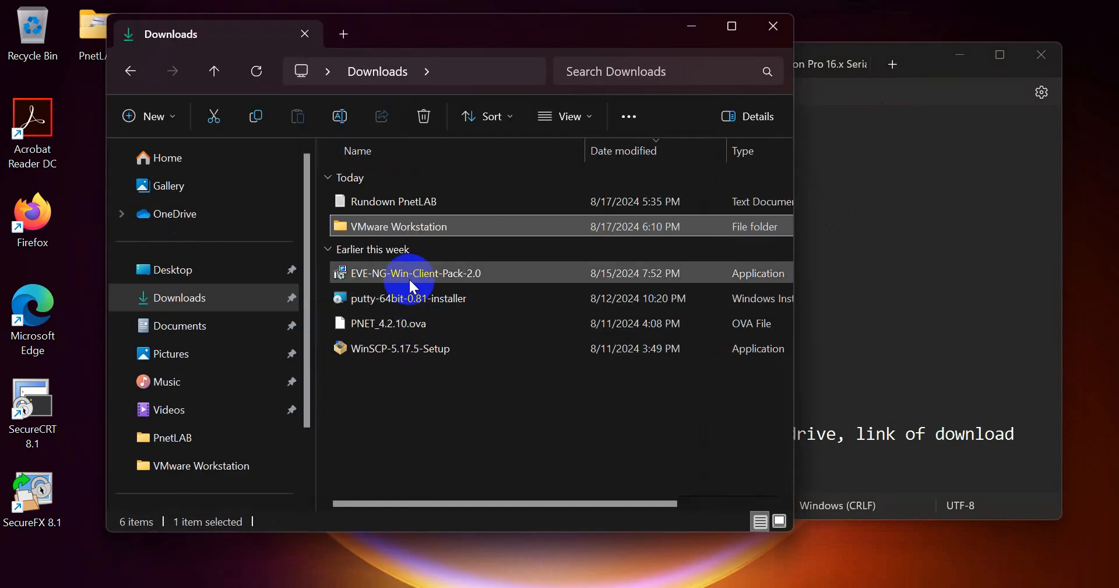
double_click(394, 226)
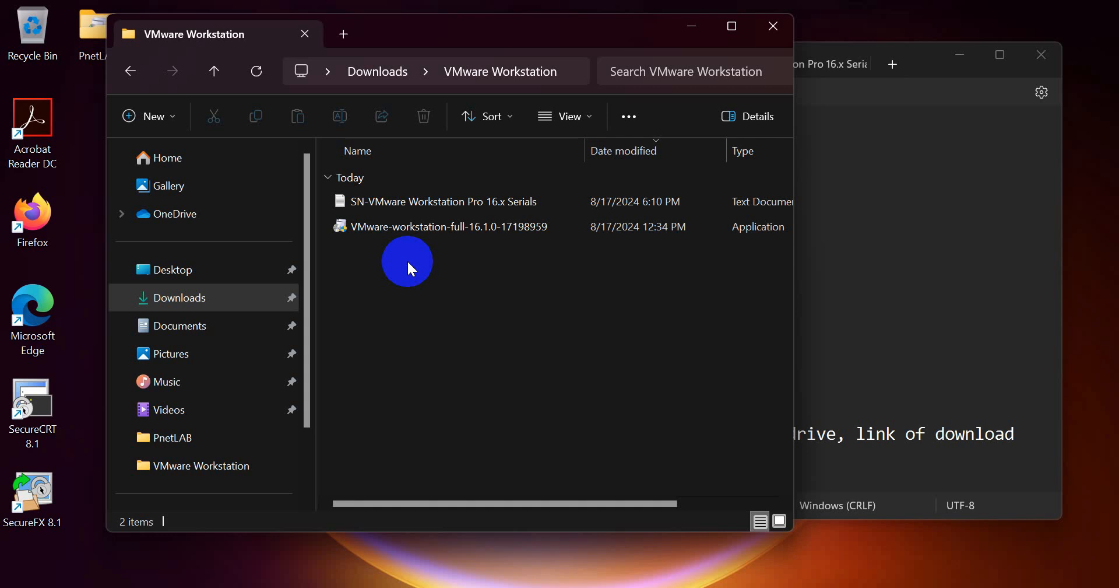
left_click(724, 586)
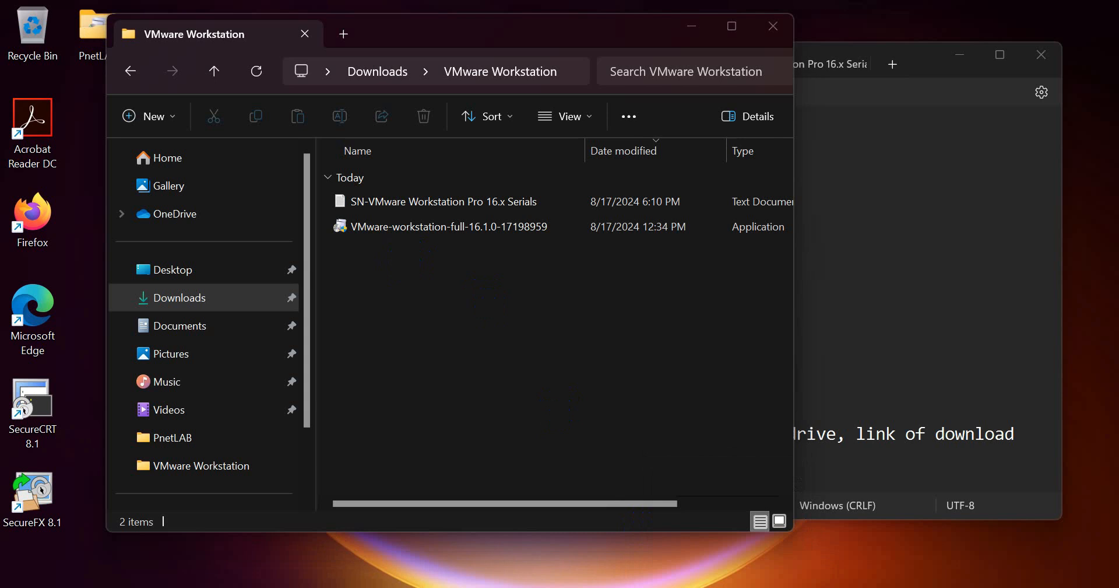
scroll(395, 396, "down", 1)
scroll(395, 396, "down", 3)
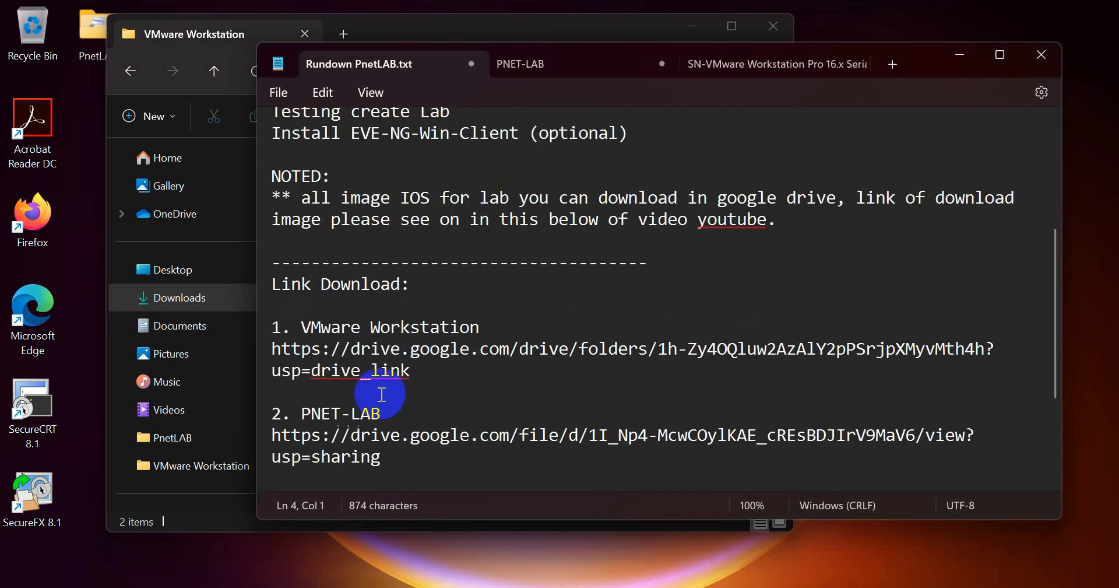
triple_click(268, 350)
key("ctrl+c")
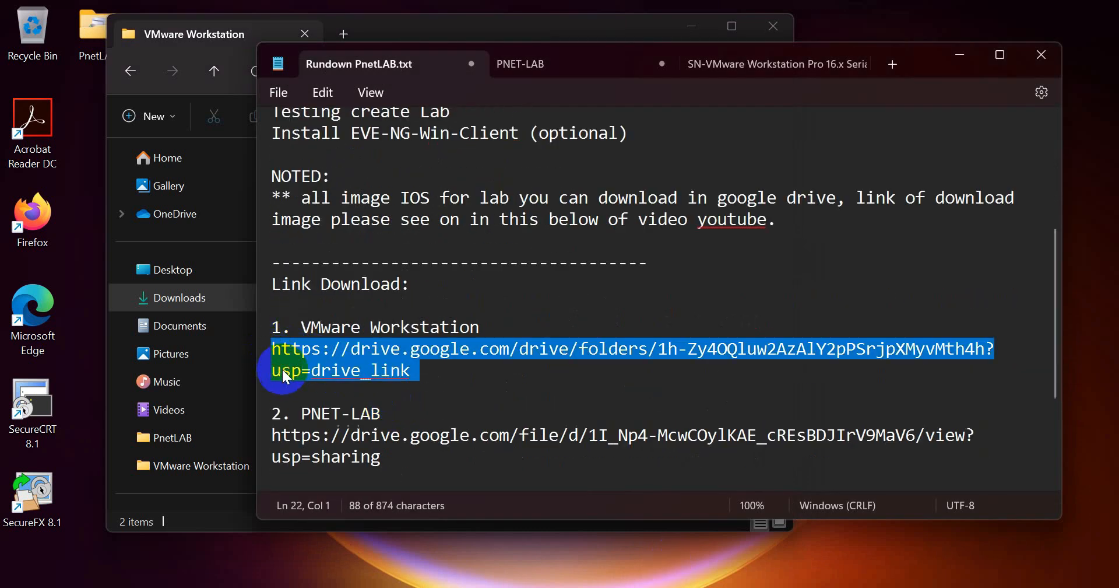
- Load the copied VMware Workstation Google Drive folder link in Edge
left_click(571, 586)
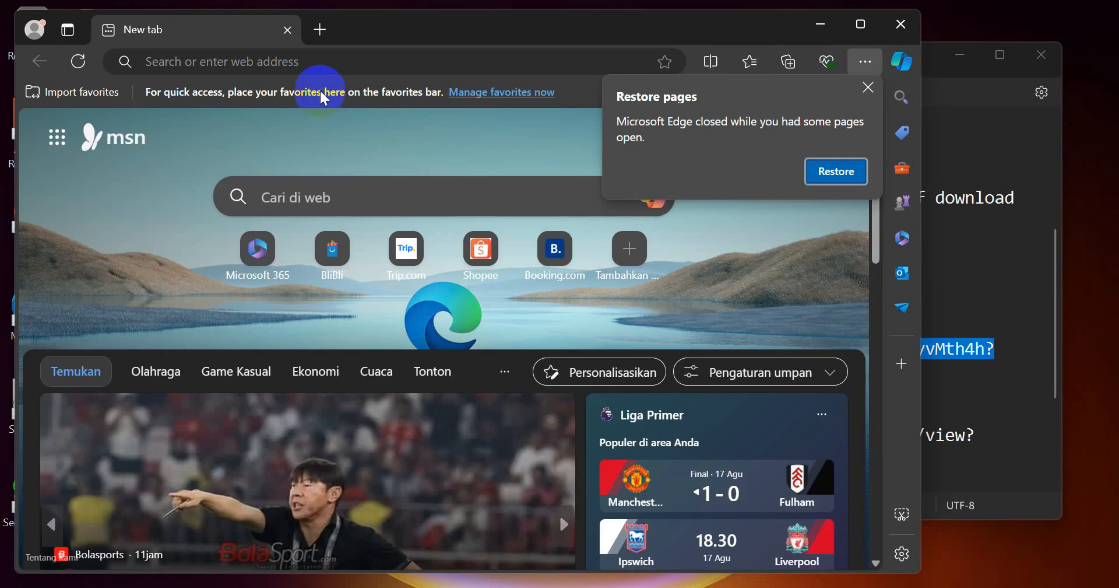
left_click(322, 69)
key("ctrl+v")
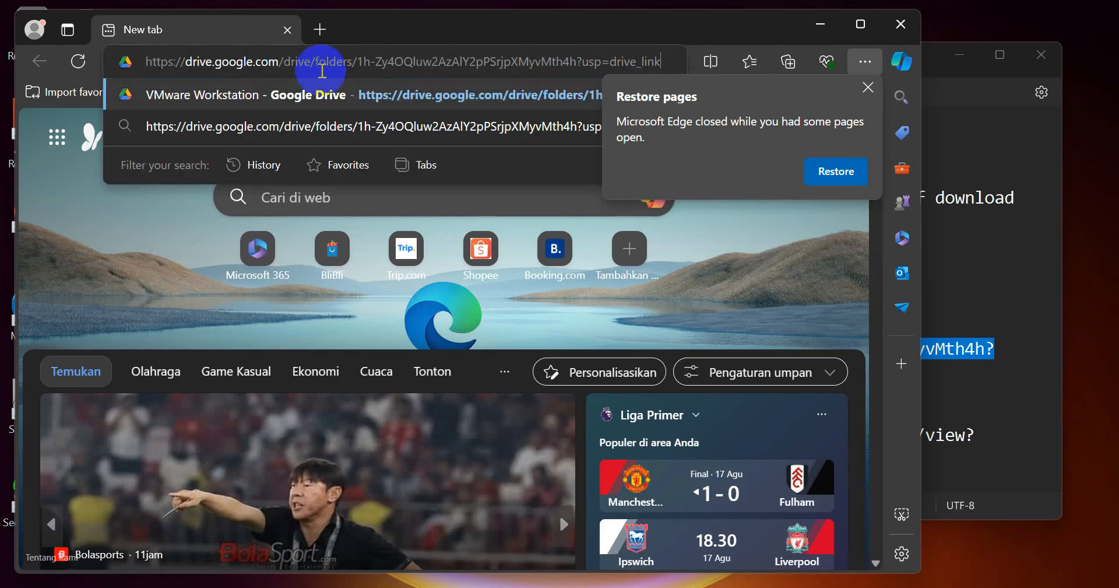
key("Return")
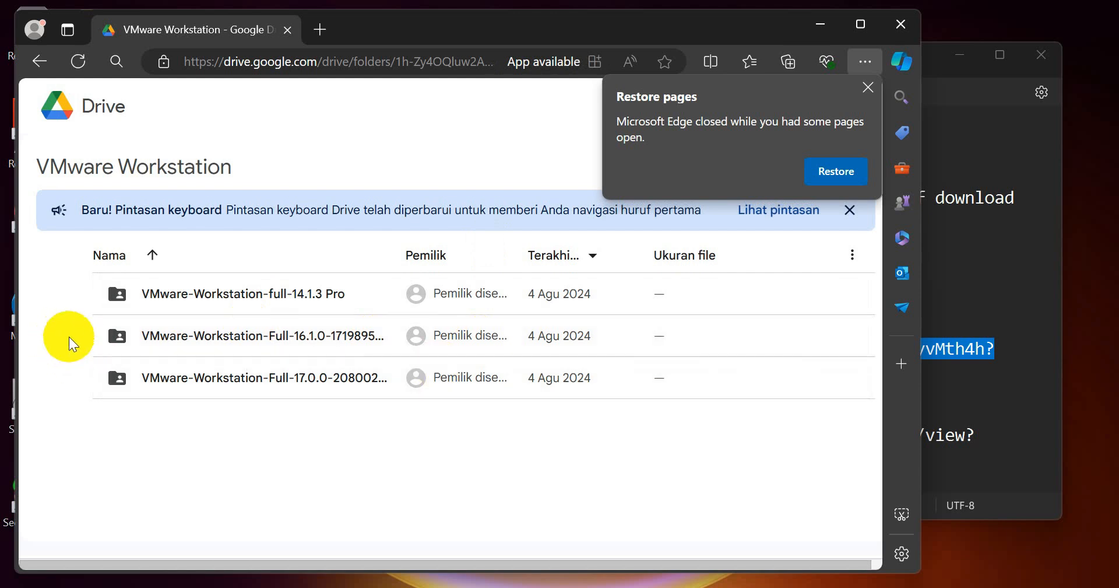
- Copy the PNET-LAB link from the notes and load the PNET_4.2.10.ova Drive page
key("alt+Tab")
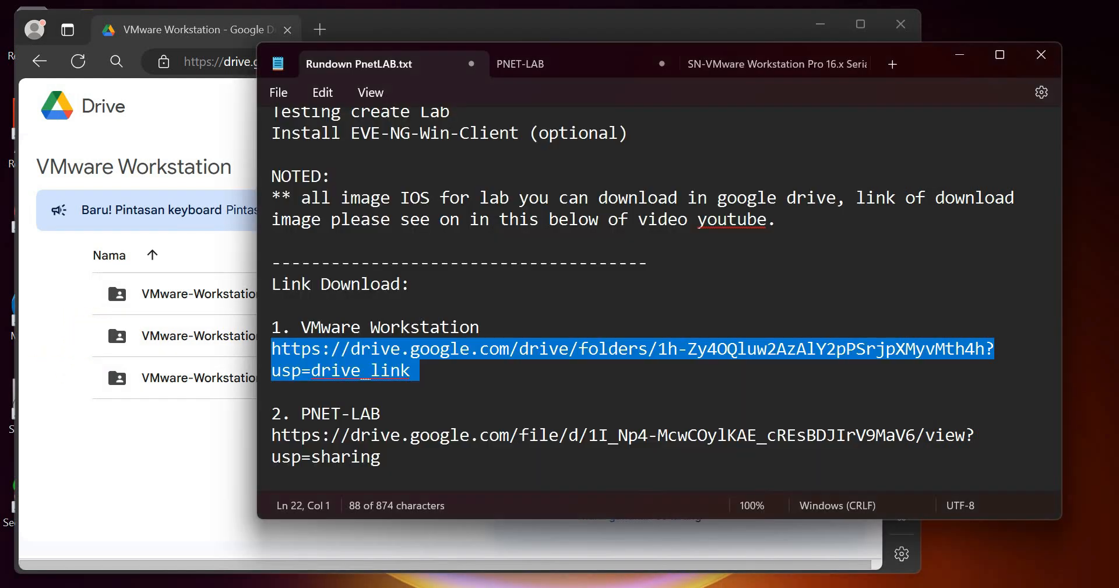
left_click(270, 443)
left_click_drag(269, 443, 265, 461)
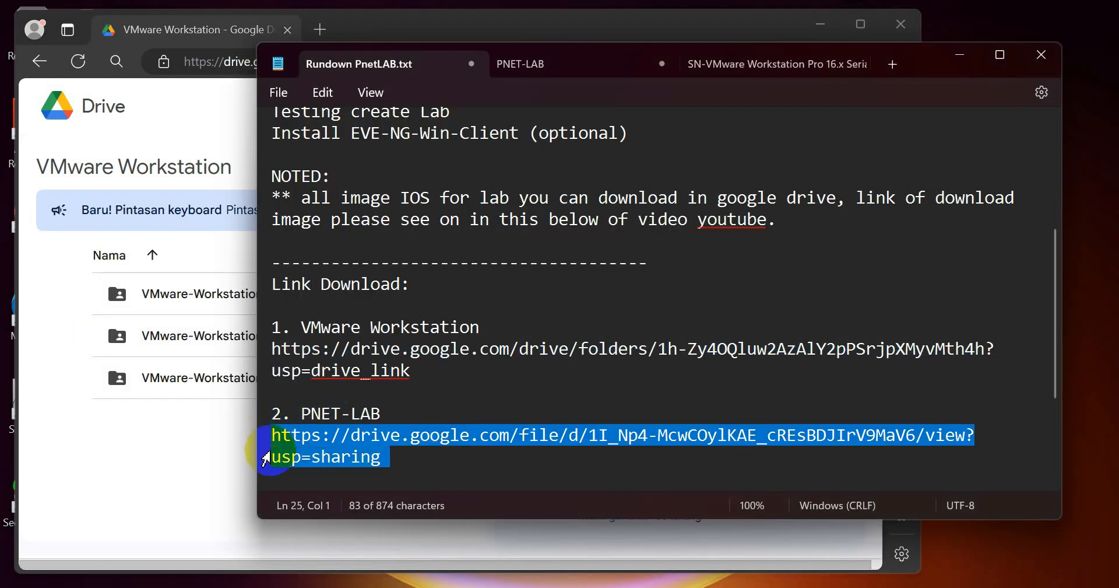
left_click(137, 464)
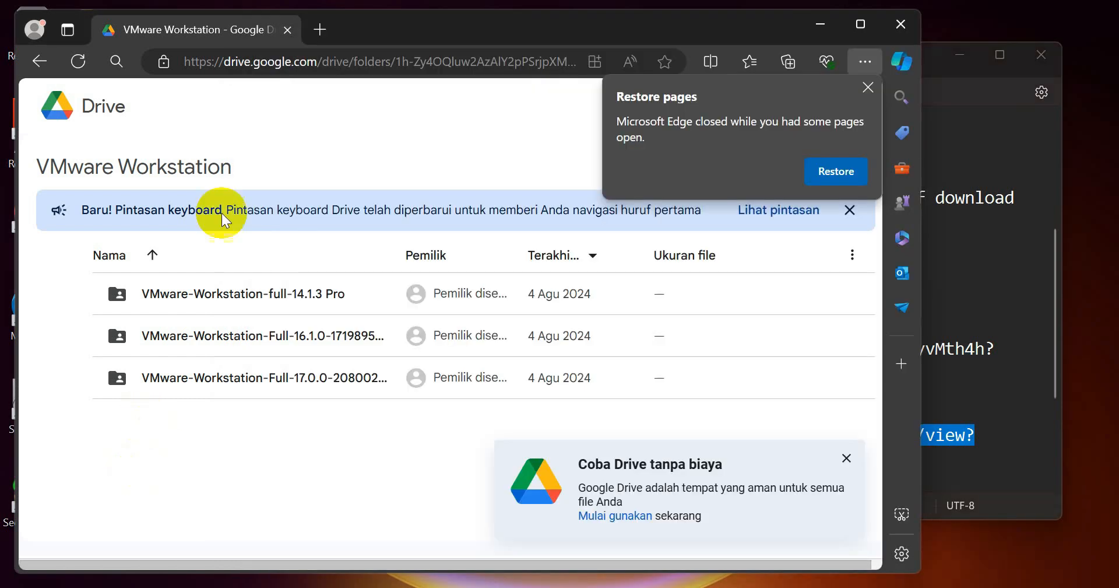
left_click(361, 62)
key("Return")
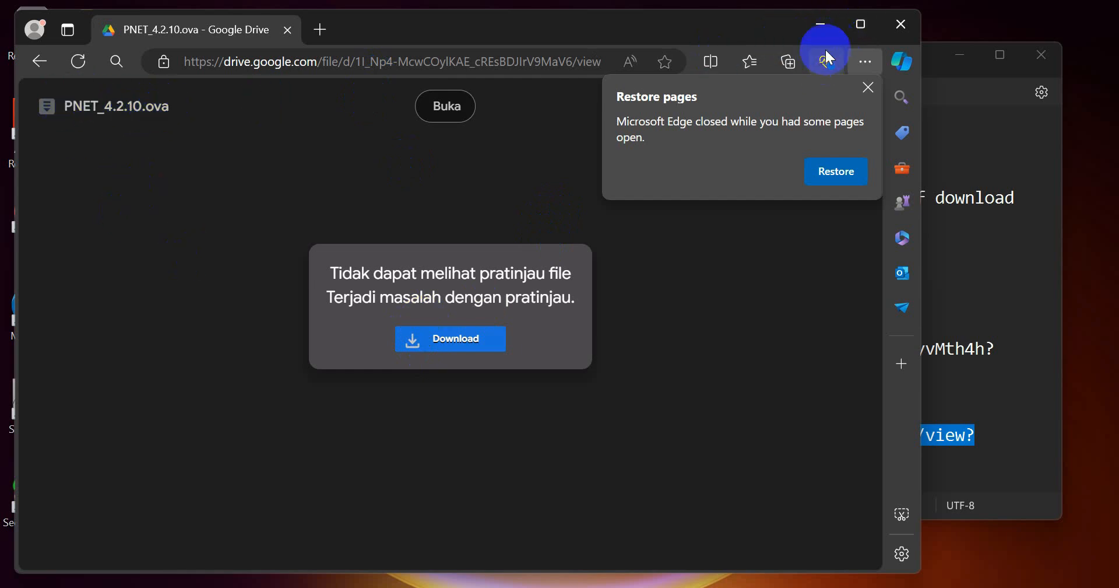
- Minimize Edge, mark the Install VMware Workstation step, and bring the VMware Workstation folder forward
left_click(820, 24)
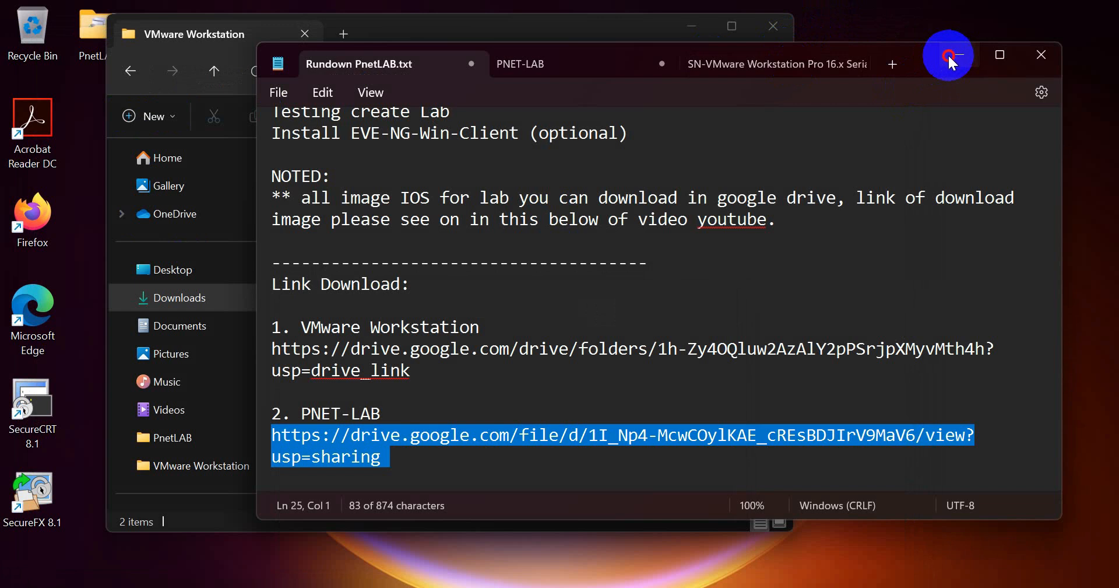
scroll(583, 174, "up", 4)
left_click(328, 199)
left_click_drag(328, 200, 520, 201)
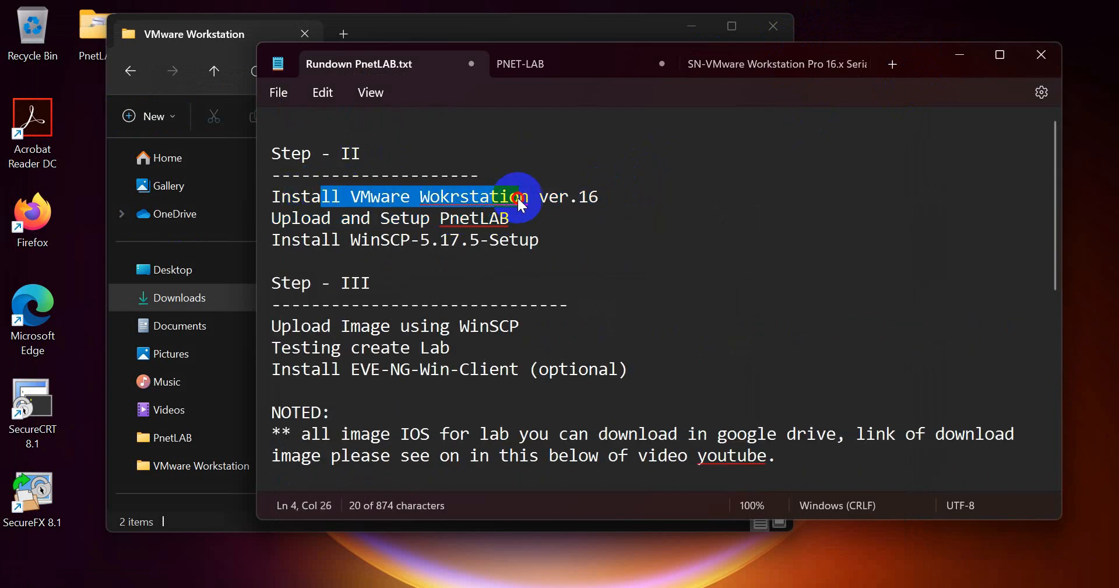
left_click(427, 32)
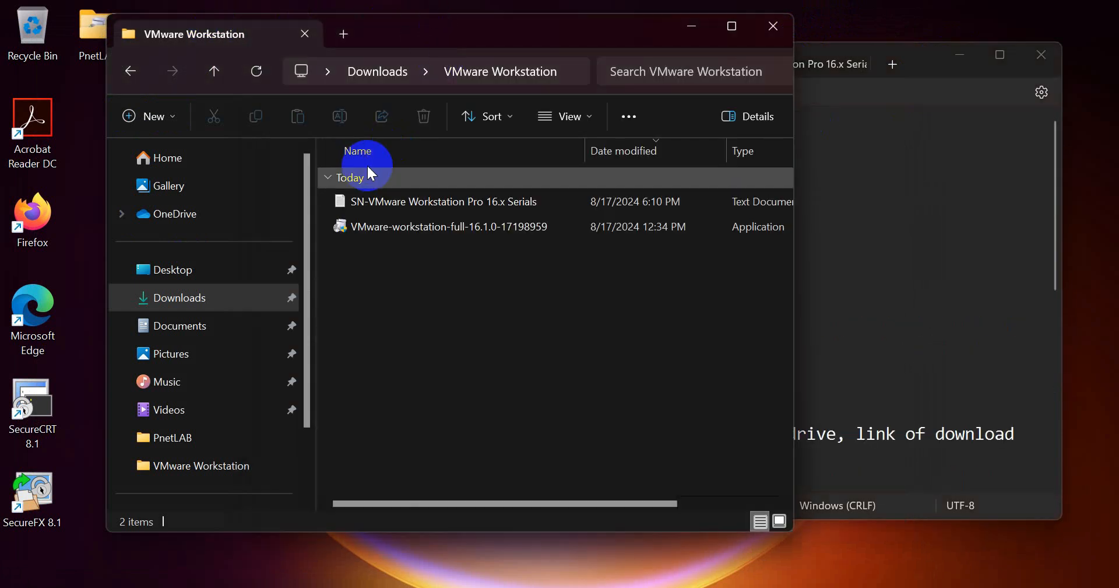
- Launch the VMware Workstation 16.1.0 installer and accept the license agreement
left_click(378, 227)
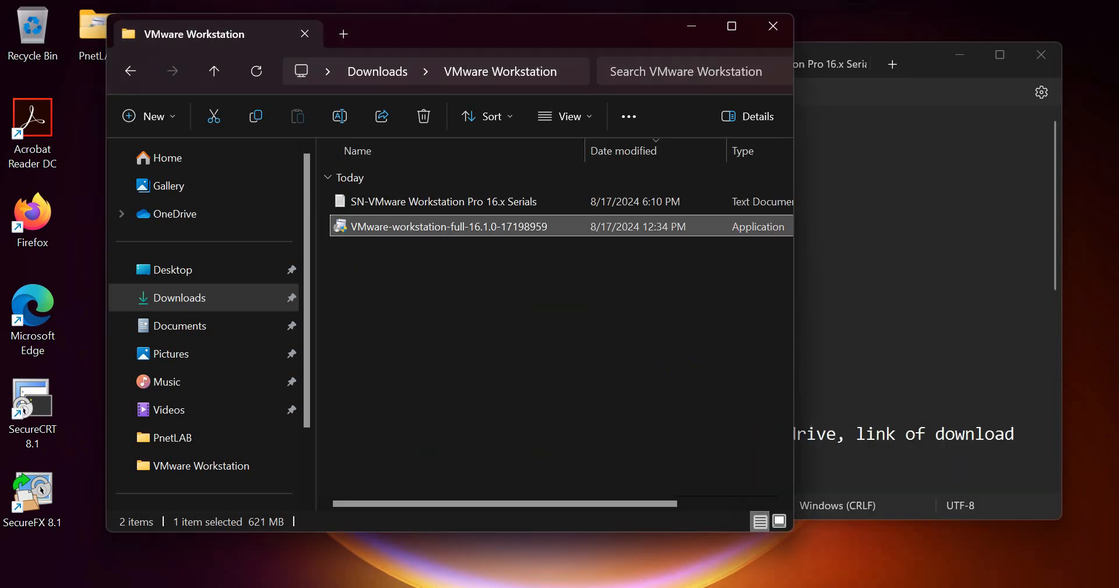
left_click(649, 438)
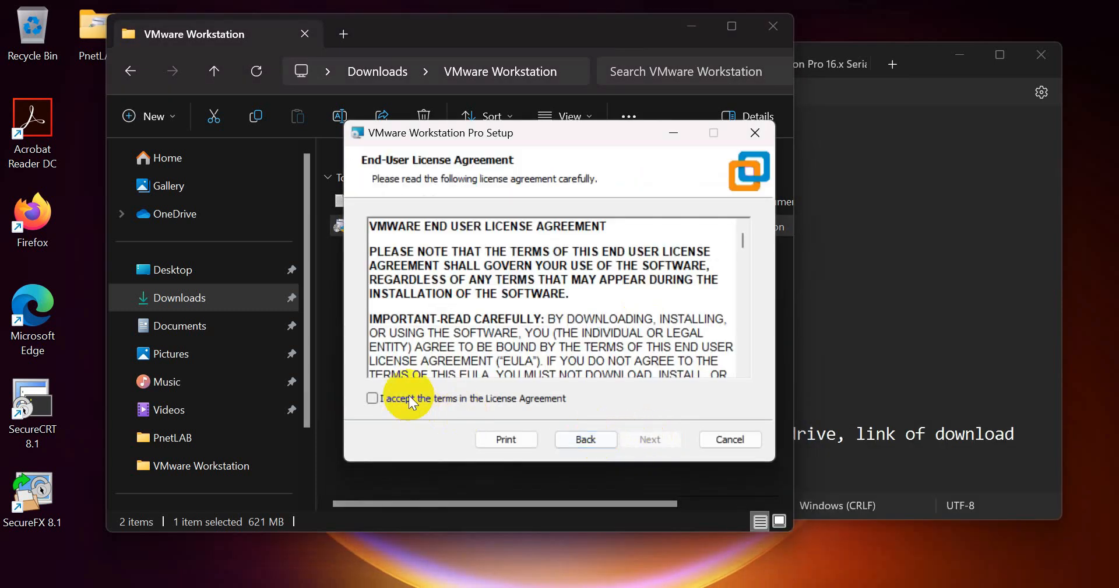
left_click(371, 398)
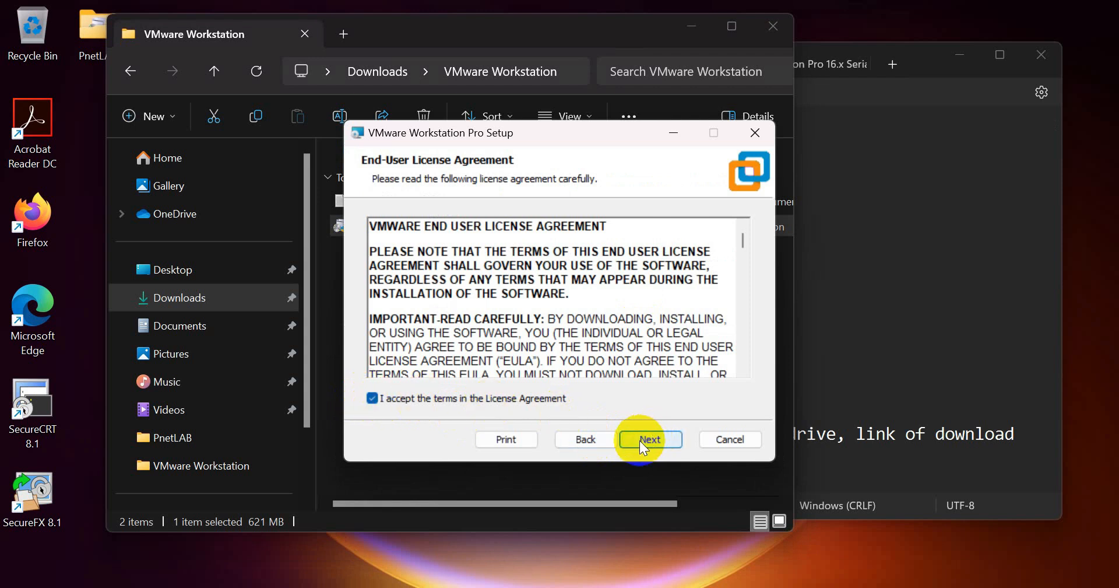
left_click(641, 439)
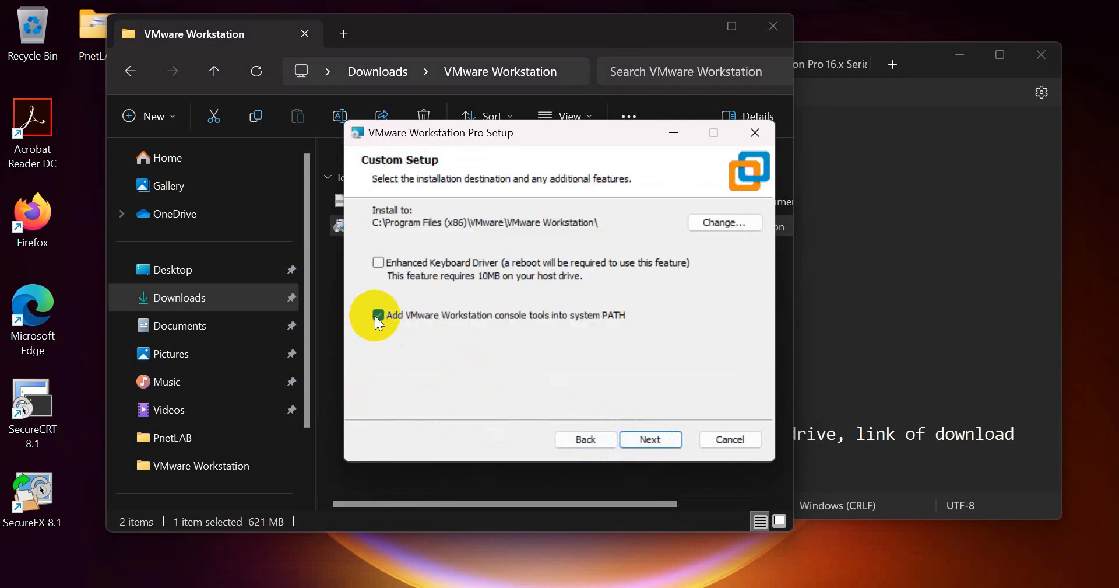
- Keep console tools off PATH, disable update checks and CEIP, and install Workstation Pro
left_click(376, 317)
left_click(635, 440)
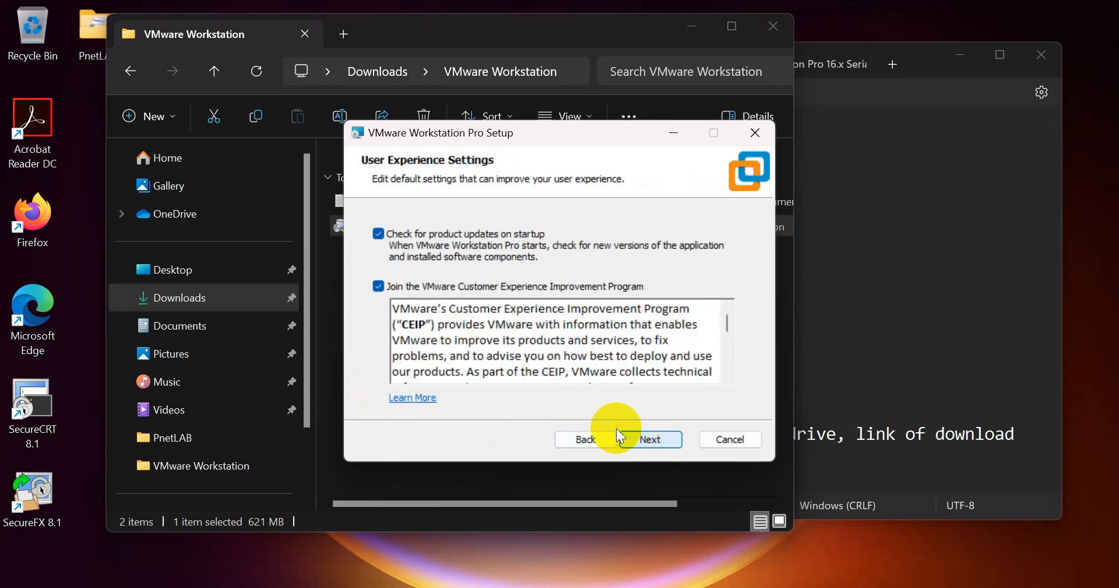
left_click(390, 284)
left_click(387, 237)
left_click(629, 436)
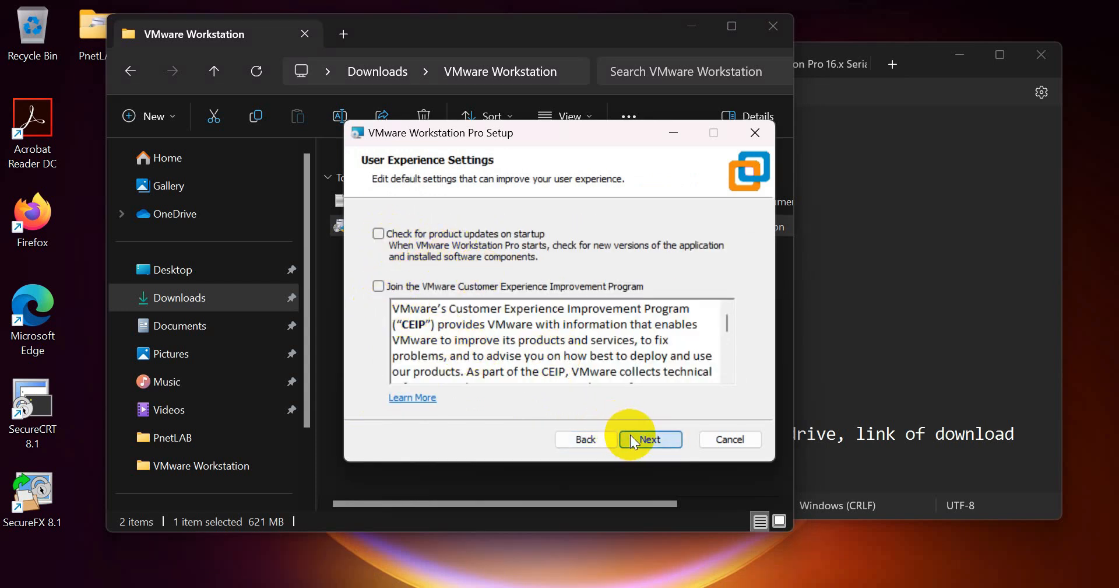
left_click(651, 441)
left_click(652, 441)
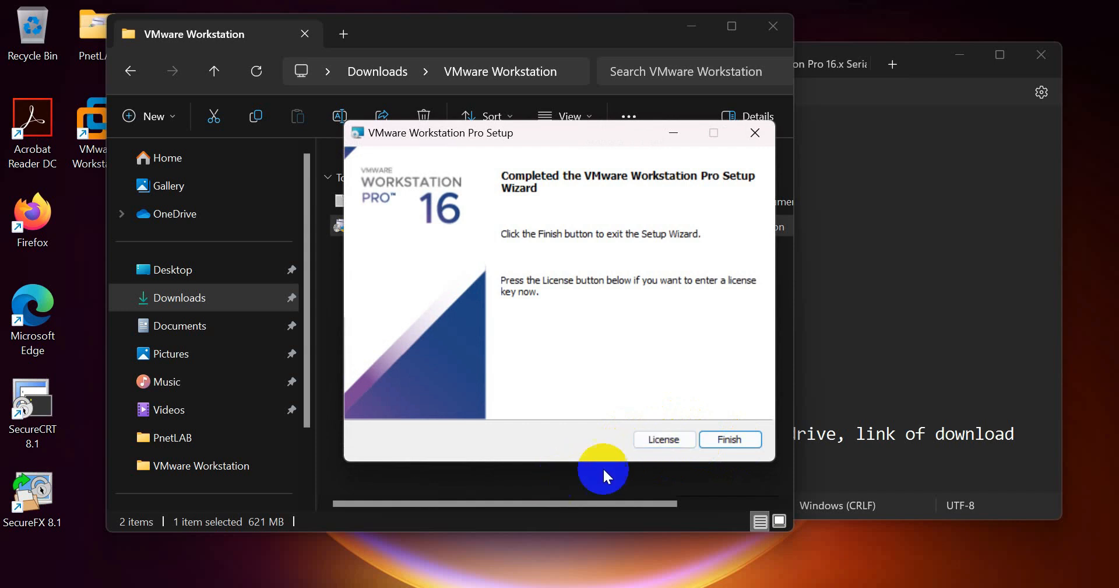
left_click(589, 482)
- Copy the serial from the SN text file, enter it as the license key, and finish setup
left_click(370, 202)
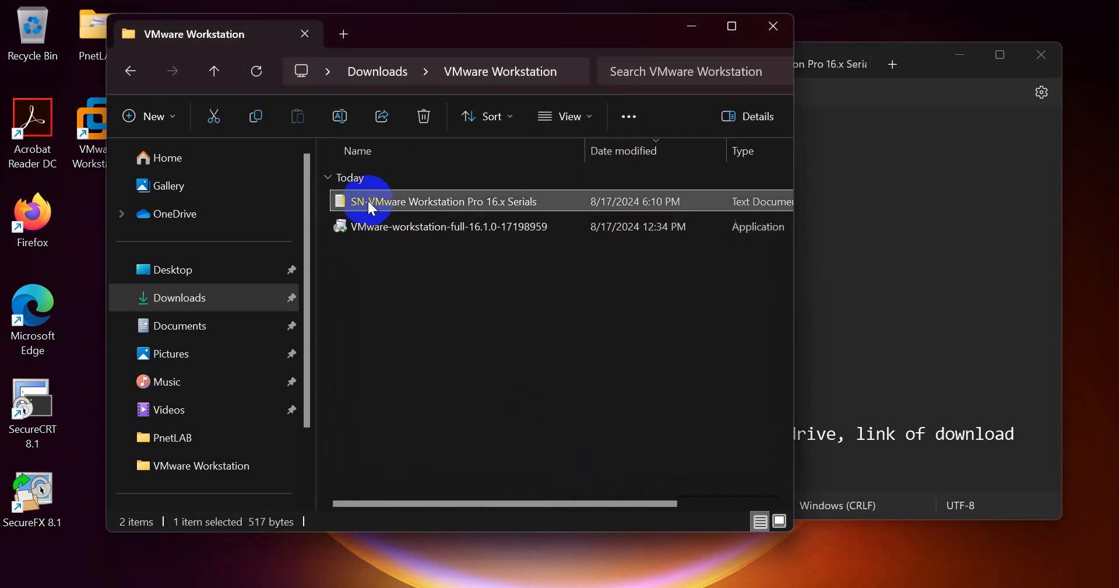
double_click(369, 202)
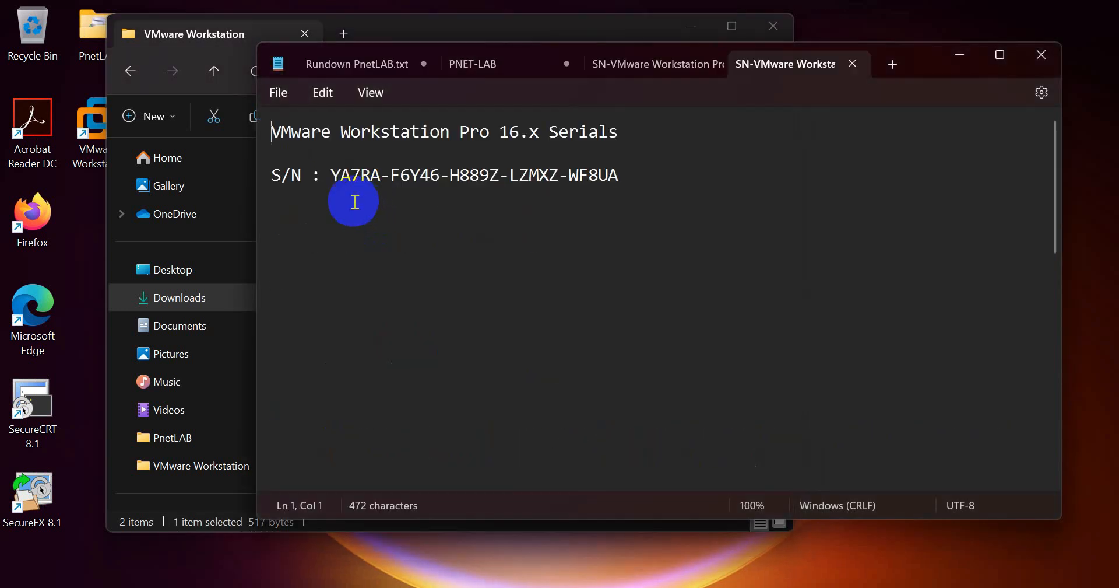
left_click_drag(326, 177, 628, 178)
key("ctrl+c")
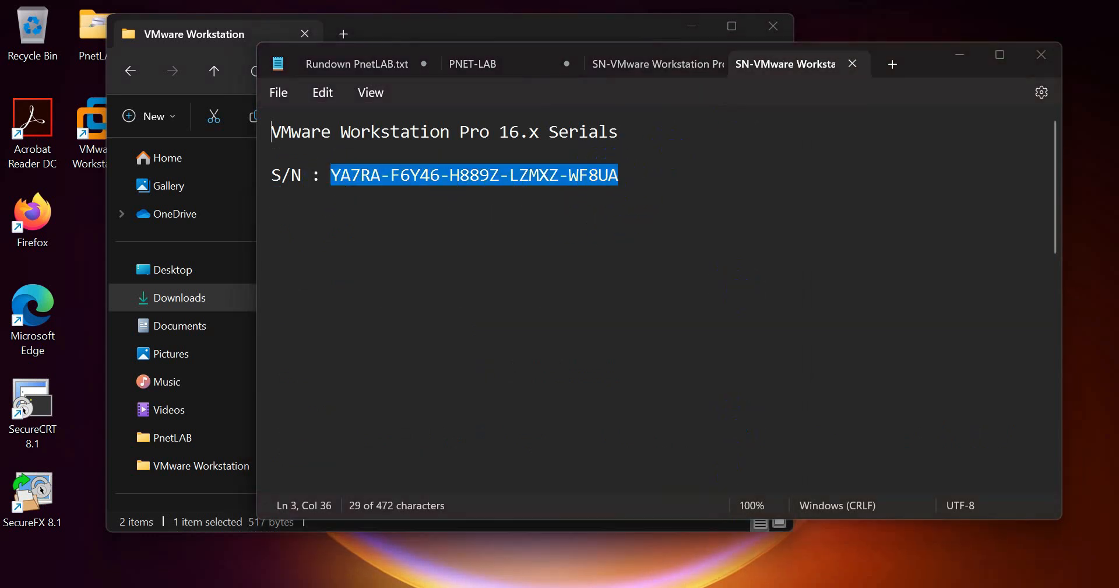
left_click(666, 439)
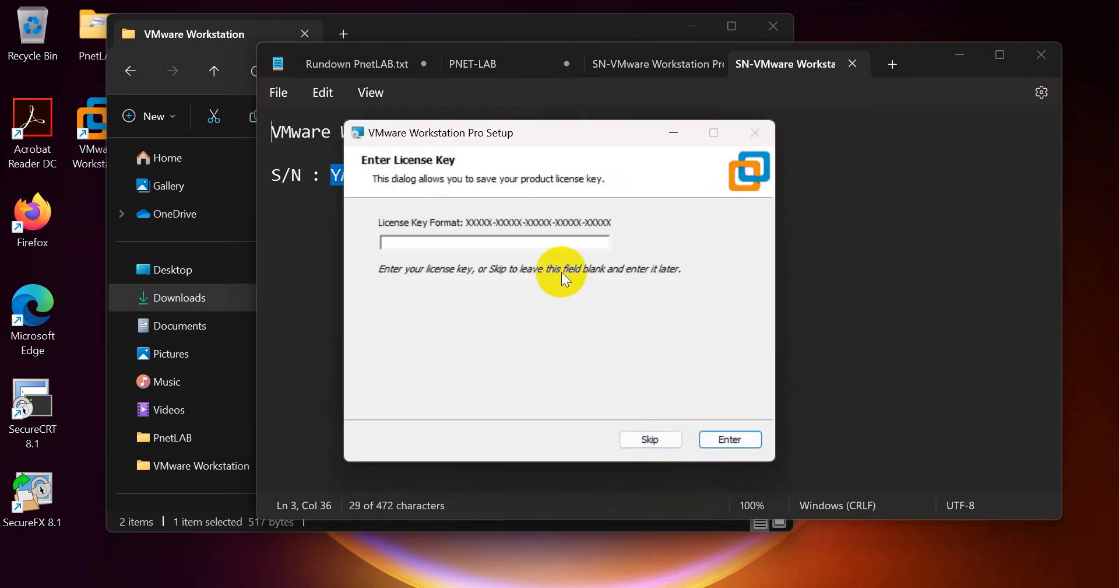
left_click(545, 242)
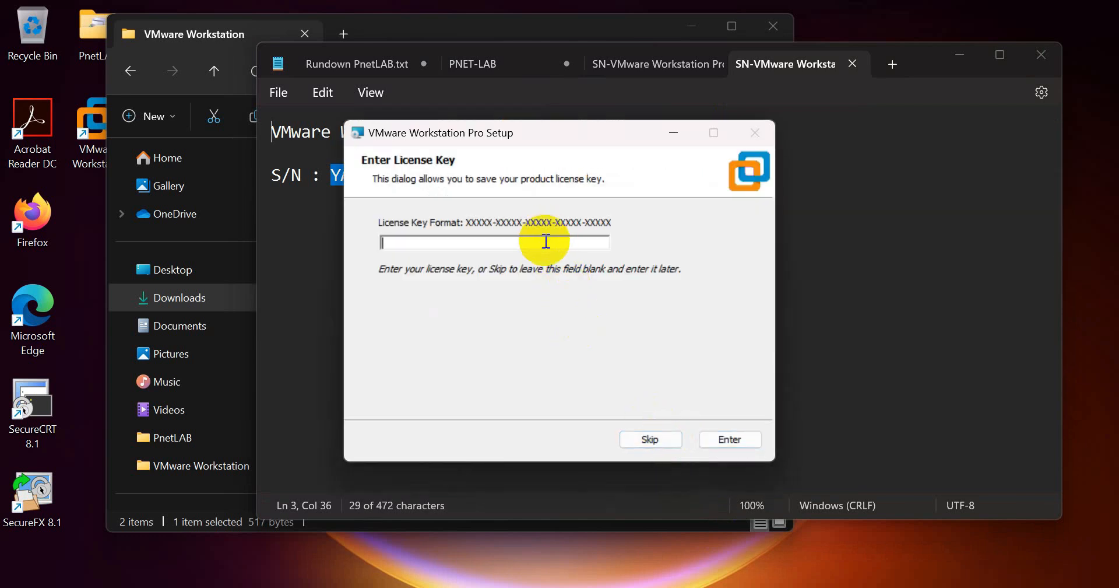
key("ctrl+v")
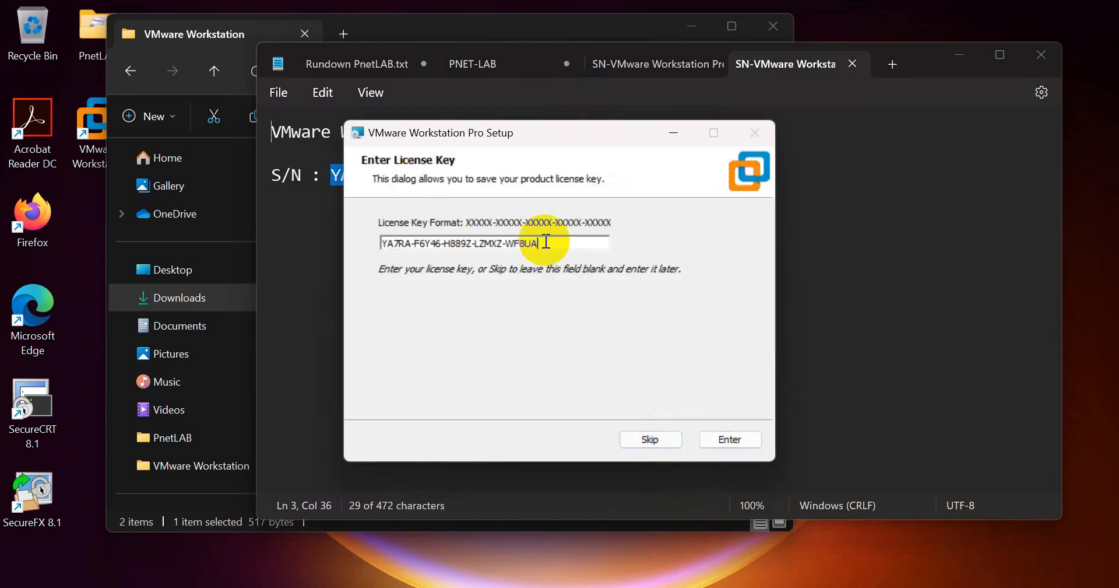
left_click(738, 442)
left_click(739, 442)
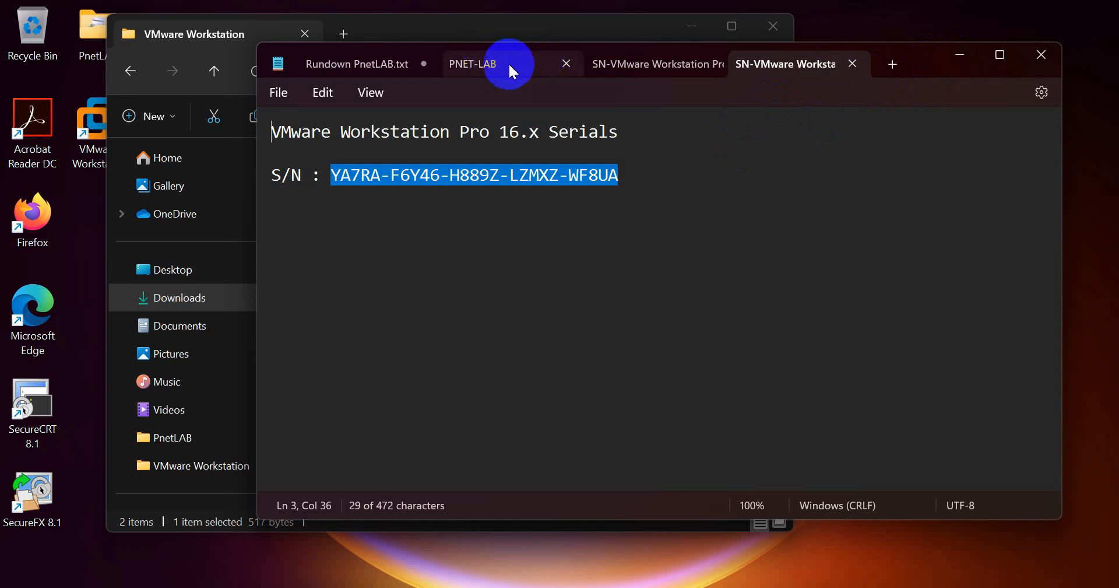
- Highlight 'Upload and Setup PnetLAB' in Rundown PnetLAB.txt, then bring Network Connections forward
left_click(357, 67)
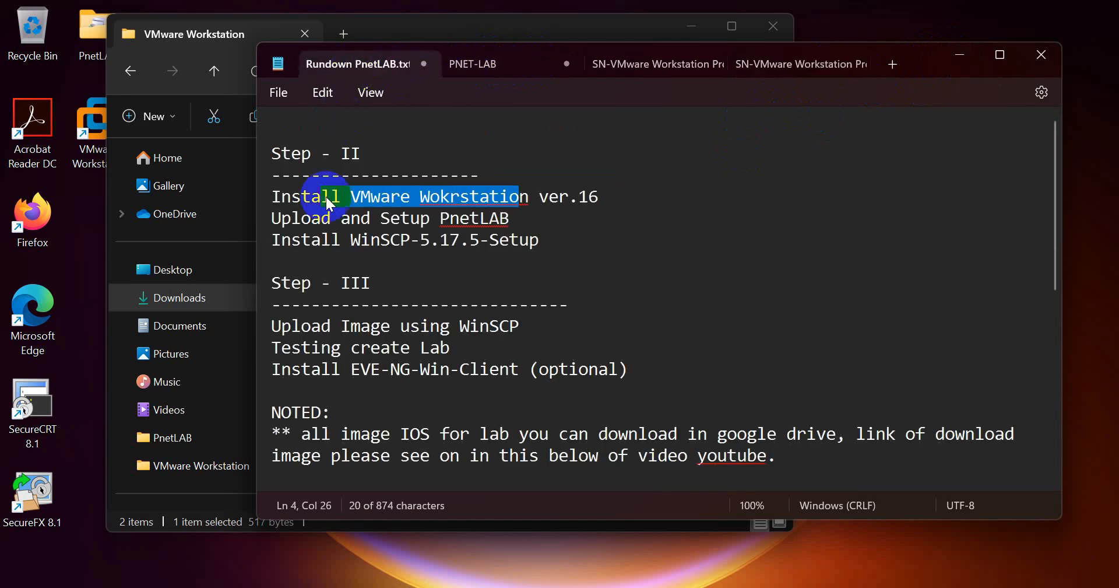
left_click_drag(270, 220, 519, 227)
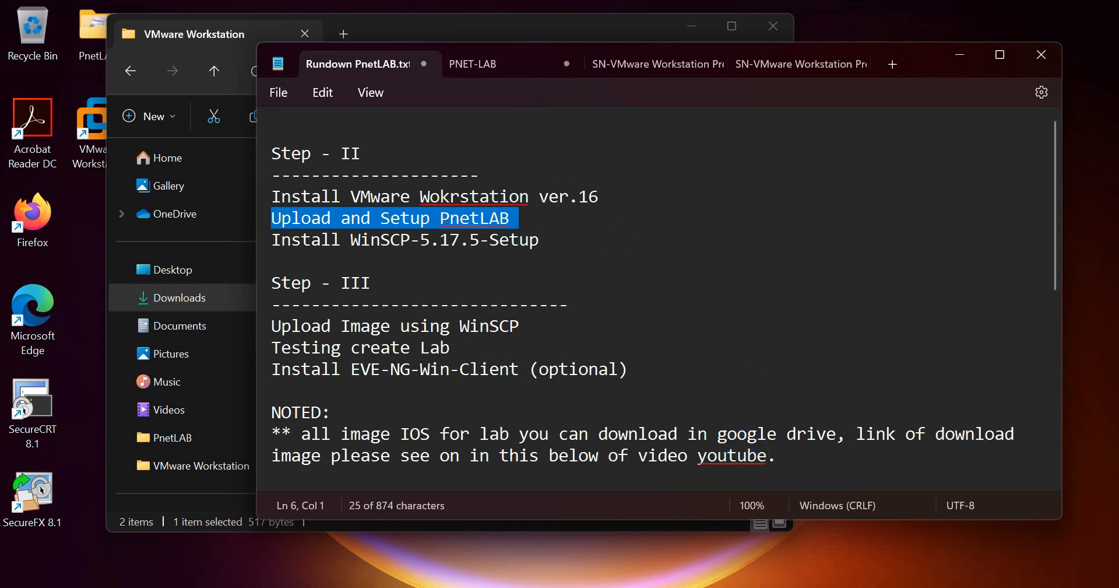
left_click(758, 513)
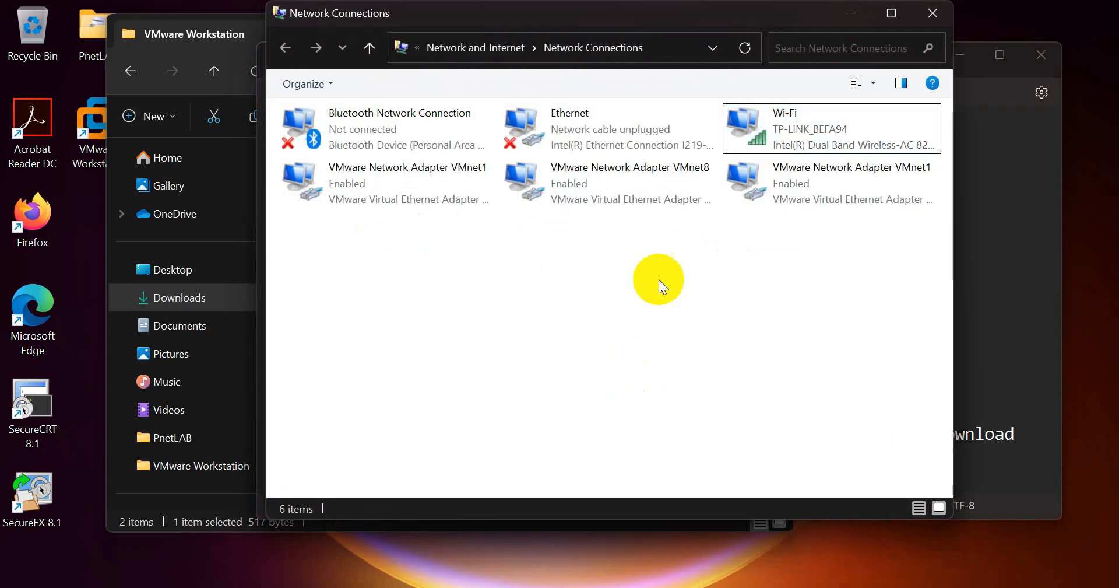
- Refresh the adapters and open VMnet8's Status details showing IPv4 address 192.168.59.1
left_click(749, 50)
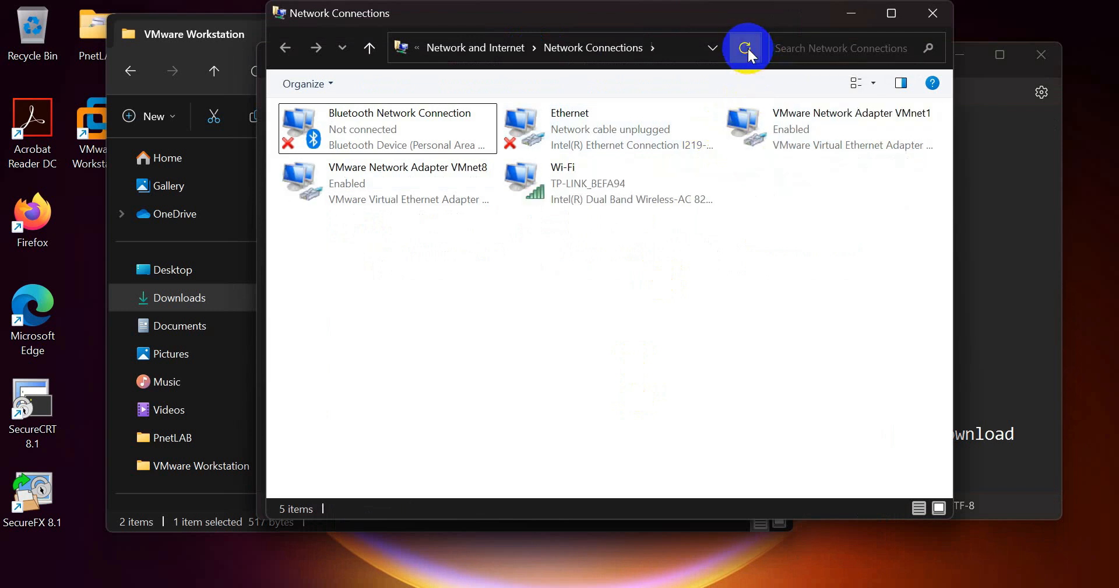
left_click(746, 49)
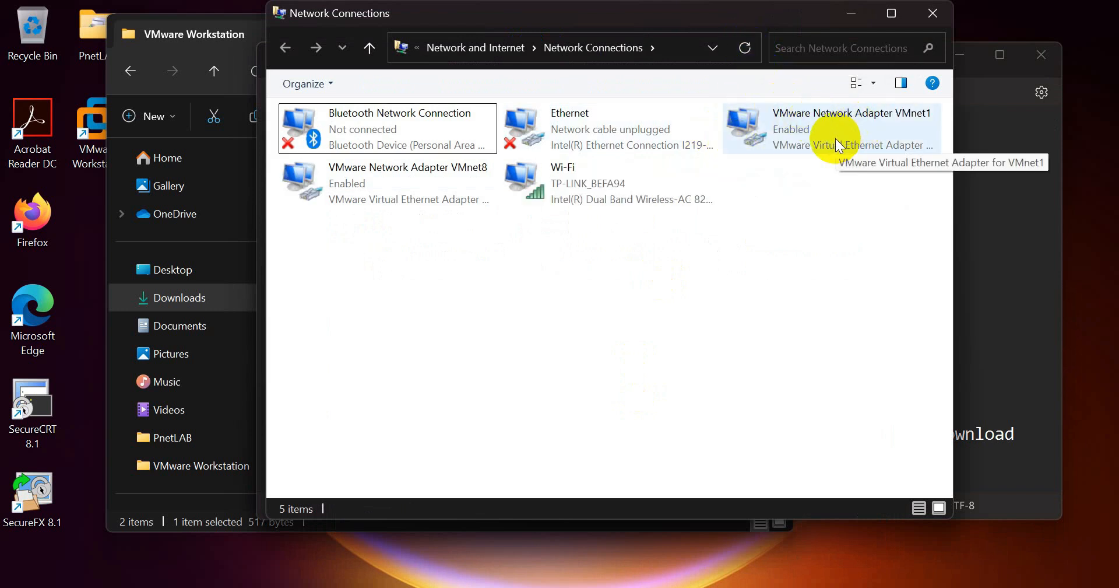
left_click(834, 139)
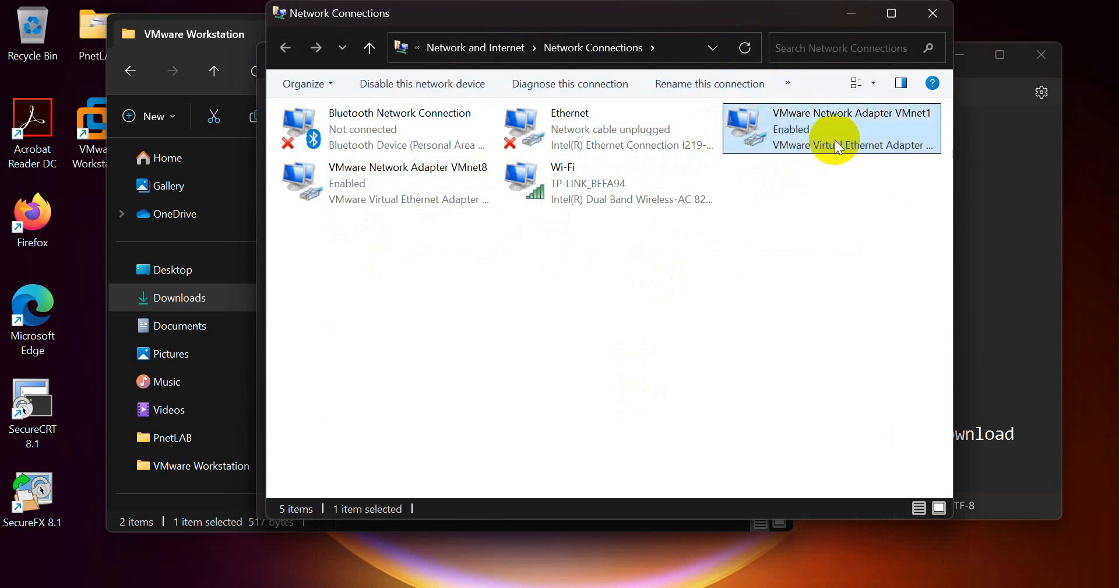
left_click(915, 123)
left_click(459, 175)
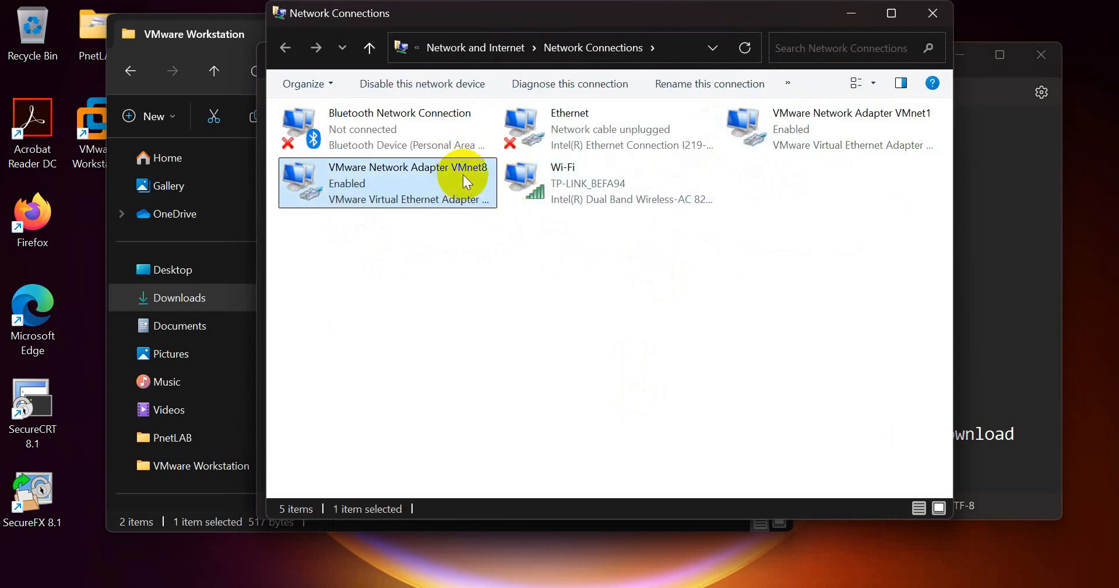
right_click(353, 182)
left_click(377, 206)
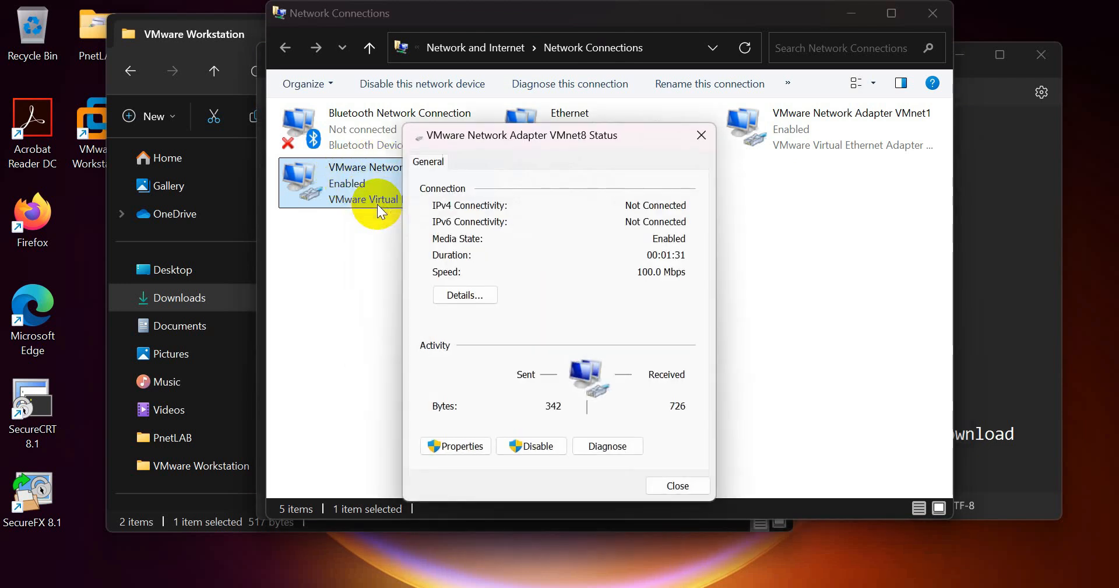
left_click(493, 297)
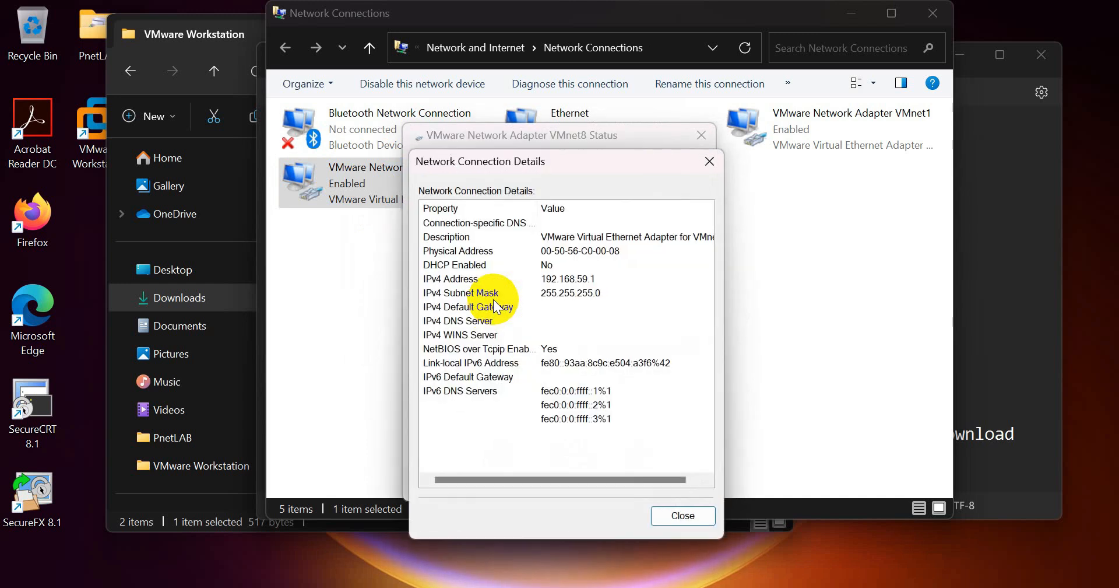
left_click(546, 279)
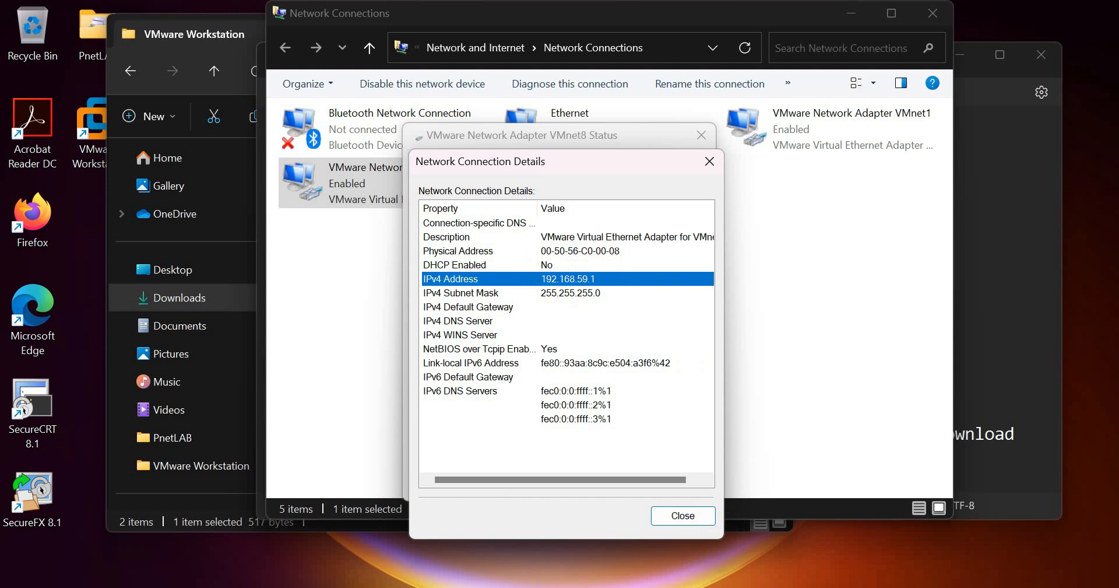
key("alt+Tab")
- Go over the PNET-LAB values: IP 192.168.59.100, mask 255.255.255.0, gateway 192.168.59.2, DNS 192.168.59.2 and 8.8.8.8
left_click(475, 63)
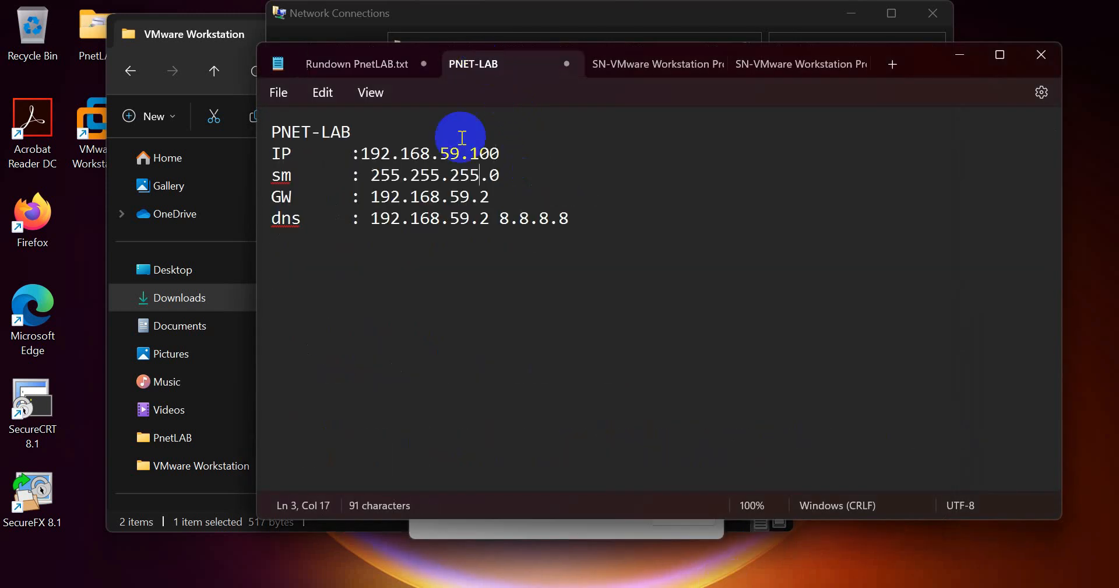
left_click_drag(359, 154, 503, 158)
left_click_drag(371, 175, 500, 175)
left_click_drag(370, 196, 498, 198)
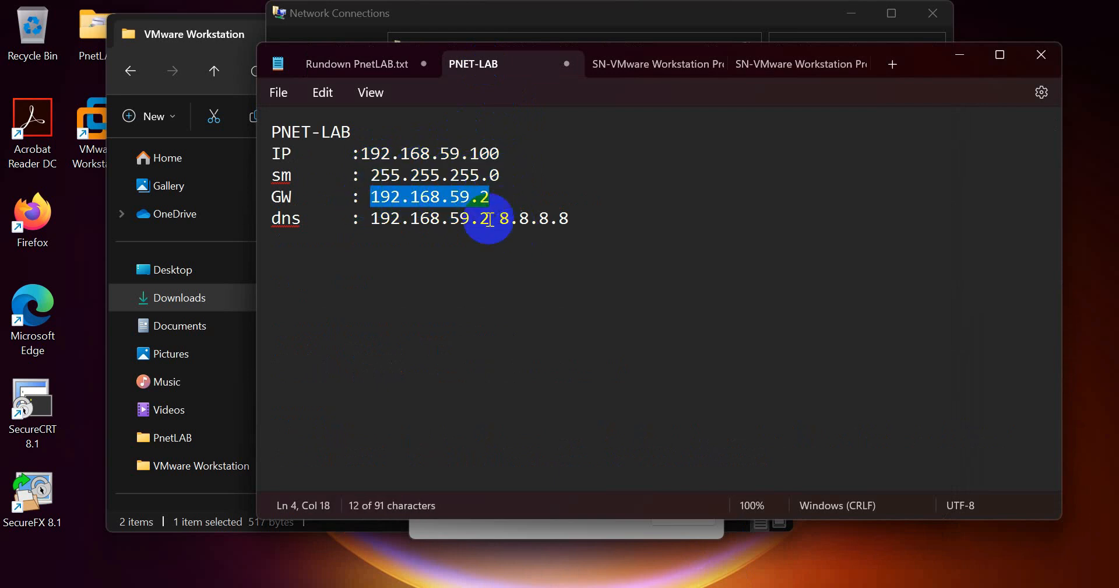
left_click(491, 200)
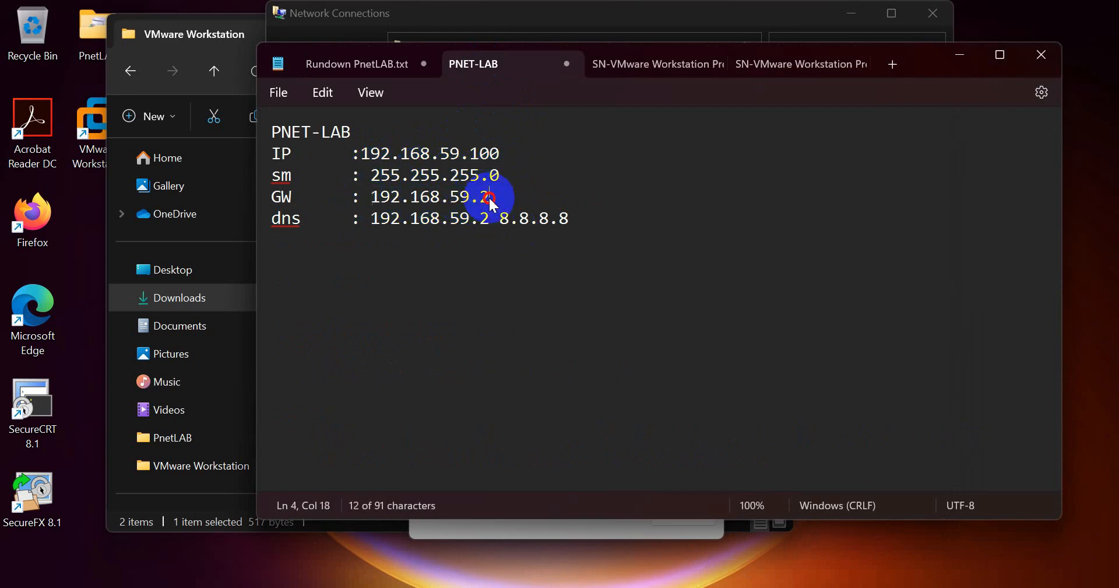
left_click(402, 224)
left_click_drag(375, 218, 572, 219)
left_click(509, 224)
left_click(569, 221)
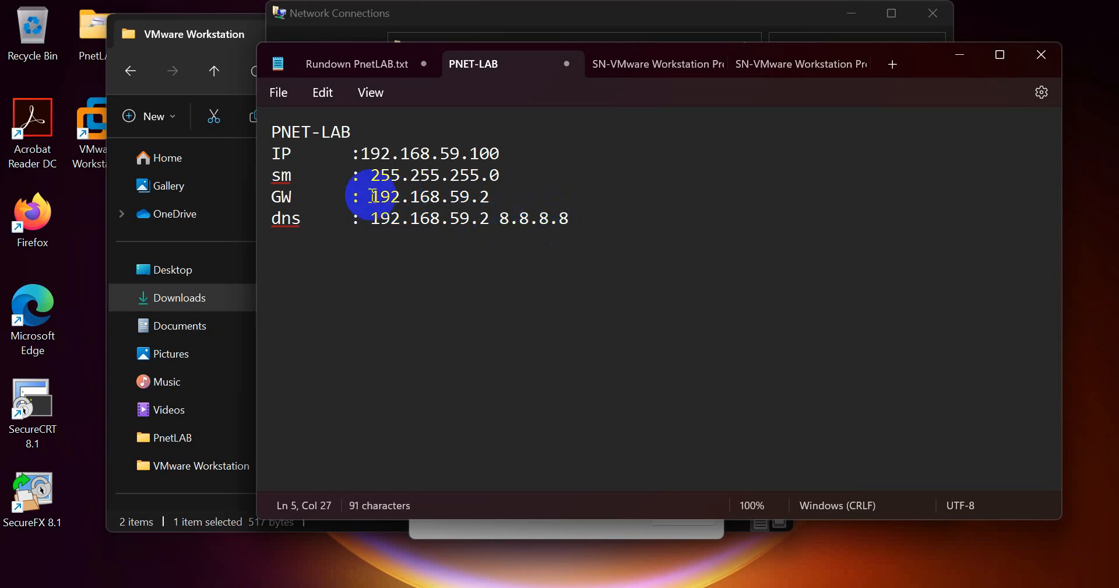
left_click_drag(374, 196, 485, 208)
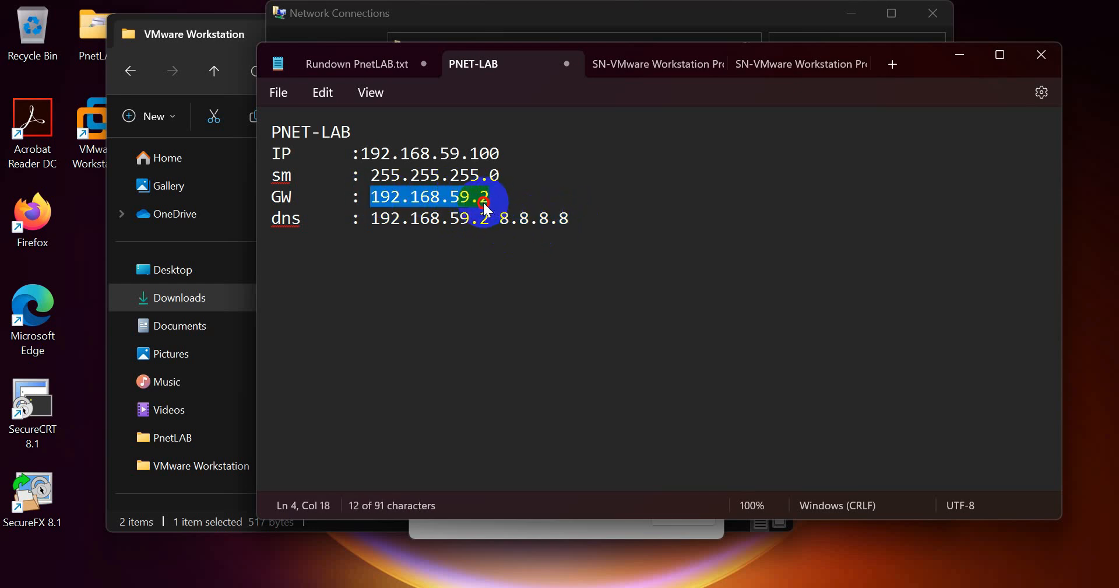
- Minimize File Explorer and select the VMware Workstation Pro desktop shortcut
left_click(228, 41)
left_click(695, 32)
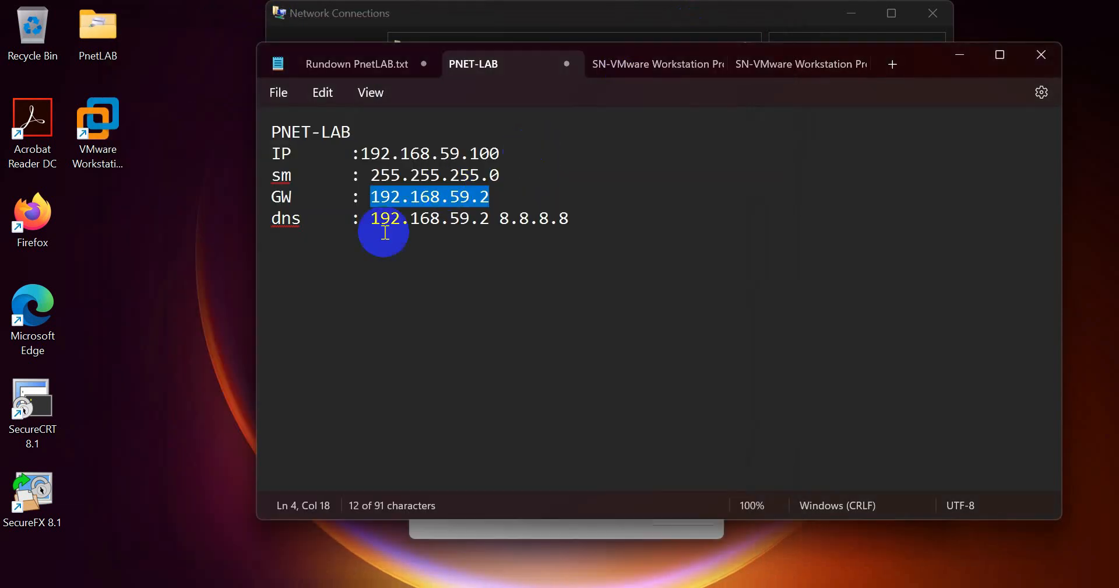
left_click(105, 129)
left_click(99, 116)
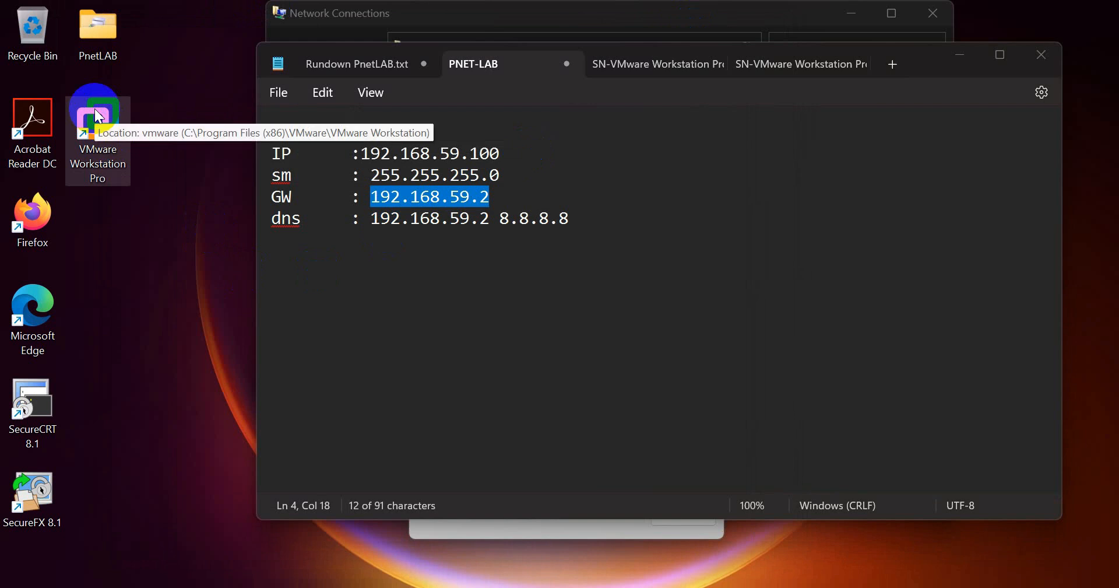
- Launch VMware Workstation, remove the missing PNET_4.2.10 entry, and open Edit > Virtual Network Editor
double_click(99, 116)
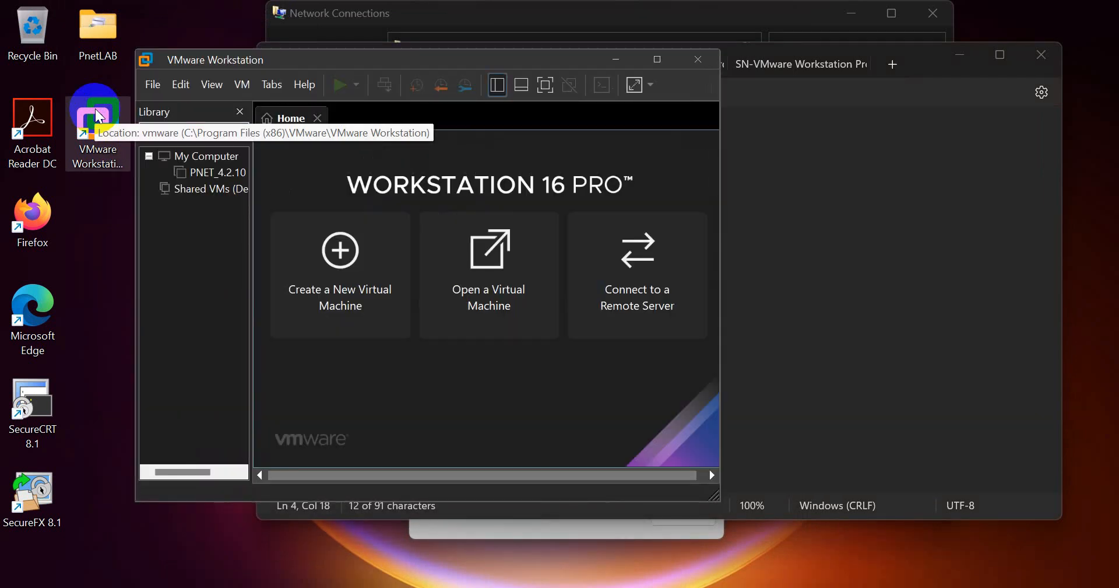
left_click(213, 173)
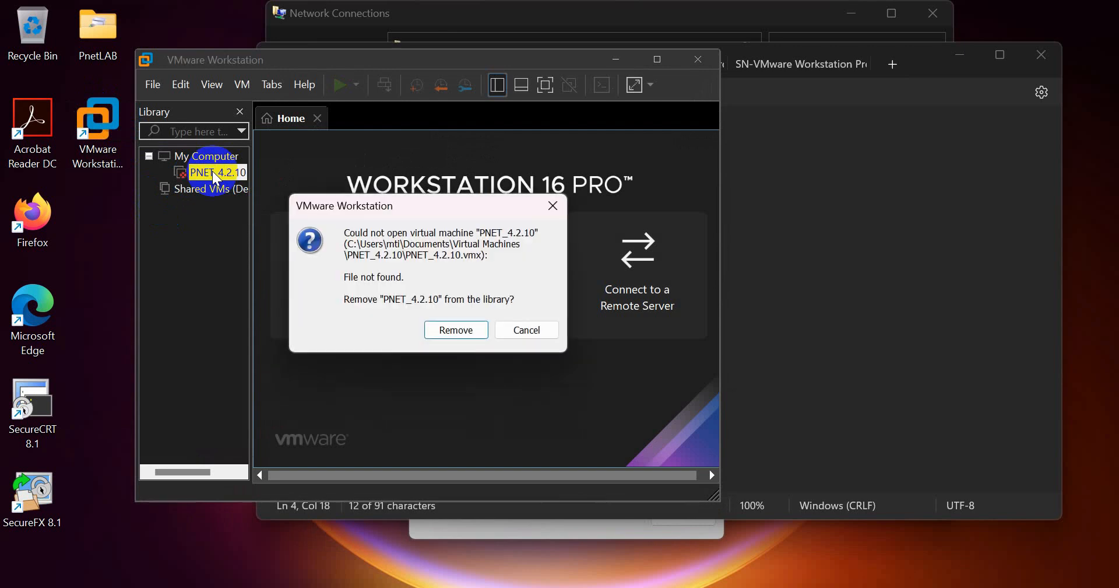
left_click(456, 330)
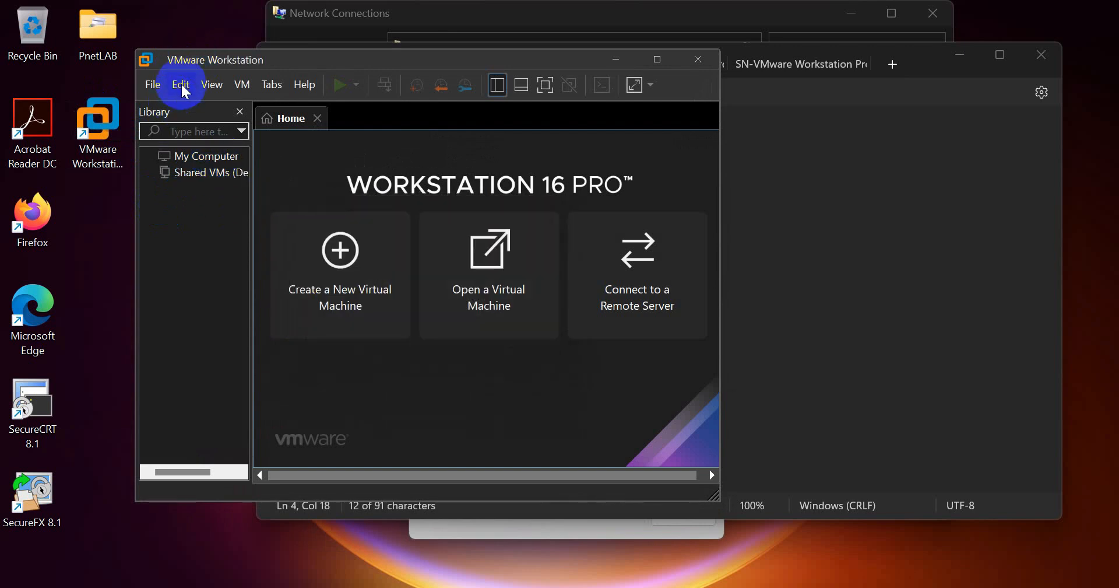
left_click(206, 86)
mouse_move(180, 83)
left_click(197, 171)
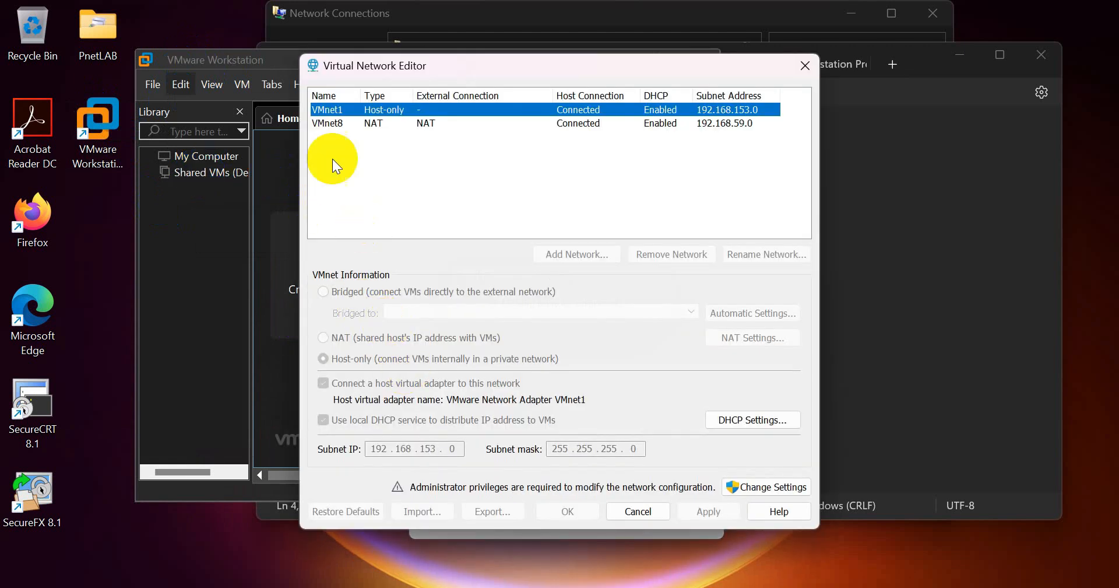
- Unlock the Virtual Network Editor as administrator and select VMnet8 to view its 192.168.59.0 subnet
left_click(377, 125)
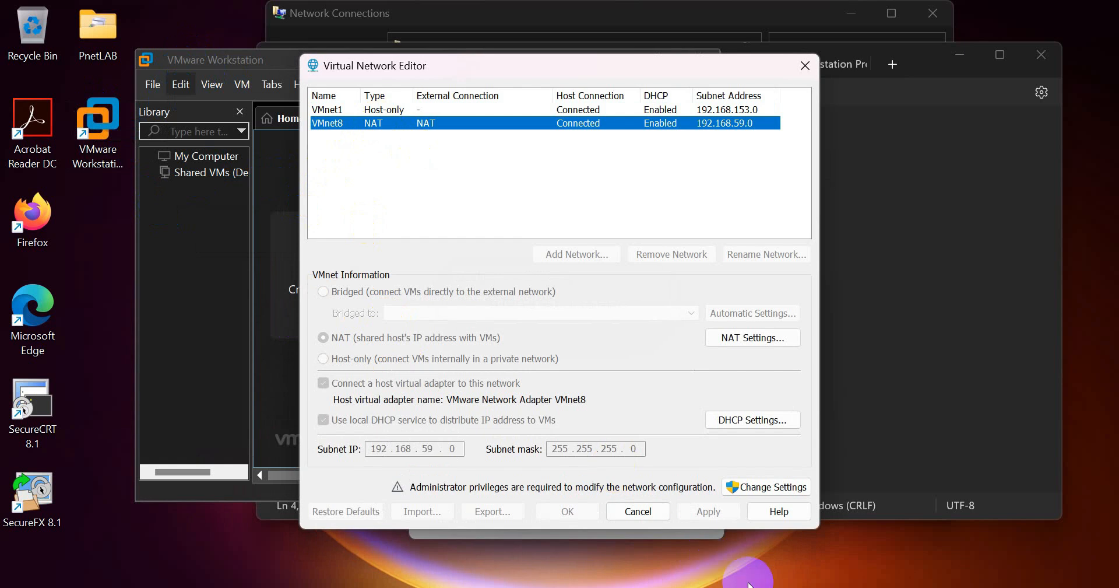
left_click(759, 484)
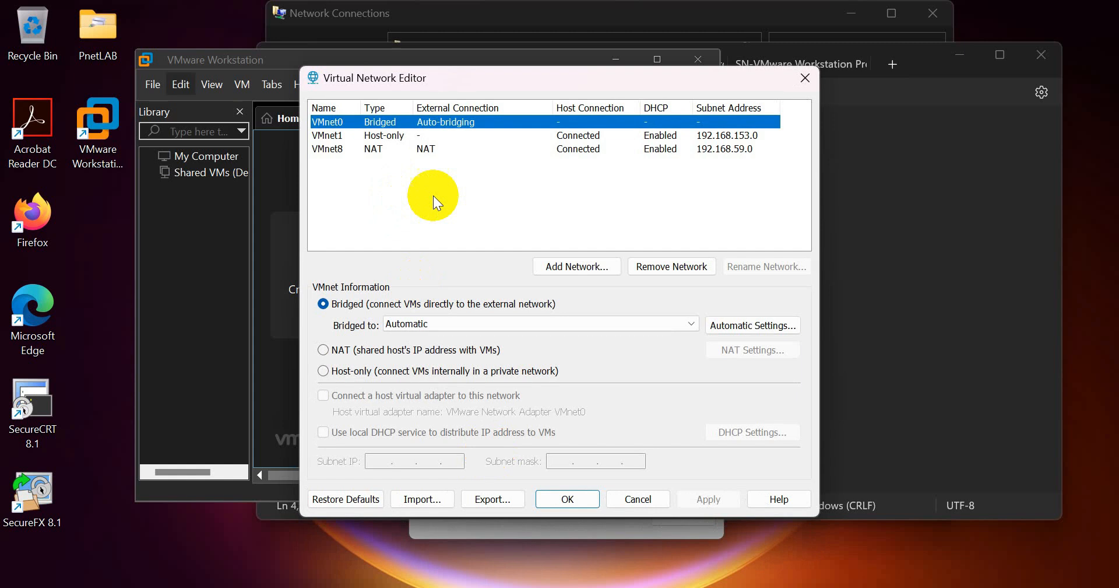
left_click(324, 149)
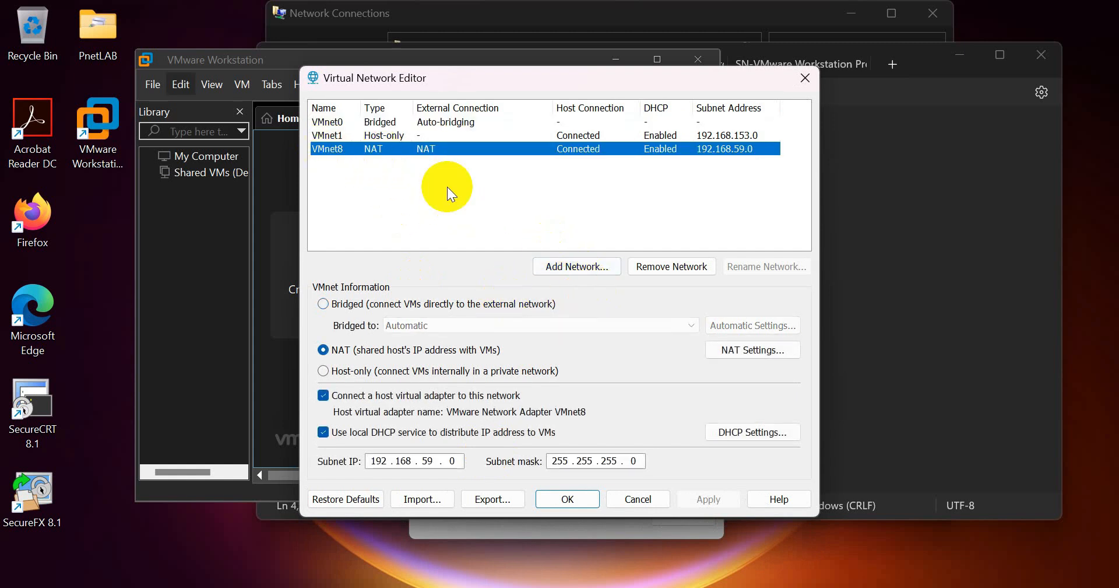
- Open vmnet8's NAT Settings and highlight the gateway octets to confirm 192.168.59.2
left_click(730, 351)
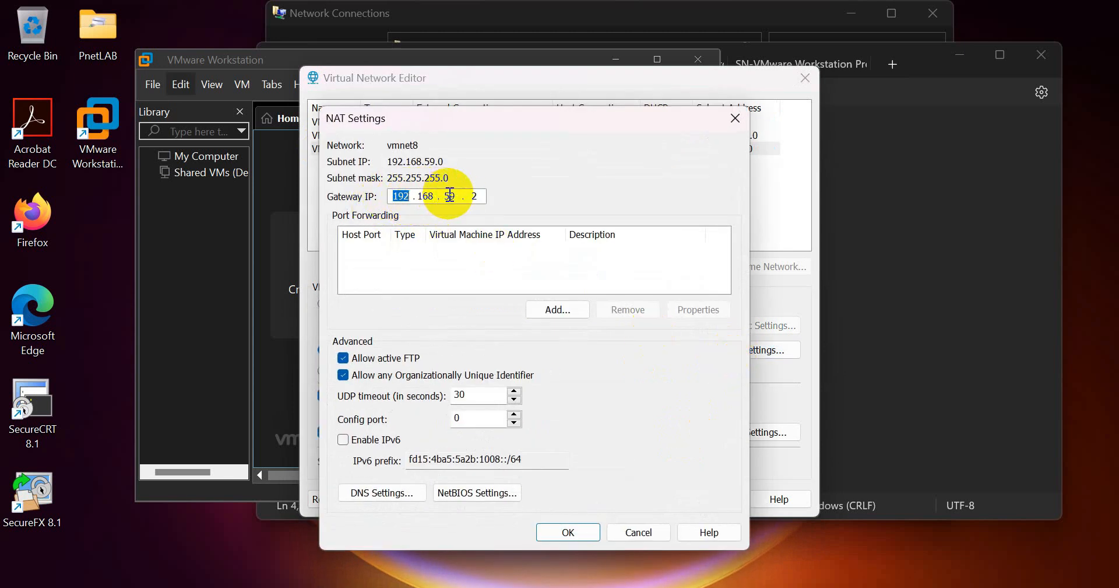
double_click(472, 199)
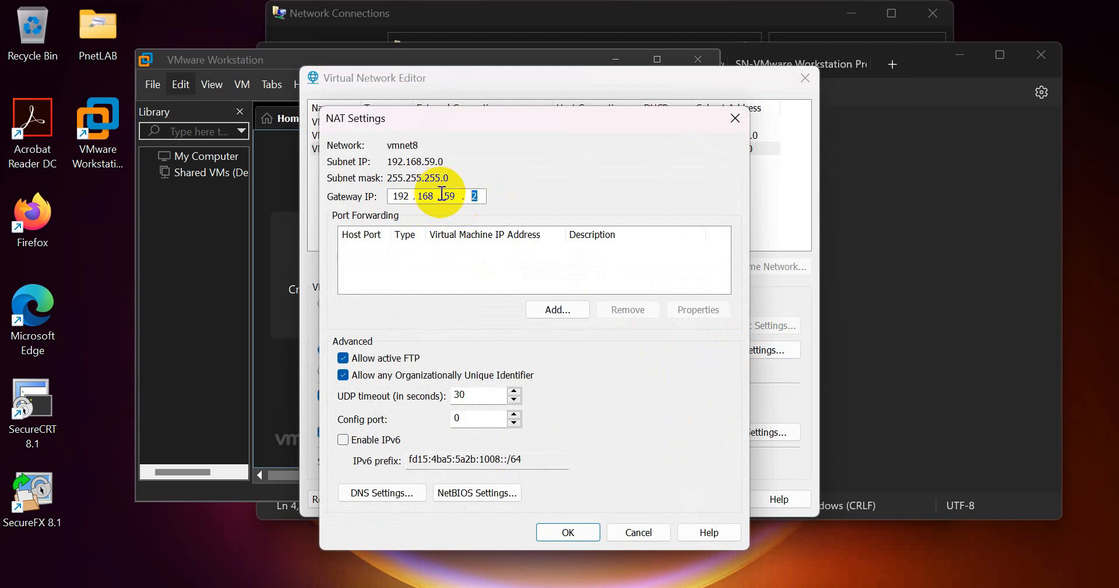
left_click_drag(443, 194, 460, 195)
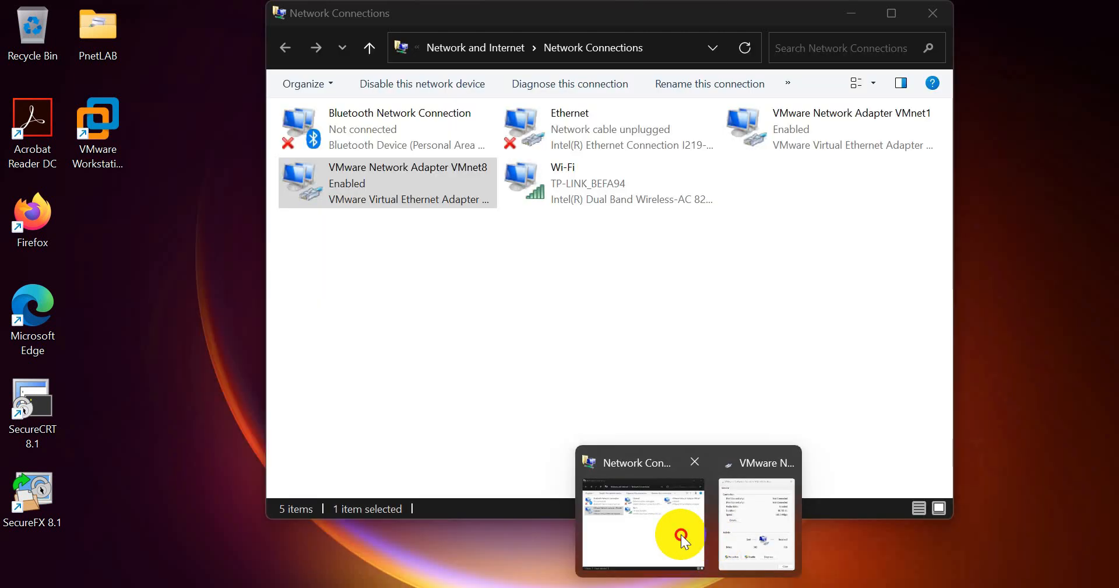
- Recheck the VMnet8 adapter's details for IPv4 192.168.59.1, then return to the PNET-LAB note
left_click(760, 545)
left_click(683, 517)
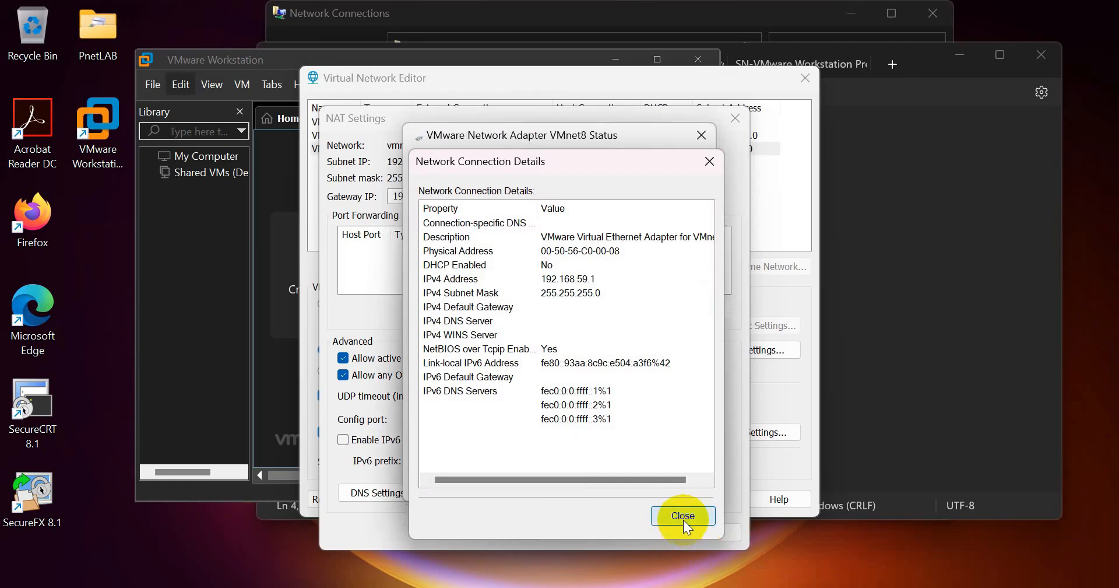
left_click(677, 485)
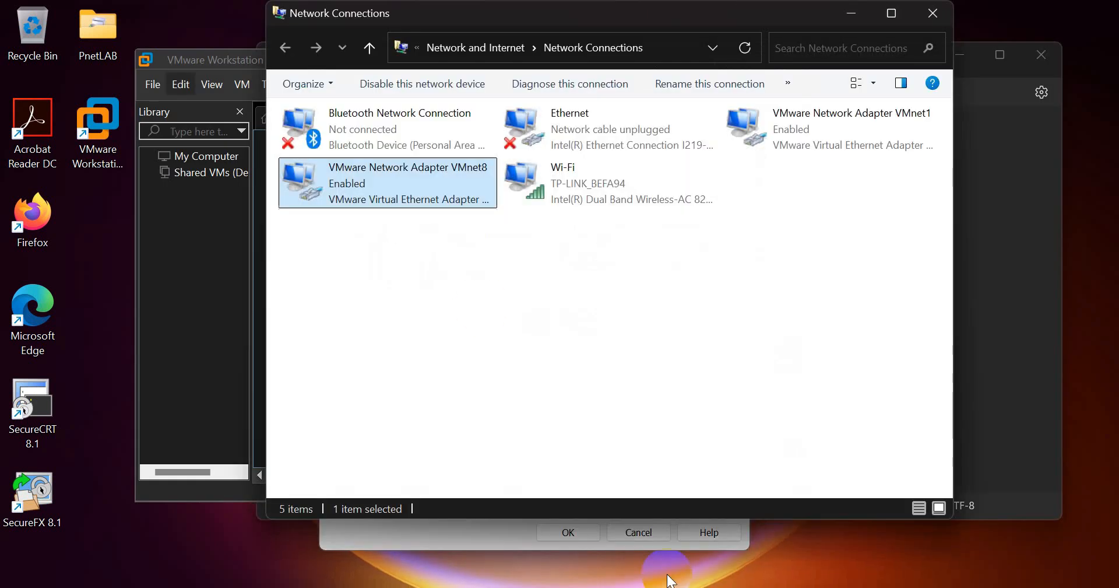
right_click(396, 199)
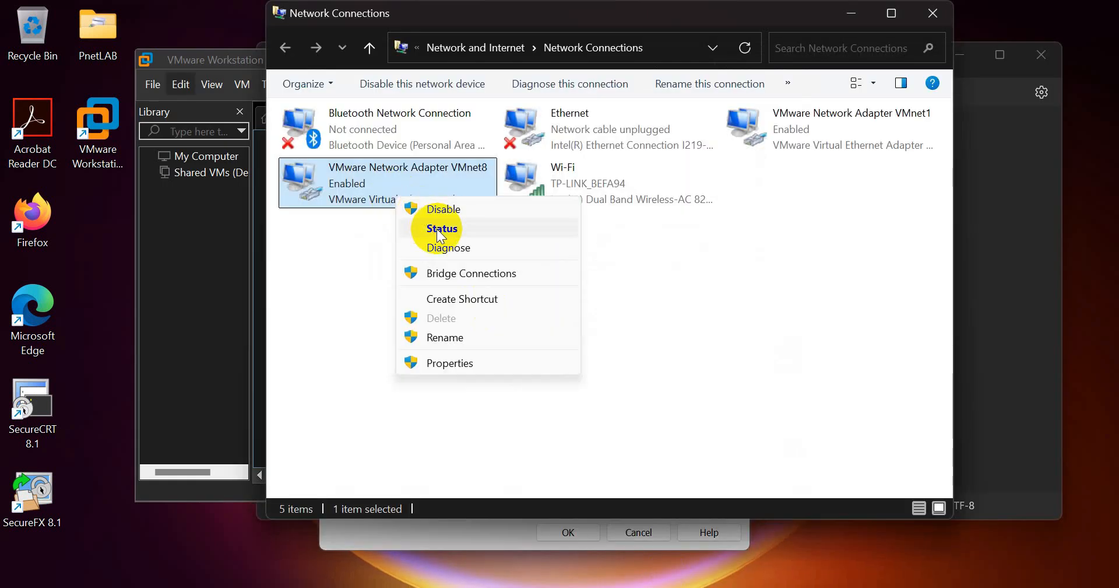
left_click(438, 229)
left_click(464, 296)
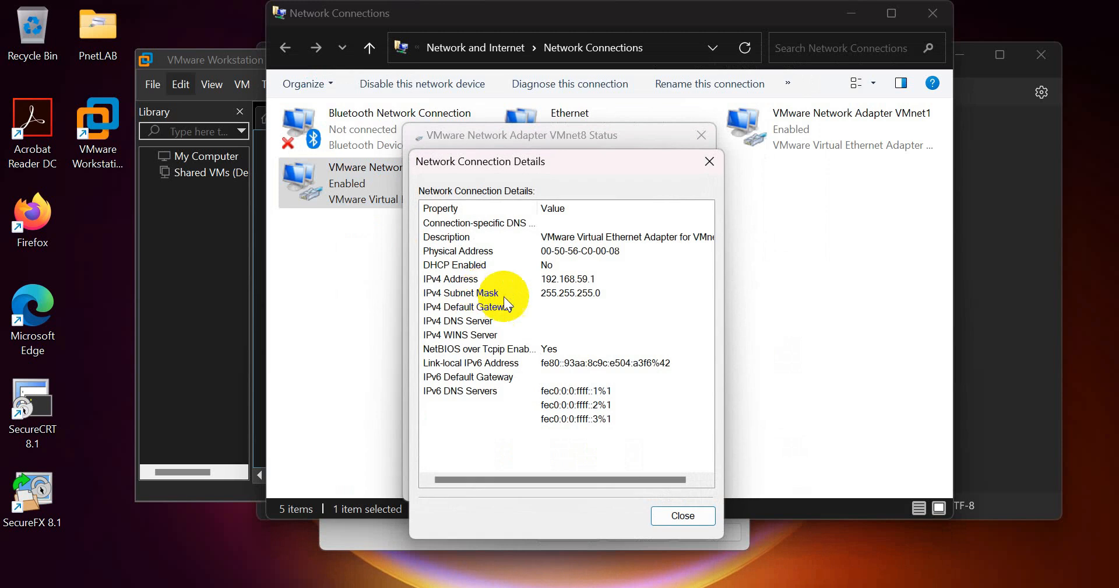
left_click(583, 282)
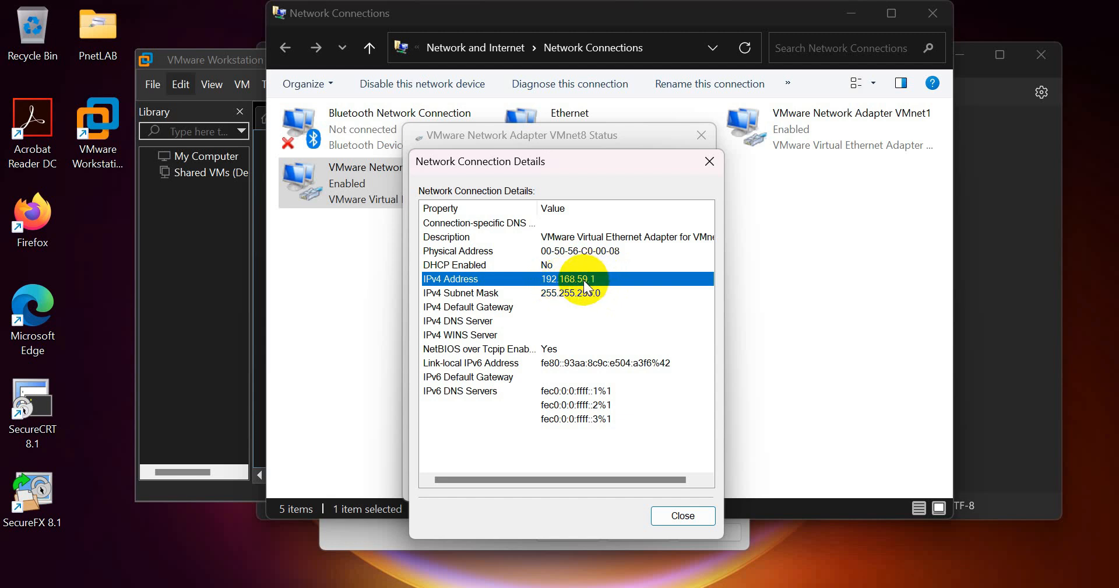
key("alt+Tab")
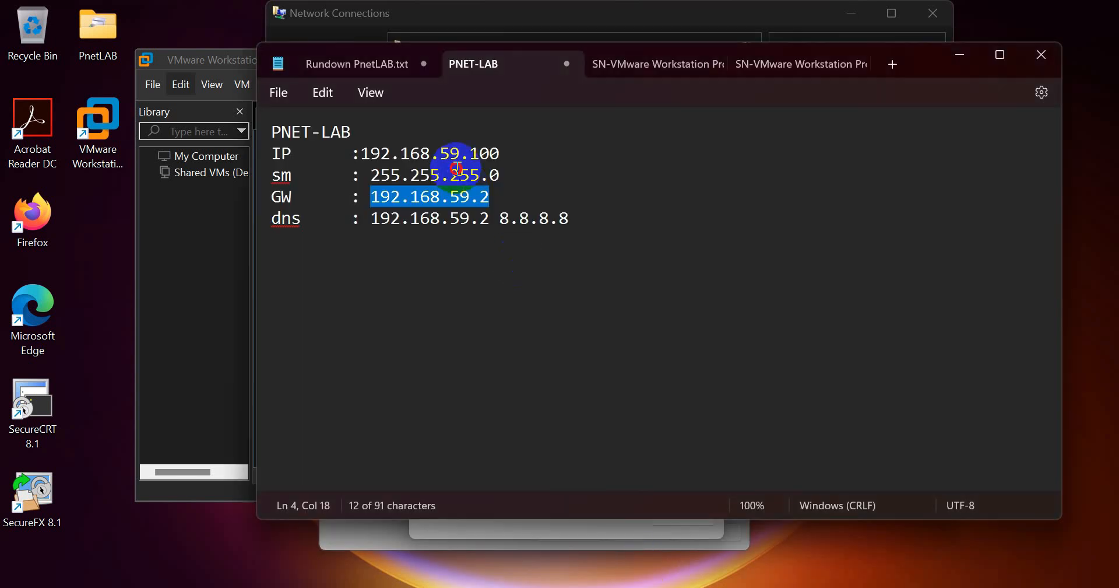
- Highlight the shared 59 octet in the note's planned IP and gateway lines
left_click_drag(400, 154, 466, 152)
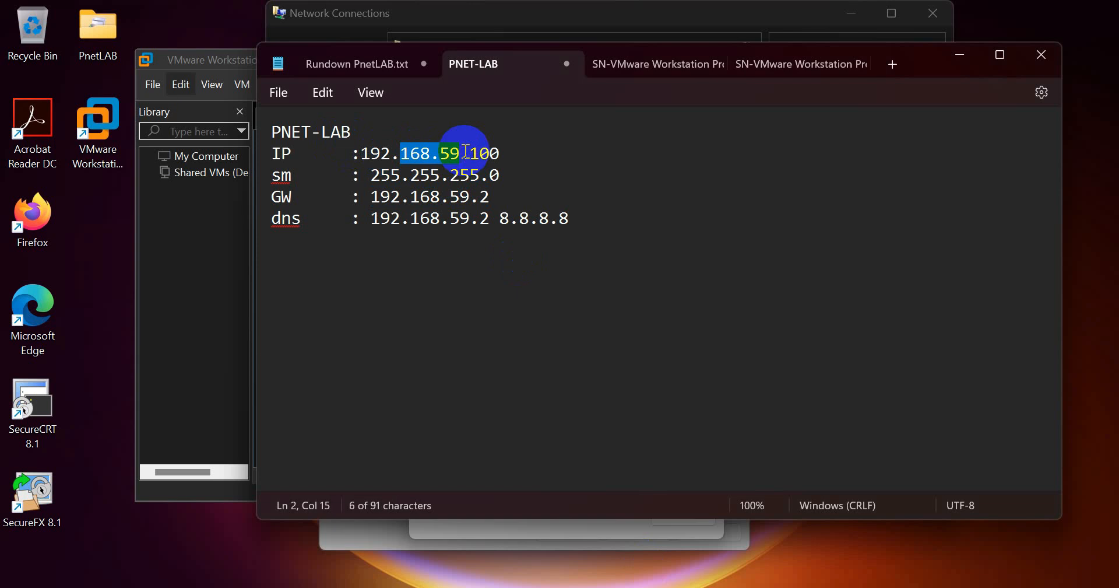
double_click(453, 153)
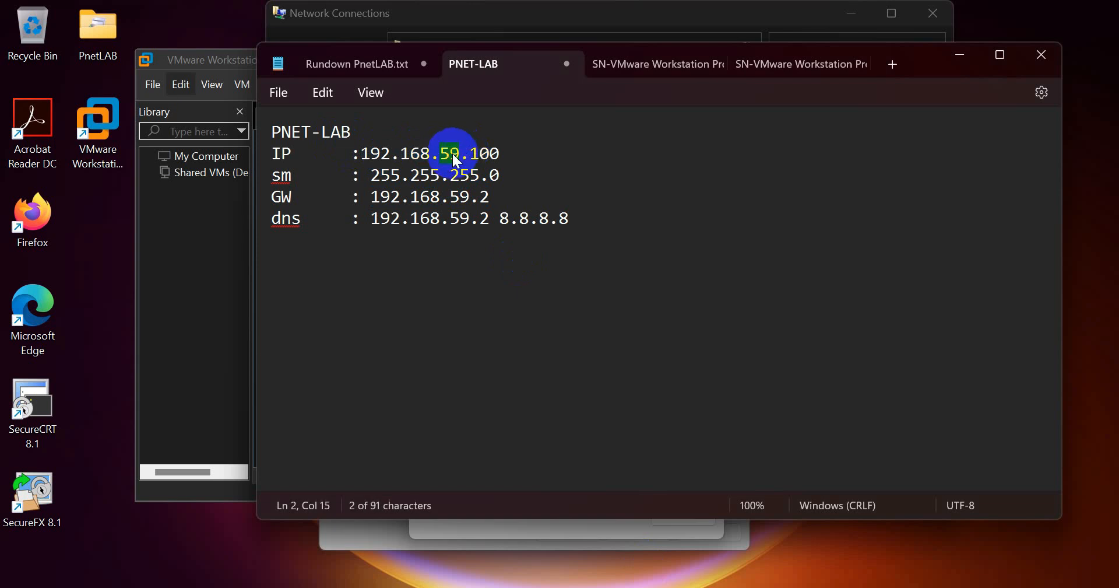
double_click(459, 196)
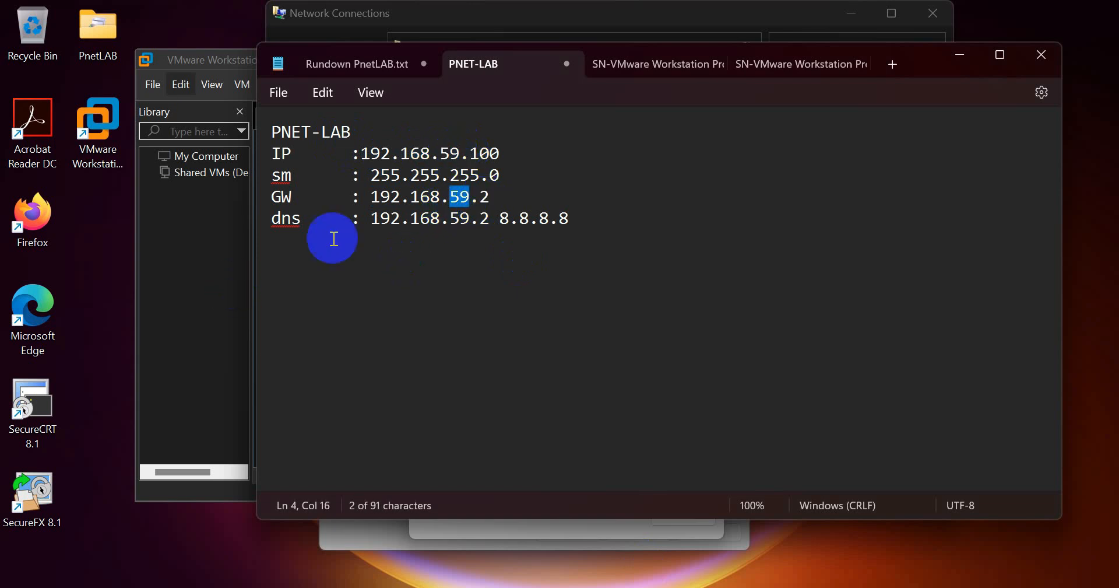
- Close the Details, VMnet8 Status, Network Connections, NAT Settings and Virtual Network Editor windows unchanged
left_click(943, 56)
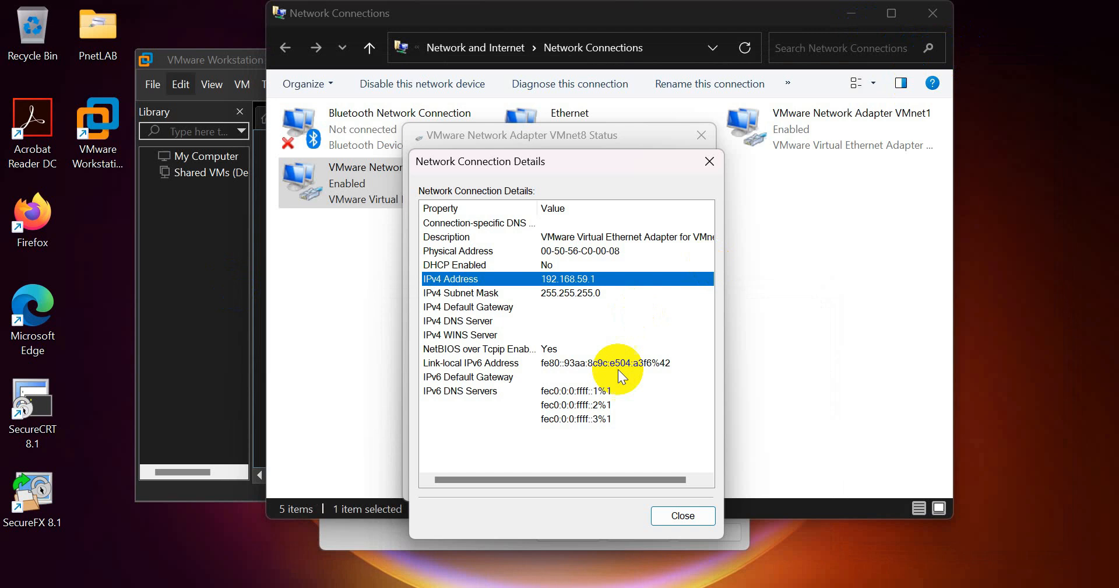
left_click(686, 516)
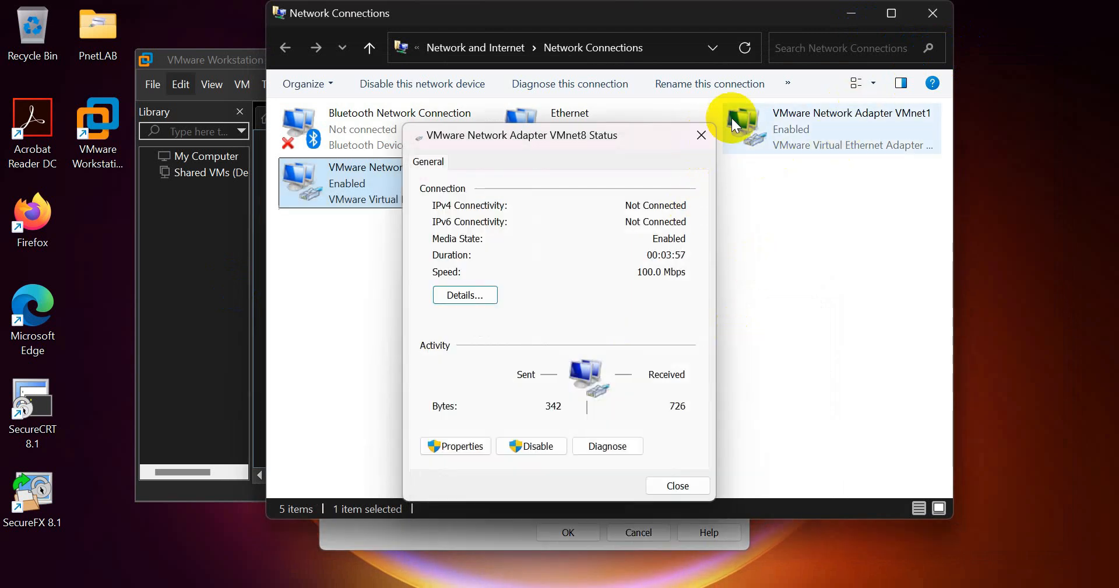
left_click(702, 134)
left_click(922, 17)
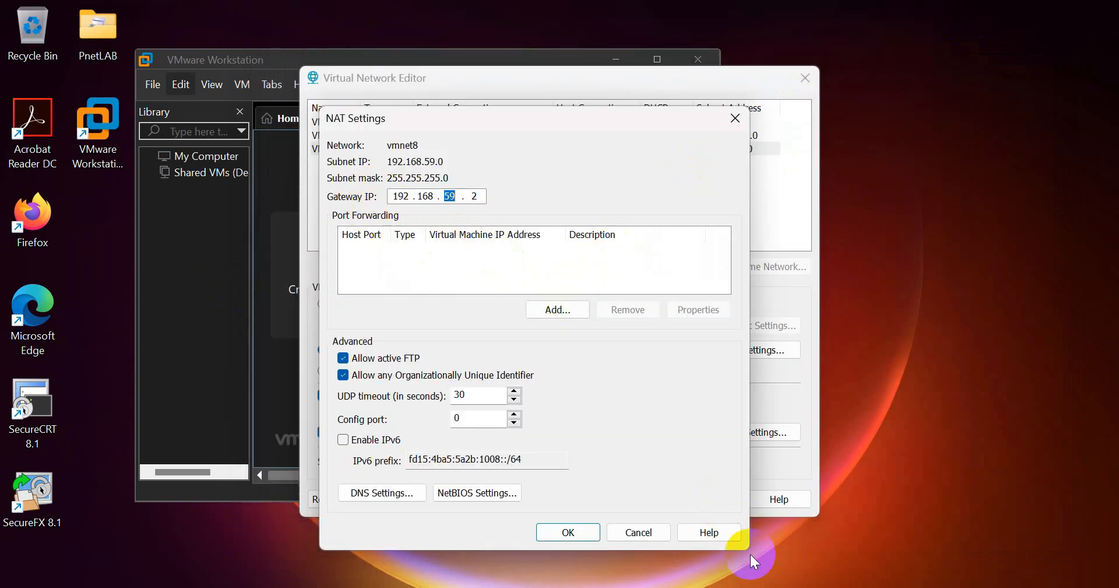
left_click(665, 533)
left_click(666, 505)
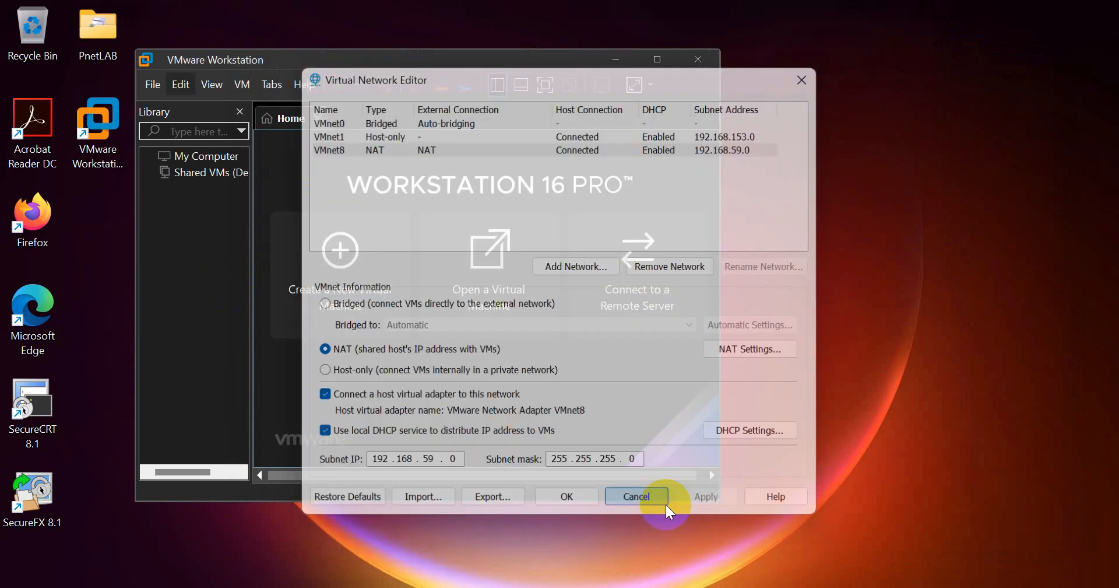
left_click(181, 84)
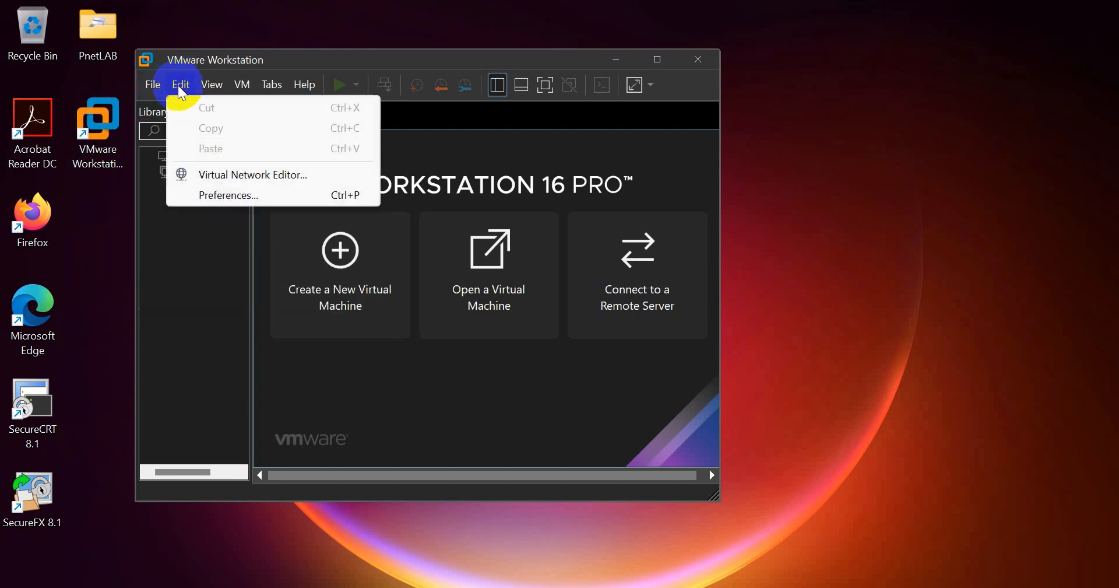
left_click(225, 174)
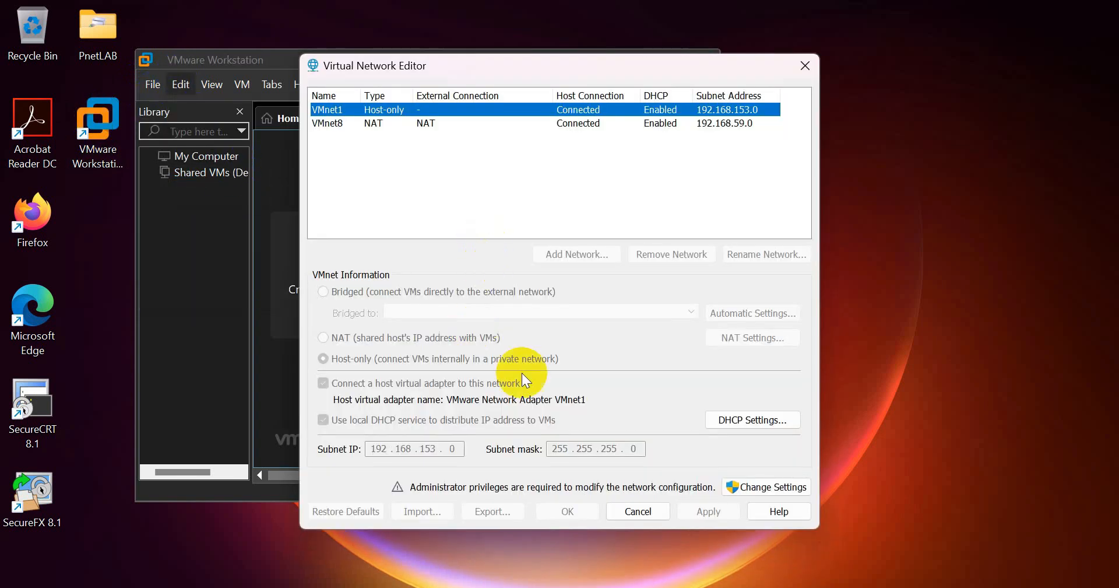
left_click(326, 124)
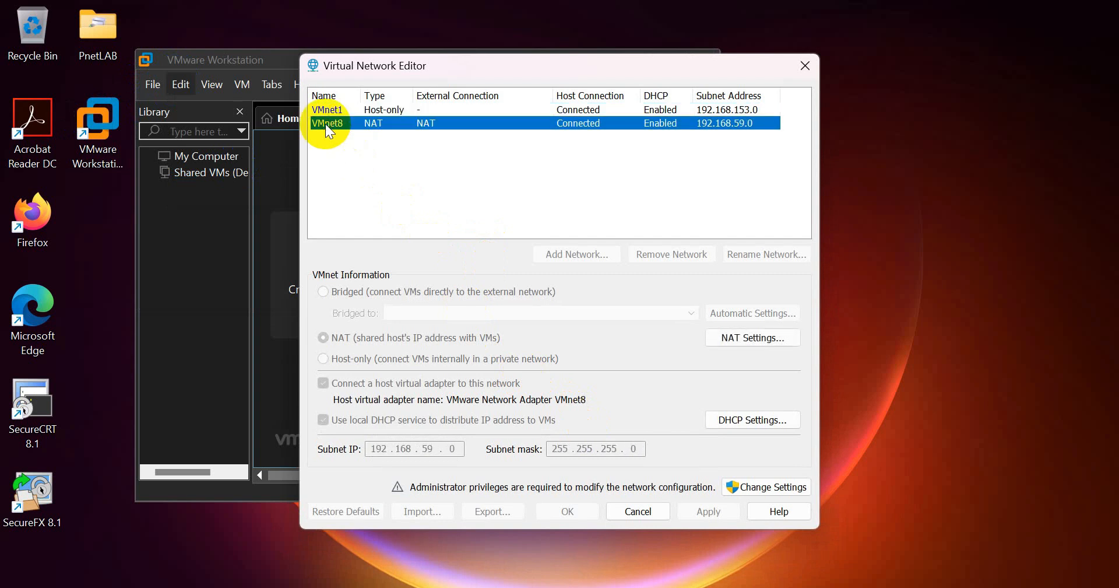
left_click(782, 490)
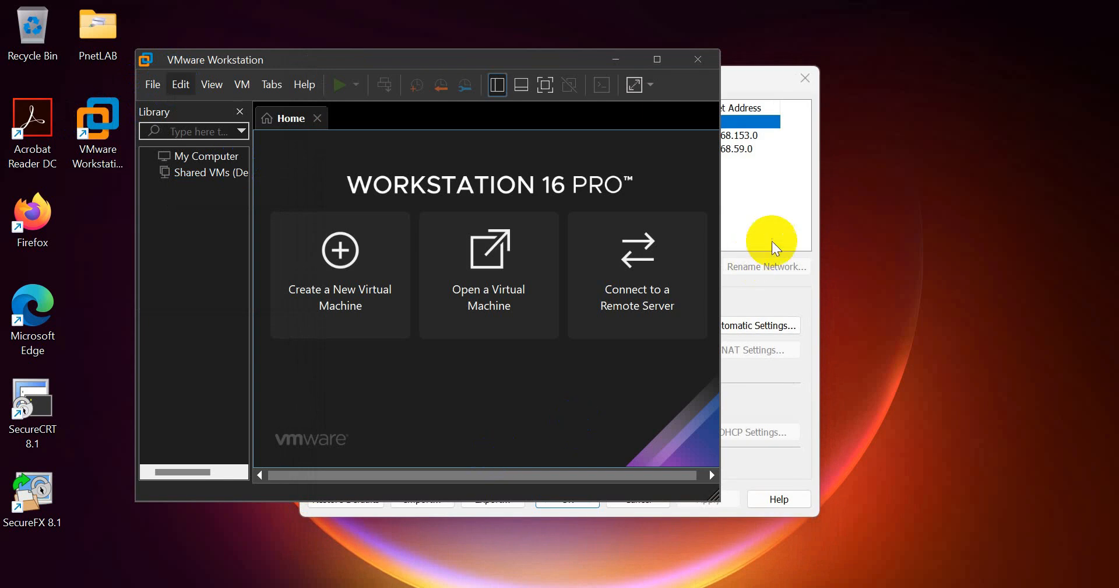
left_click(772, 239)
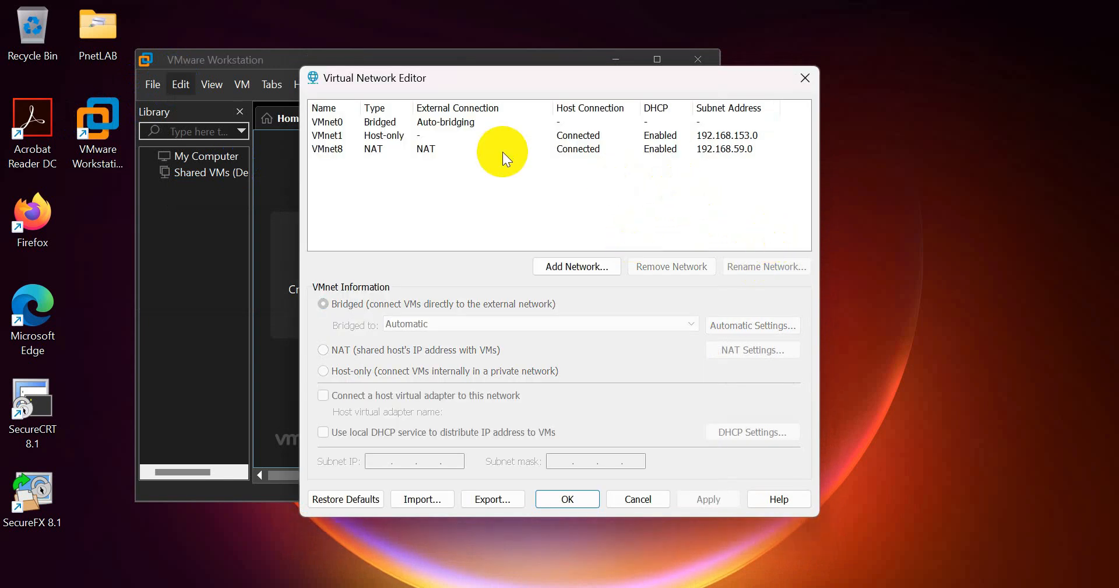
left_click(393, 149)
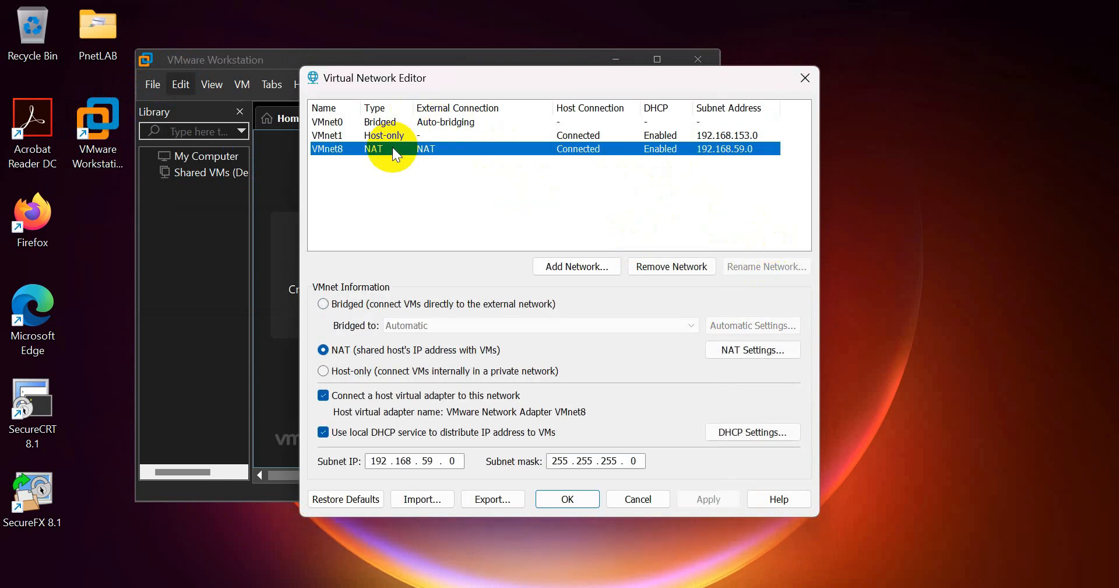
left_click(752, 349)
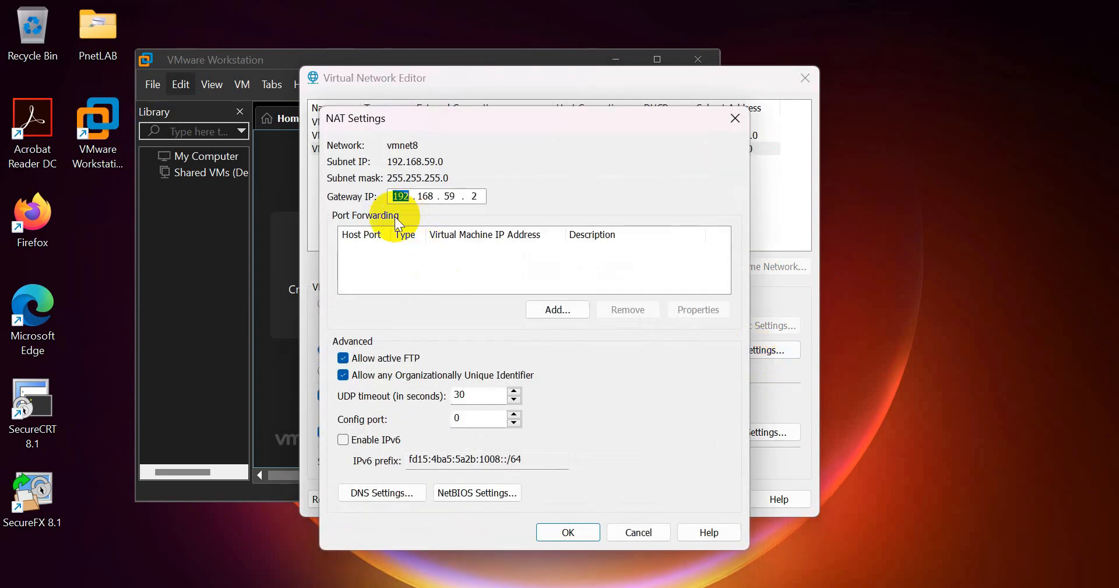
double_click(475, 196)
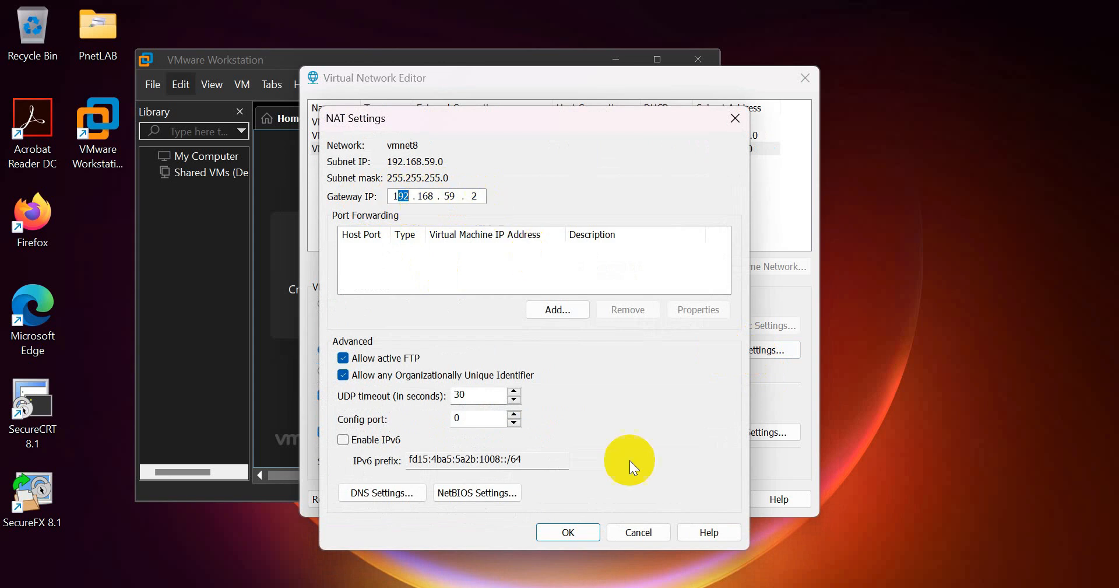
left_click(638, 531)
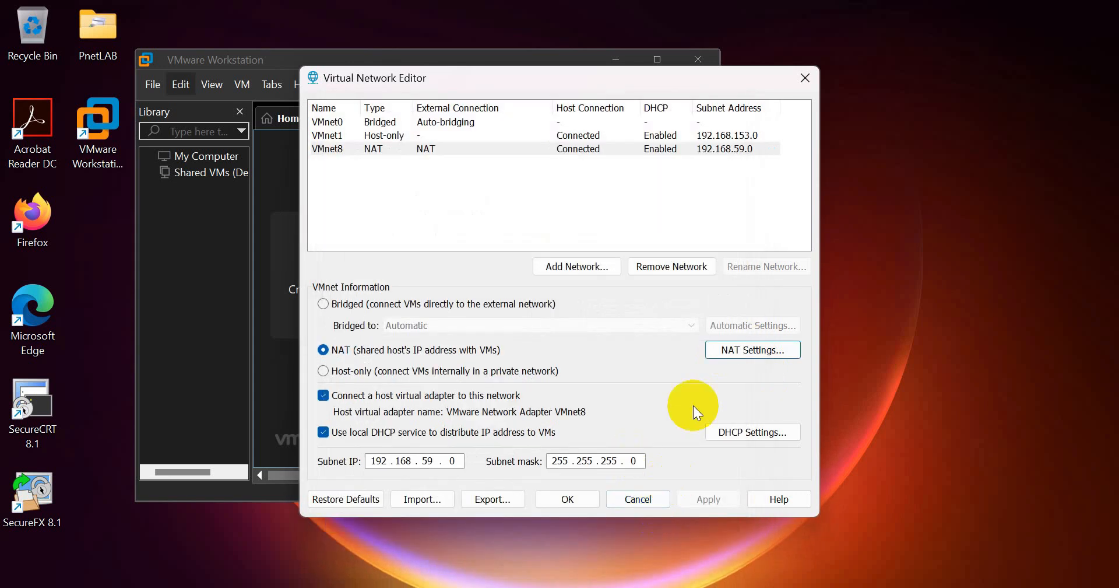
left_click(640, 499)
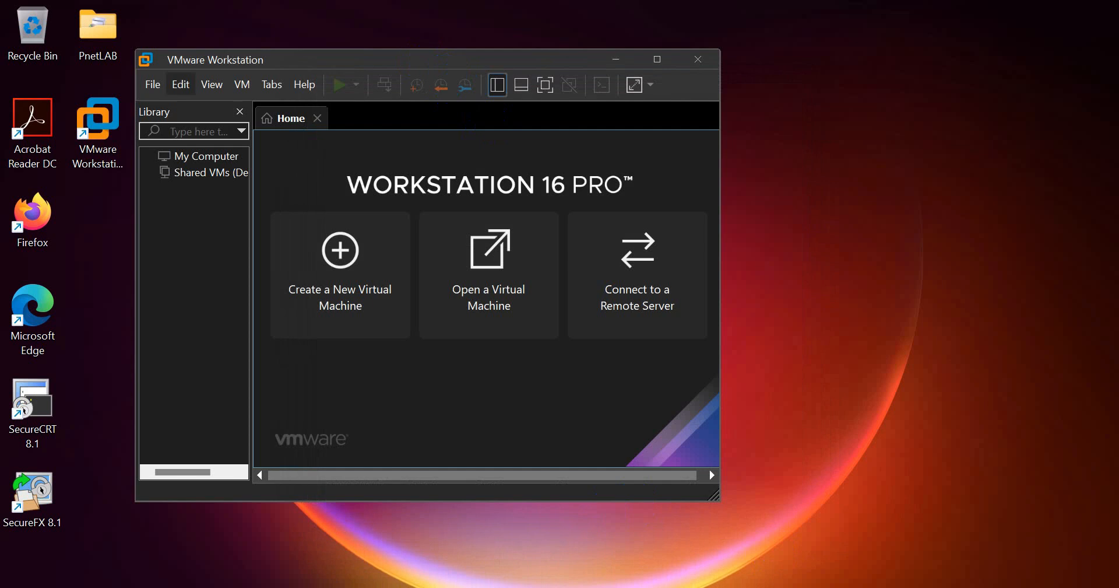
- Switch Notepad to the Rundown PnetLAB.txt notes
key("alt+Tab")
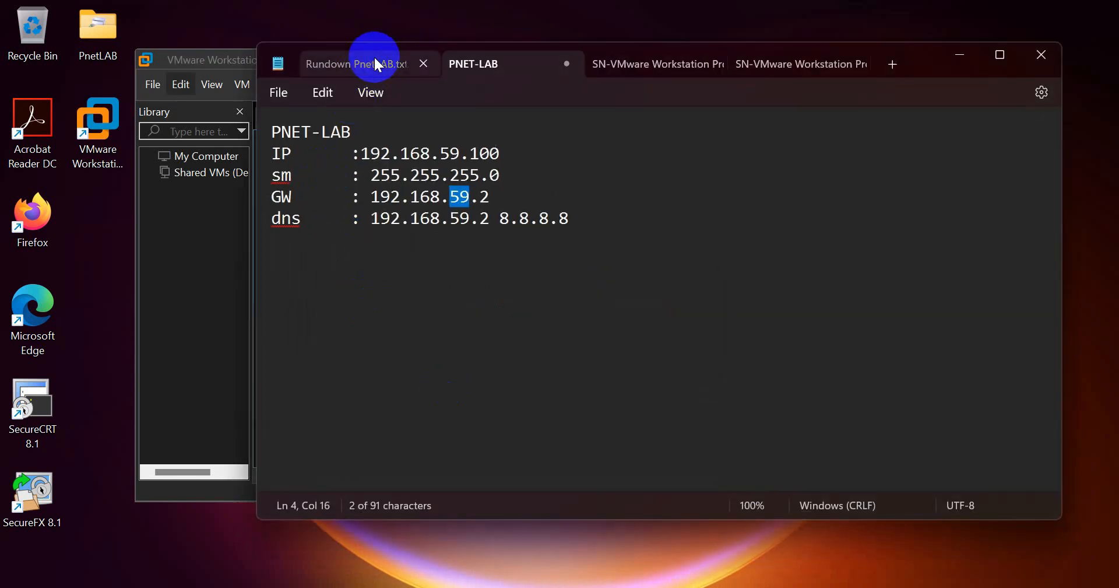
left_click(377, 64)
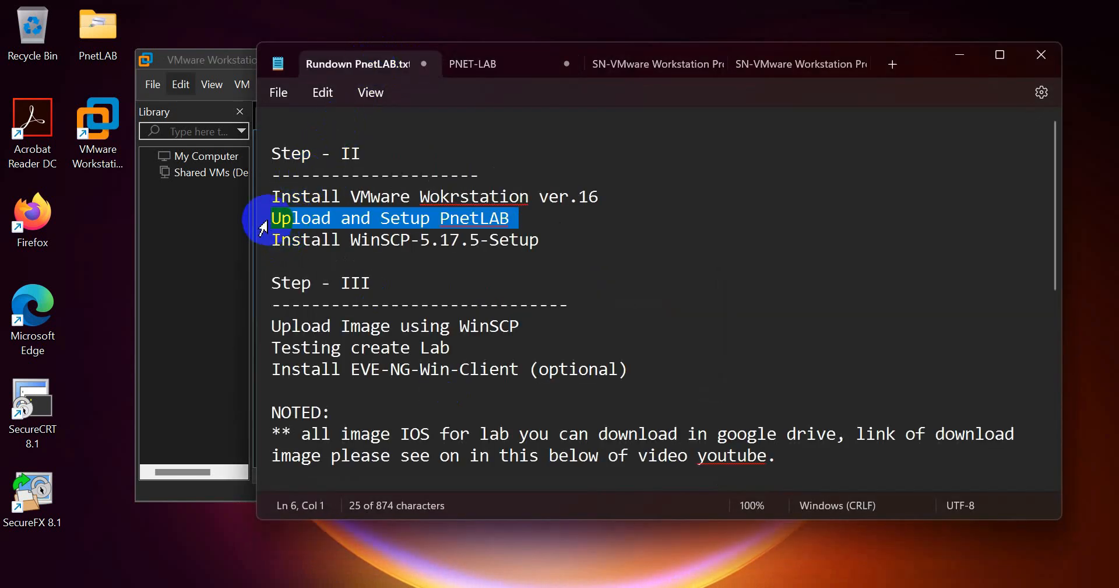
right_click(437, 220)
left_click(340, 220)
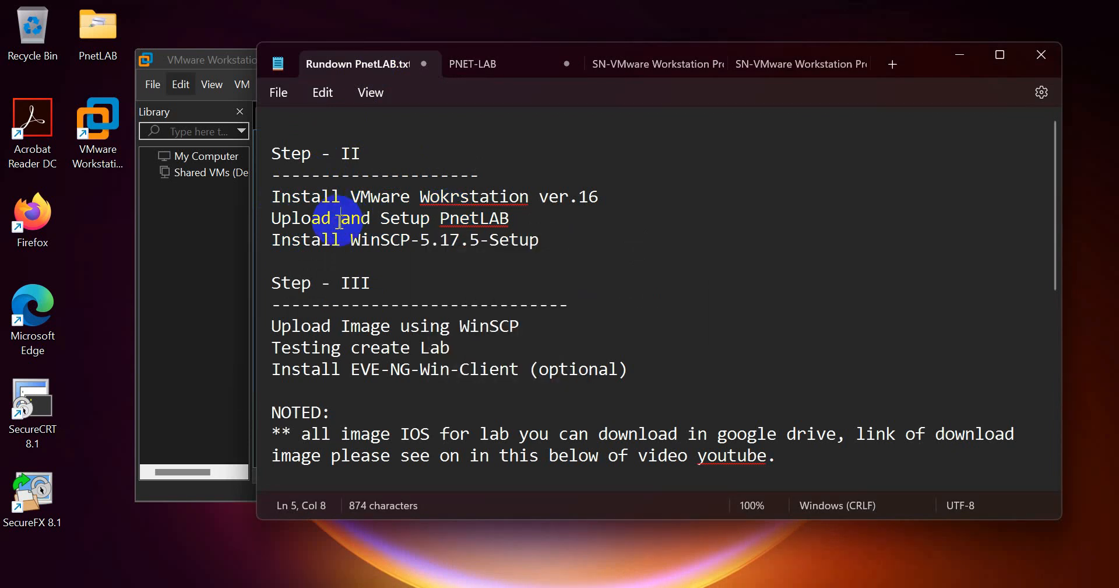
left_click(229, 278)
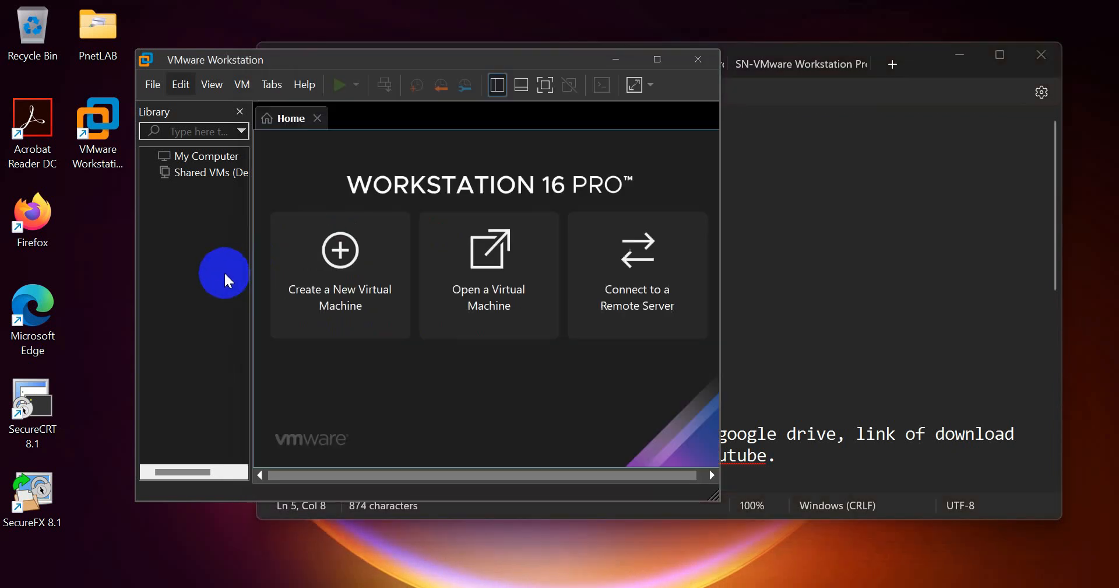
left_click(647, 586)
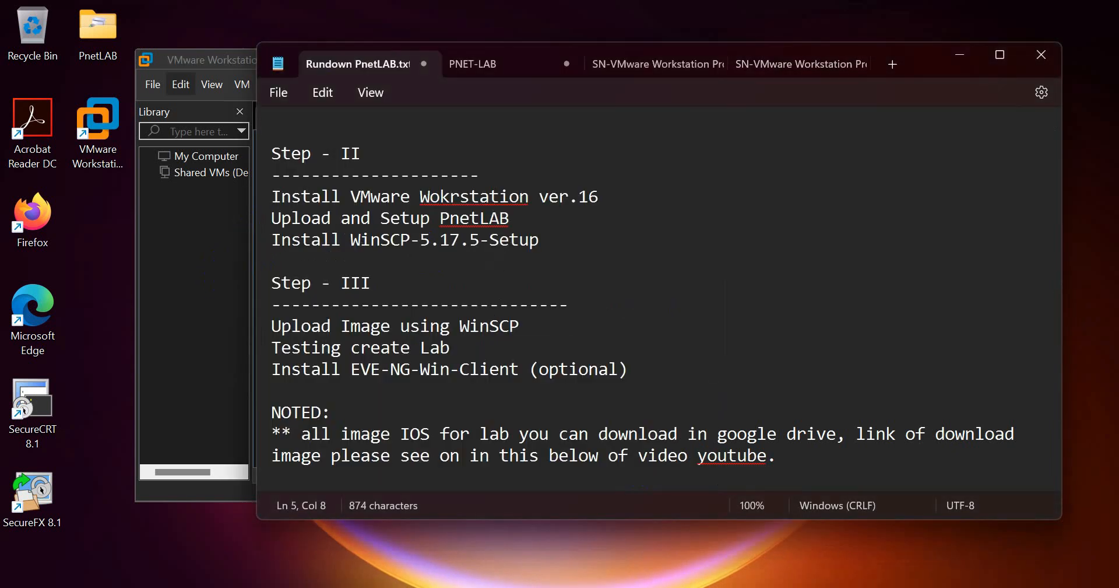
- Select the PNET-LAB download link, then bring up the VMware Workstation folder in File Explorer
scroll(445, 417, "down", 4)
left_click_drag(266, 451, 291, 493)
left_click(165, 313)
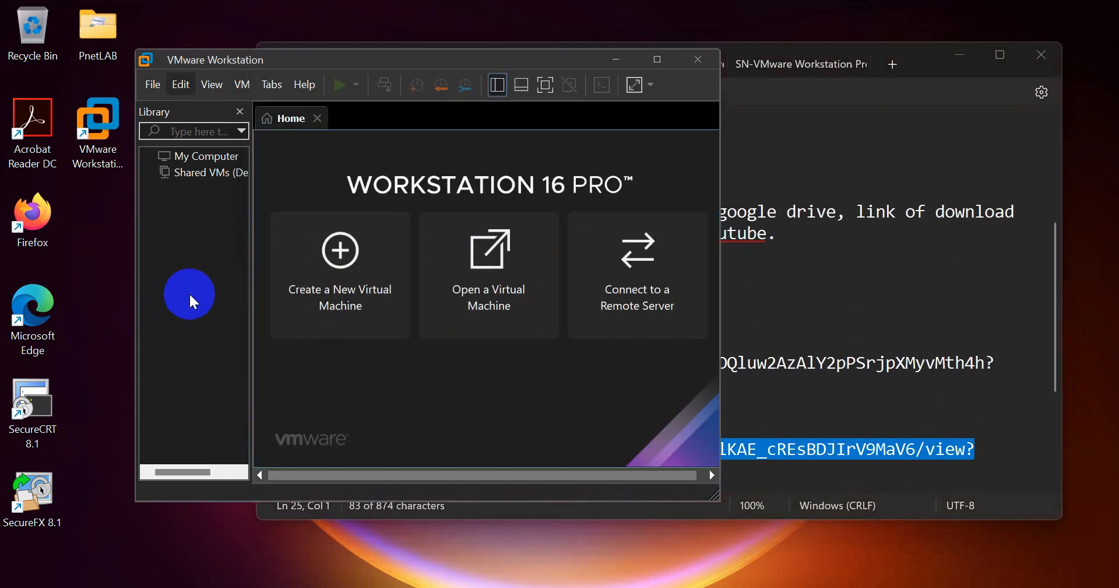
left_click(501, 587)
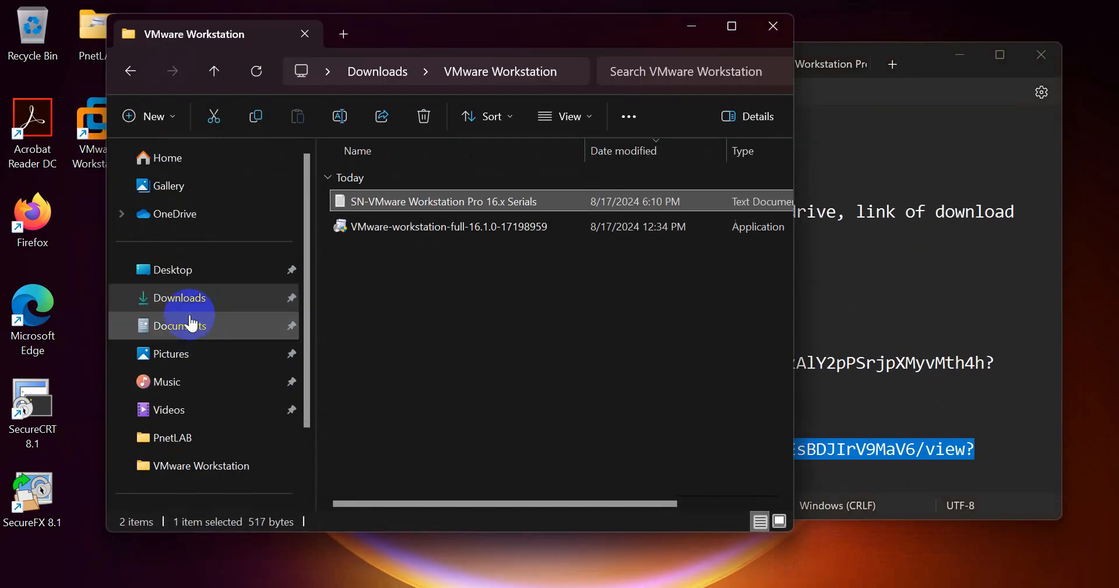
- Locate the 1.91 GB PNET_4.2.10 OVA in Downloads, then close File Explorer
left_click(187, 301)
left_click(379, 329)
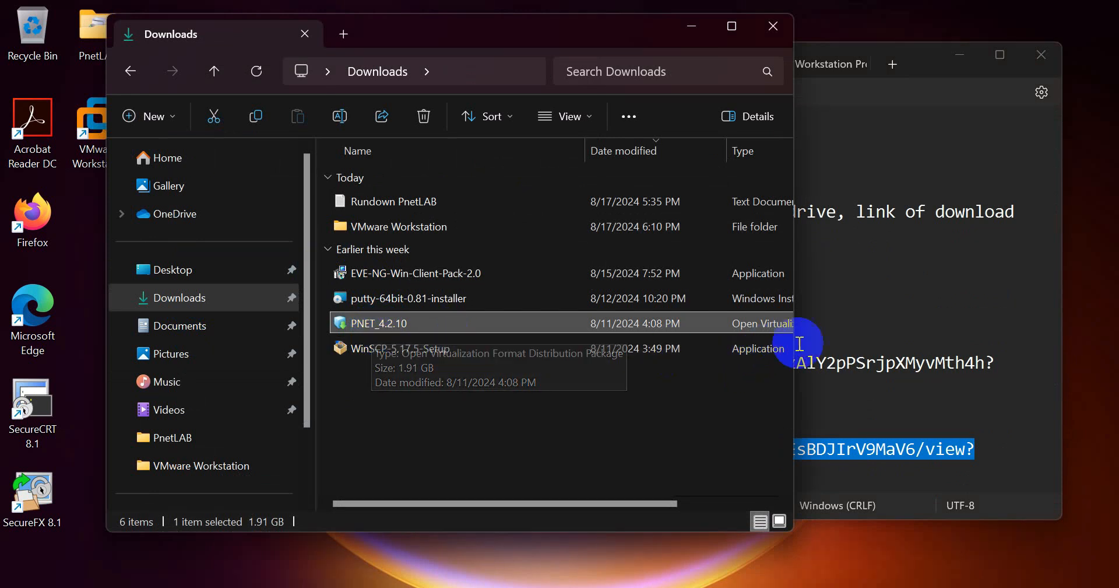
left_click_drag(794, 346, 944, 350)
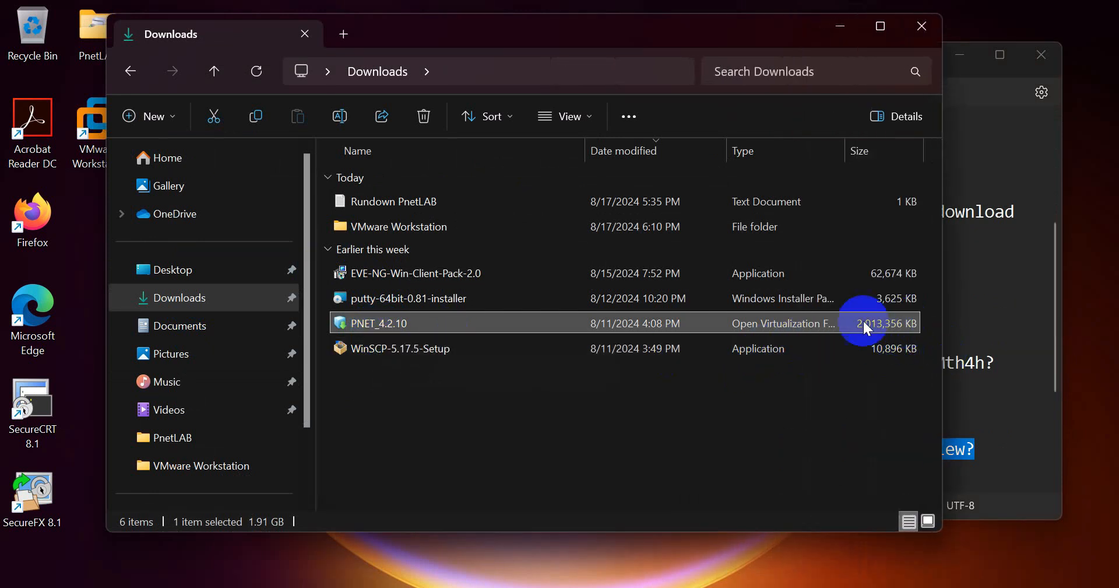
left_click(922, 26)
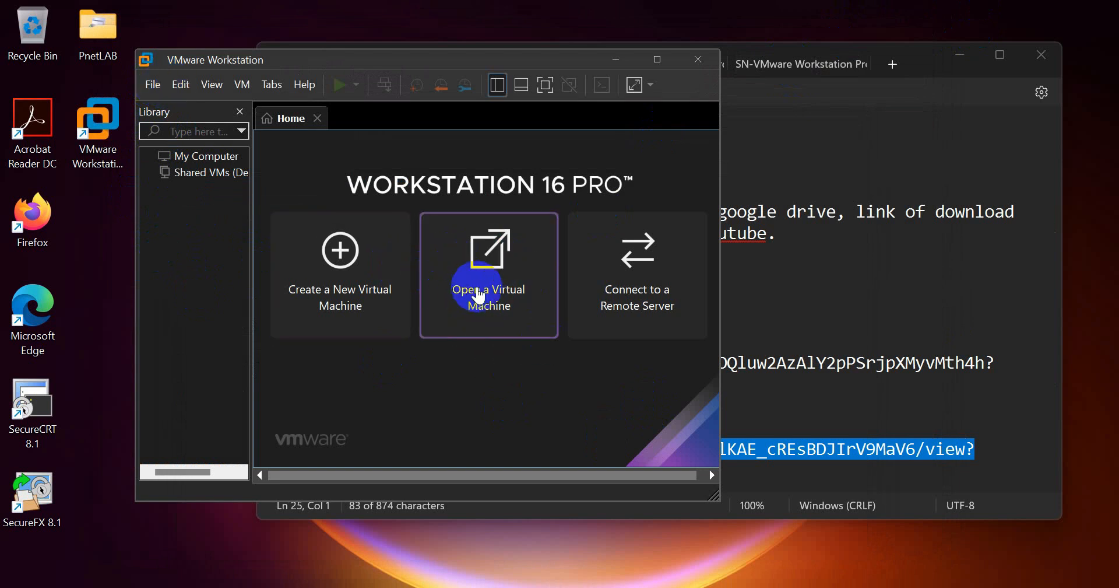
- Use File > Open to pick PNET_4.2.10 from the Downloads folder
left_click(154, 85)
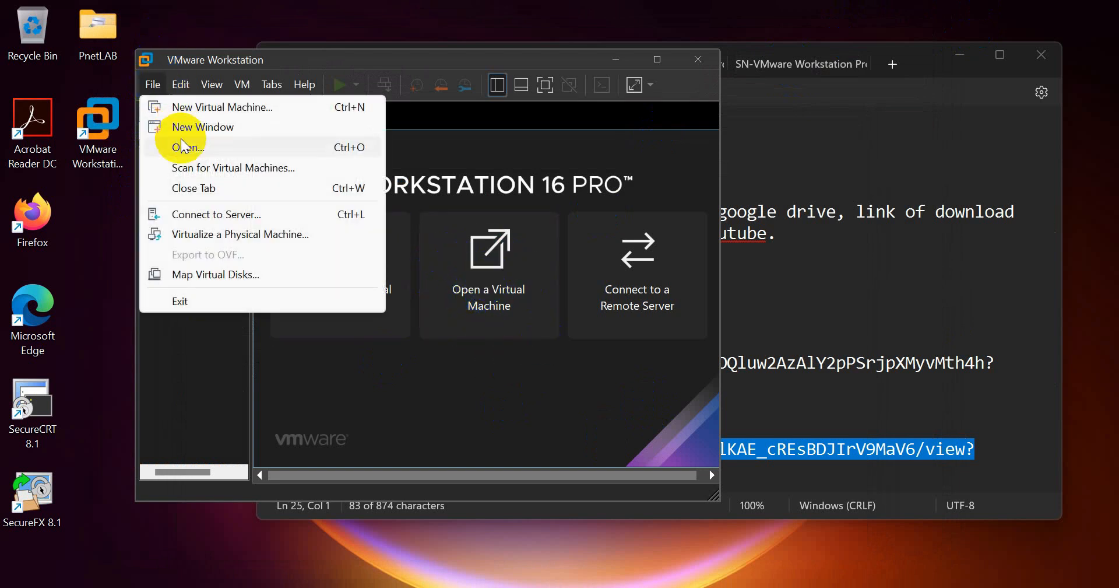
left_click(220, 147)
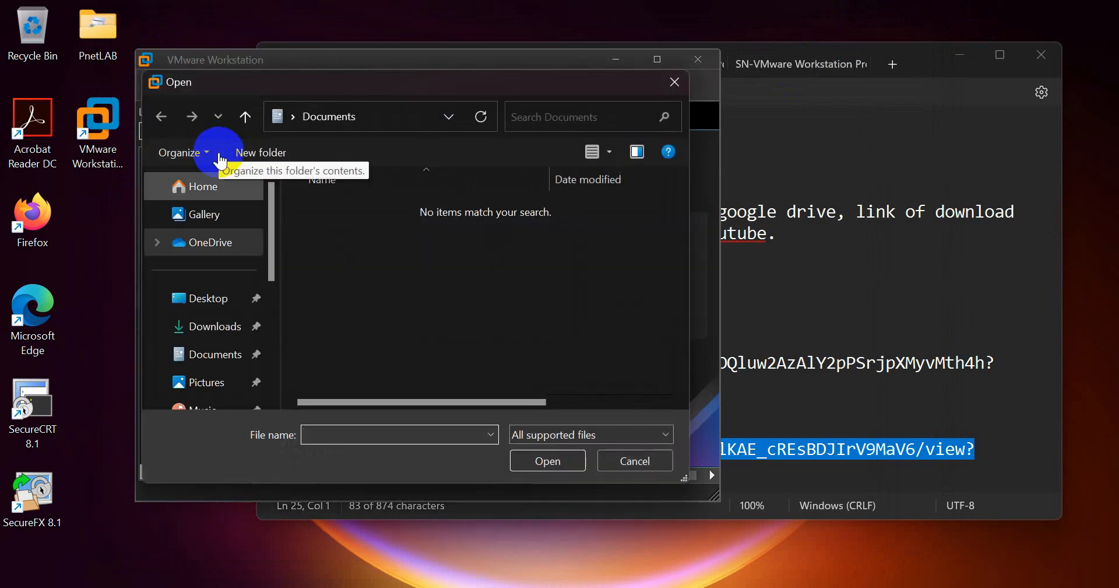
left_click(228, 331)
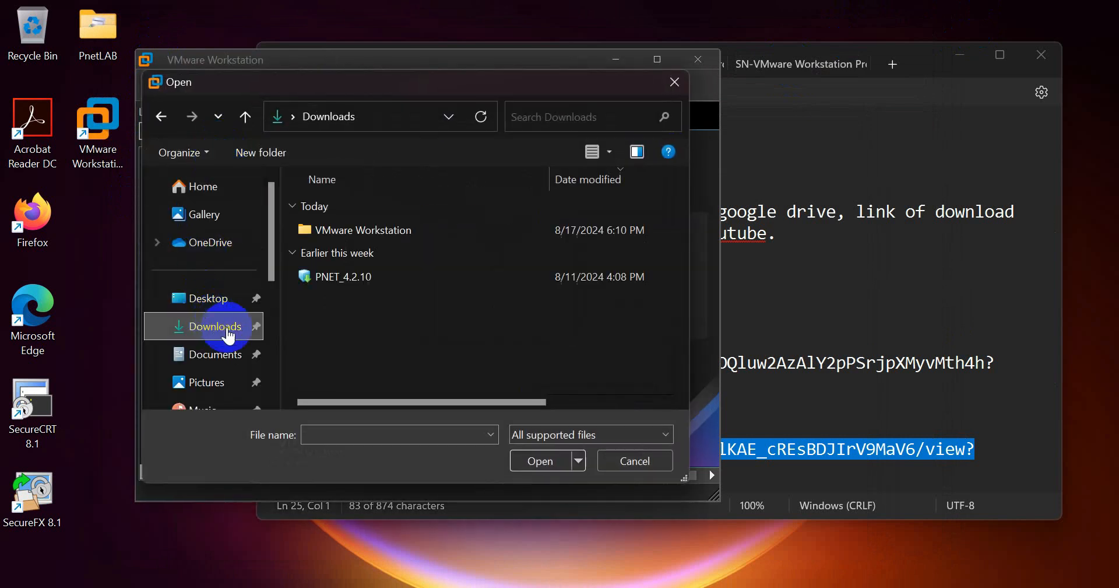
left_click(348, 281)
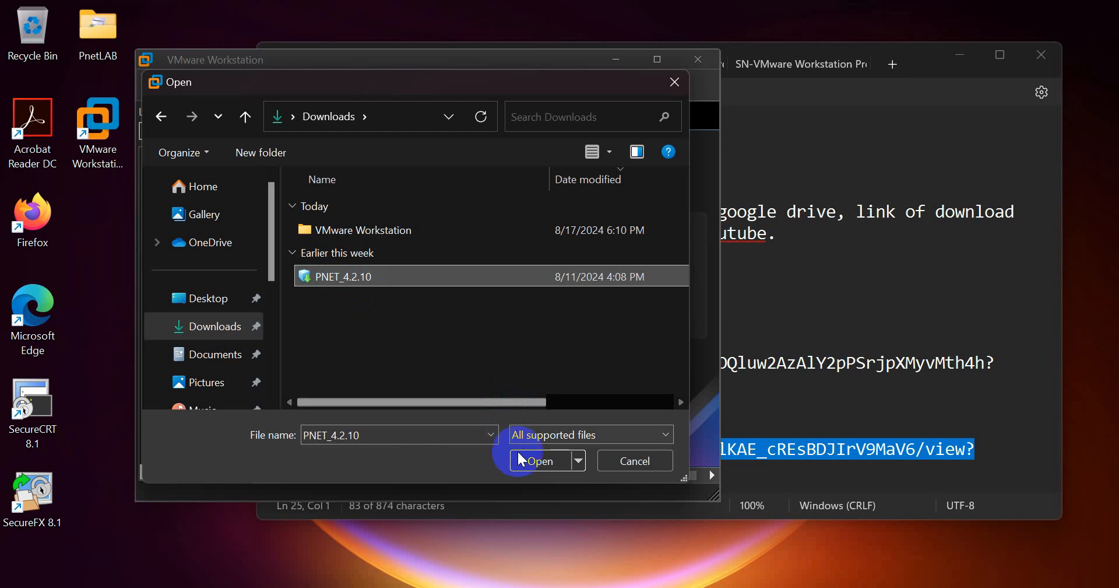
left_click(536, 459)
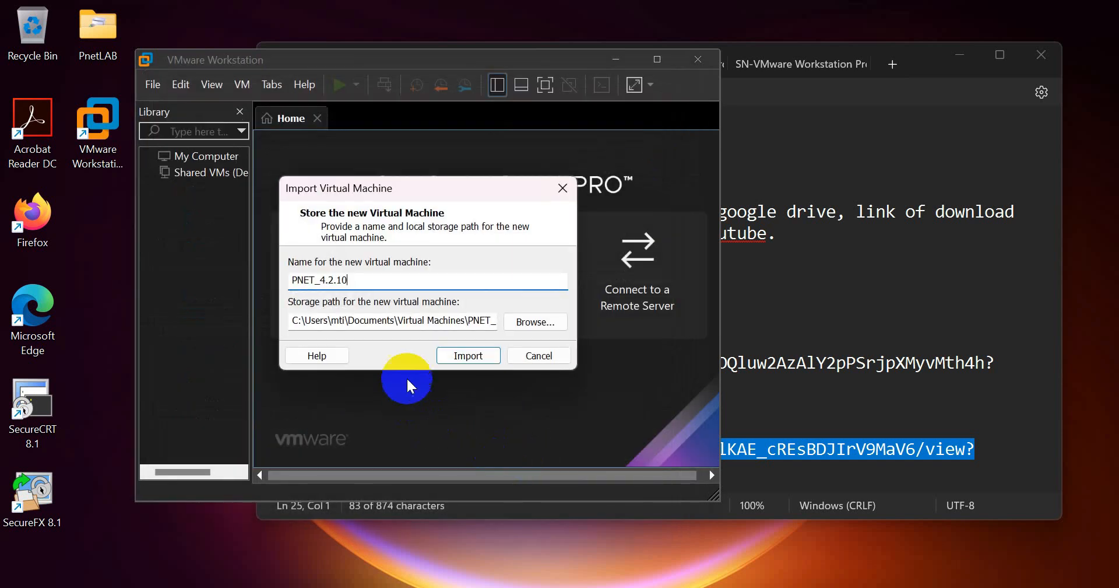
- Import the OVA as PNET_4.2.10, keeping the default Virtual Machines storage path
left_click_drag(332, 320, 523, 330)
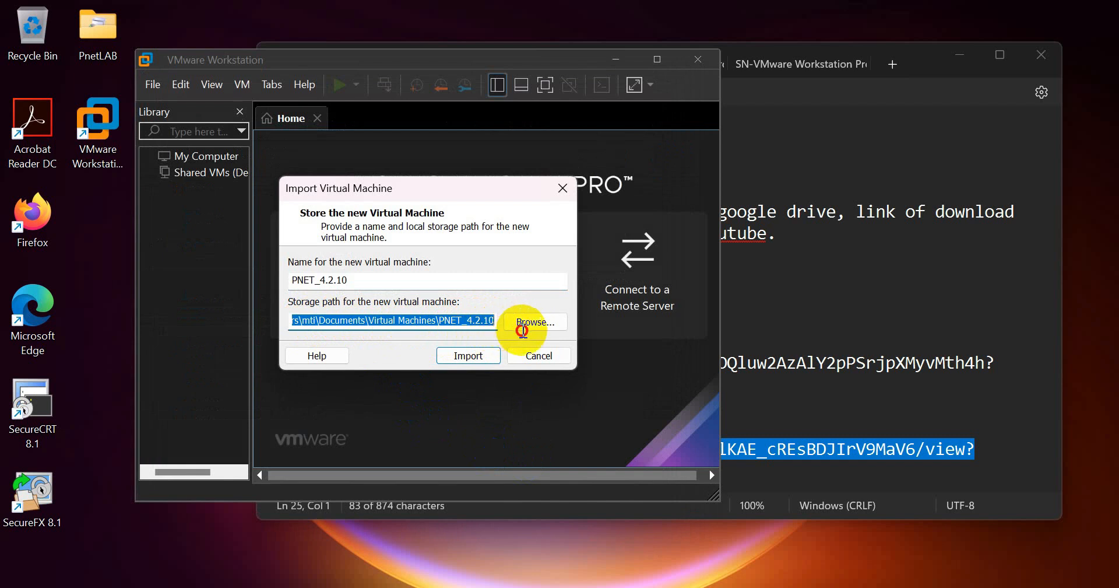
left_click(306, 320)
left_click_drag(313, 317, 524, 328)
left_click(437, 320)
left_click(437, 318)
left_click_drag(436, 318, 225, 322)
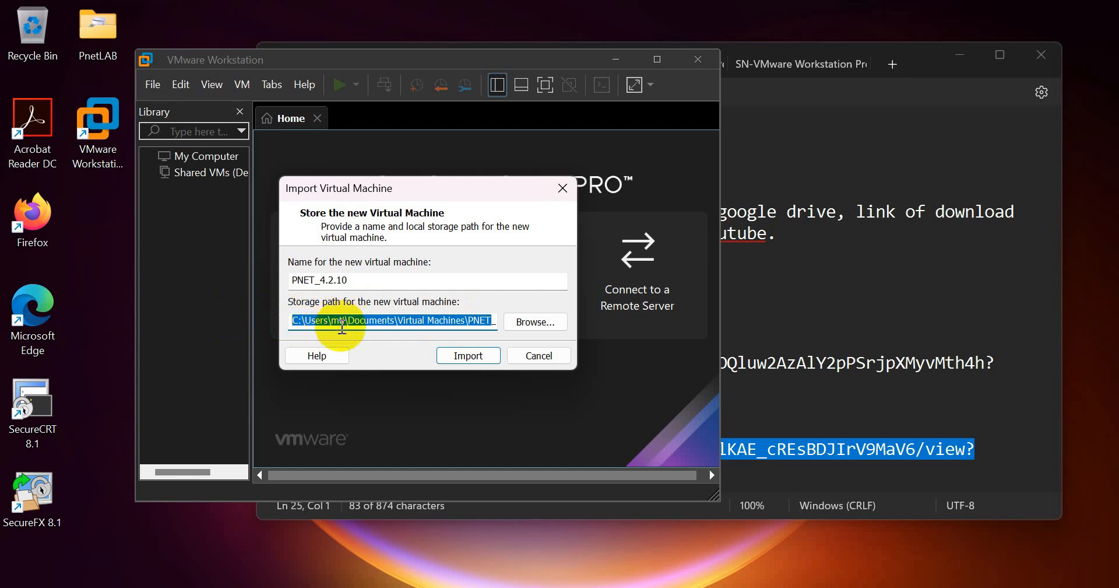
left_click(343, 321)
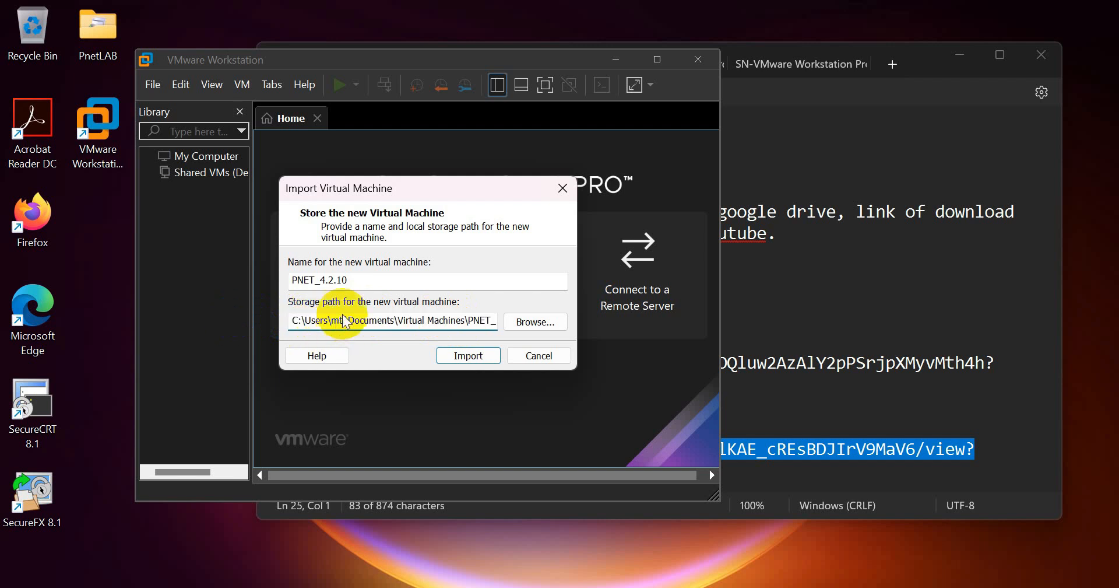
left_click_drag(373, 280, 291, 279)
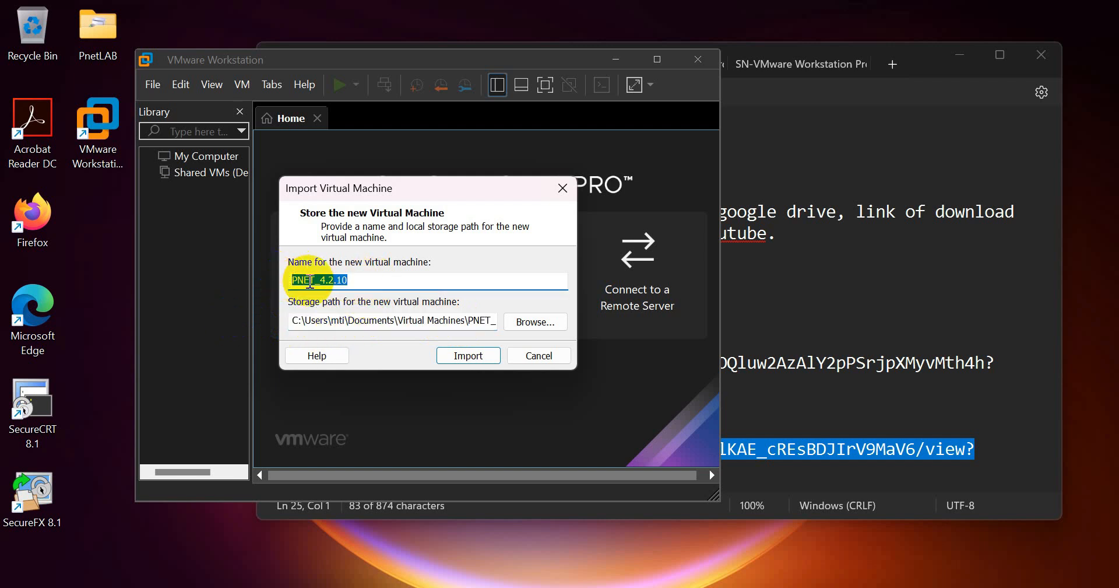
left_click(469, 354)
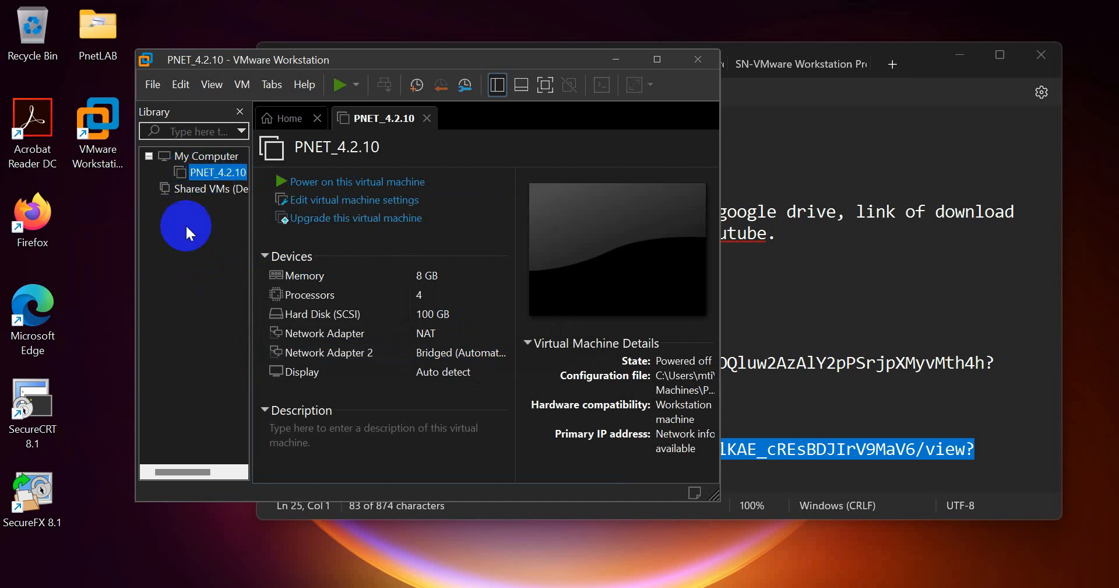
left_click(369, 207)
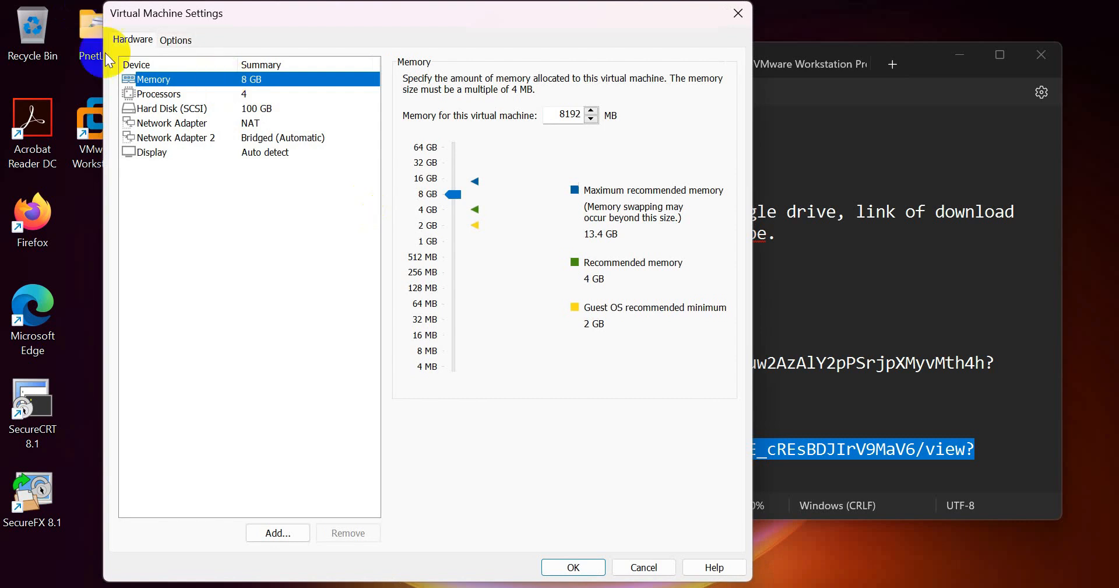
- Enable VT-x hardware virtualization in the processor settings
left_click(175, 89)
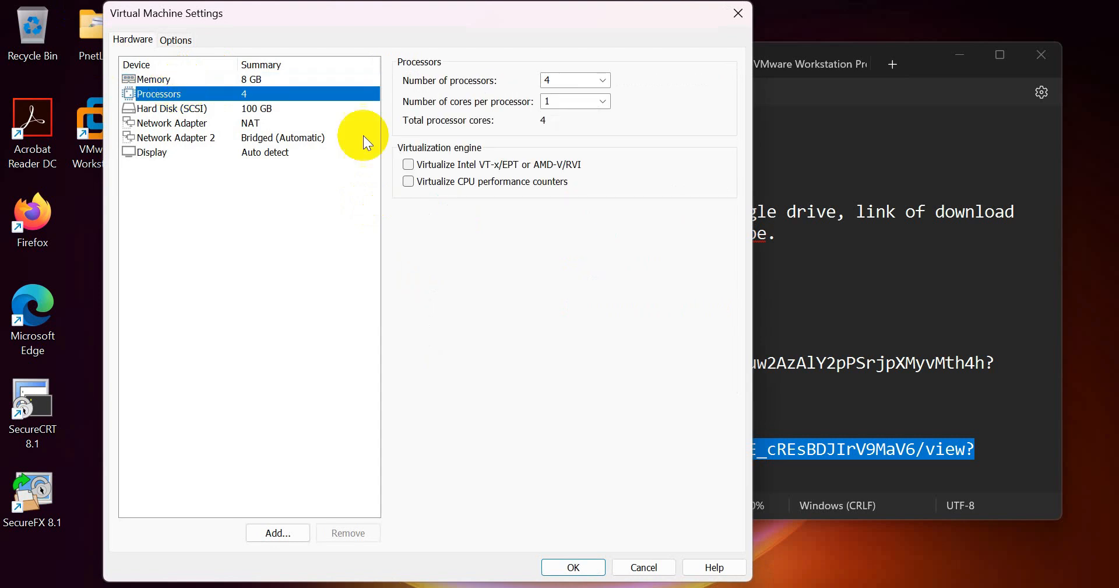
left_click(408, 165)
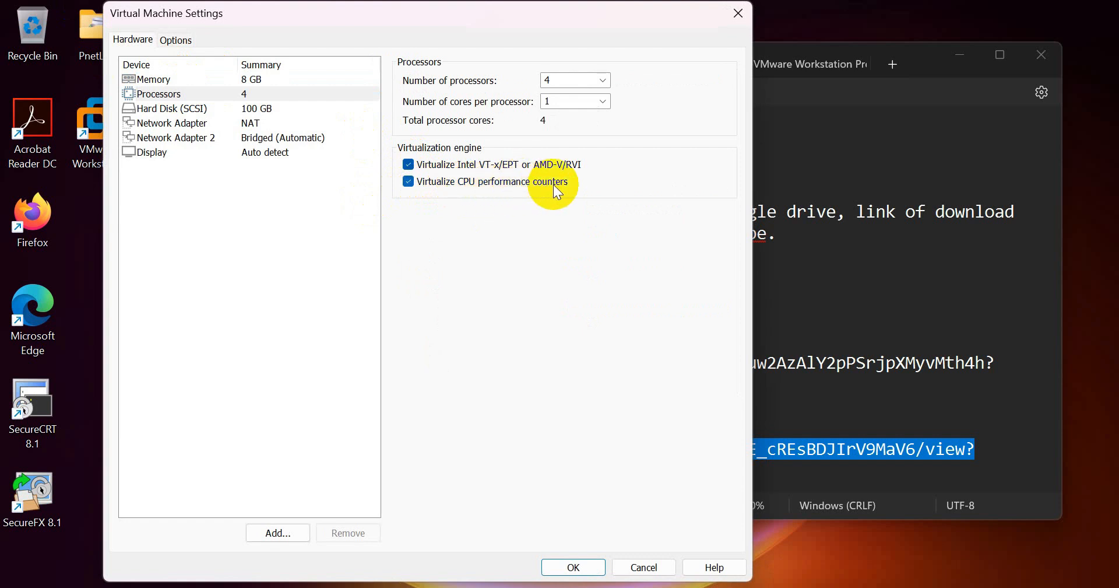
left_click(175, 83)
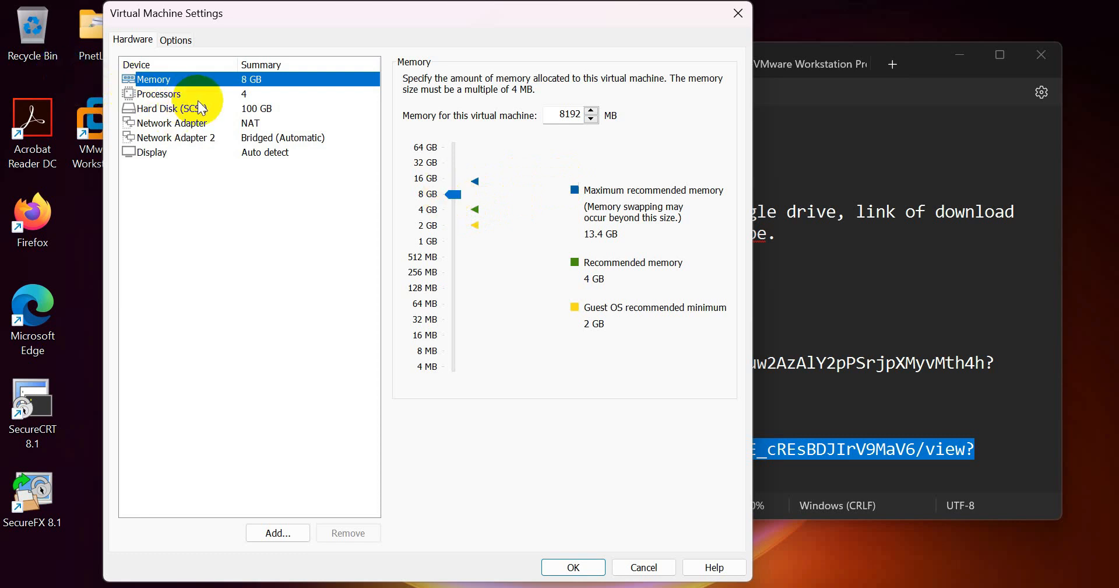
- Set the first network adapter to Custom VMnet8 (NAT)
left_click(176, 123)
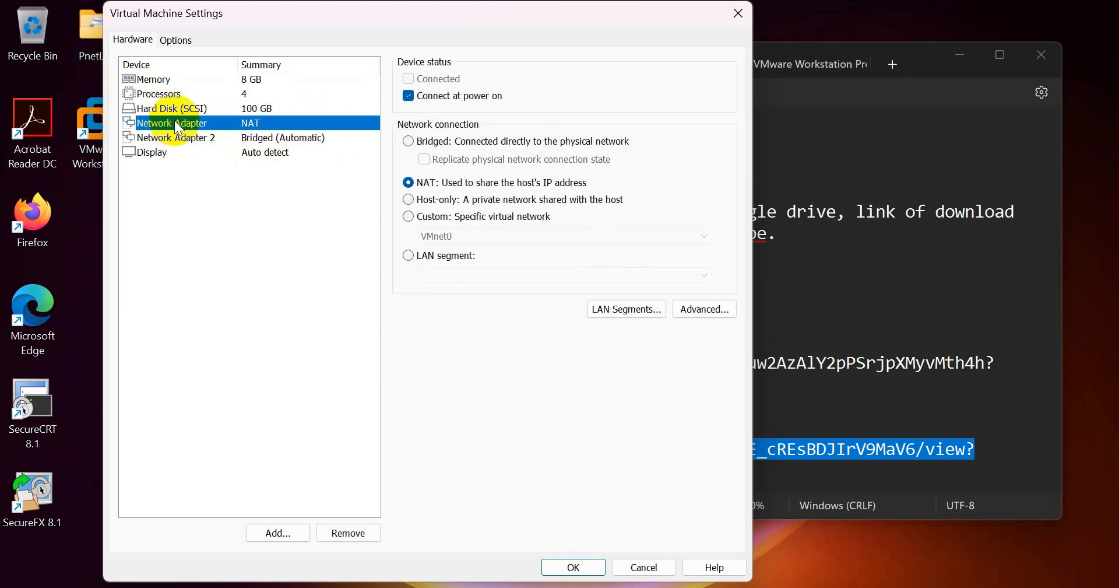
left_click(241, 137)
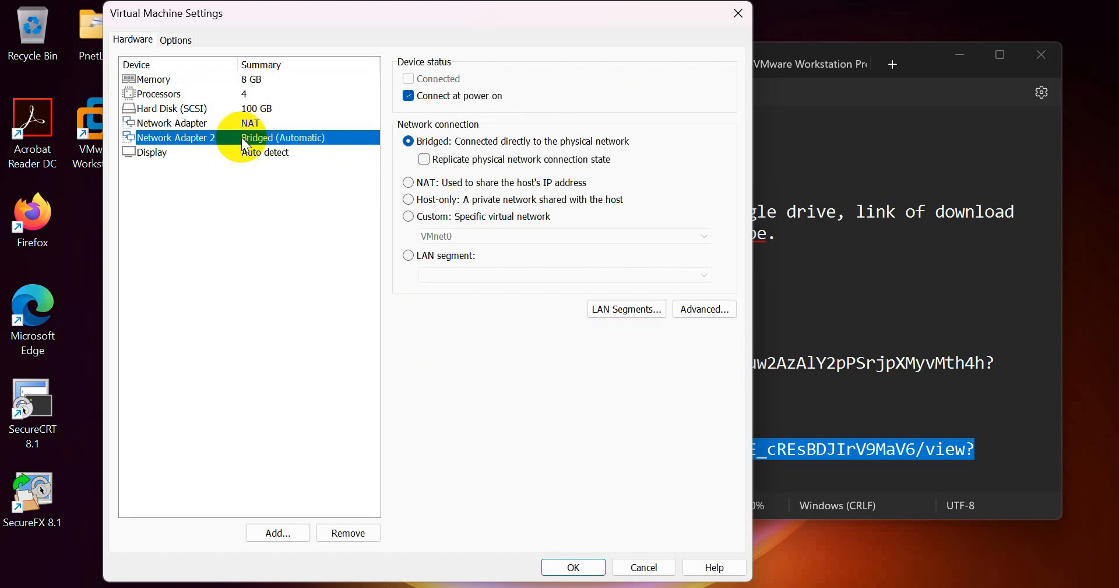
left_click(229, 124)
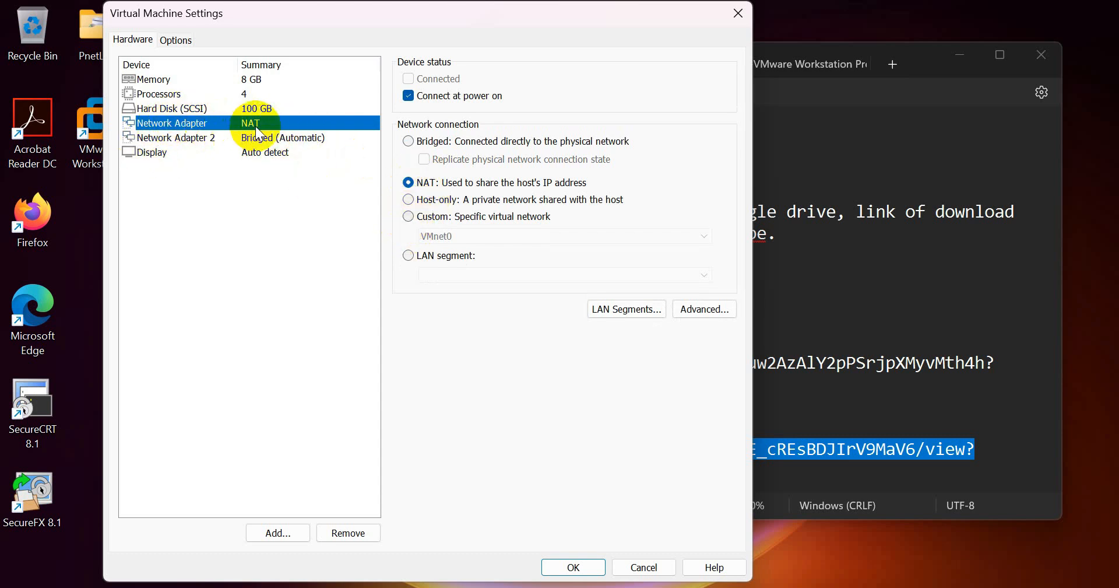
left_click(419, 218)
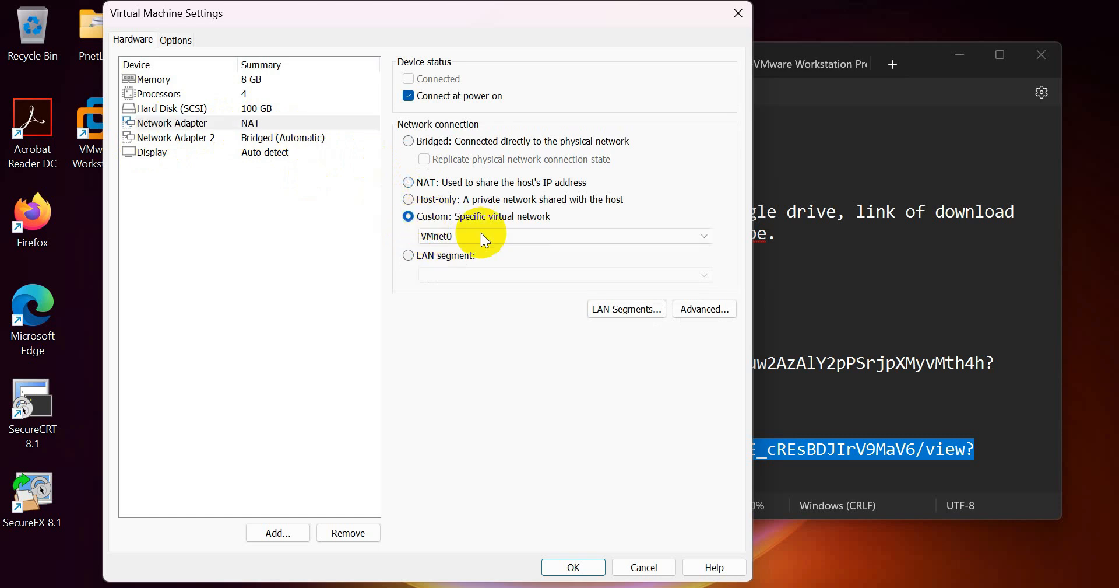
left_click(683, 239)
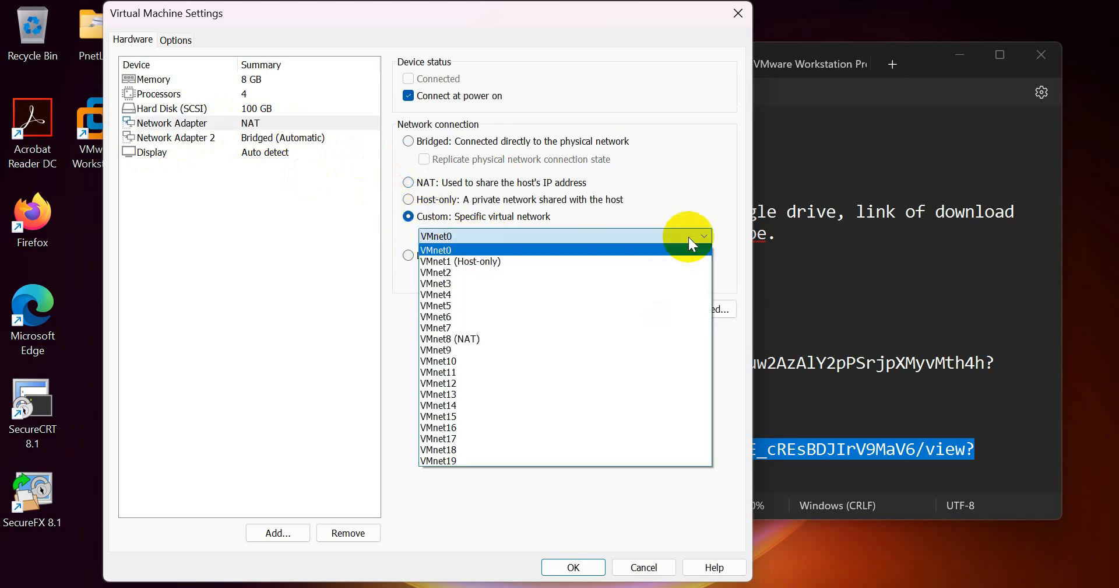
left_click(480, 340)
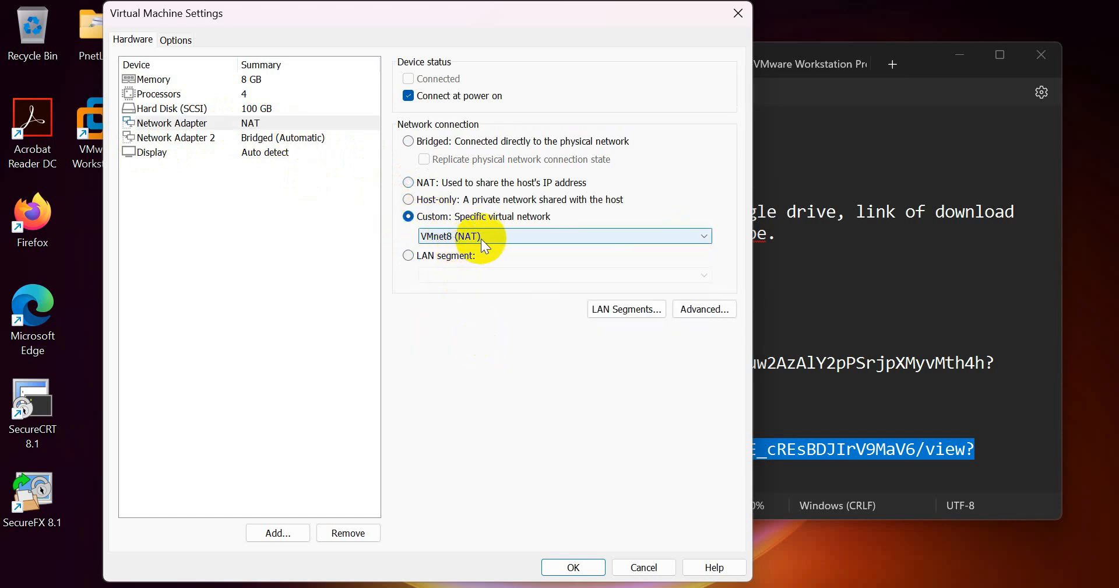
- Set Network Adapter 2 to Custom VMnet1 (Host-only) and save the settings
left_click(166, 138)
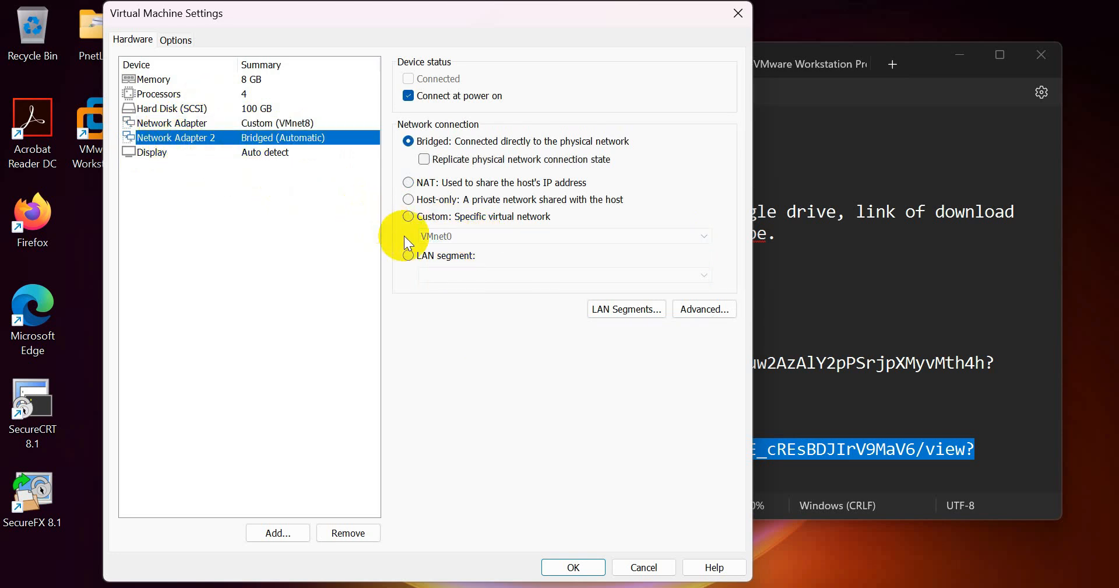
left_click(421, 215)
left_click(506, 235)
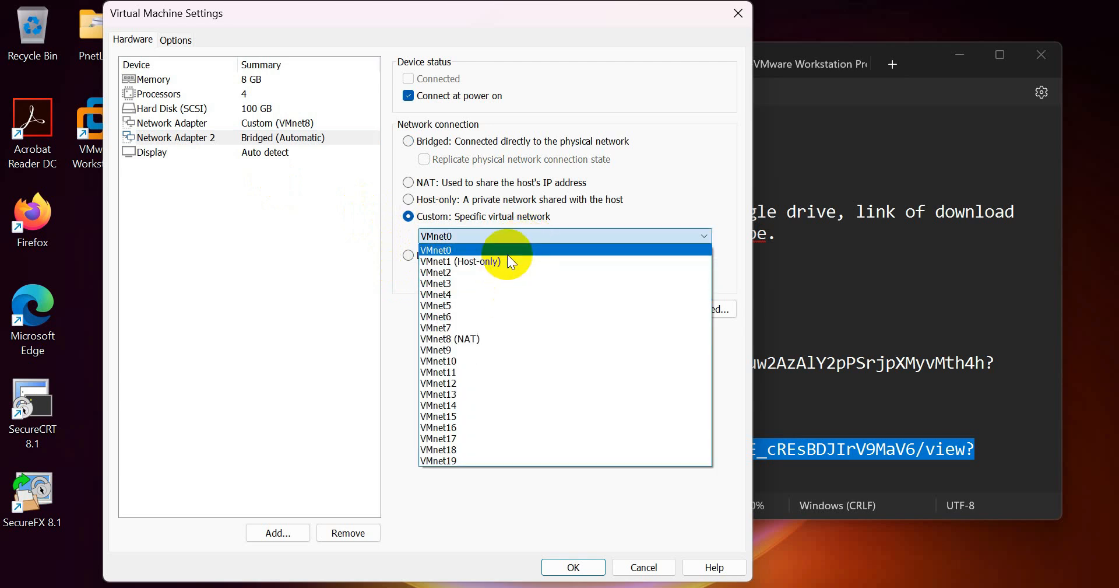
left_click(506, 254)
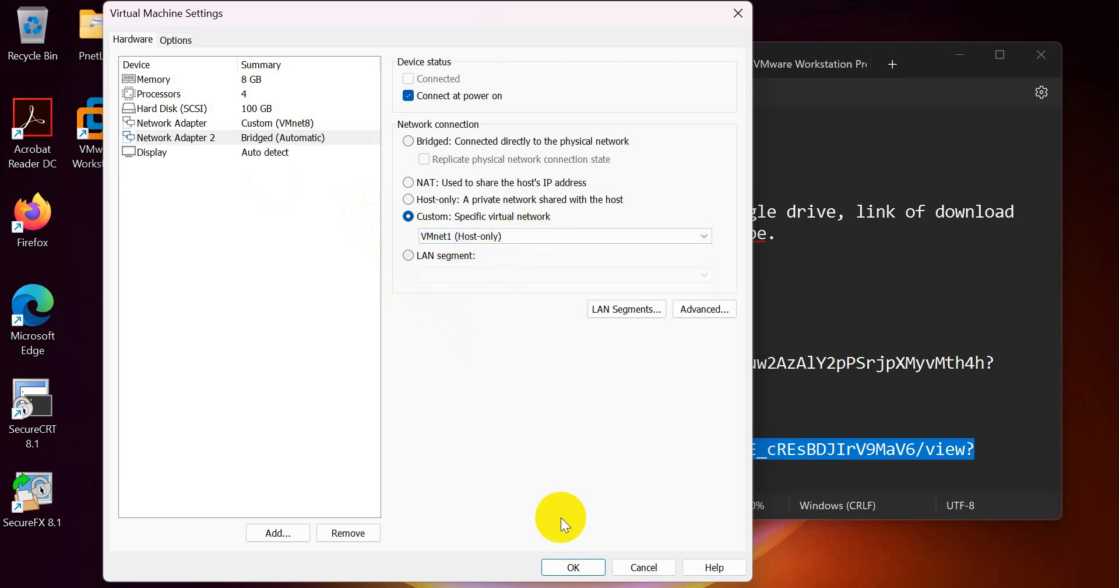
left_click(587, 568)
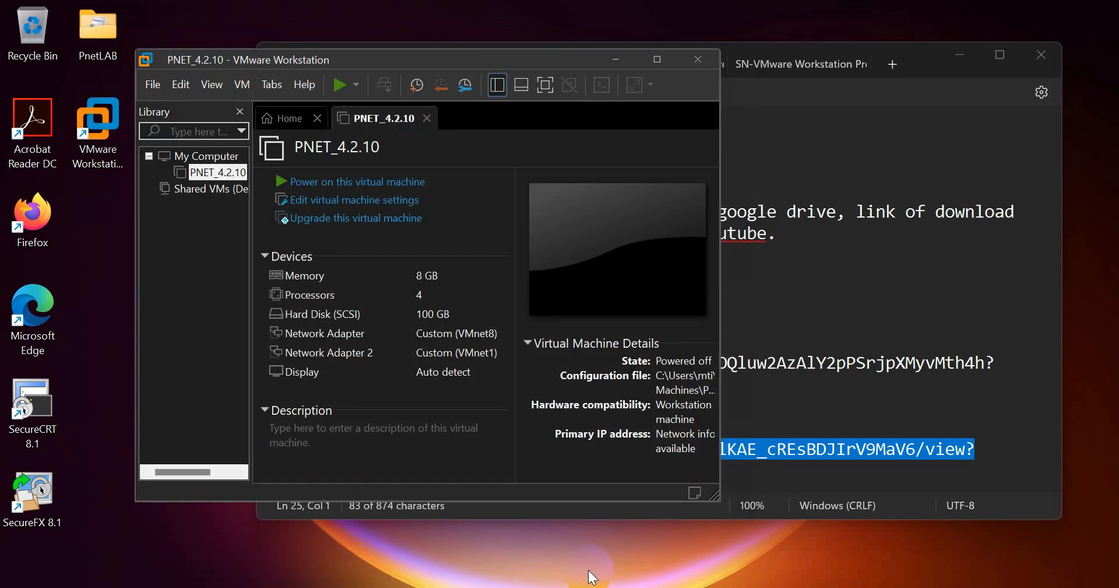
left_click(319, 209)
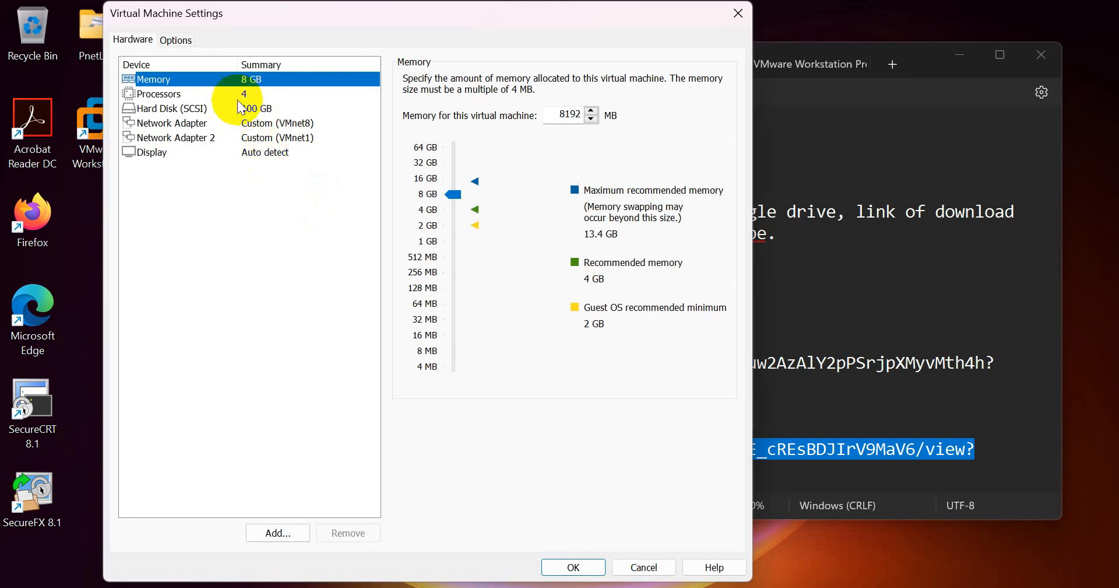
left_click(237, 95)
left_click(236, 110)
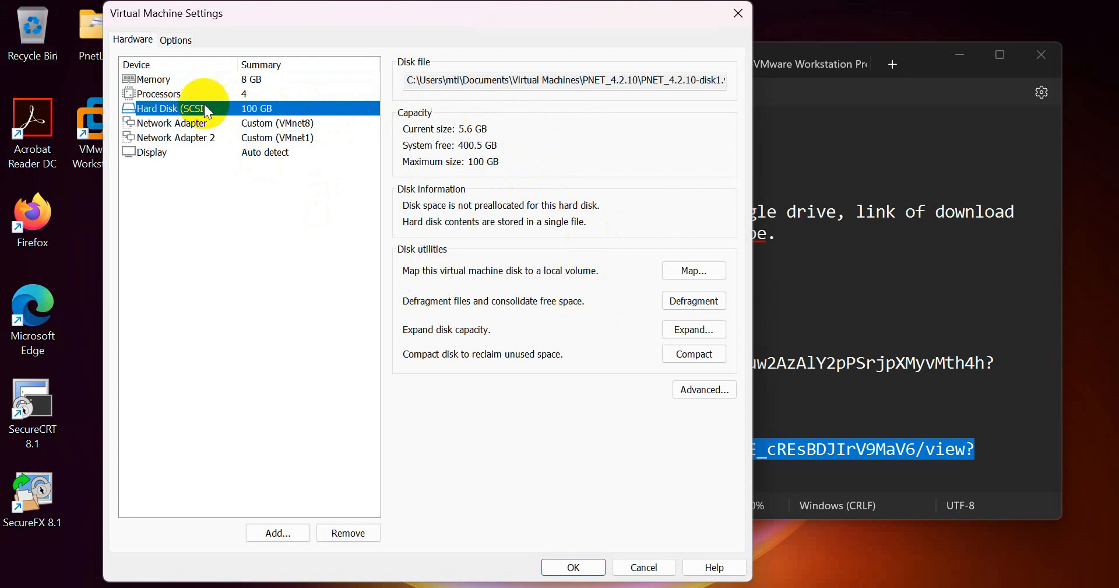
left_click(268, 121)
left_click(261, 107)
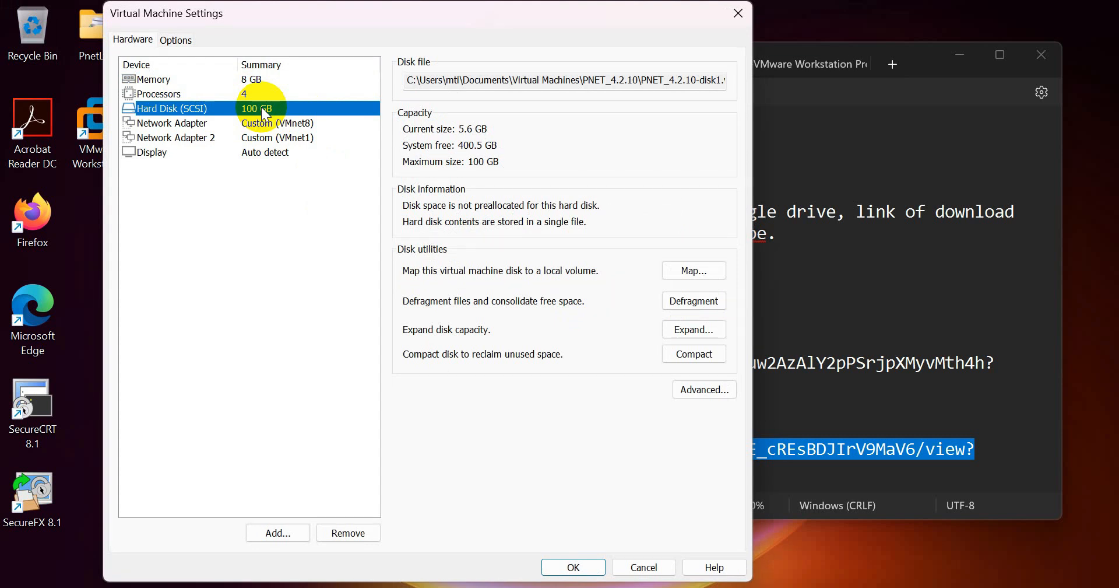
left_click(695, 330)
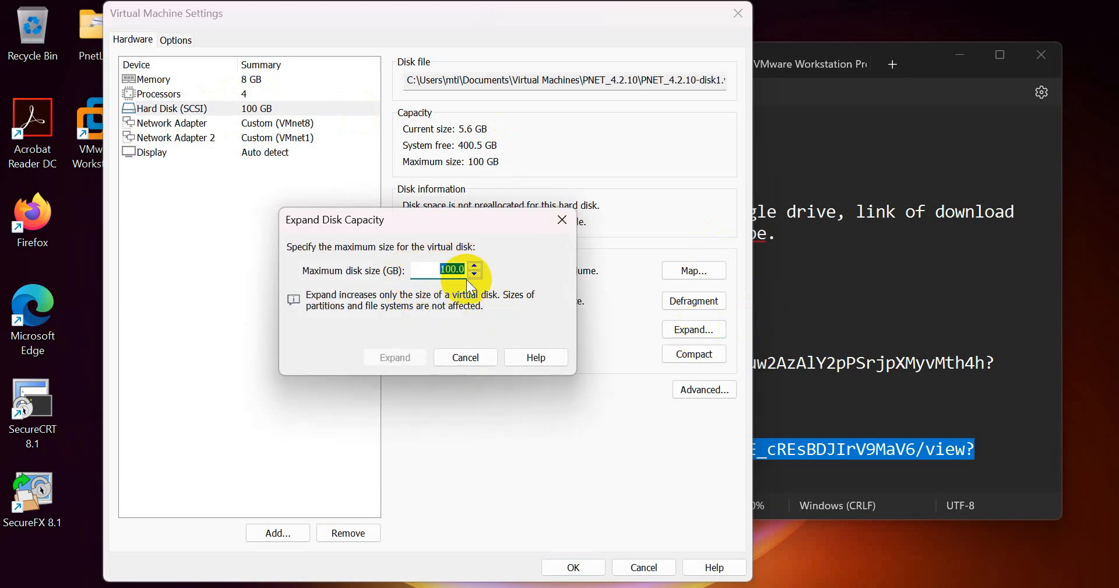
left_click(444, 265)
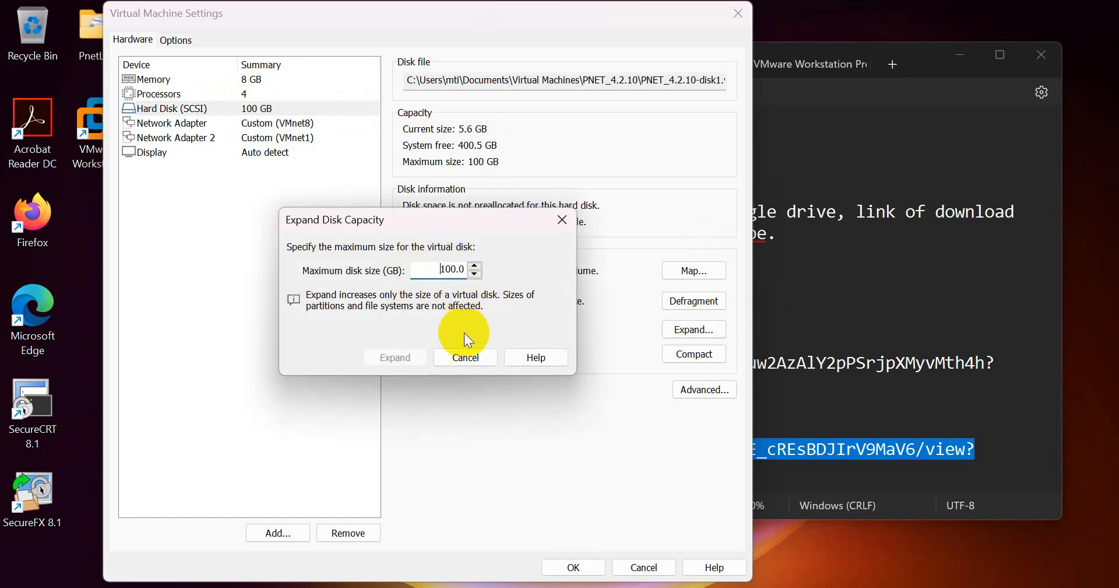
left_click(457, 356)
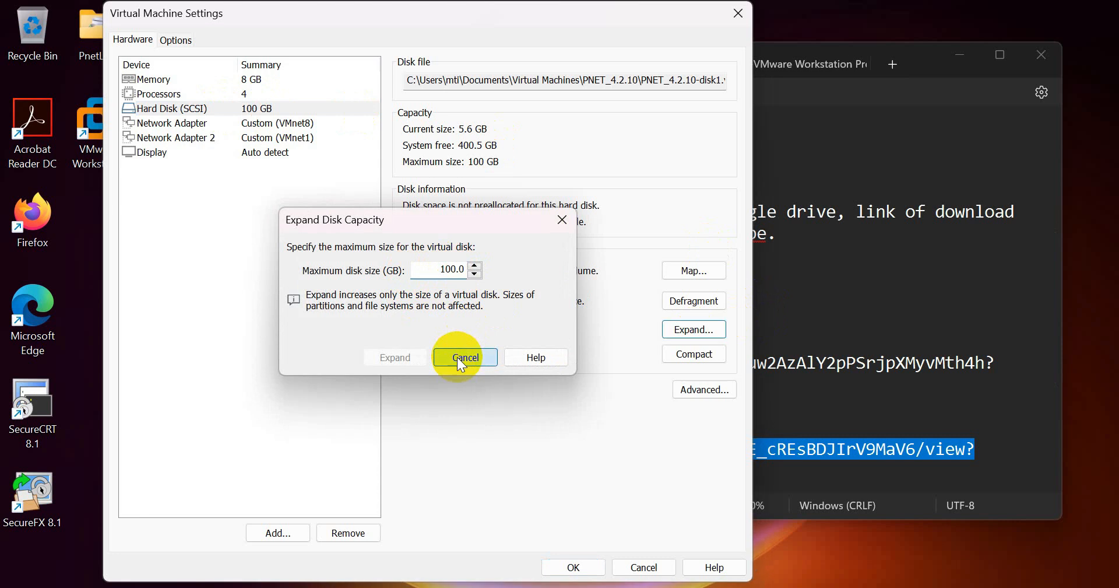
left_click(283, 128)
left_click(279, 140)
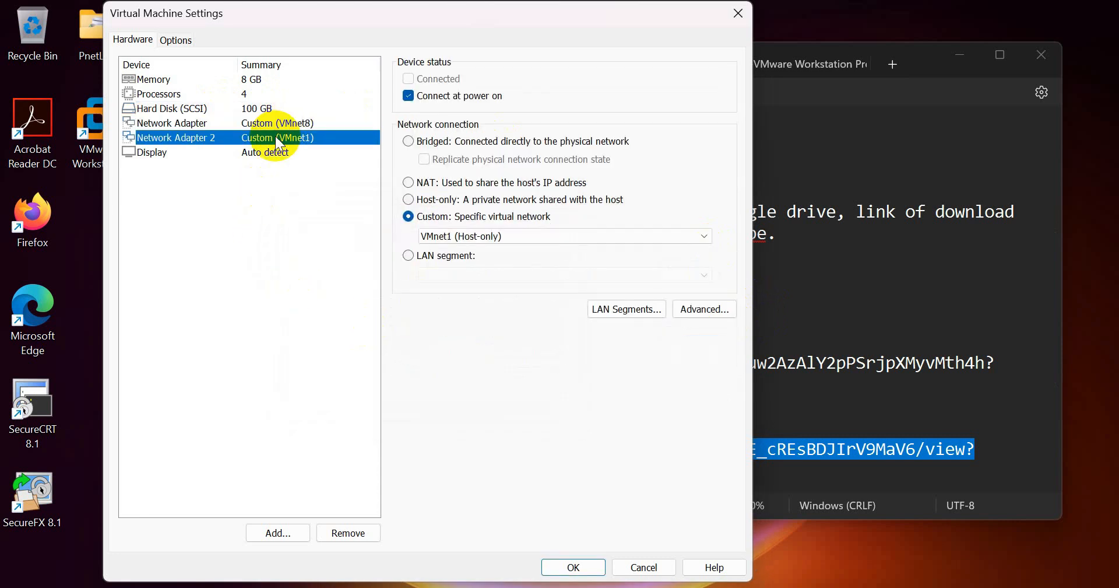
left_click(574, 566)
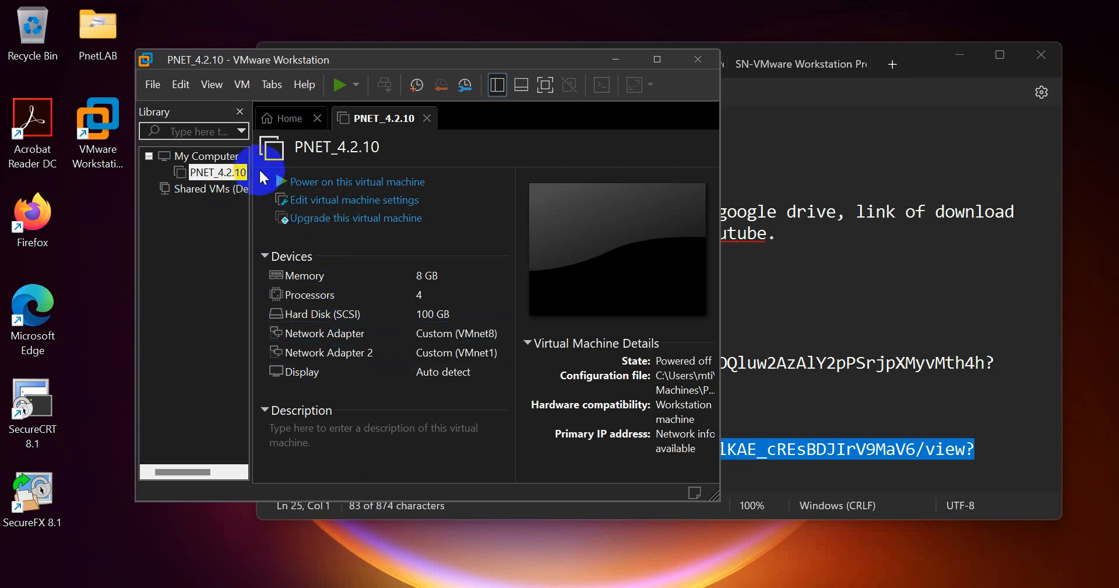
- Power on PNET_4.2.10 and let it boot to the PNETLab login console
left_click(337, 88)
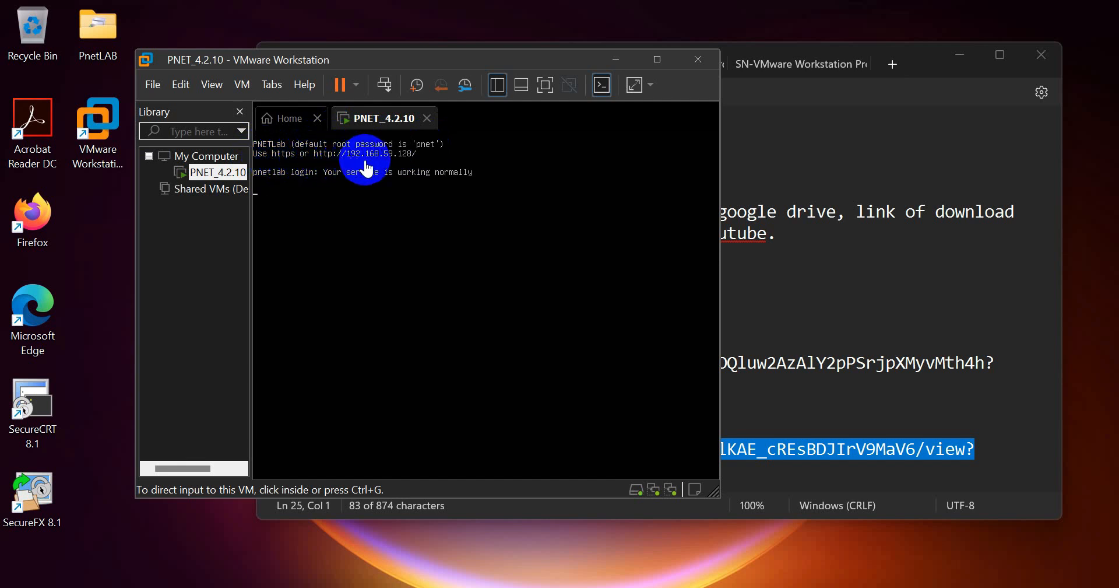
- Log in as root at the pnetlab console login prompt to start the setup wizard
left_click(425, 174)
key("Return")
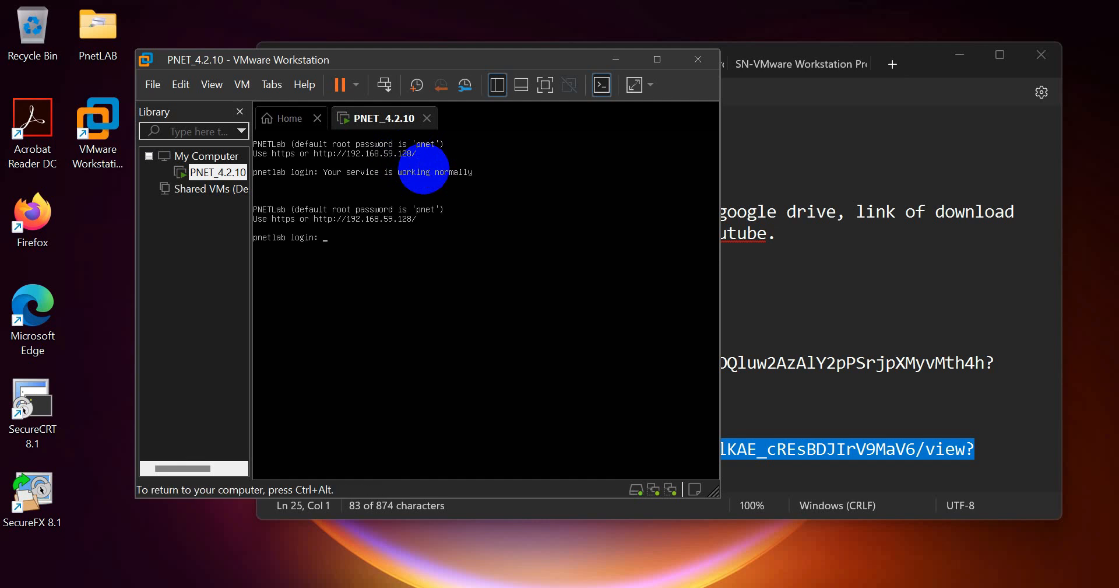
type("root")
key("Return")
key("Return")
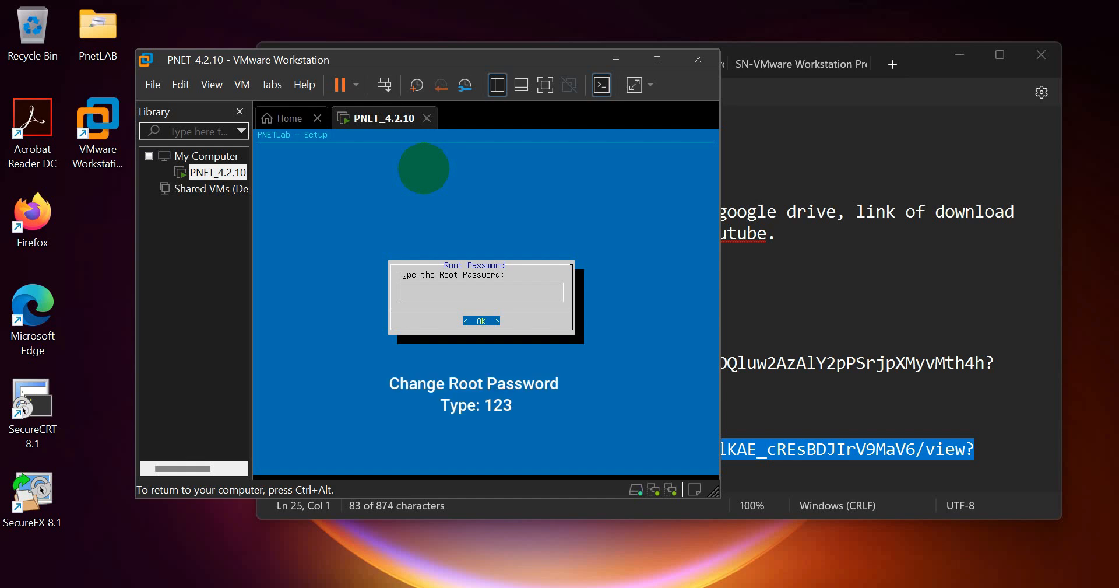
- Set and confirm the new PNETLab root password
type("123")
key("Return")
type("123")
key("Return")
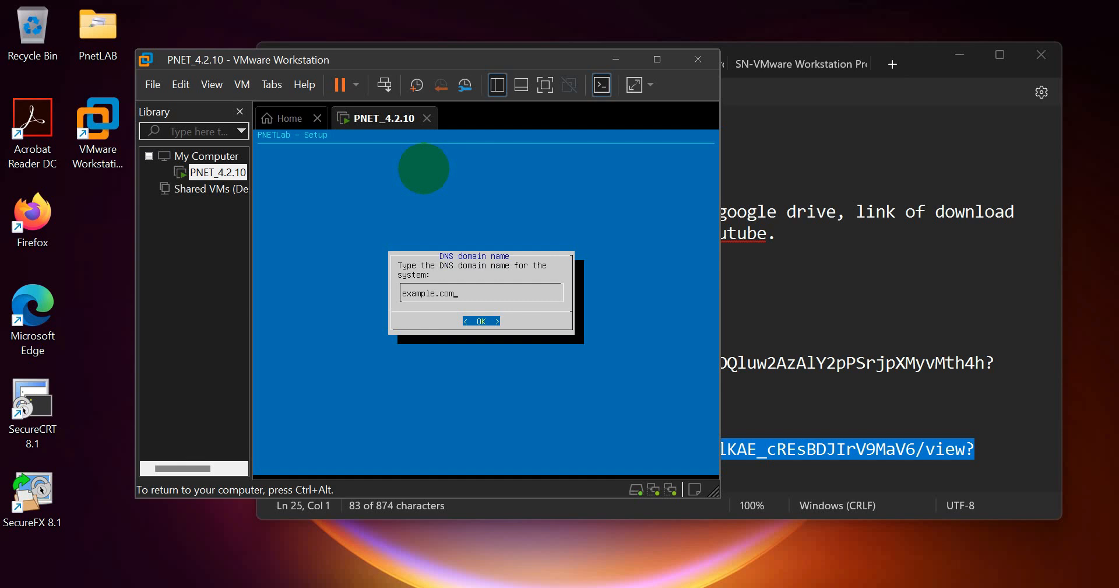
- Keep example.com as the DNS domain and choose static addressing for the management network
key("Return")
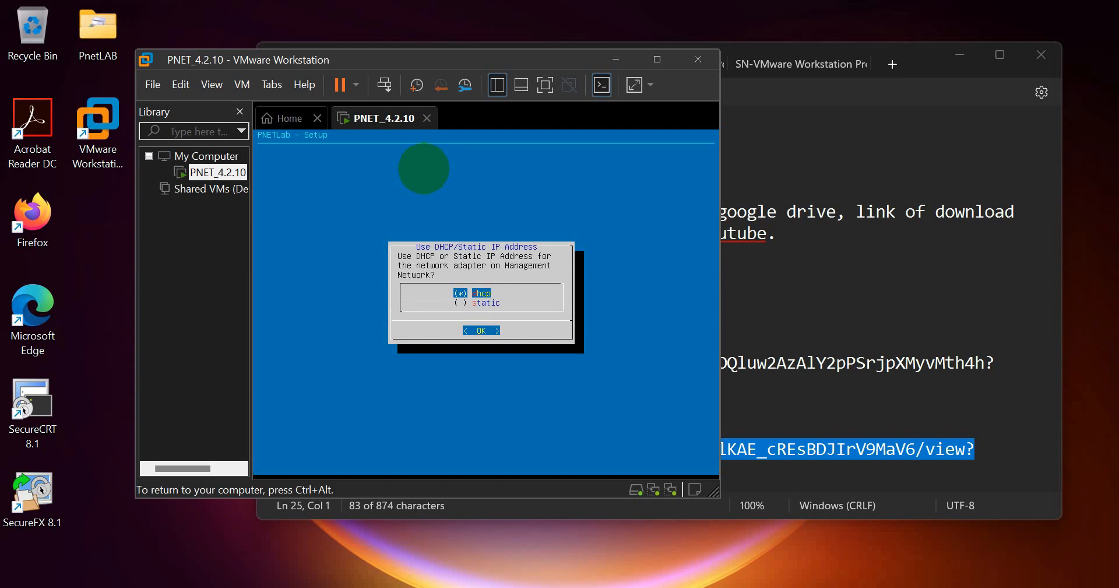
key("Down")
key("Return")
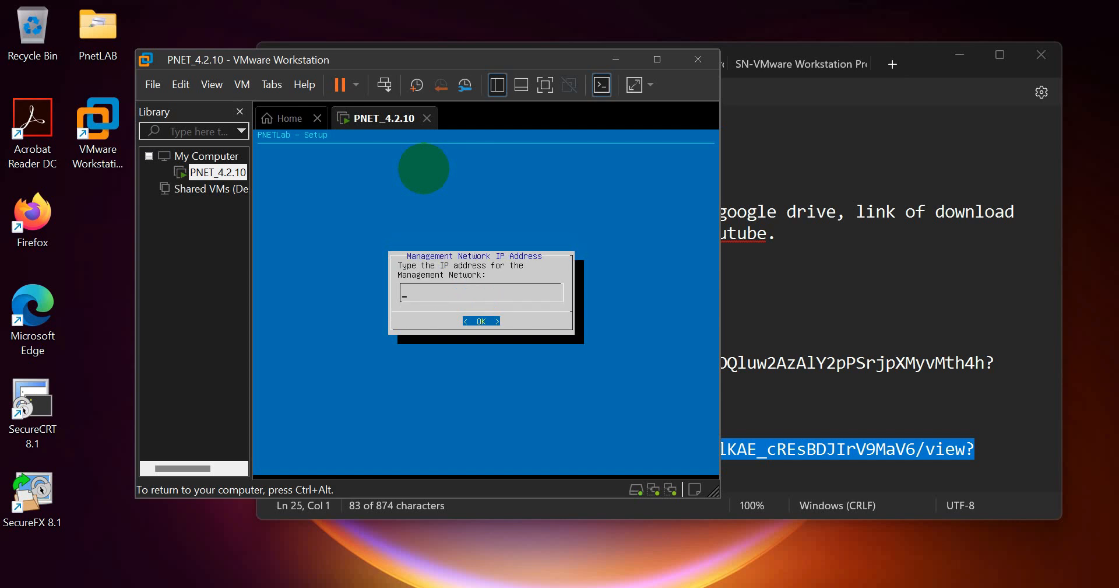
key("ctrl+alt")
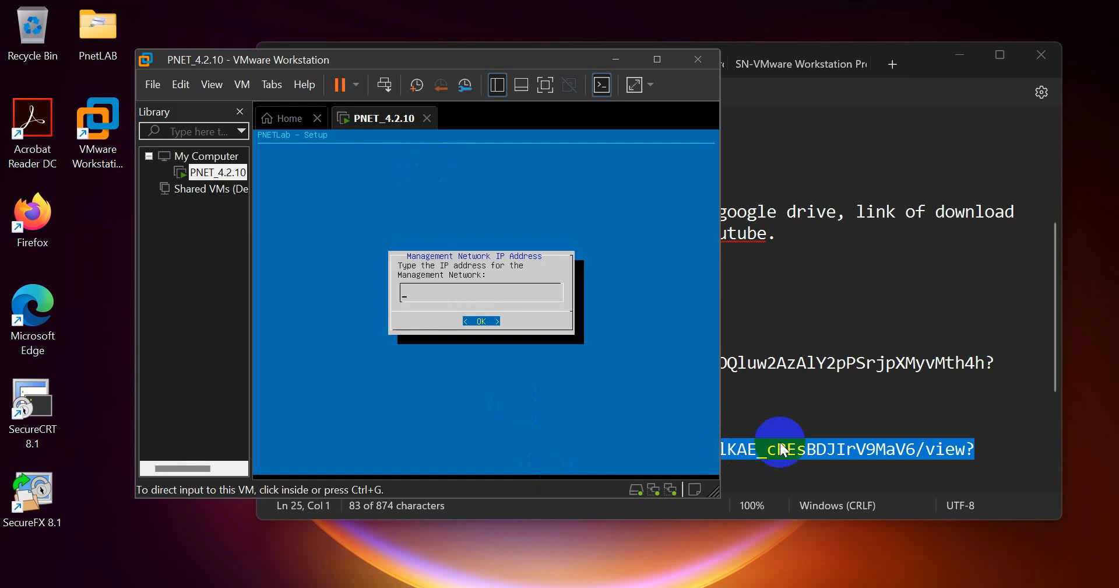
- Show Notepad's PNET-LAB note with IP 192.168.59.100 beside the repositioned VMware window
left_click(725, 586)
left_click(492, 66)
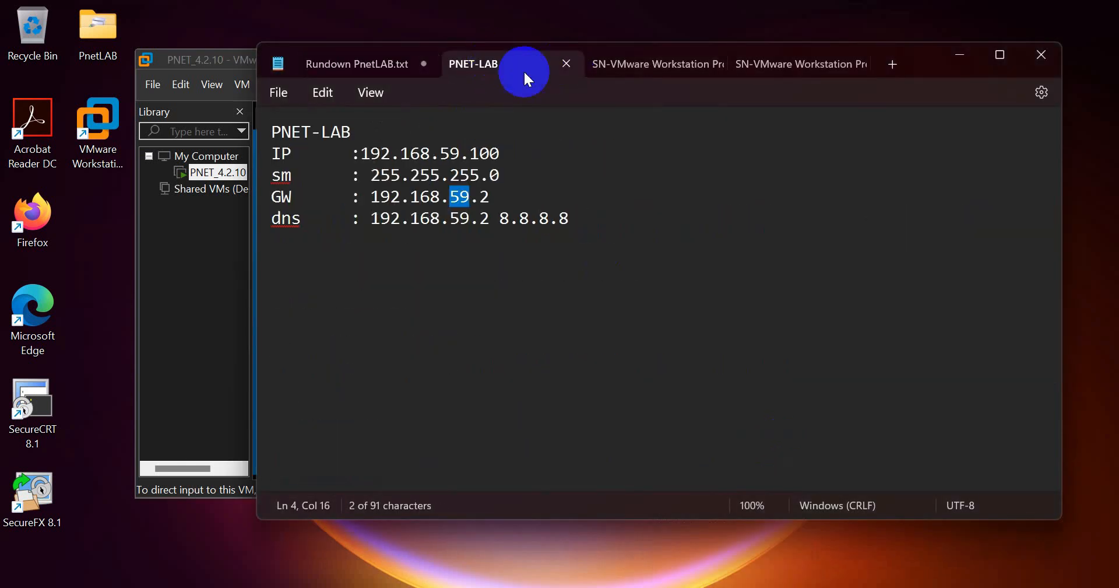
left_click_drag(257, 237, 735, 271)
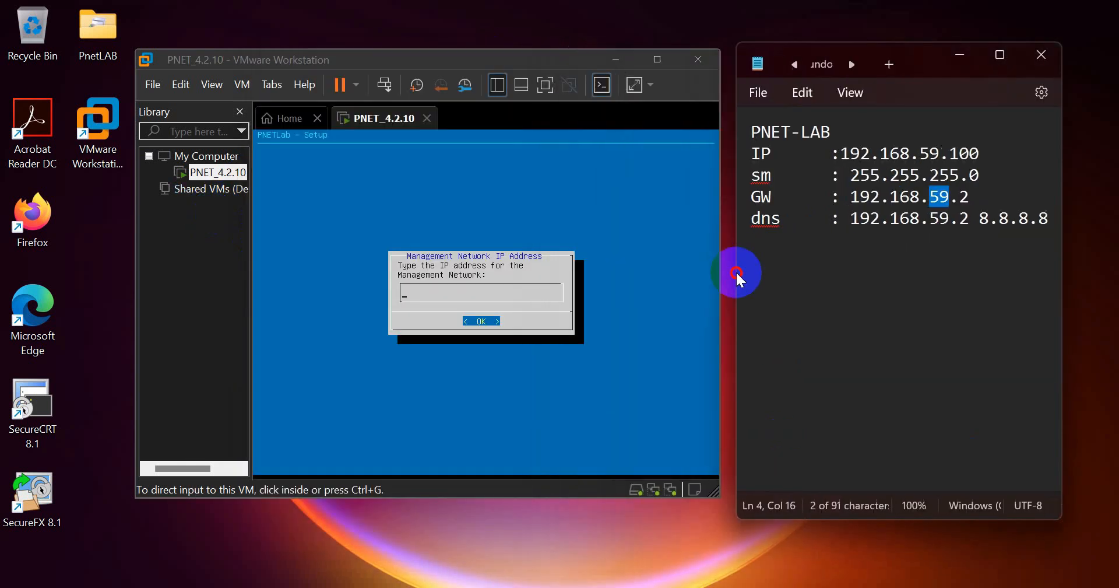
left_click(519, 60)
left_click_drag(516, 57, 455, 45)
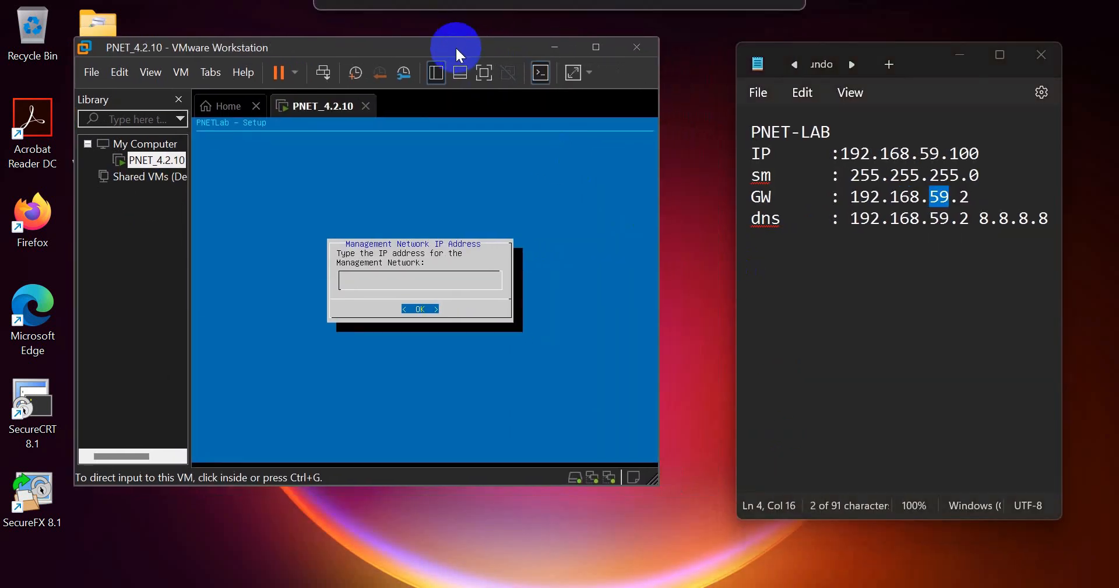
left_click_drag(847, 154, 984, 153)
left_click(983, 154)
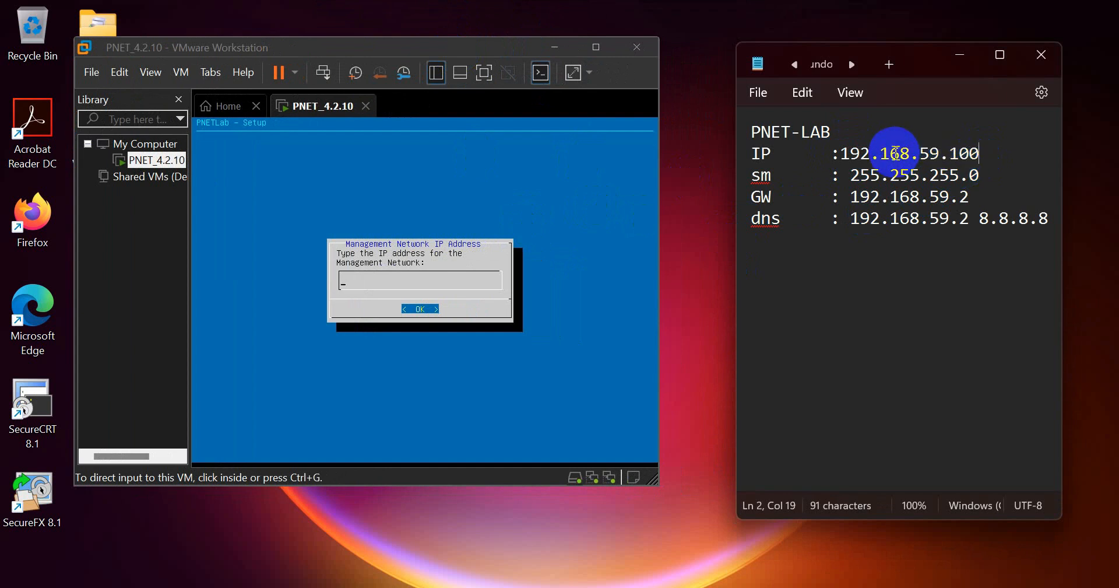
- Enter management IP 192.168.59.100, subnet mask 255.255.255.0 and gateway 192.168.59.2
left_click_drag(948, 150, 974, 155)
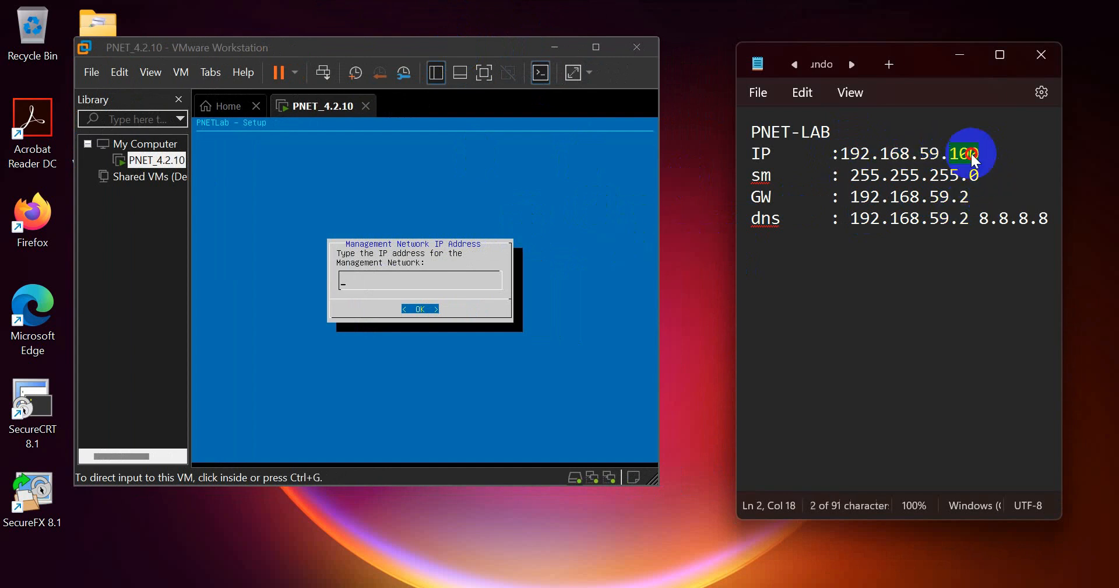
left_click(492, 229)
type("192.168.")
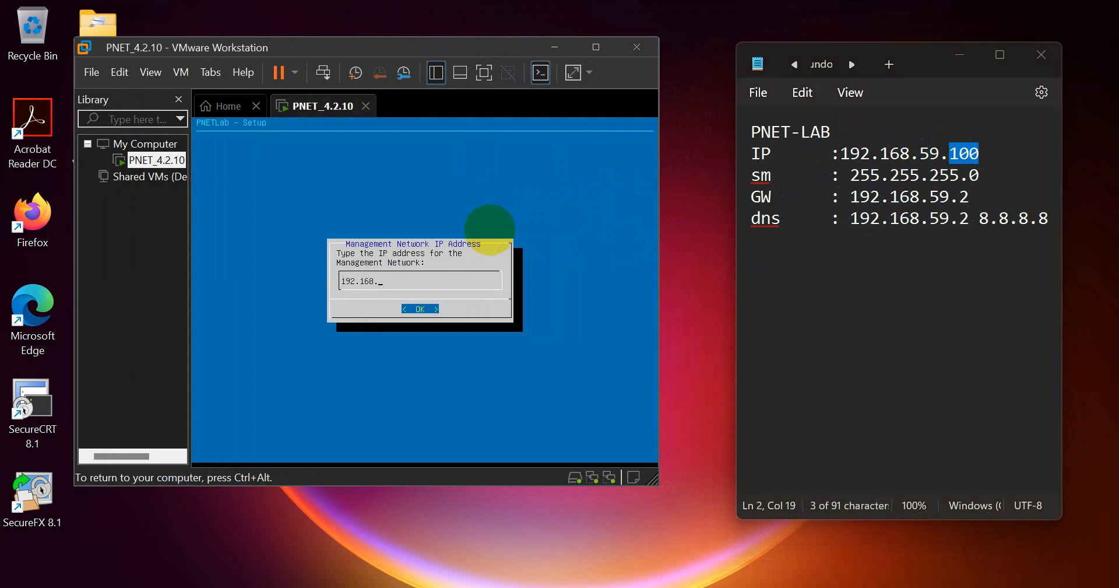
type("59.100")
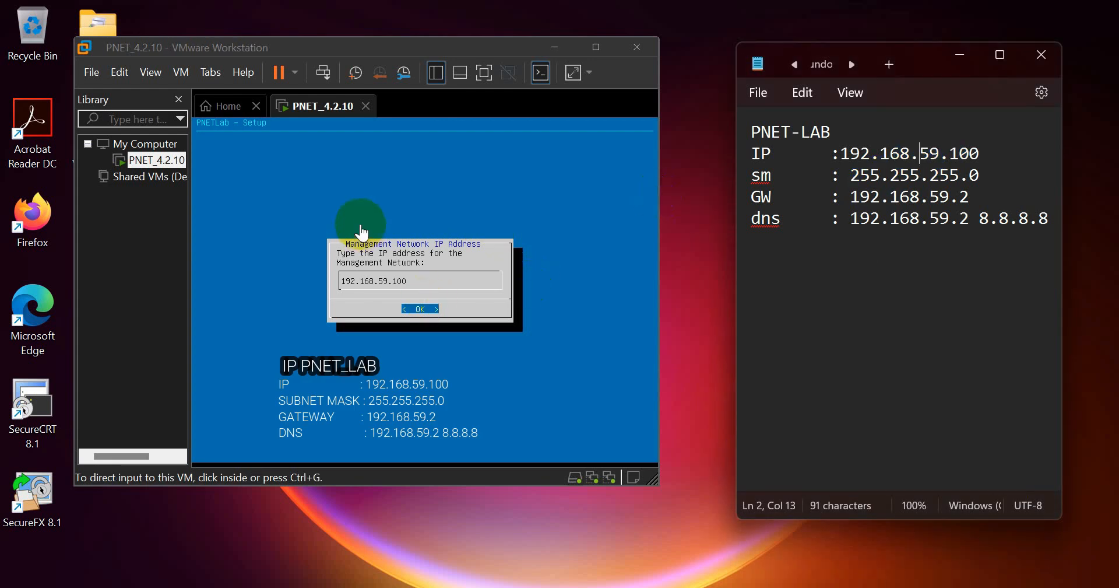
key("Return")
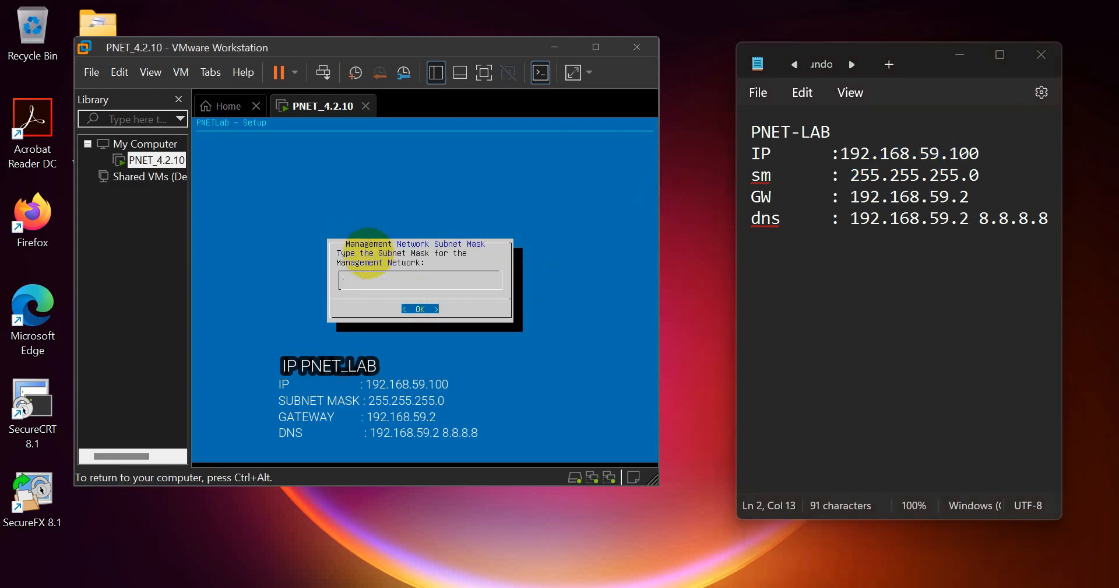
type("255.255.255.0")
key("Return")
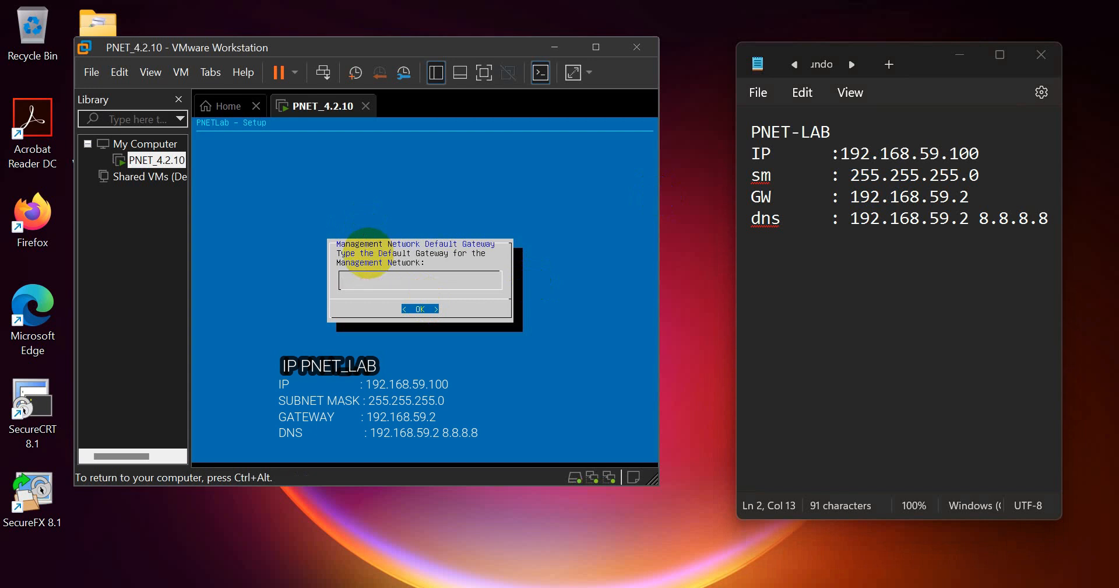
type("192.168.59.2")
key("Return")
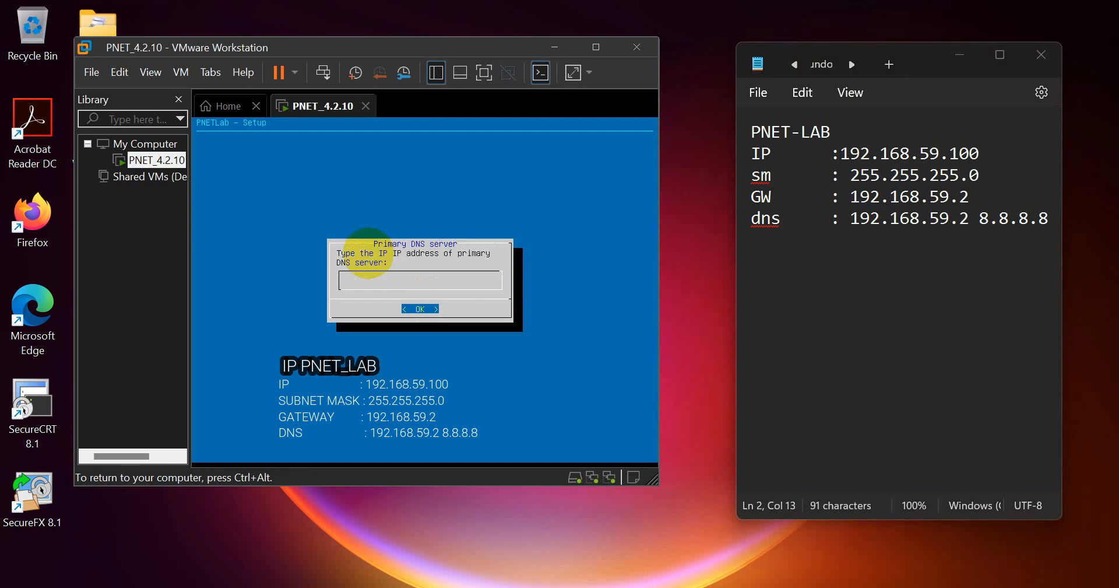
- Set DNS servers 192.168.59.2 and 8.8.8.8, leave NTP empty, and keep a direct connection
type("192.168.59.2")
key("Return")
type("8.8.8.8")
key("Return")
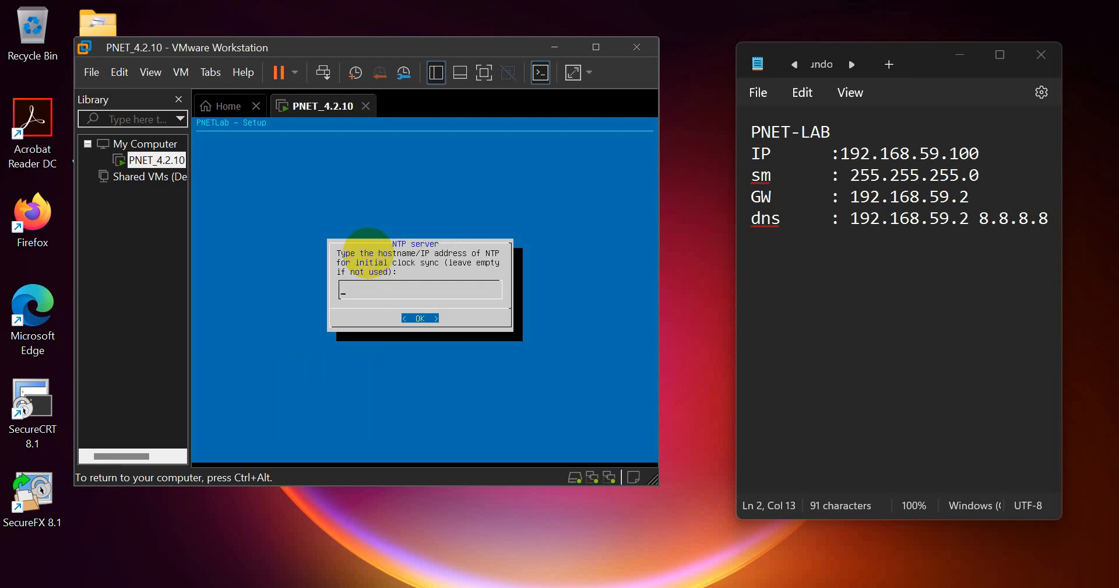
key("Return")
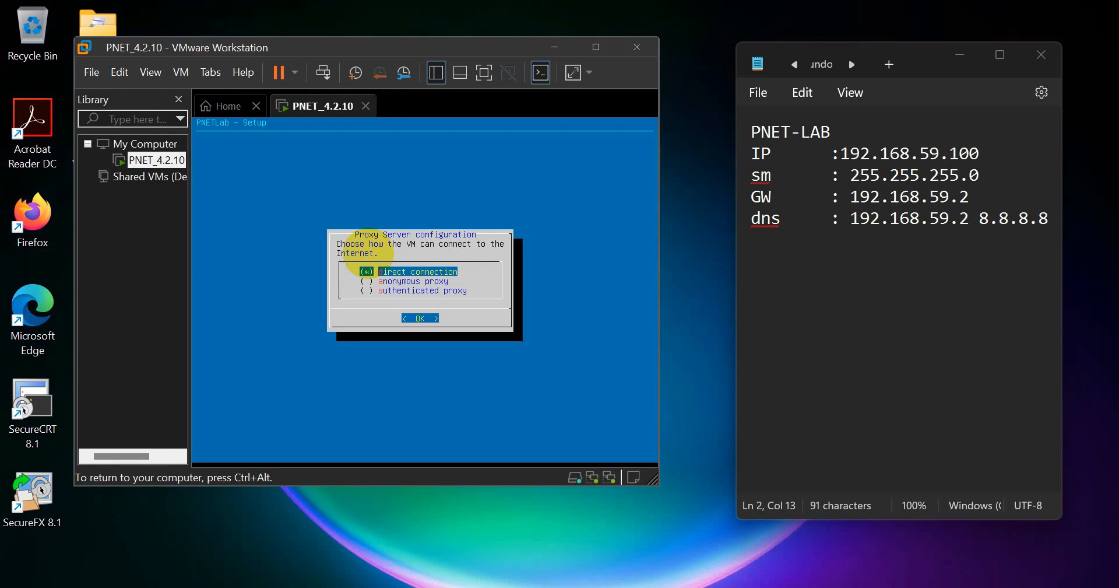
key("Return")
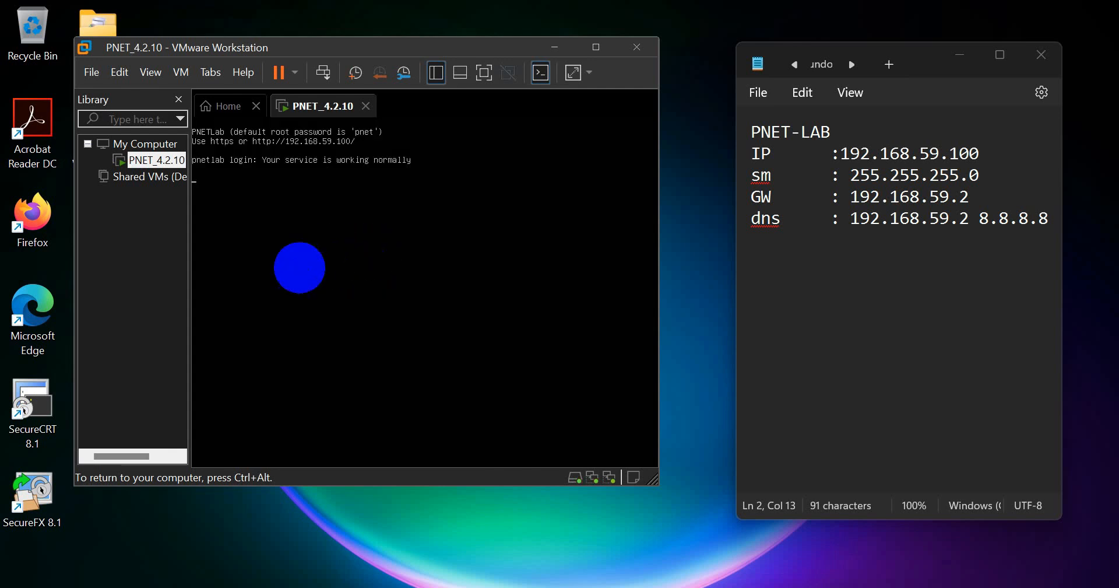
- Log into the reconfigured PNETLab console as root with its password to get a shell
key("ctrl+alt")
left_click(230, 265)
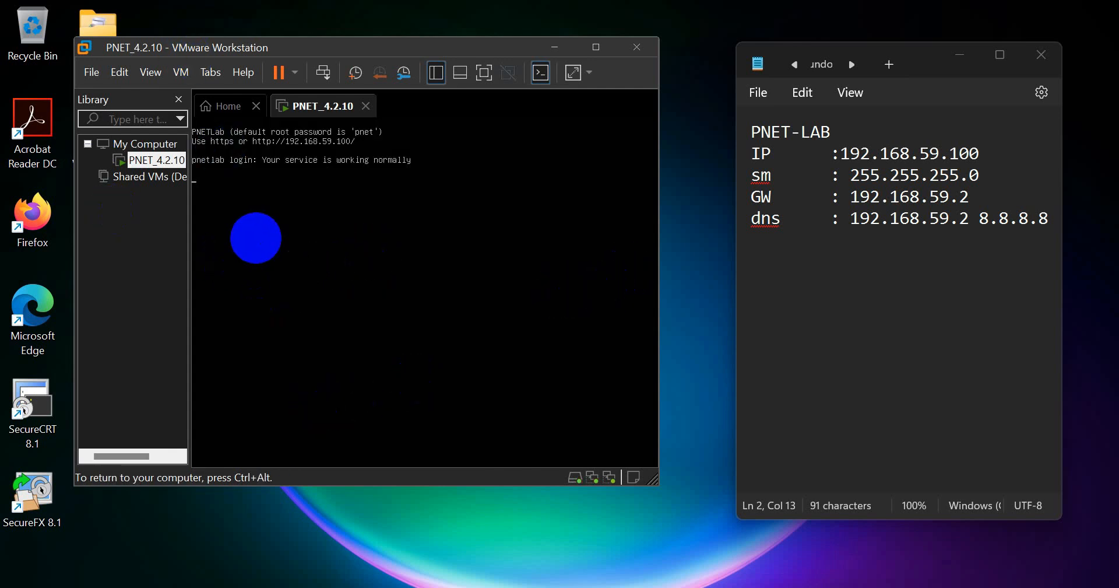
key("Return")
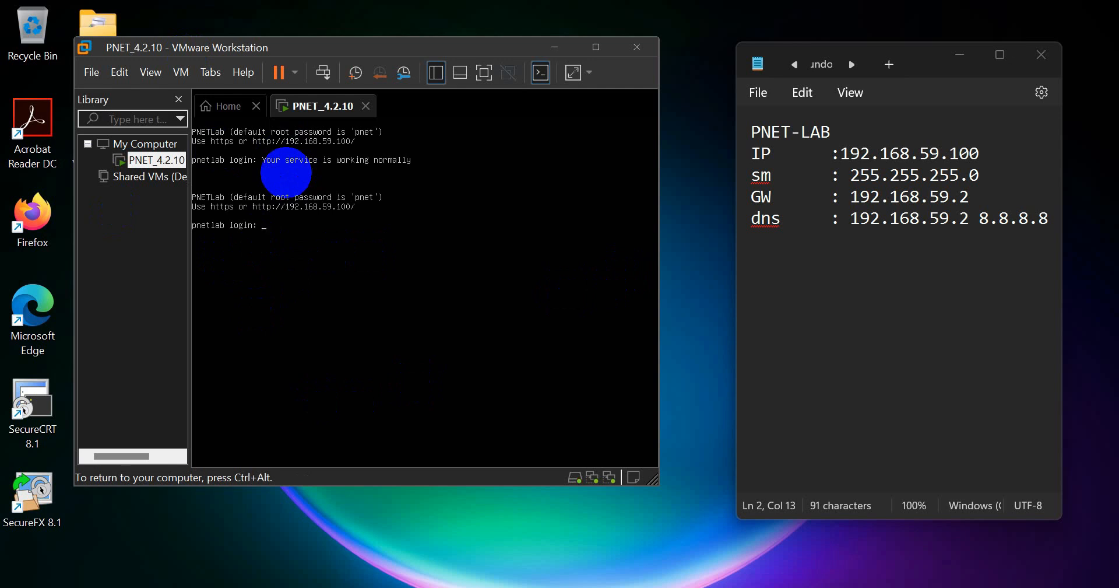
type("root")
key("Return")
type("pnet")
key("Return")
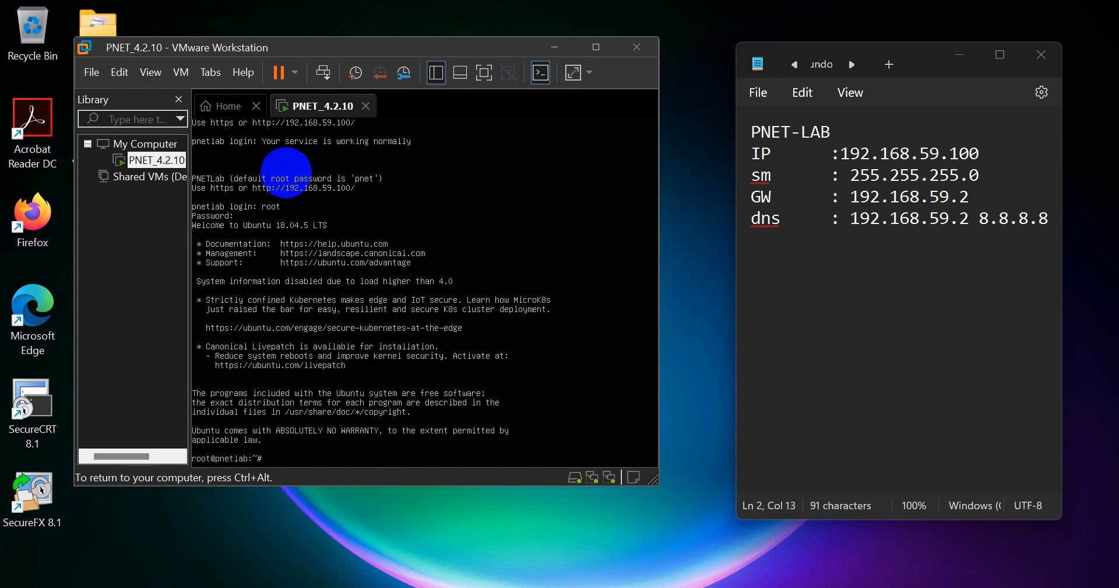
key("Return")
key("Return")
key("Return")
key("Return")
key("Return")
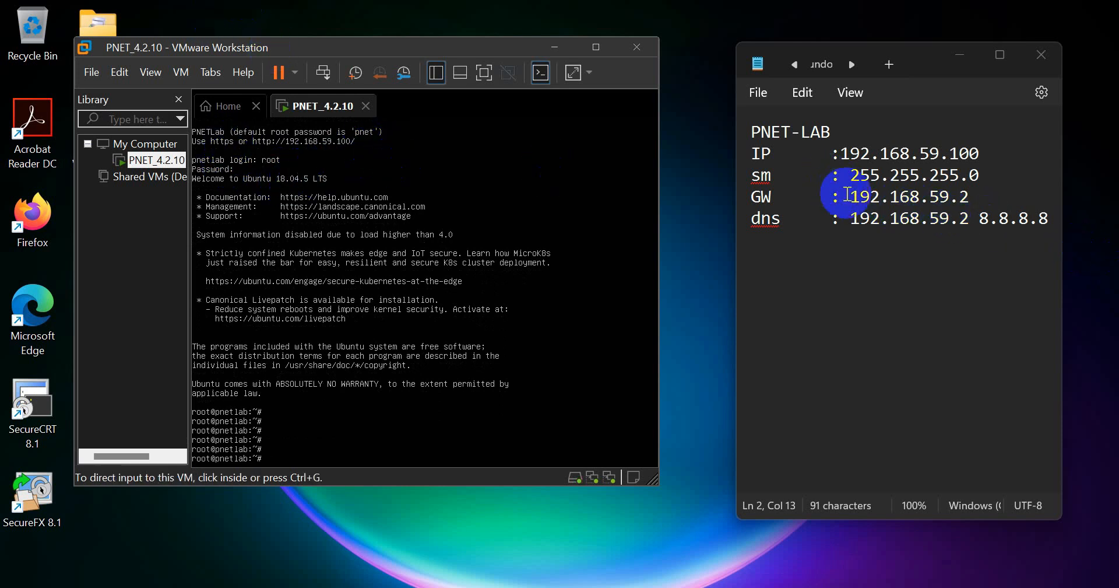
- Ping the gateway 192.168.59.2 from the PNETLab shell, then stop it
left_click_drag(850, 197, 976, 196)
left_click(296, 262)
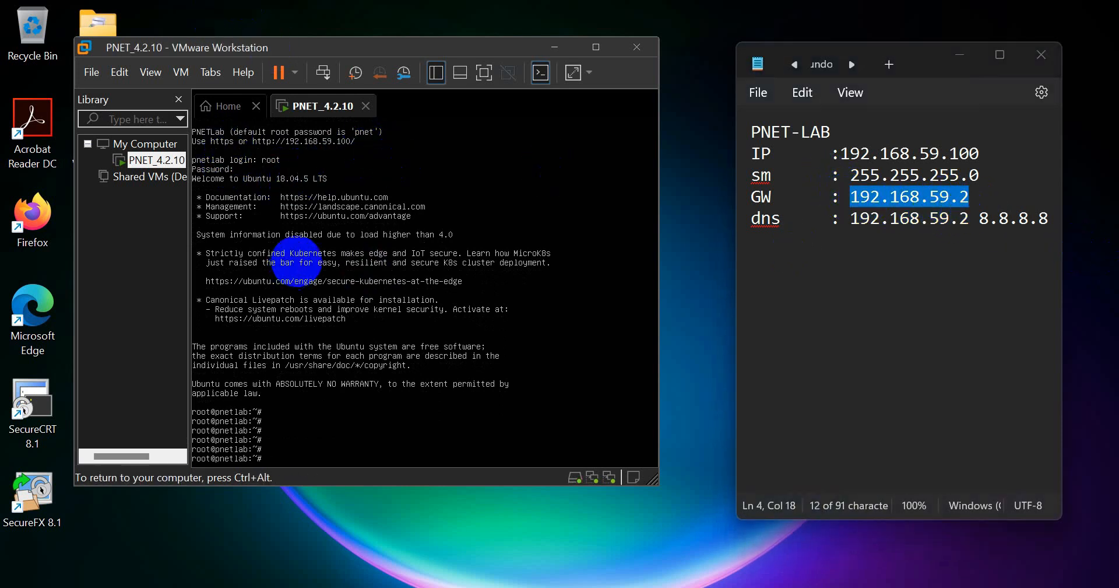
type("ping 192.168.59")
key("Return")
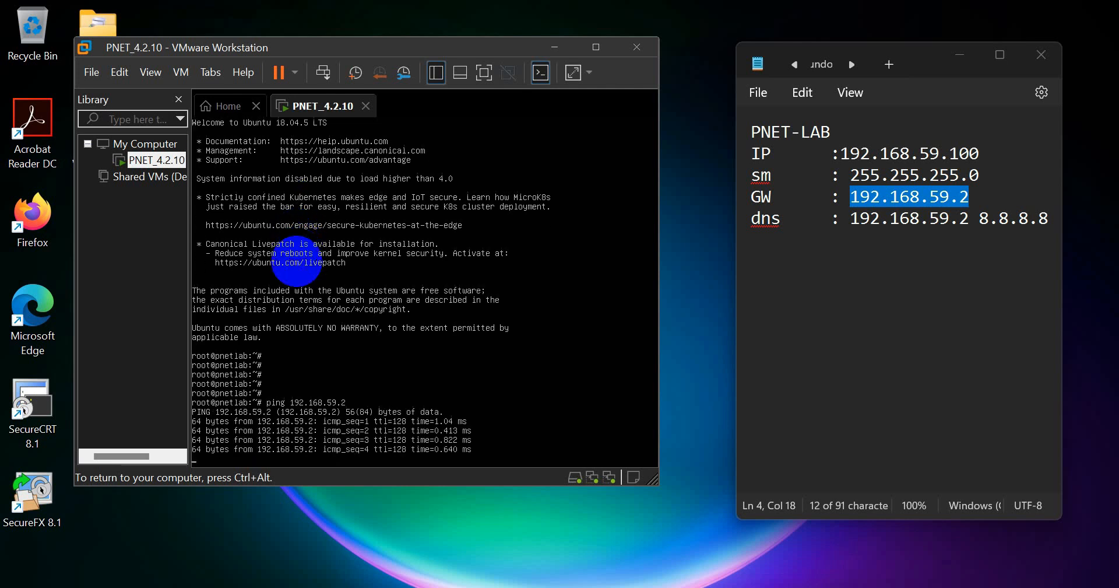
key("ctrl+c")
key("Return")
key("Return")
- Ping 8.8.8.8 to check internet access, then stop it
type("ping")
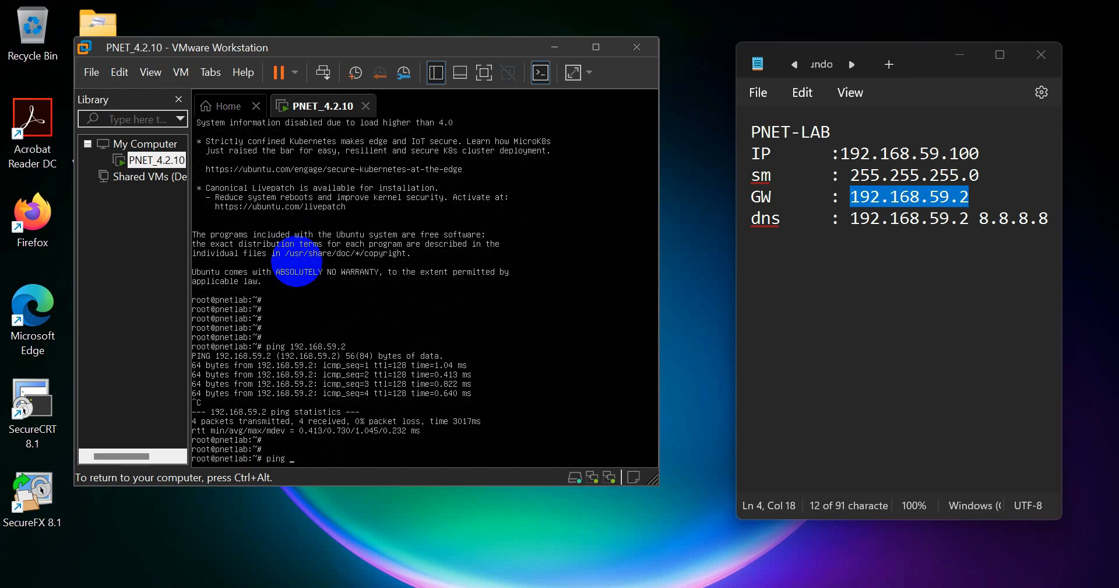
type(" 8.8.8.")
type("8")
key("Return")
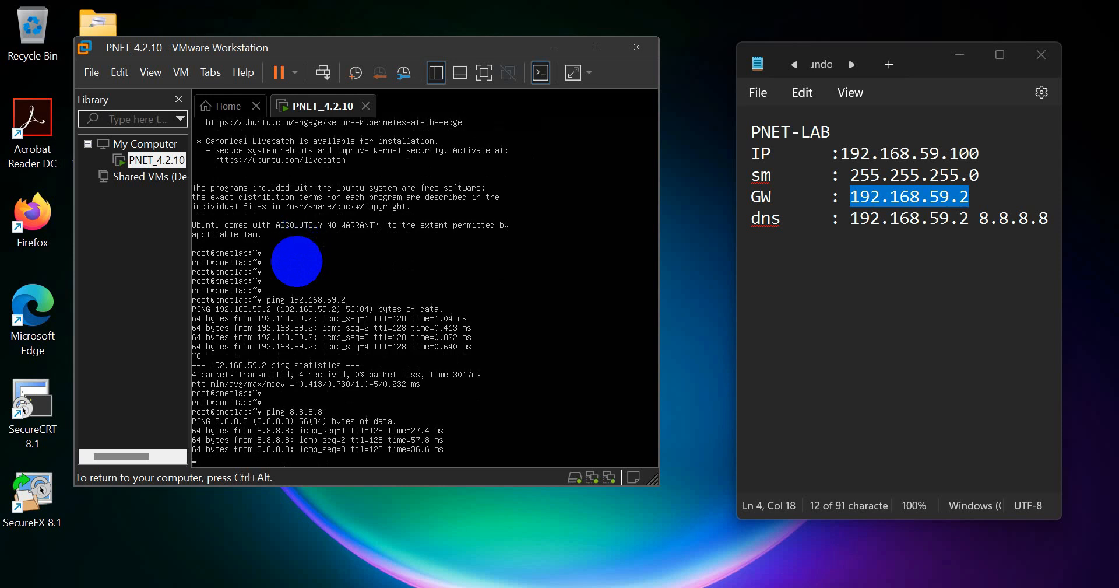
key("ctrl+c")
key("Return")
key("Return")
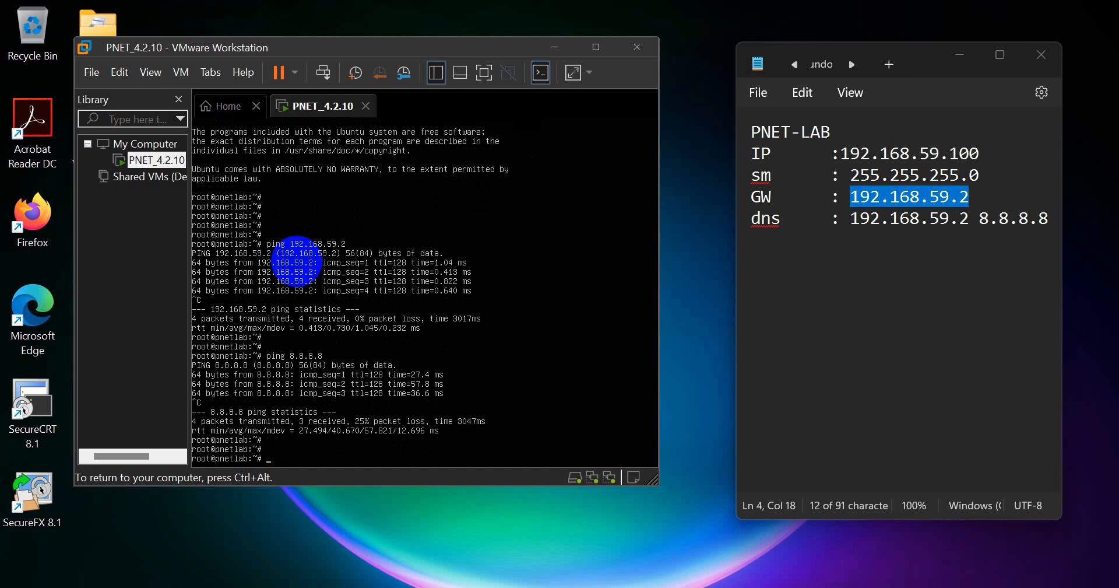
key("Return")
key("Return")
type("apt")
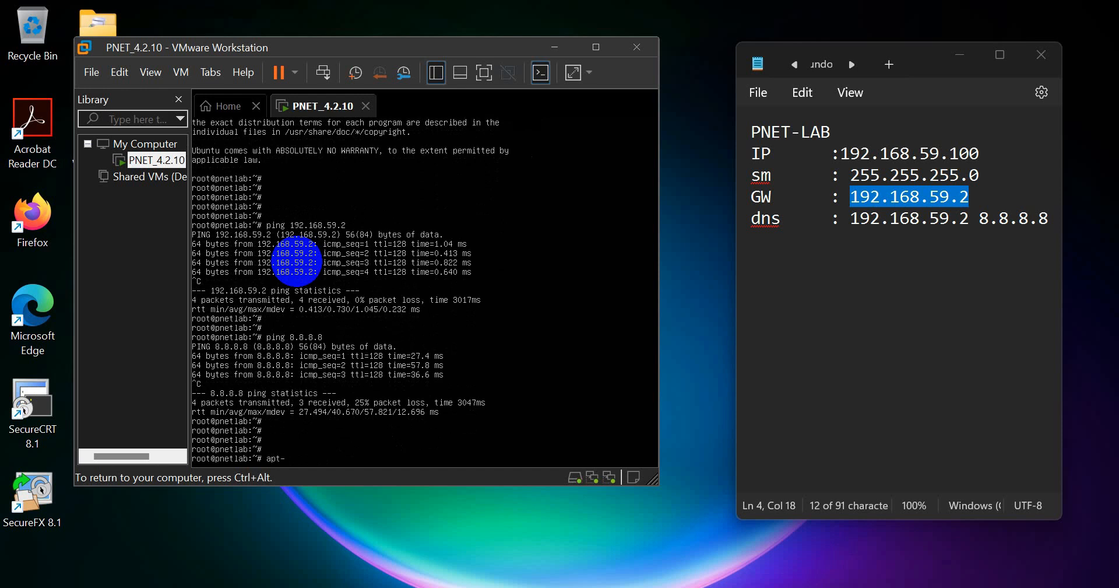
type("-get update")
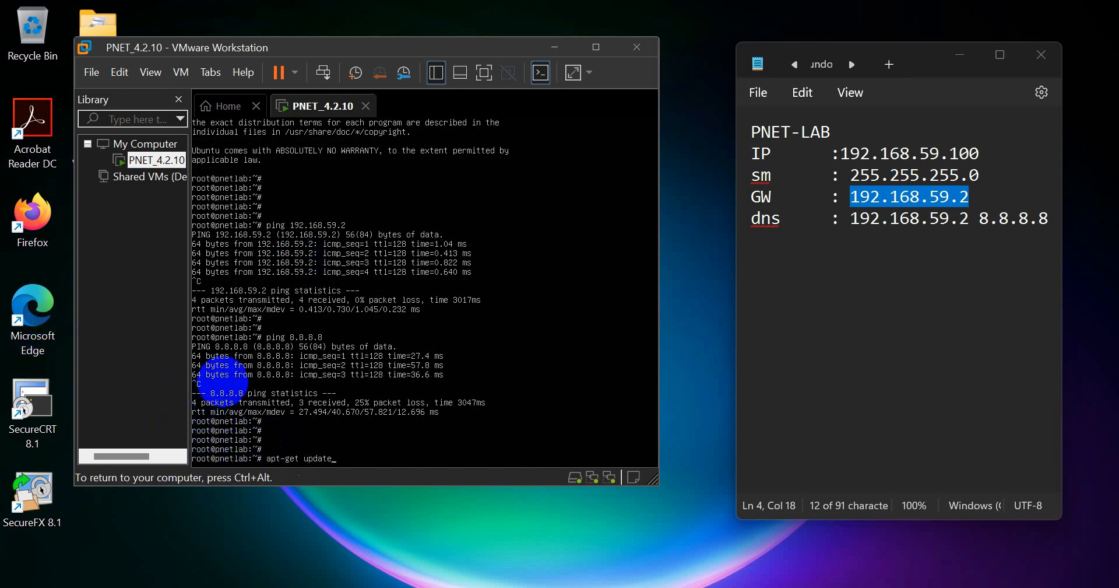
left_click(233, 428)
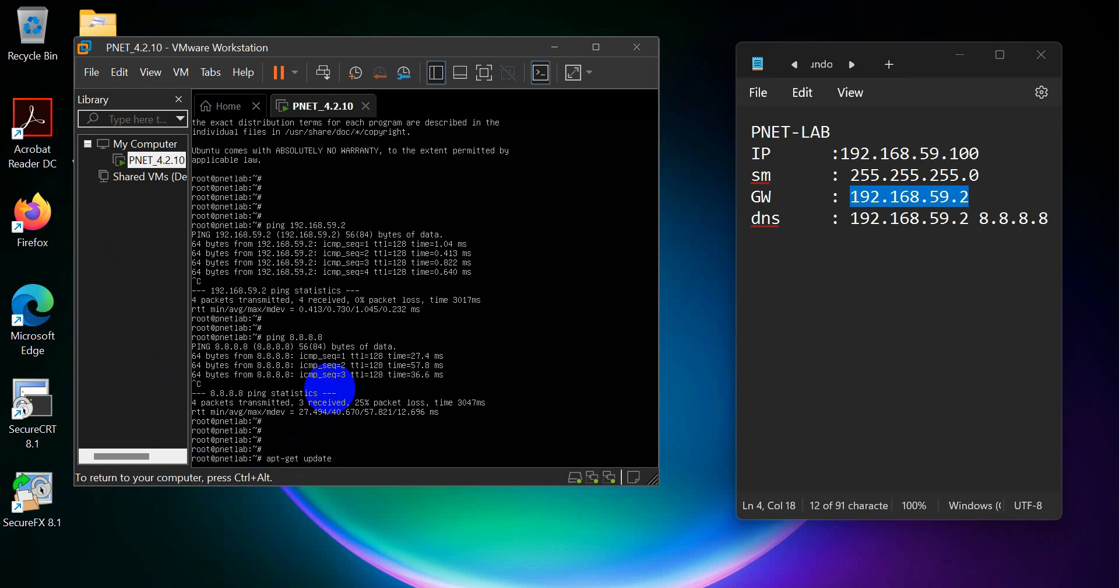
key("Return")
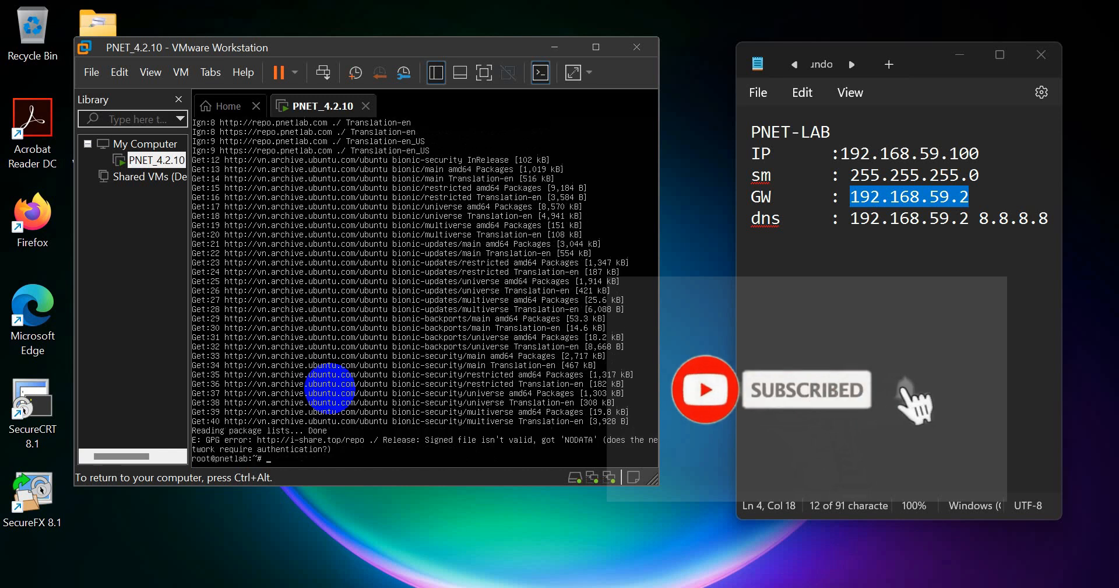
key("Return")
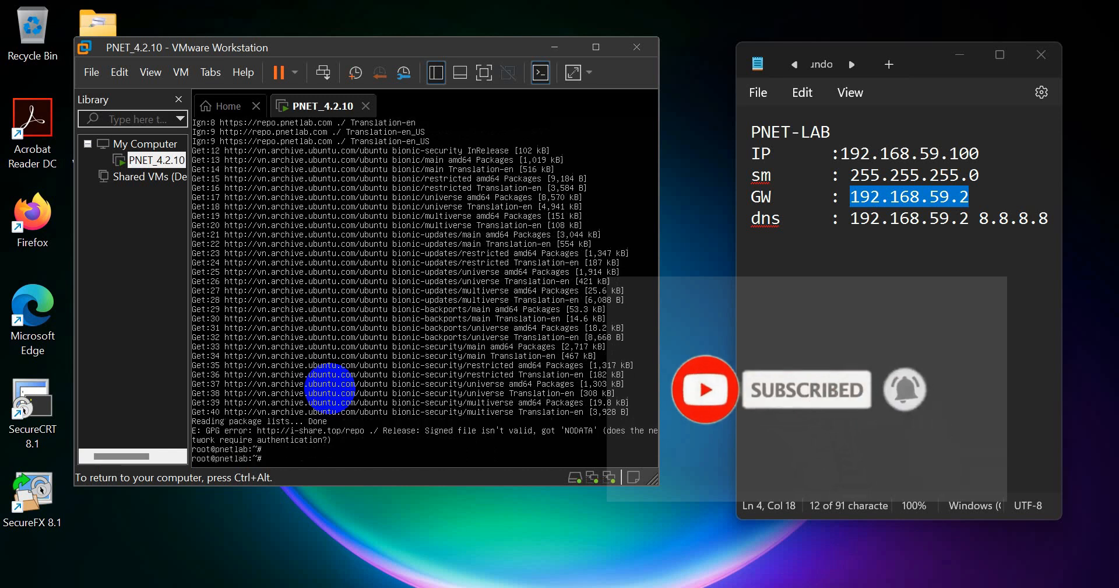
key("Return")
key("Return")
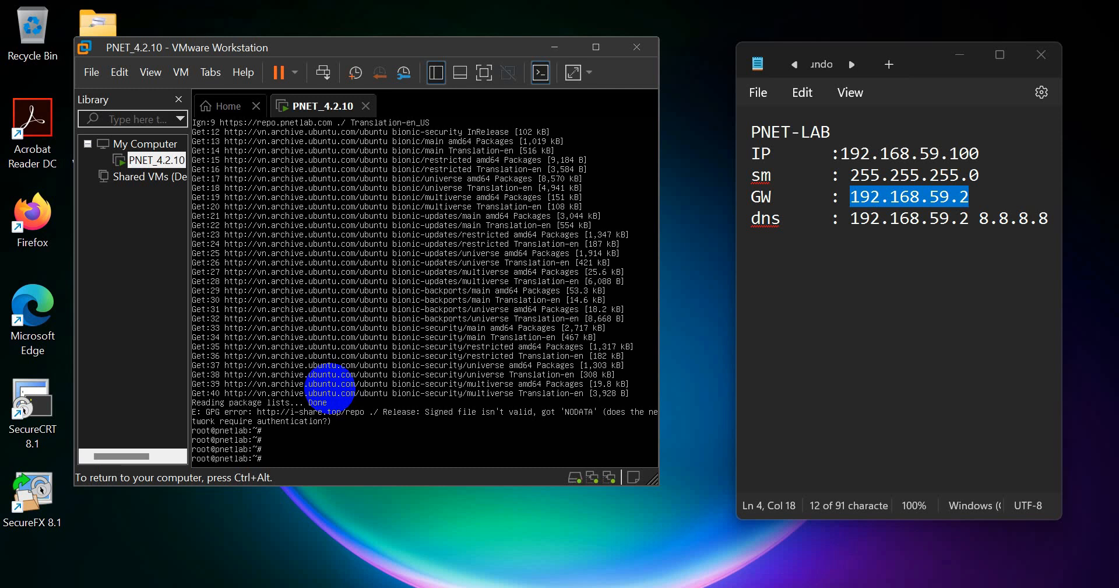
- Turn the recalled apt-get update into apt-get upgrade, run it, and confirm with y
key("Up")
key("BackSpace")
key("BackSpace")
type("grade")
key("Return")
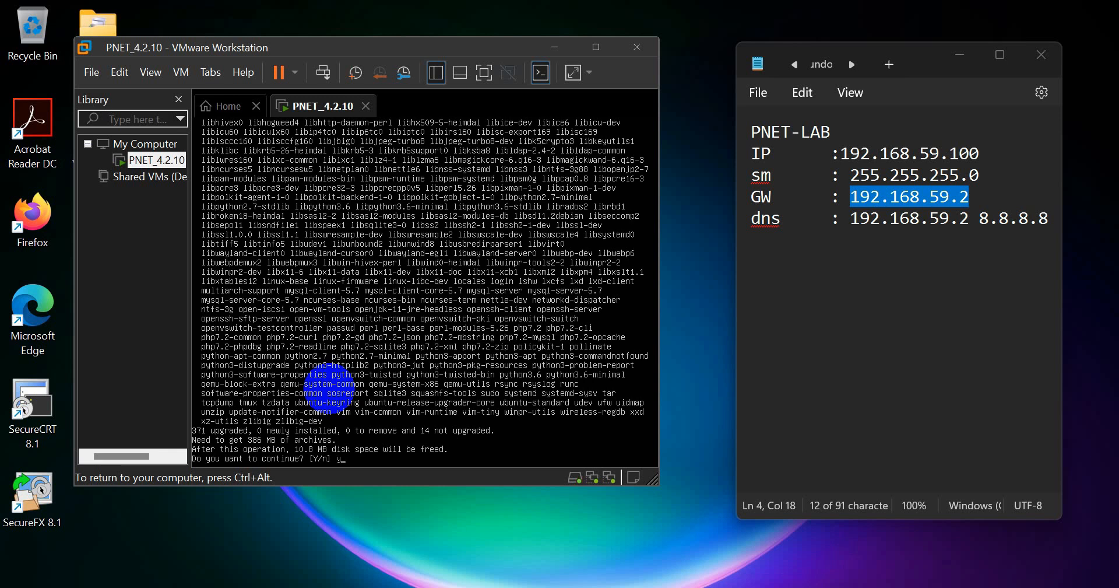
type("y")
key("Return")
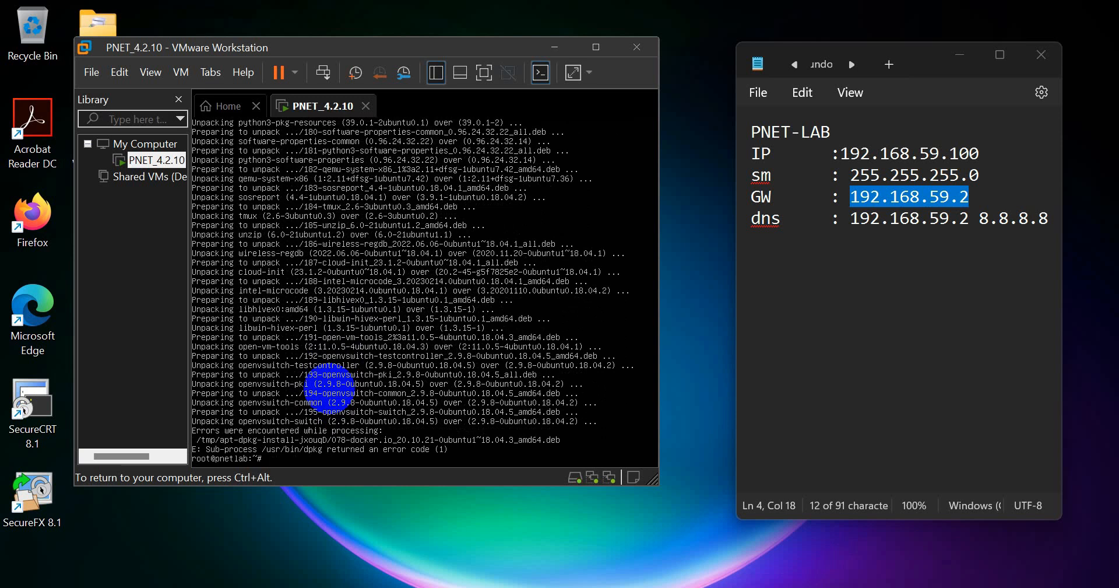
key("Return")
key("Return")
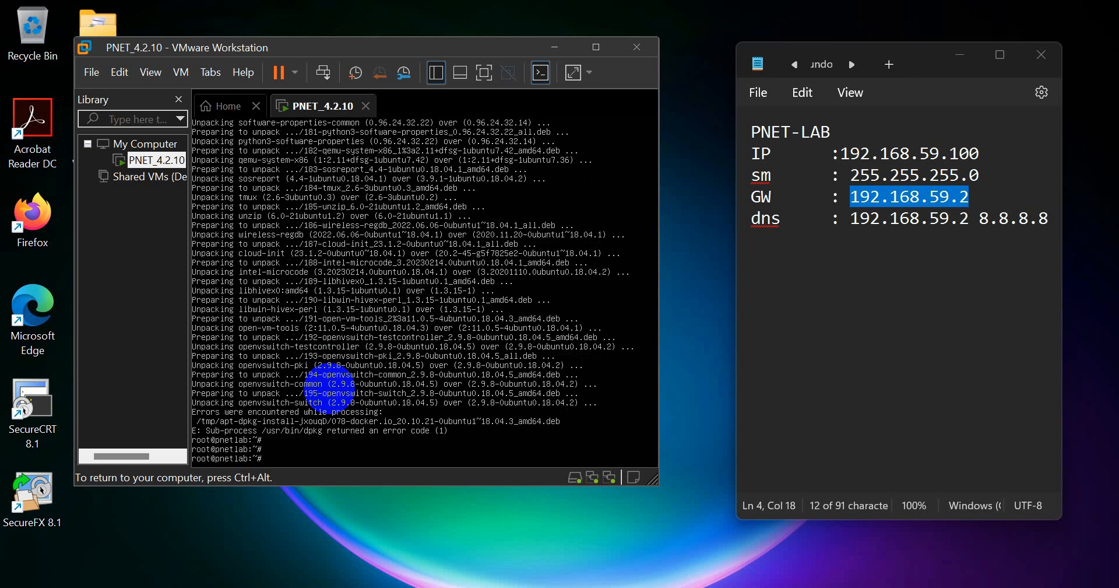
- Reboot the PNET VM with shutdown -r now
type("sh")
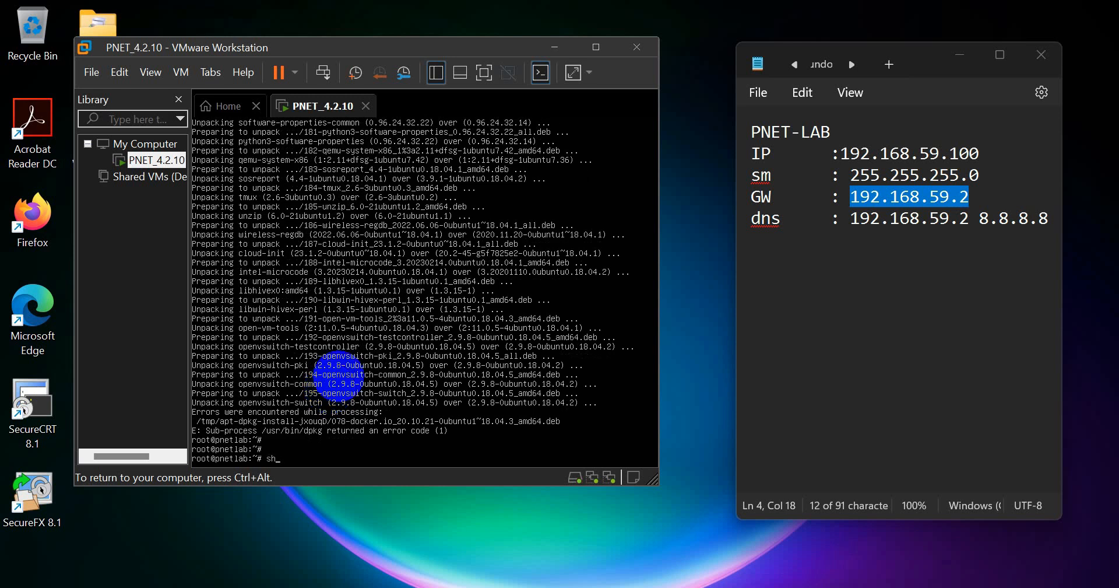
type("utdown -r now")
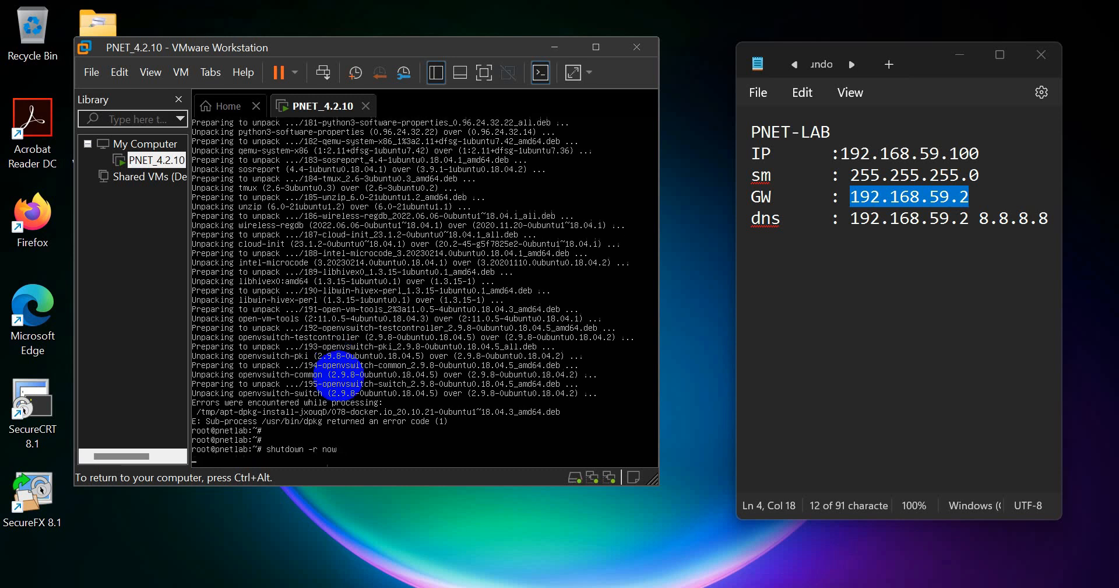
key("Return")
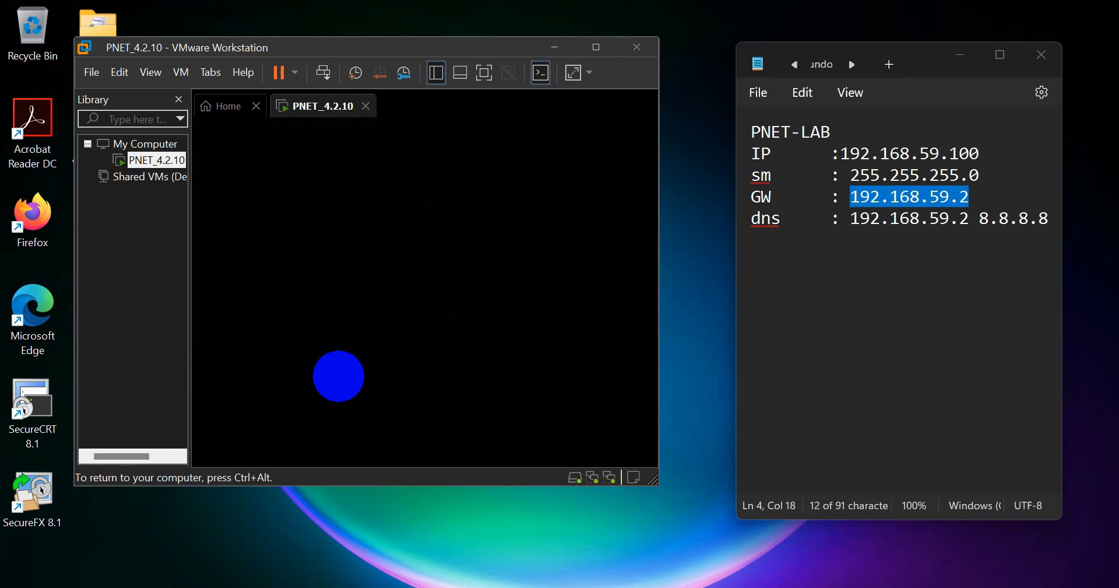
key("ctrl+alt")
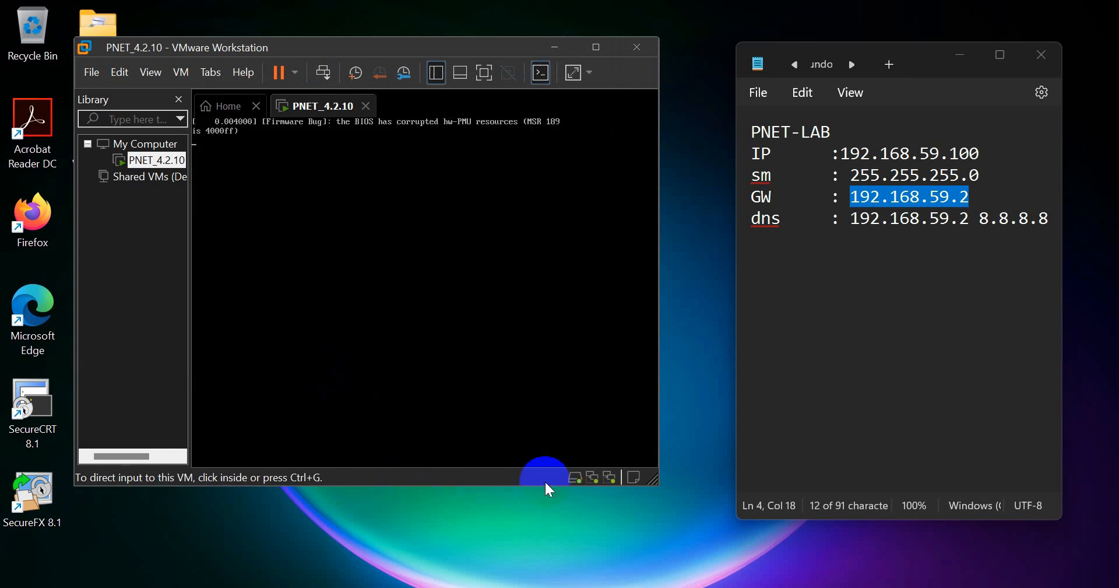
- Enlarge the VMware window and focus the console while PNETLab boots
left_click_drag(656, 483, 702, 540)
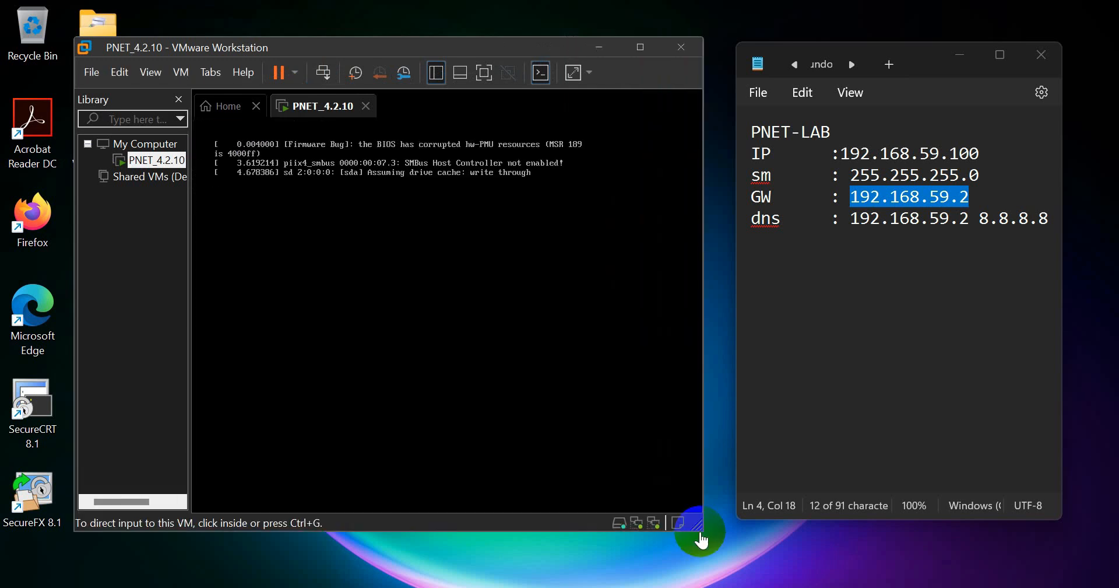
left_click(564, 318)
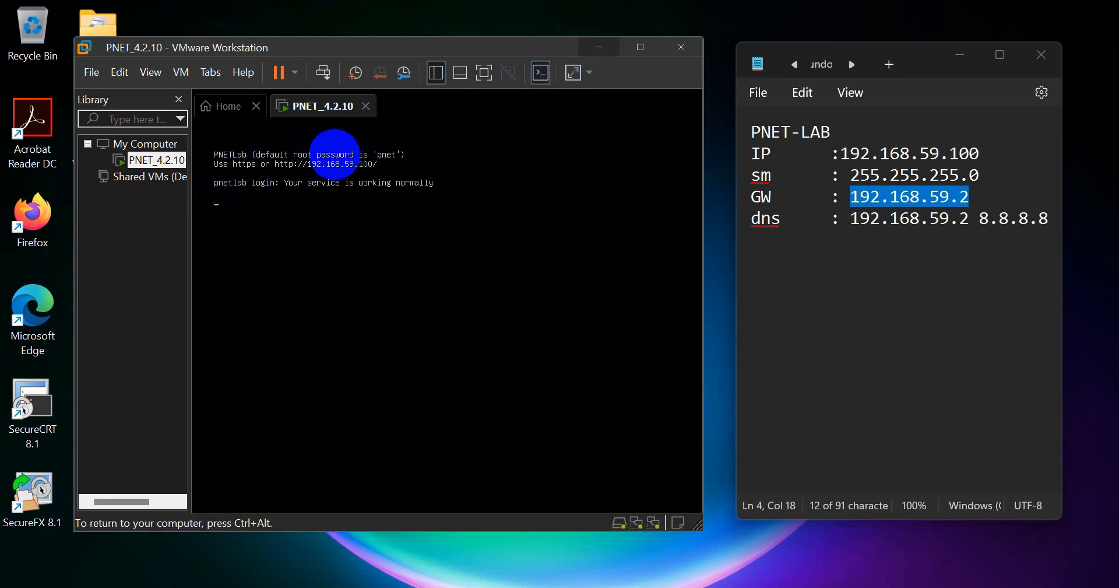
- Minimize VMware and relaunch Firefox, closing the unresponsive Firefox process
left_click(599, 48)
double_click(33, 220)
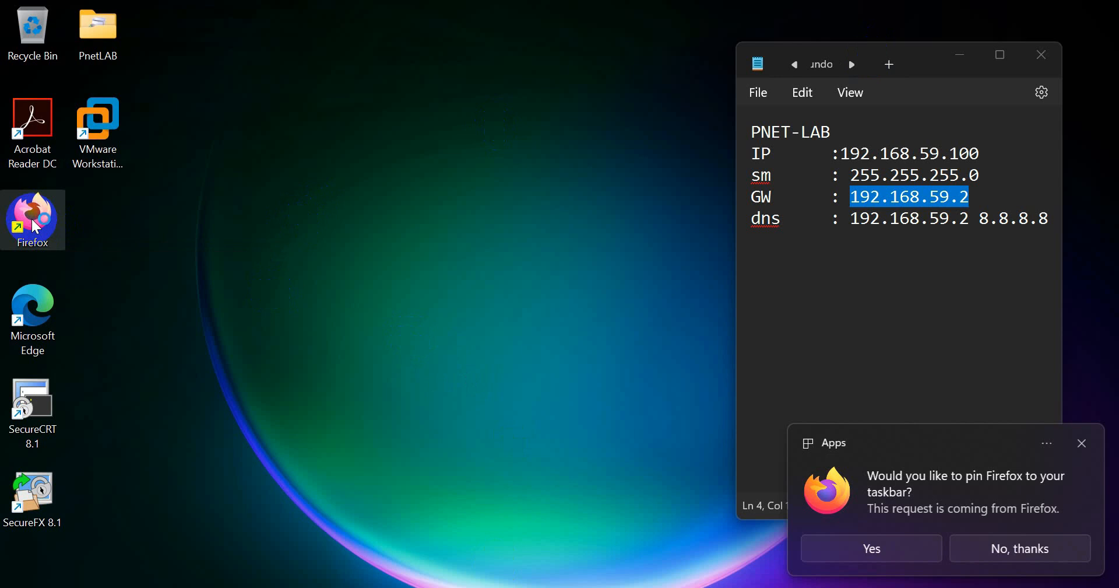
left_click(132, 199)
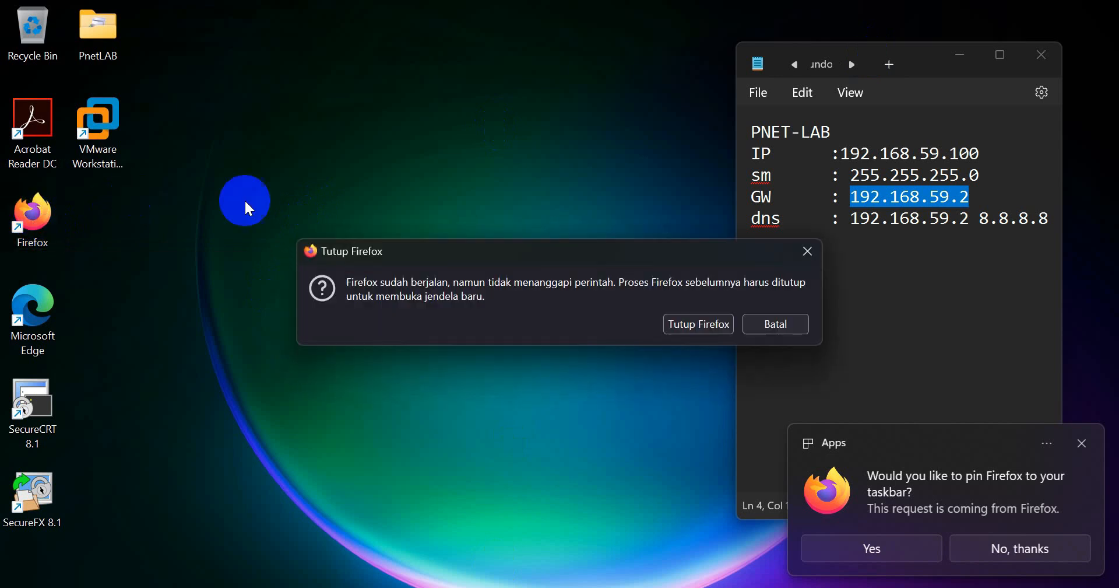
left_click(687, 324)
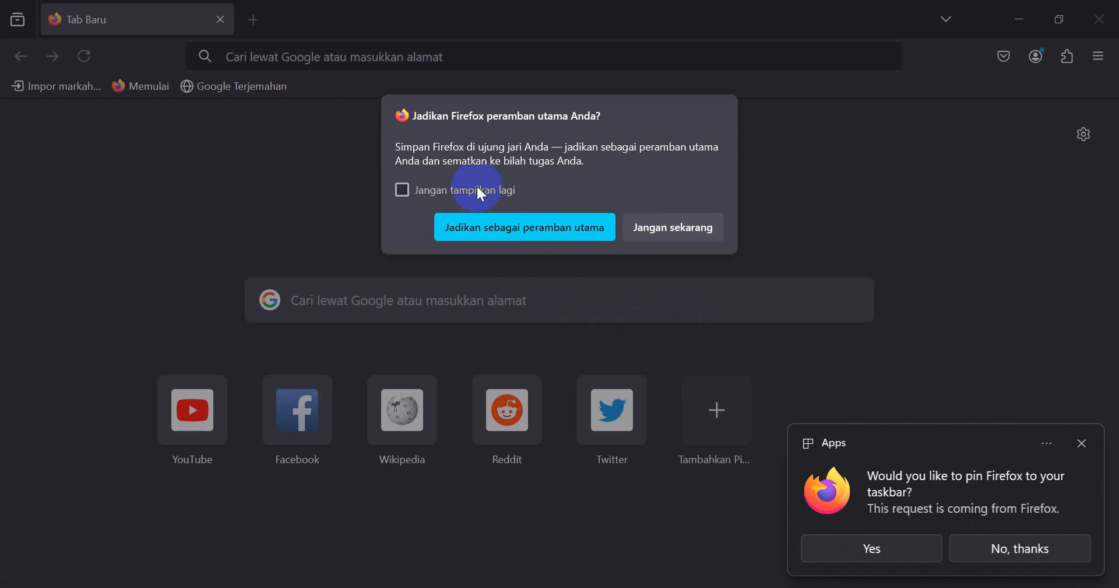
- Make Firefox the default browser without asking again, and close the Default apps settings
left_click(493, 198)
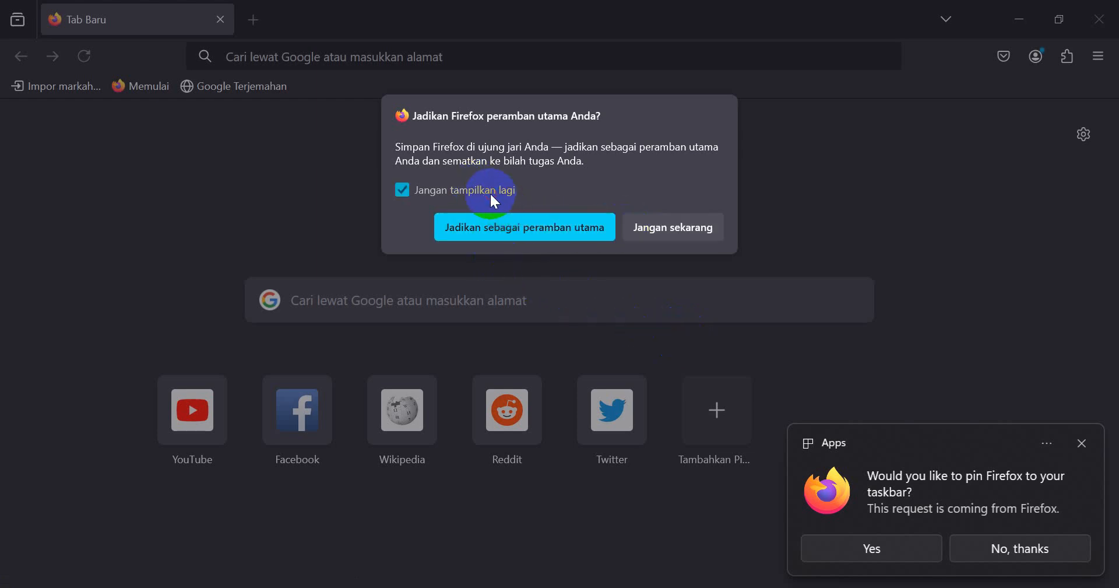
left_click(584, 236)
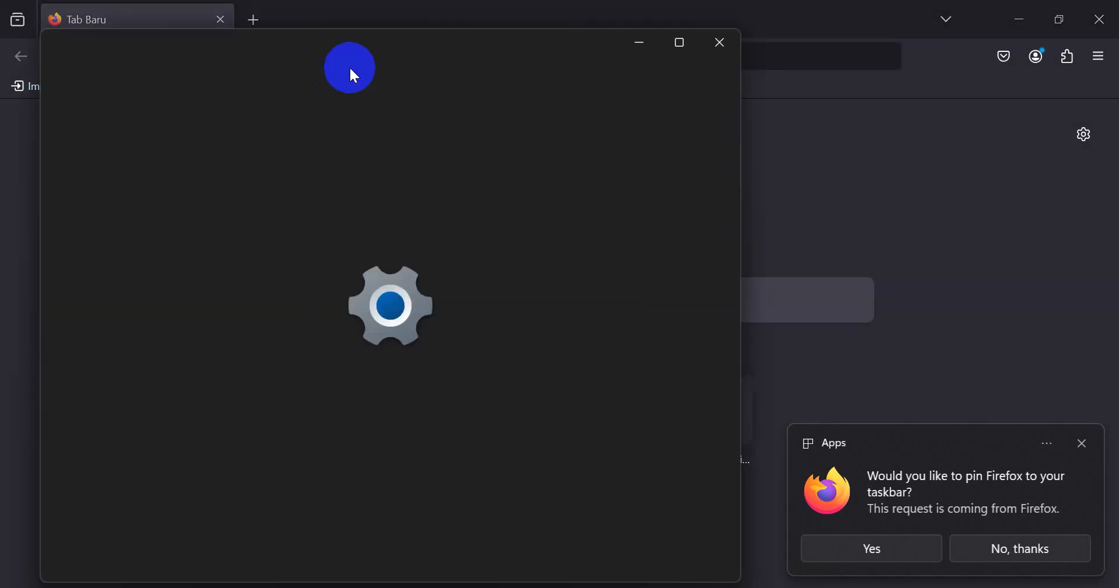
left_click(712, 38)
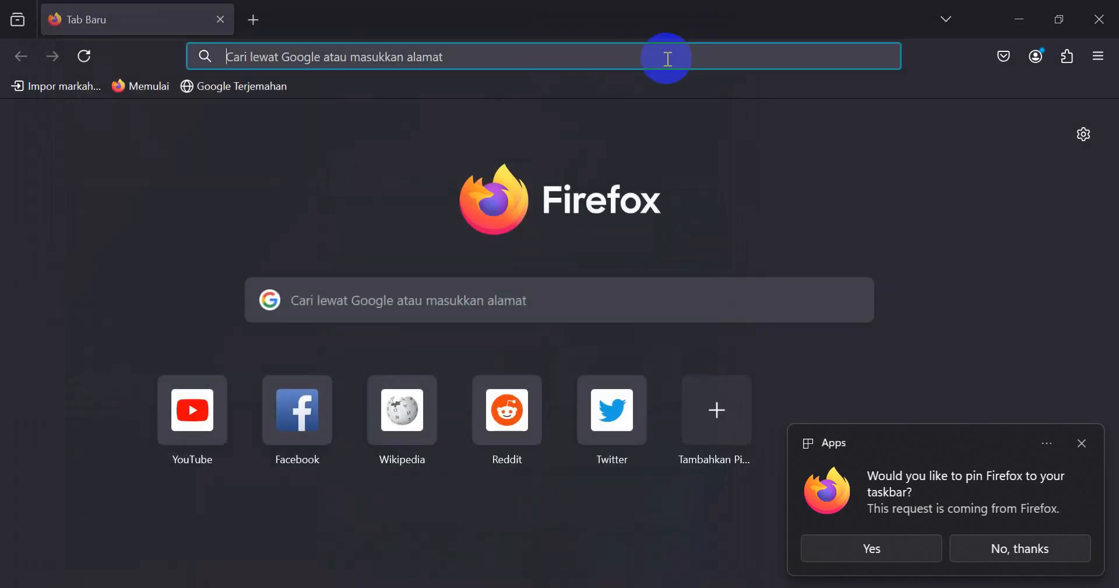
left_click(484, 58)
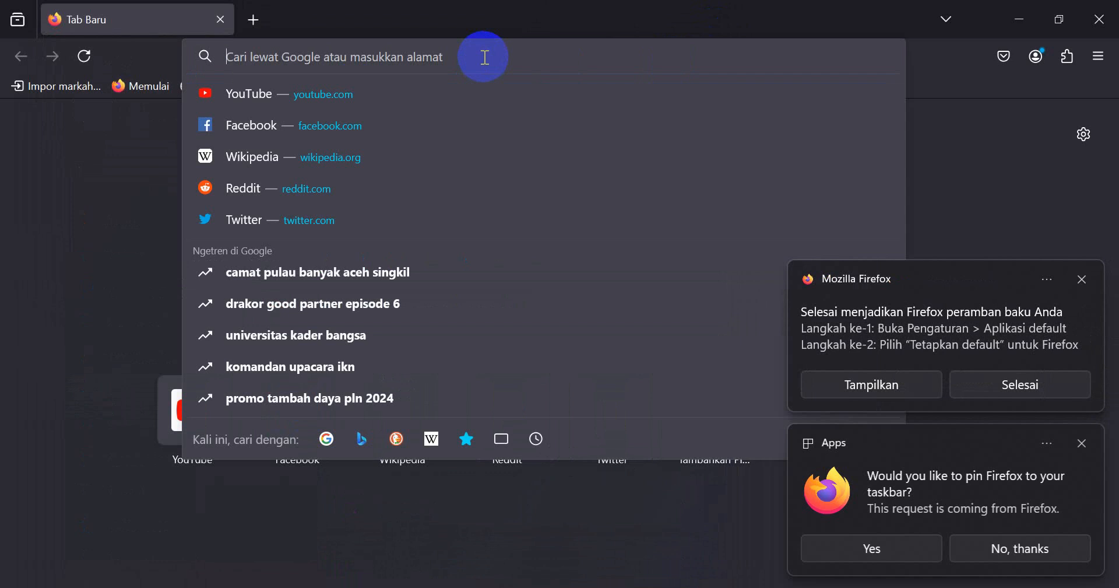
- Load 192.168.59.100 in Firefox, dismiss the browser notifications, and switch PNETLab to Offline Mode
type("192")
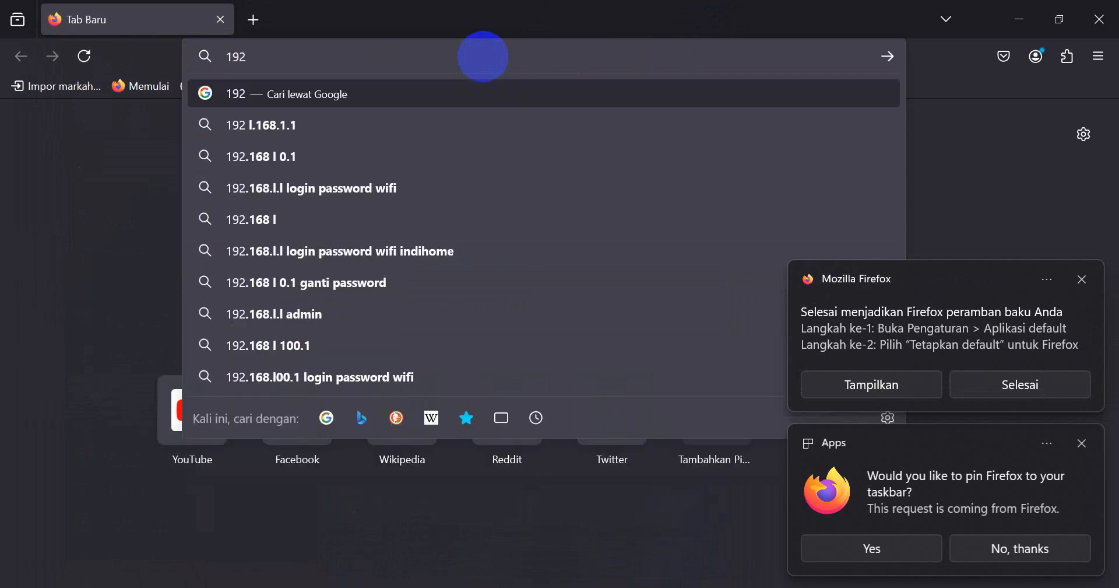
type(".168.59.1")
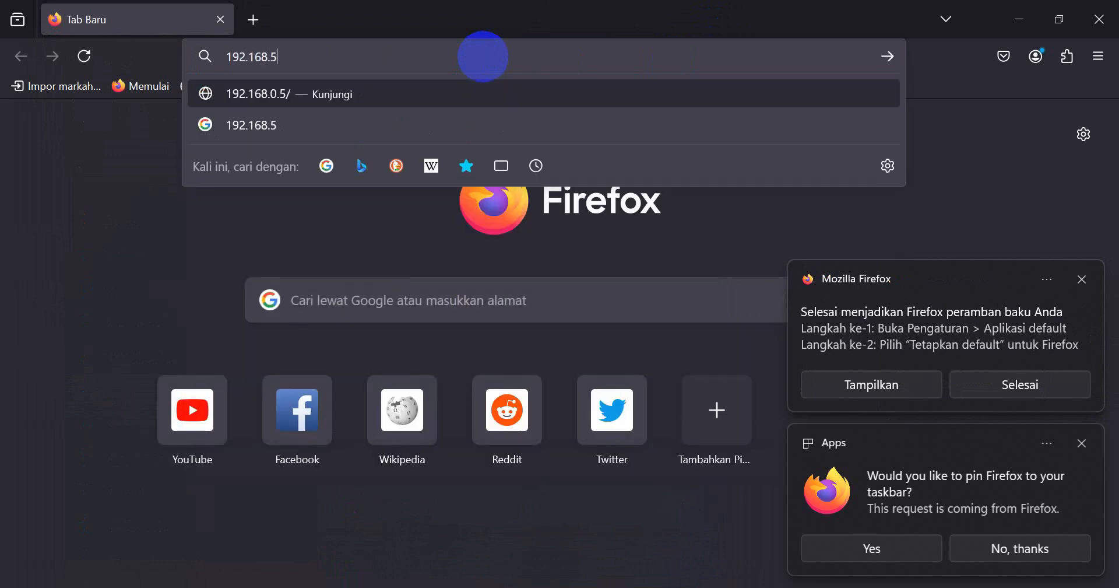
type("00")
key("Return")
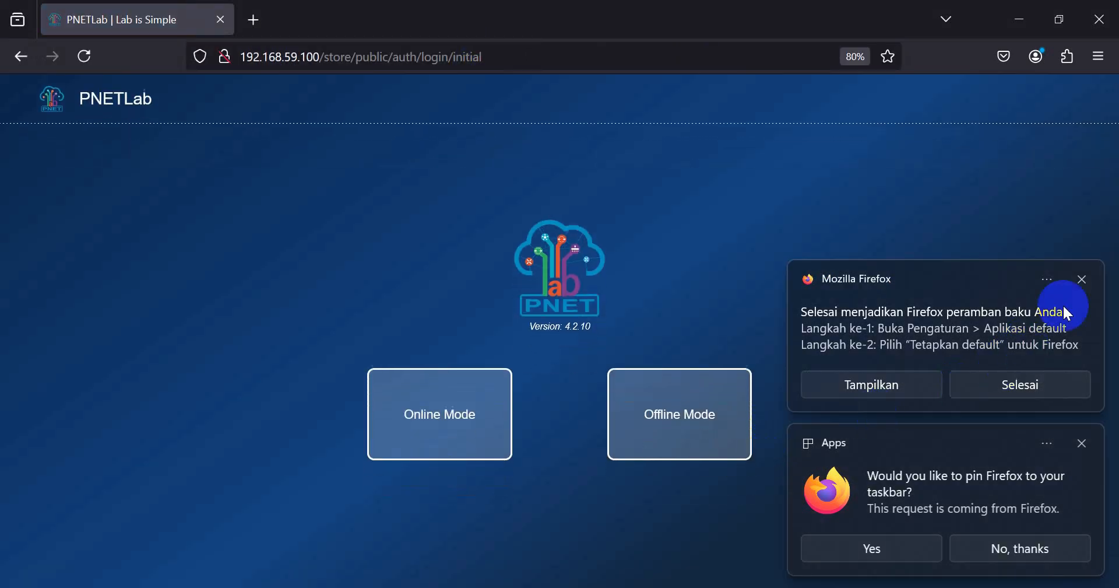
left_click(1086, 280)
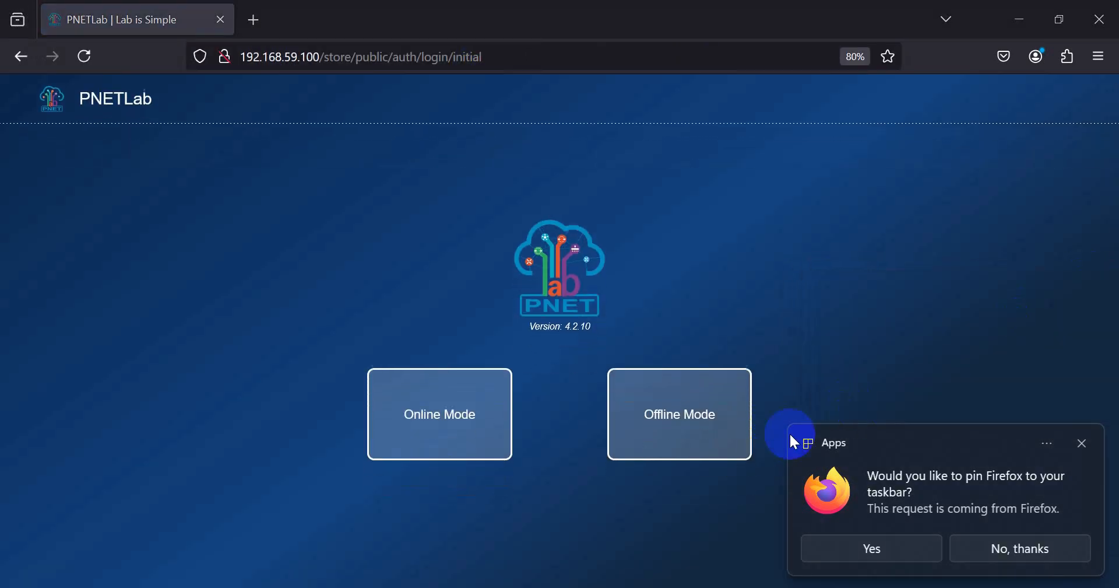
left_click(1024, 559)
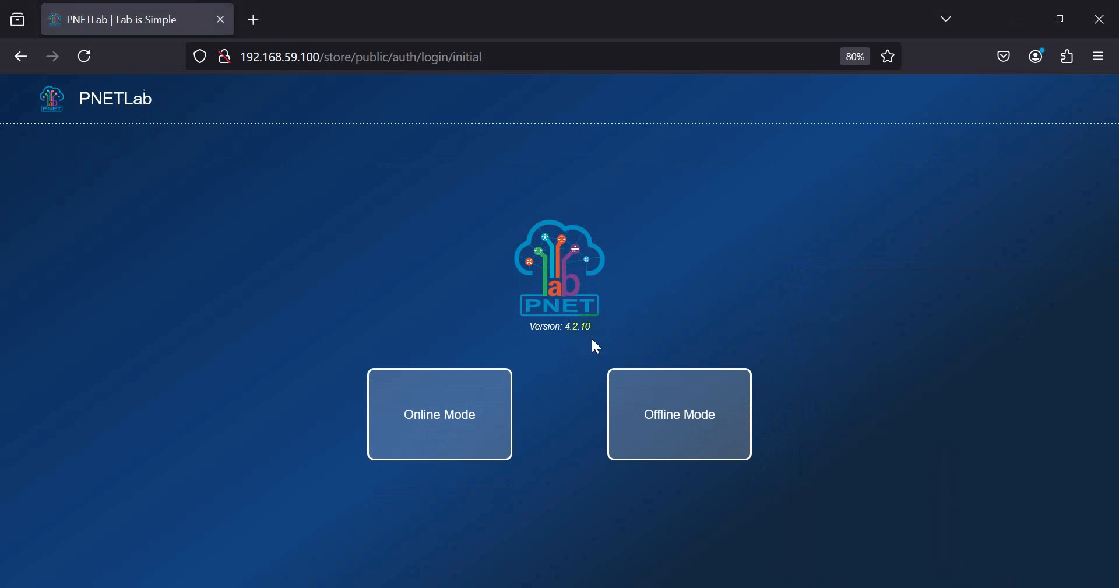
left_click(742, 470)
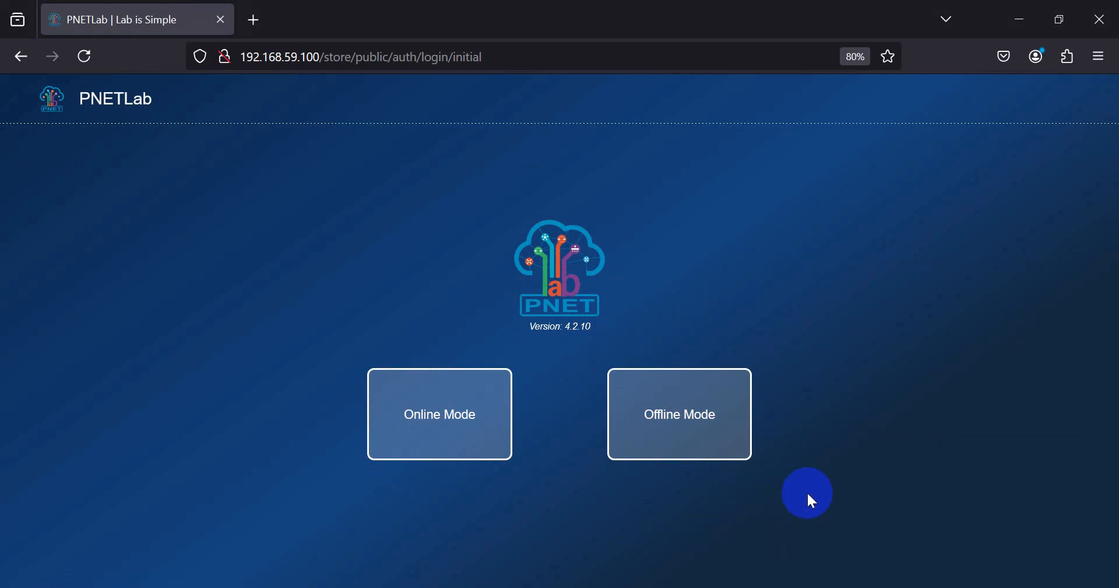
left_click(690, 425)
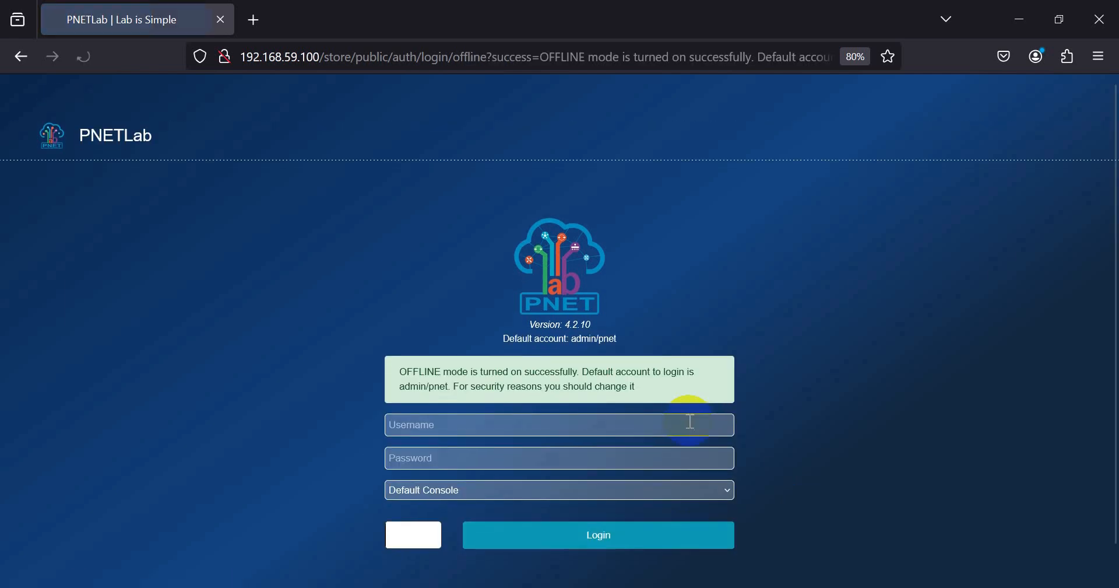
- Log in to PNETLab as admin with the default password and the shown captcha characters
left_click(441, 384)
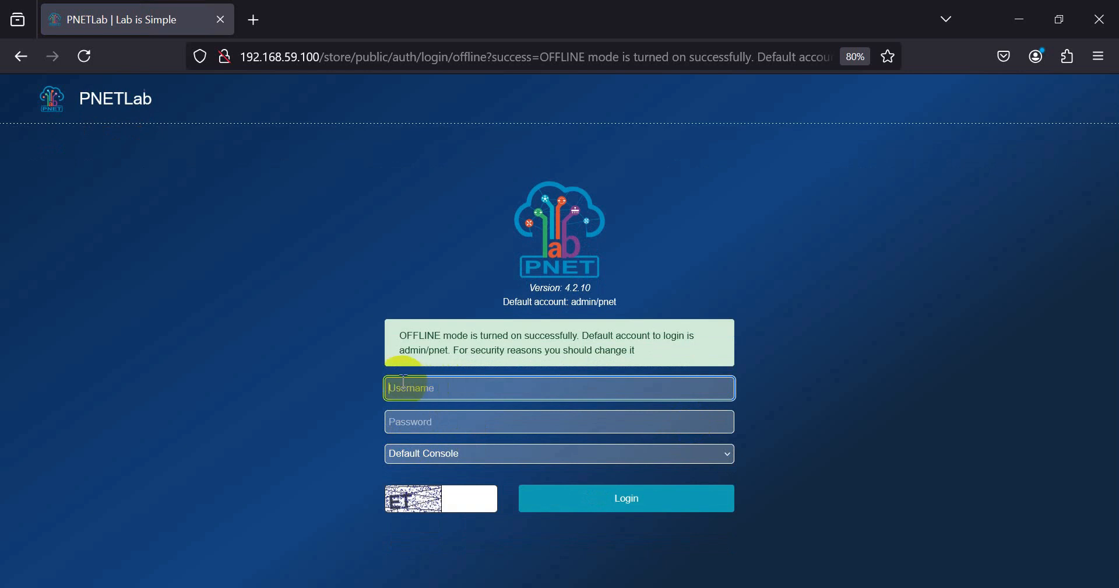
type("admin")
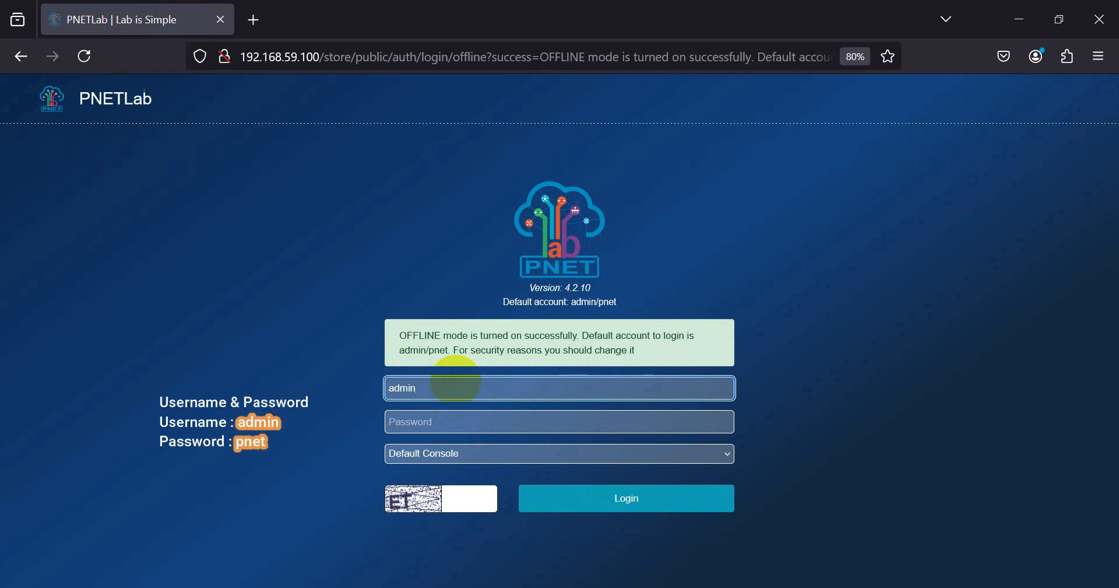
key("Tab")
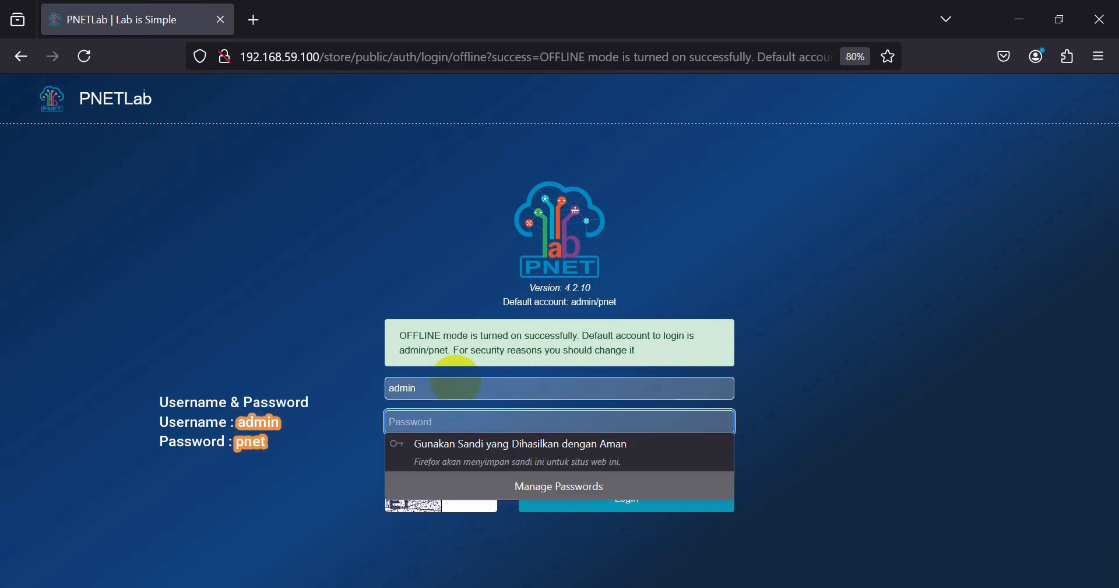
type("pnet")
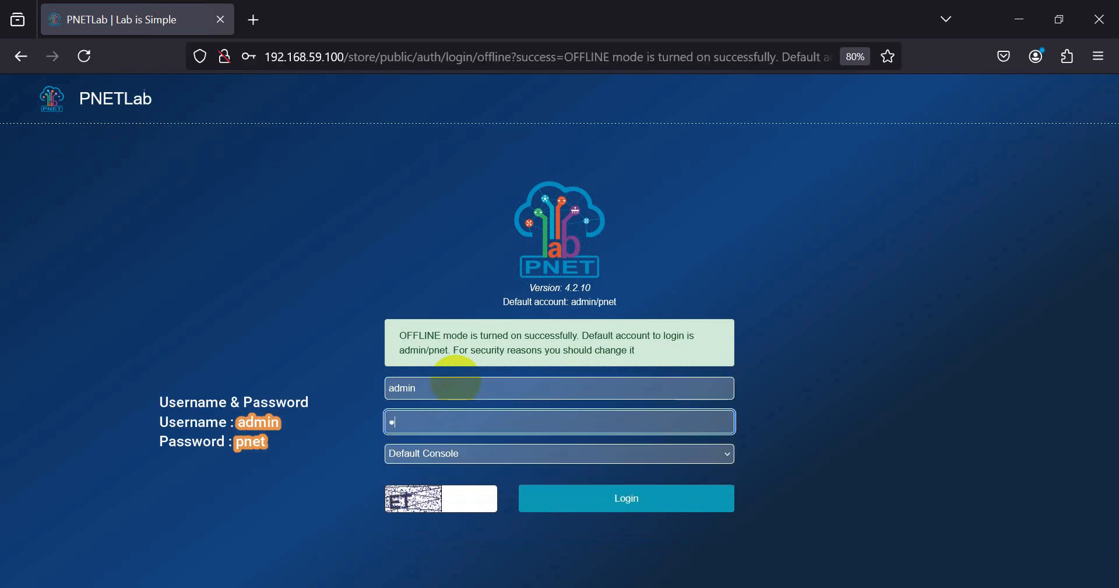
key("Tab")
key("Tab")
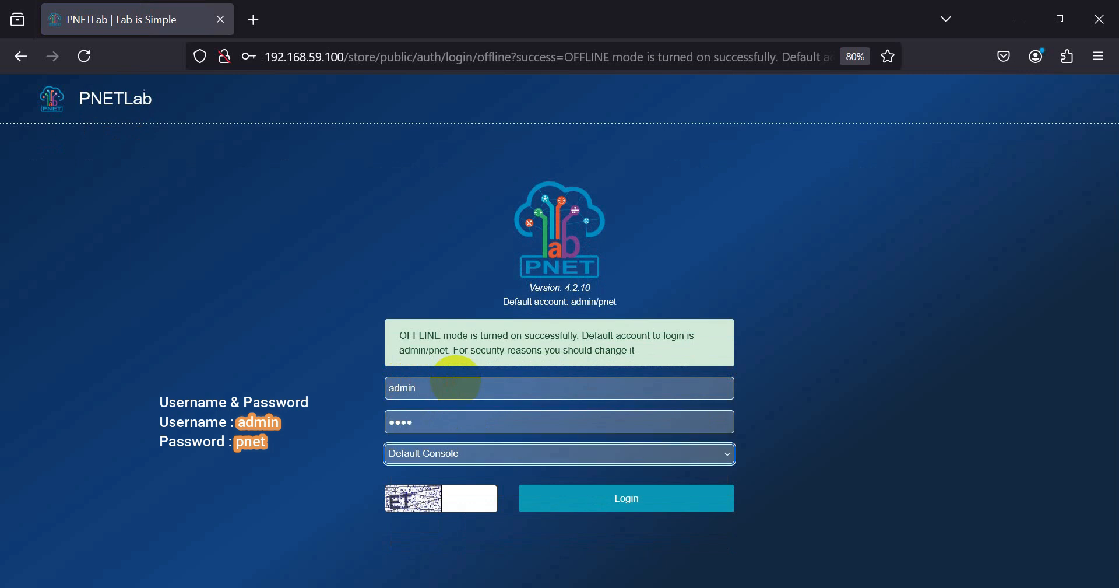
type("ET")
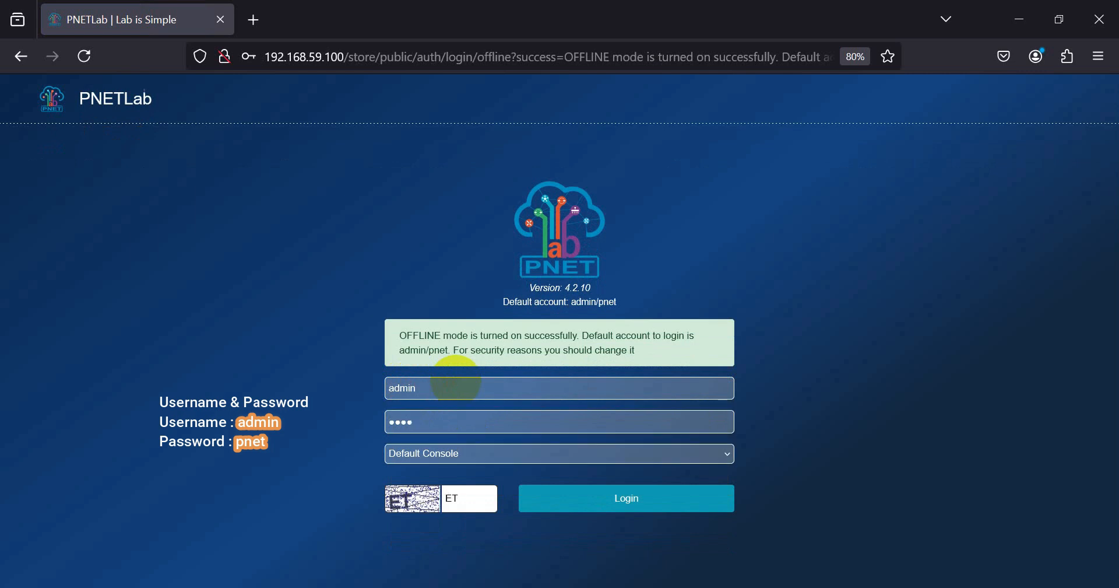
left_click(945, 19)
left_click(921, 167)
left_click(635, 501)
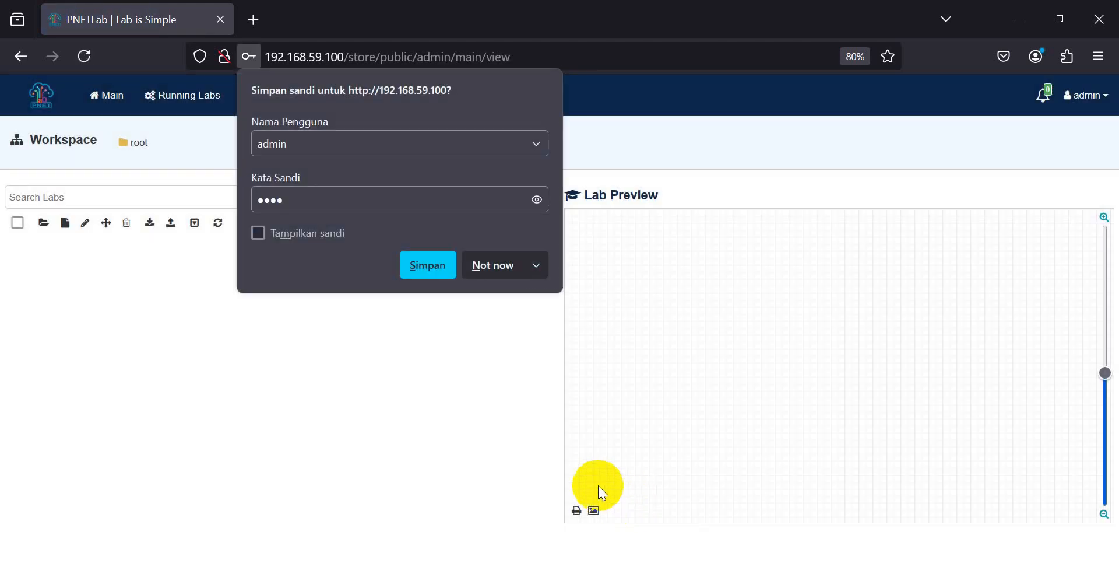
- Decline Firefox's offer to save the login, then open and close the Accounts menu
left_click(478, 264)
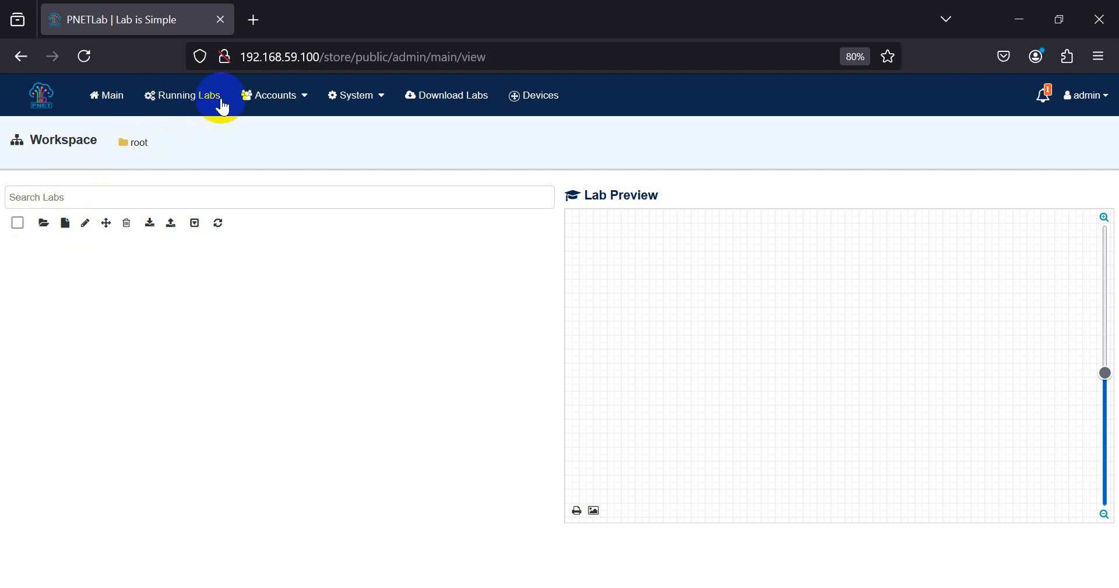
left_click(295, 104)
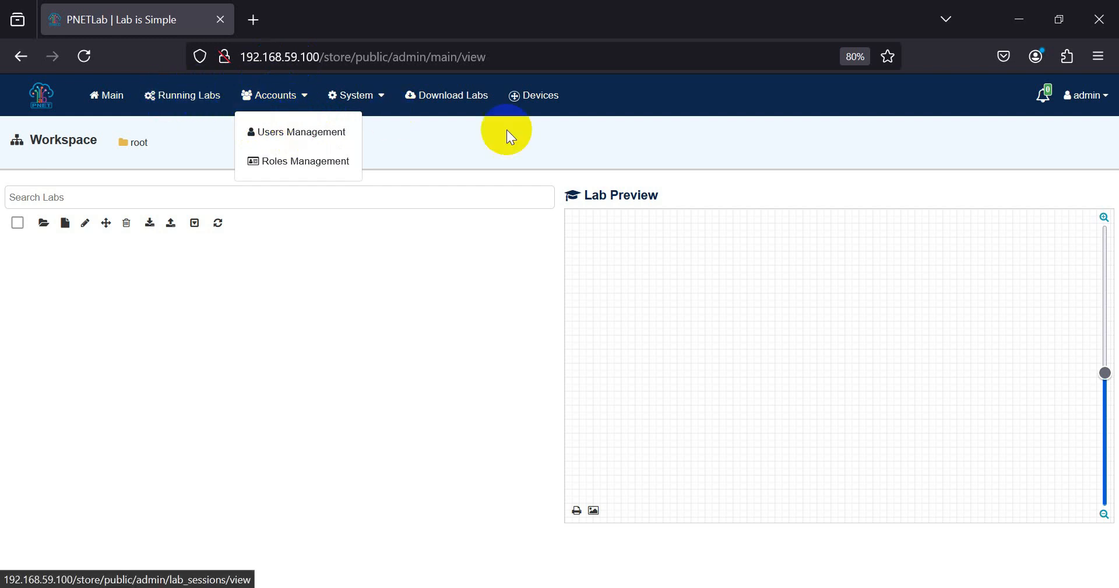
left_click(355, 341)
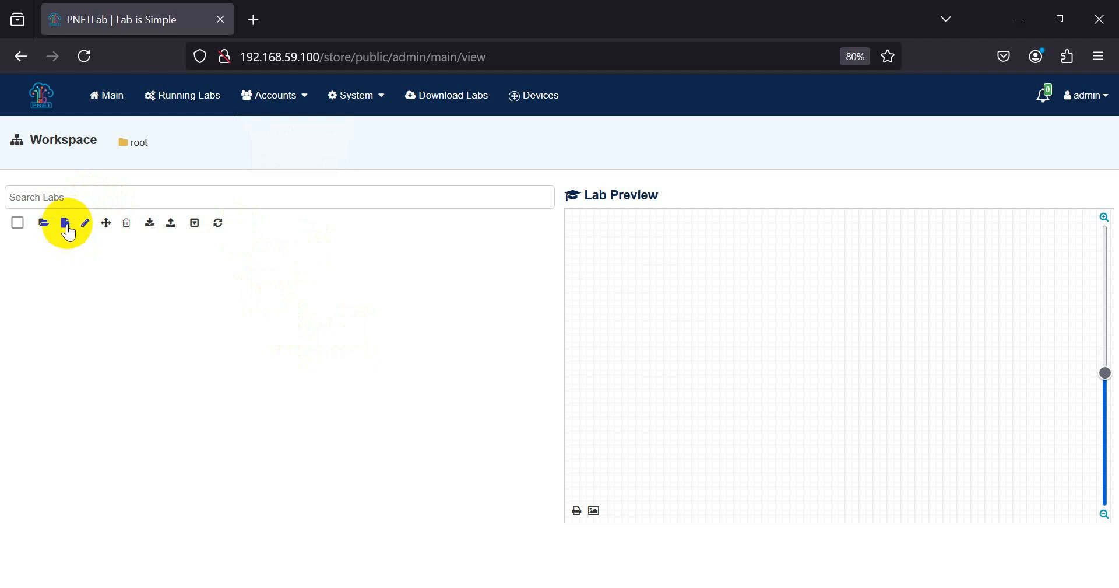
- Create a new lab named Test_LAB
left_click(65, 223)
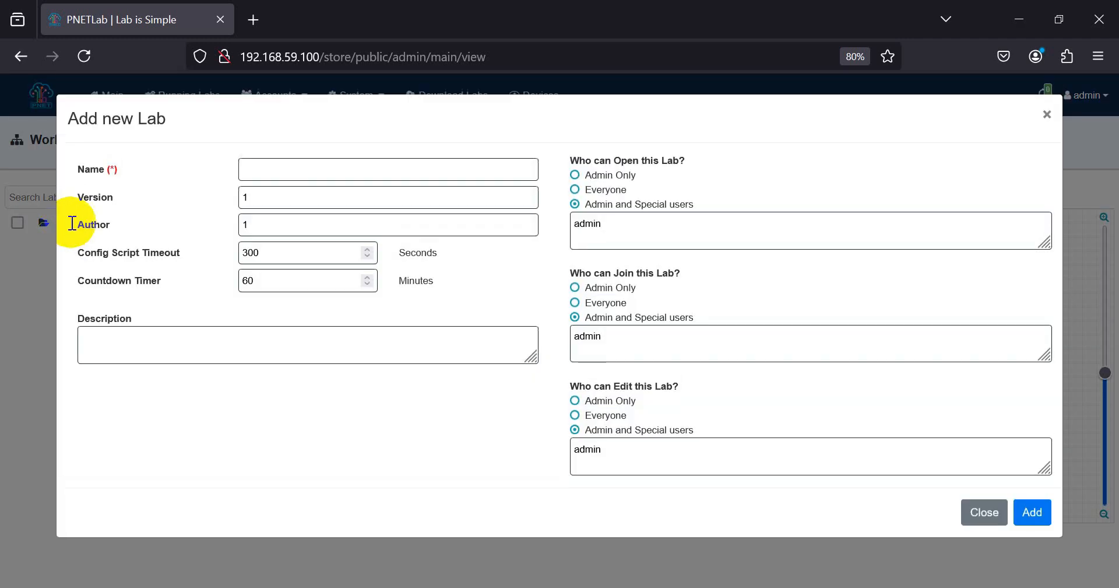
left_click(288, 173)
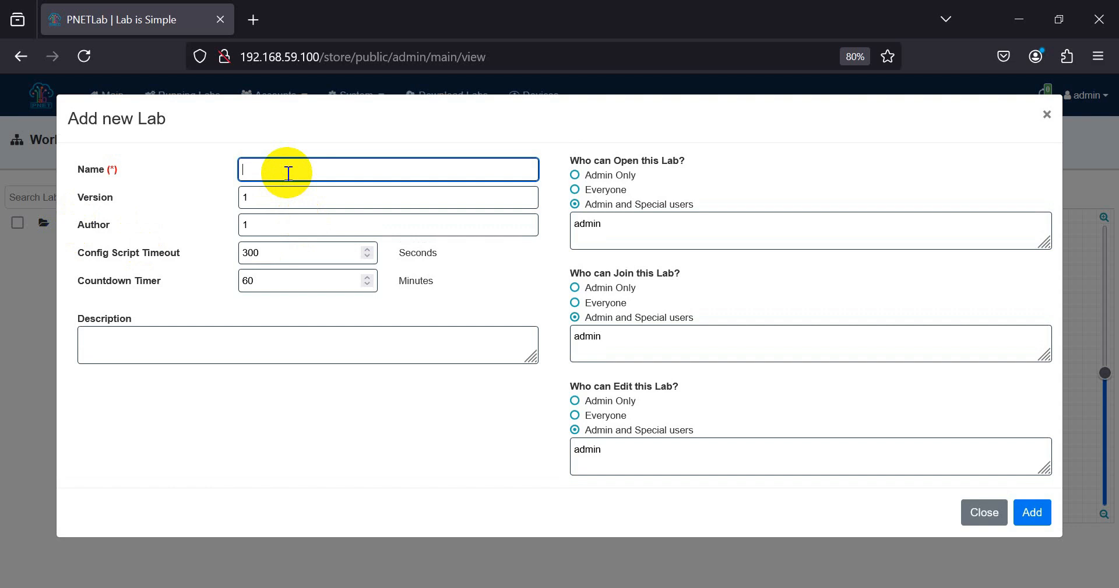
type("Test_LAB")
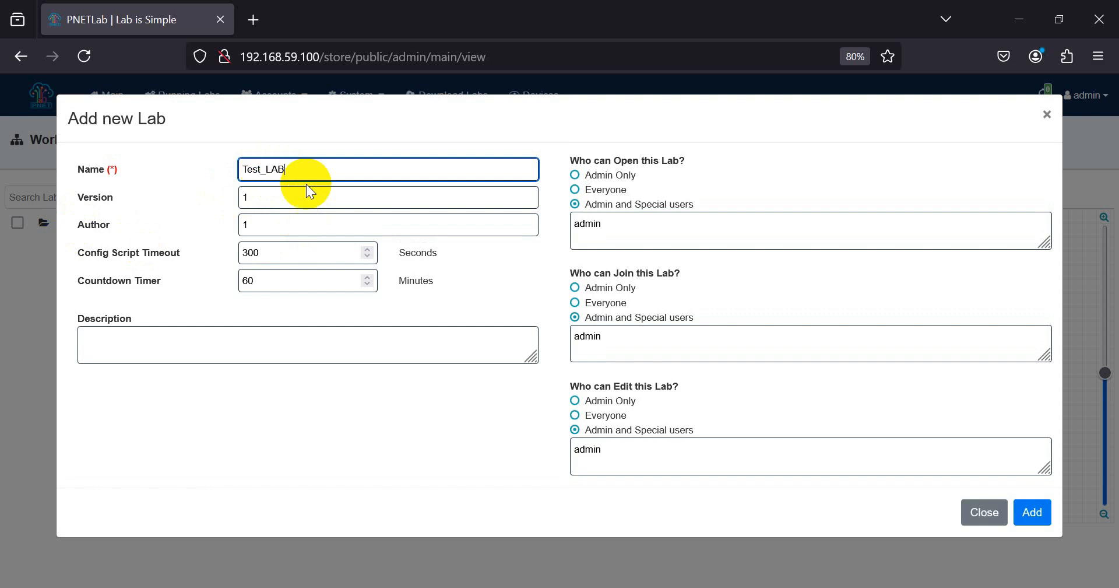
left_click(1021, 520)
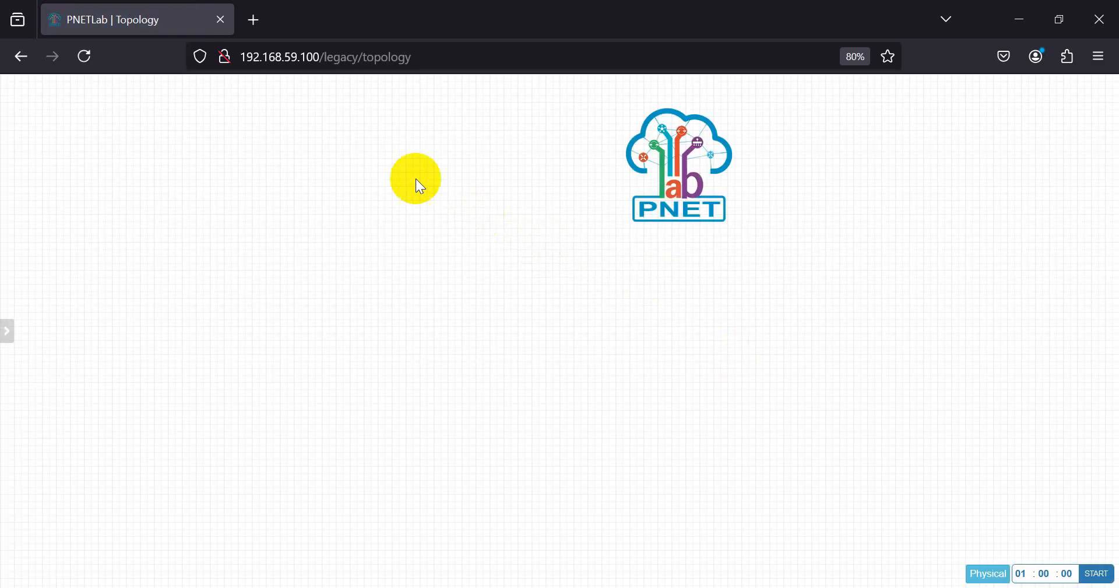
- Delete the default PNET logo text from the lab's topology canvas
right_click(675, 173)
left_click(715, 312)
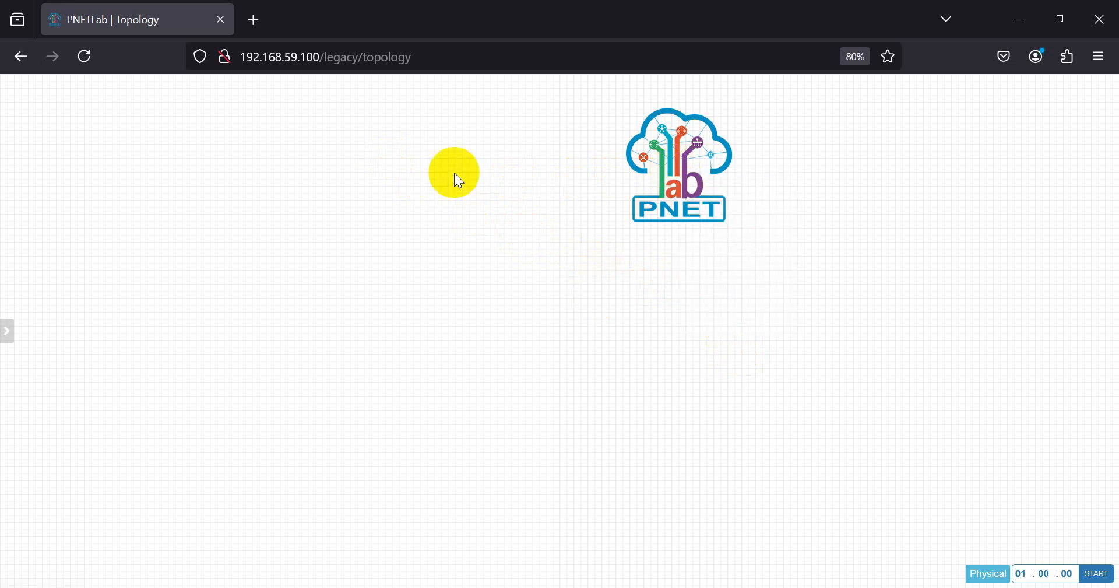
right_click(679, 170)
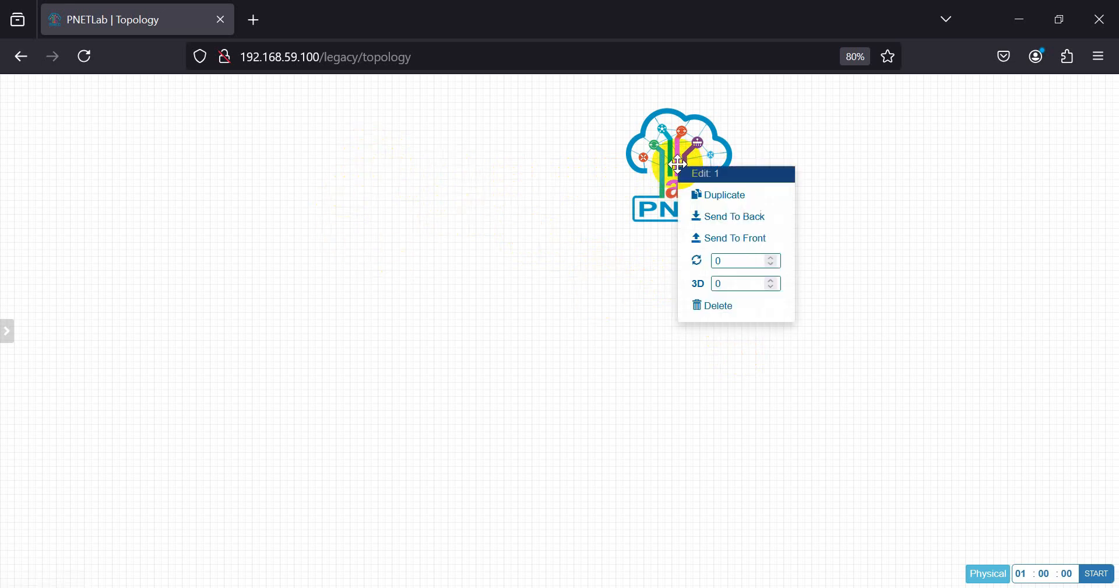
left_click(600, 155)
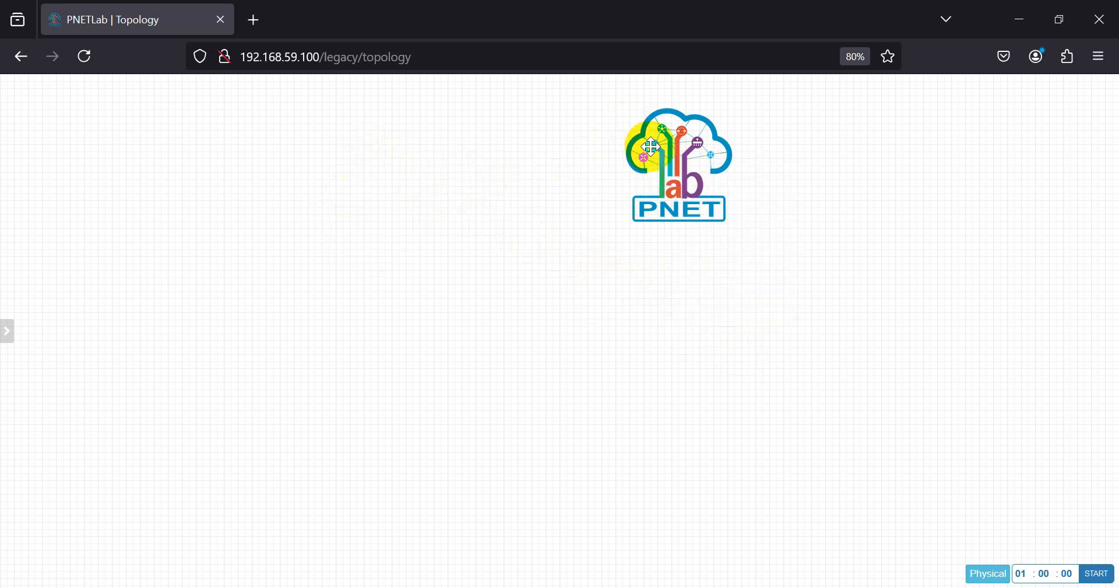
right_click(651, 152)
left_click(675, 286)
left_click(533, 170)
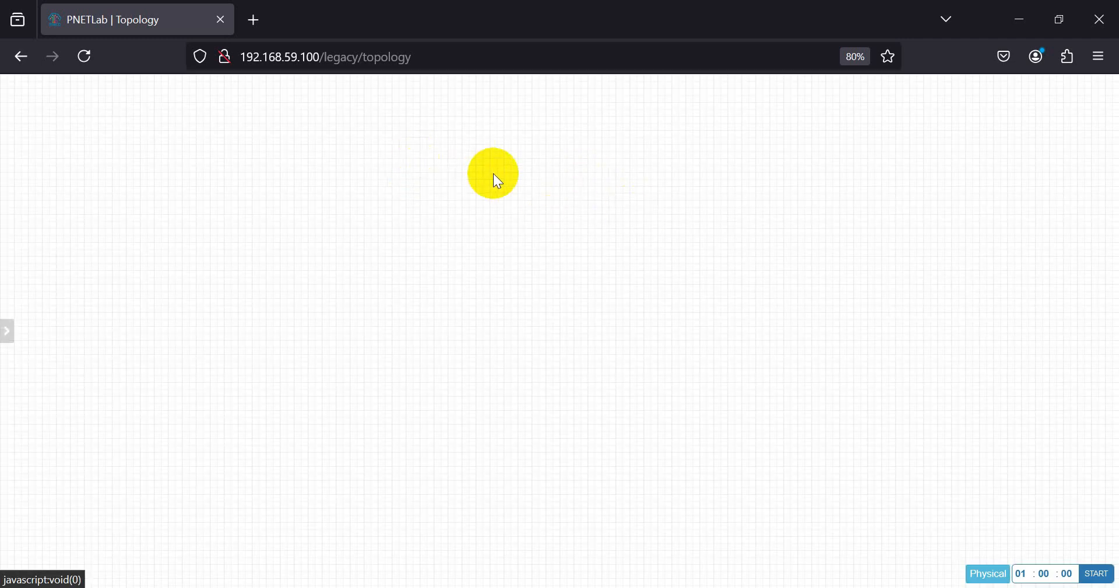
right_click(499, 167)
left_click(418, 162)
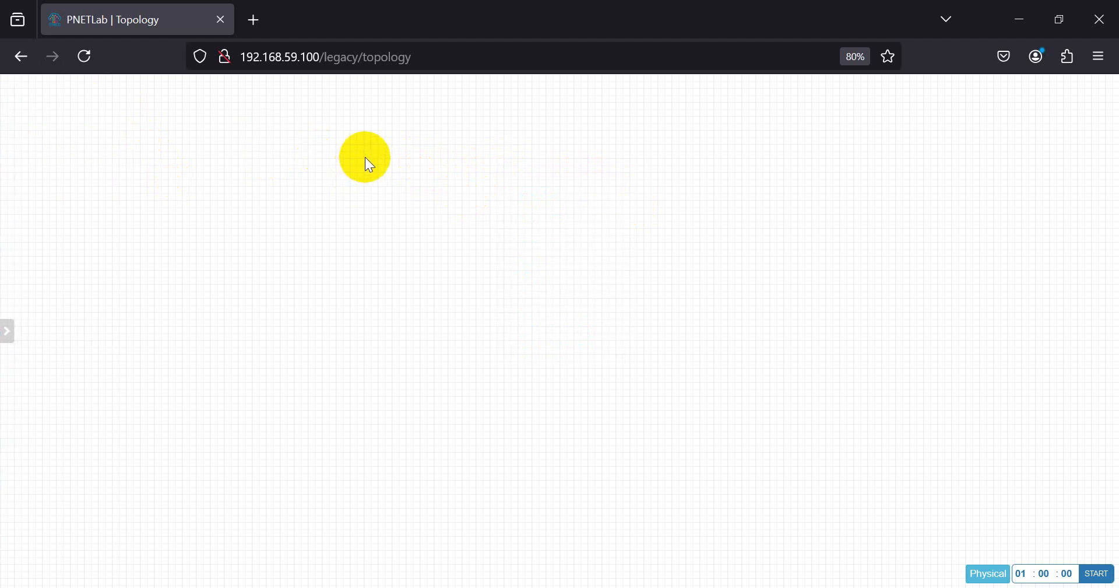
right_click(369, 165)
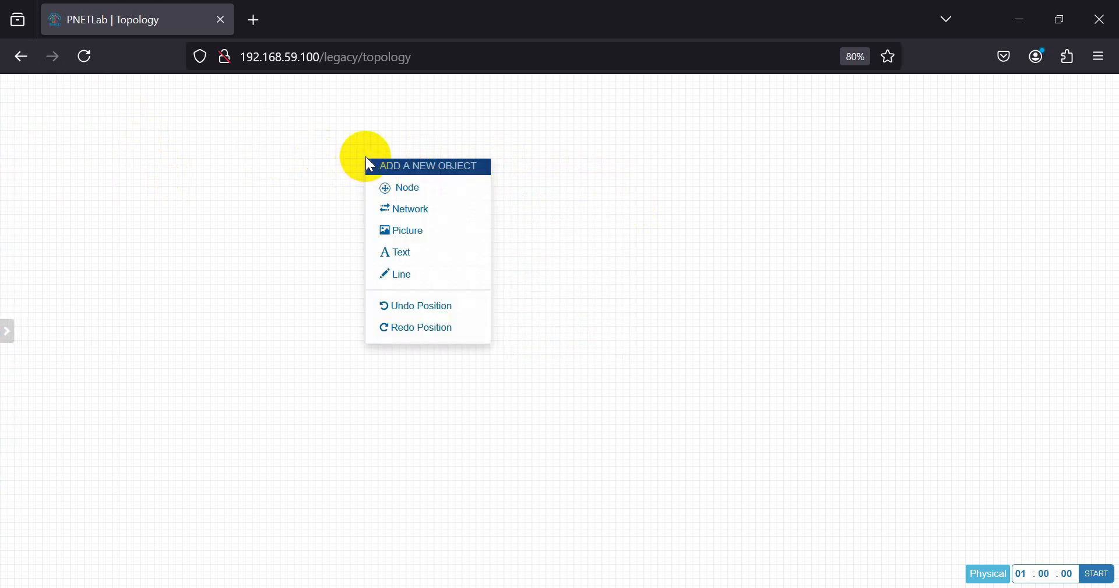
left_click(396, 189)
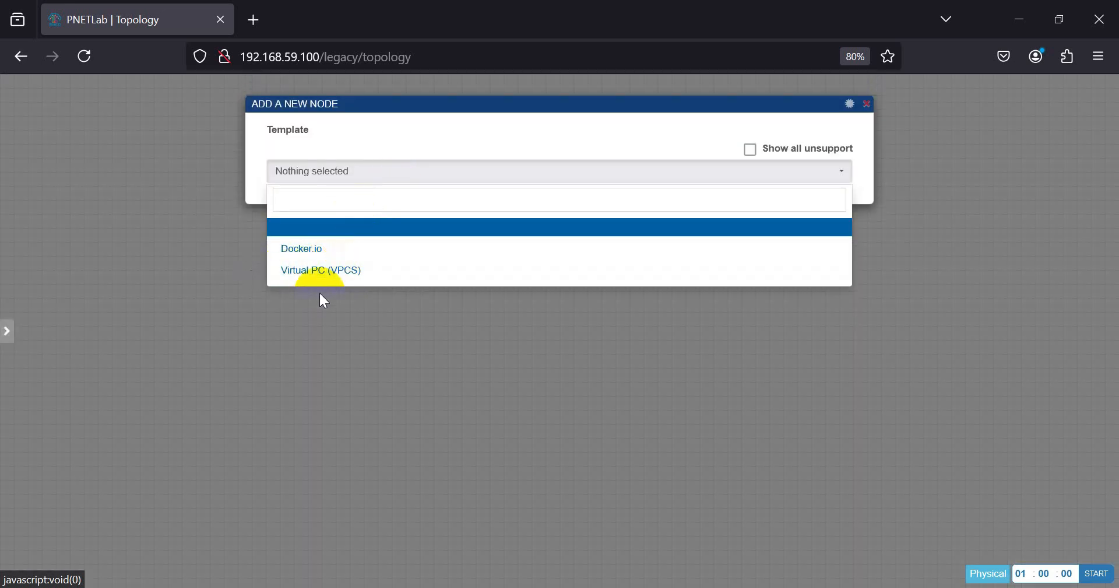
left_click(365, 324)
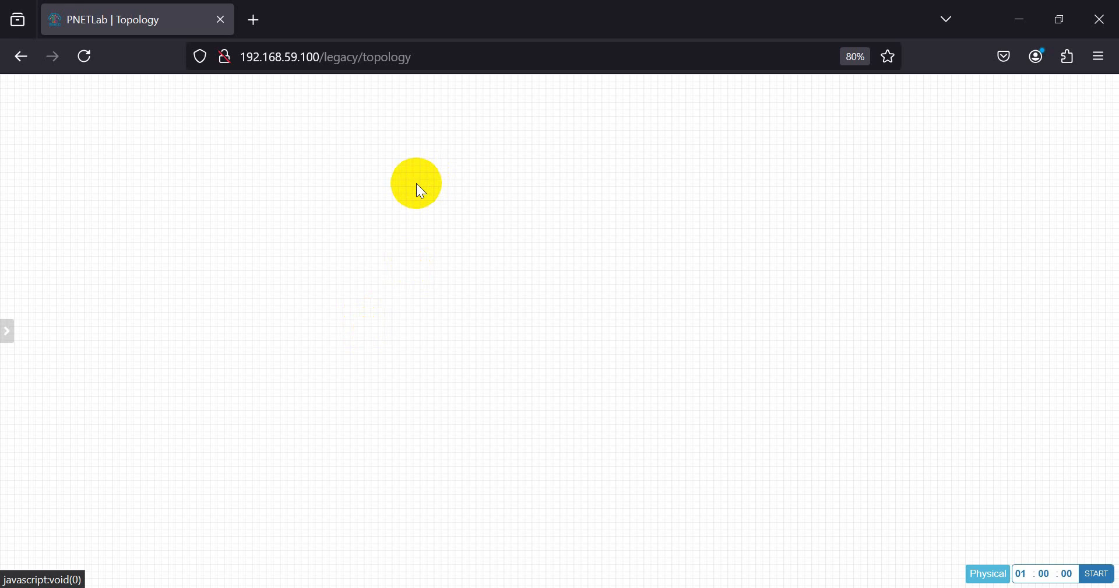
key("alt+Tab")
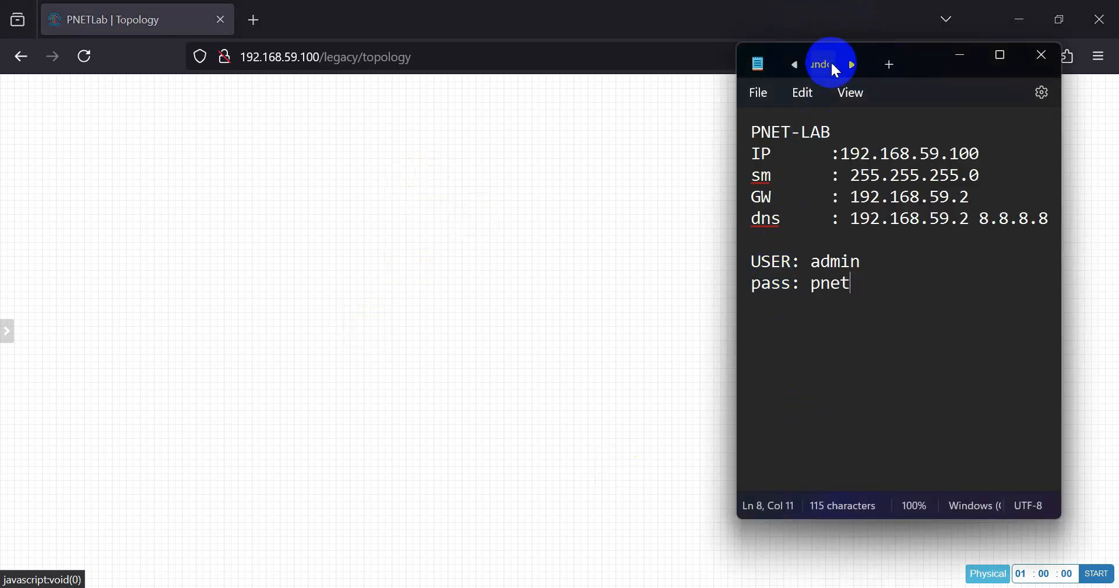
- Show the Rundown PnetLAB notes widened, mark the Install WinSCP-5.17.5-Setup line, then minimize Notepad
left_click(794, 64)
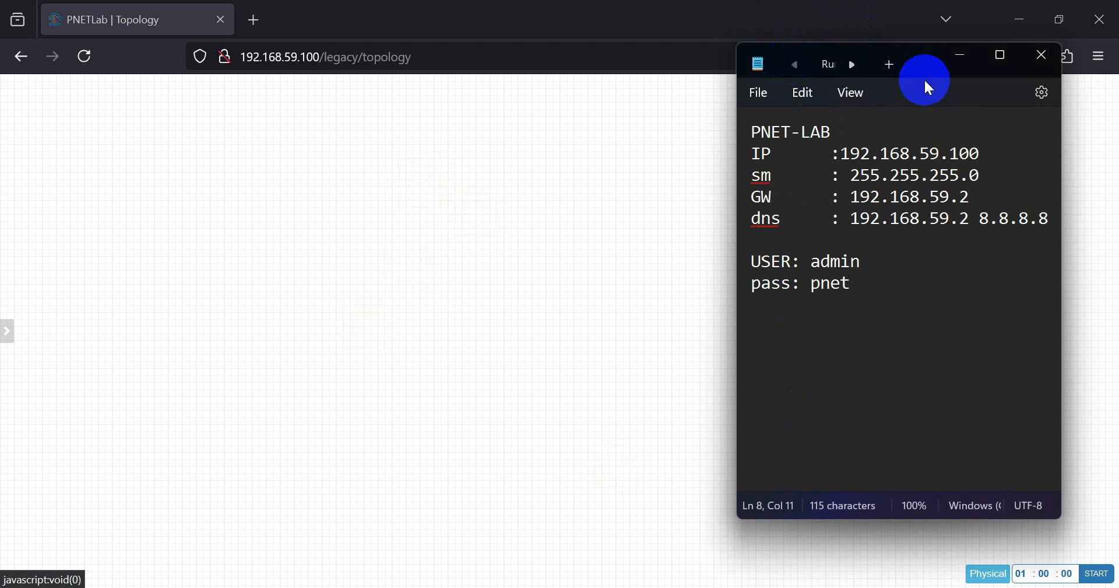
left_click(828, 64)
scroll(824, 260, "up", 4)
left_click_drag(733, 282, 296, 239)
left_click(360, 279)
scroll(356, 281, "up", 1)
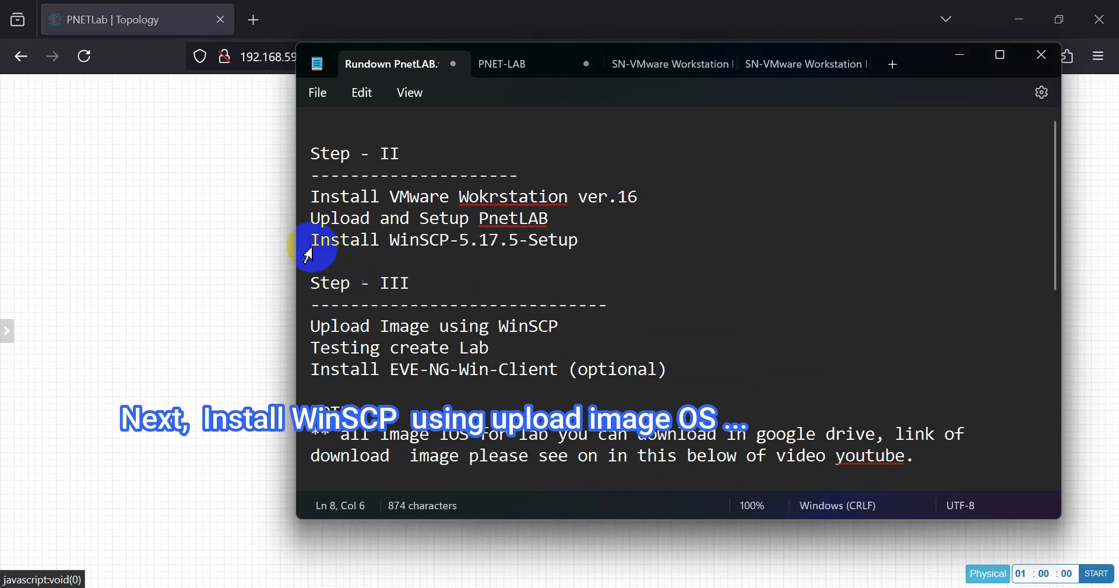
left_click_drag(310, 243, 591, 255)
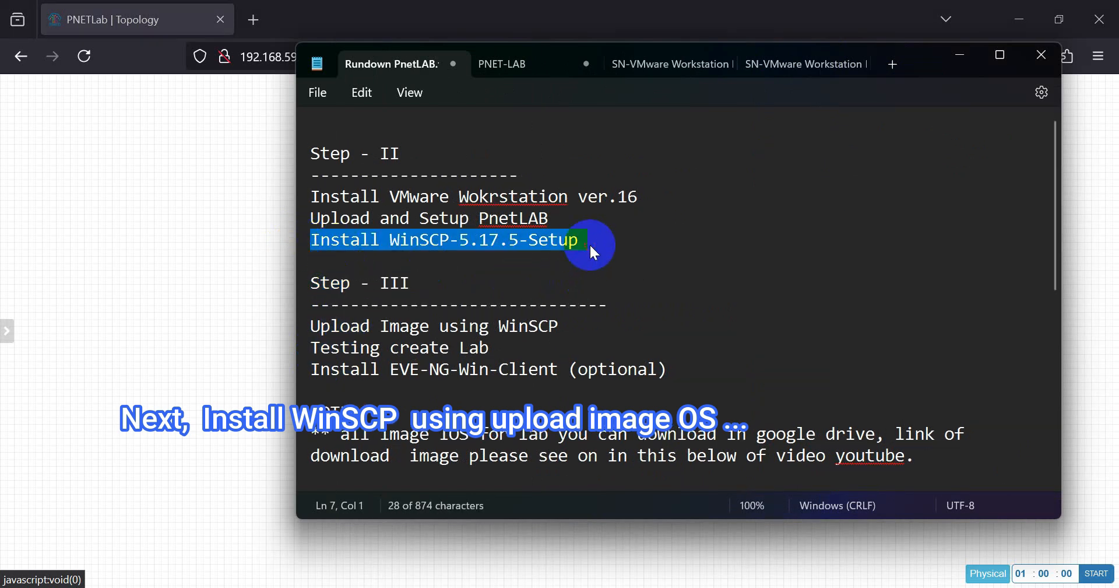
left_click(678, 244)
left_click(959, 57)
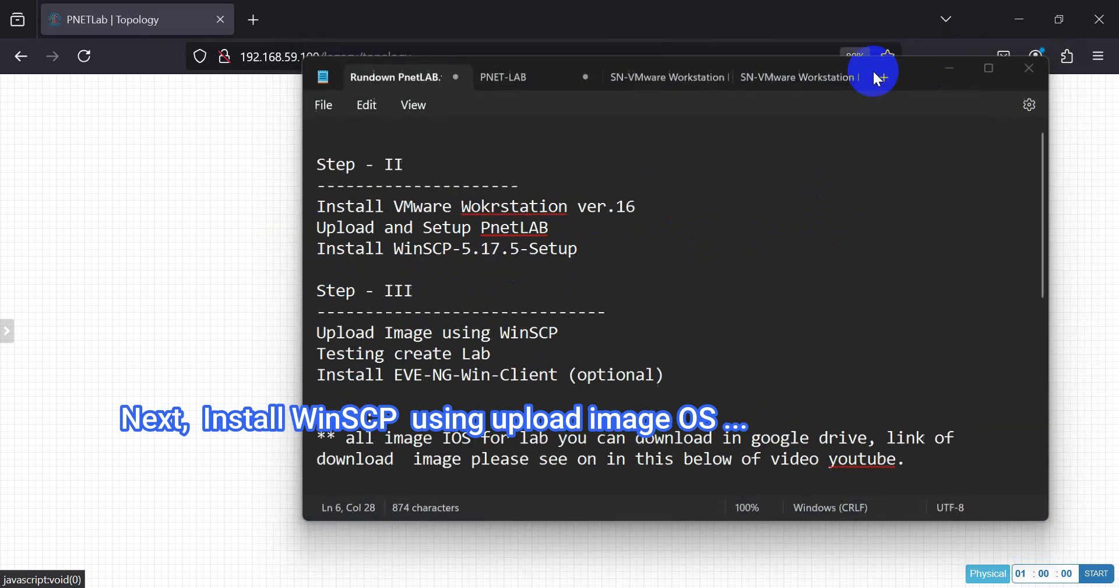
- Run WinSCP-5.17.5-Setup from Downloads and choose to install for all users
left_click(501, 587)
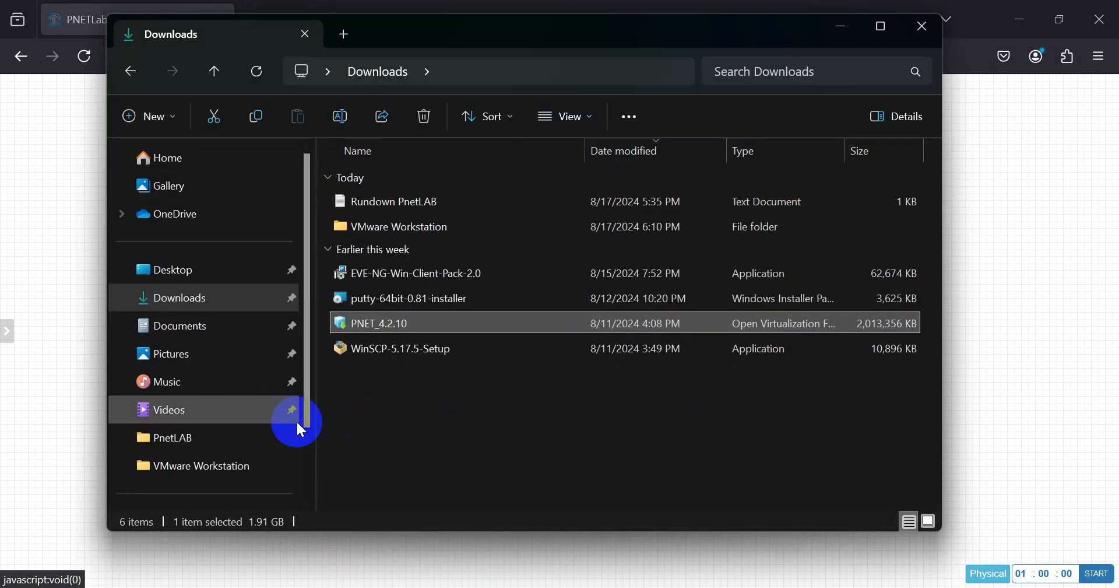
left_click(375, 353)
double_click(377, 354)
left_click_drag(509, 179, 661, 142)
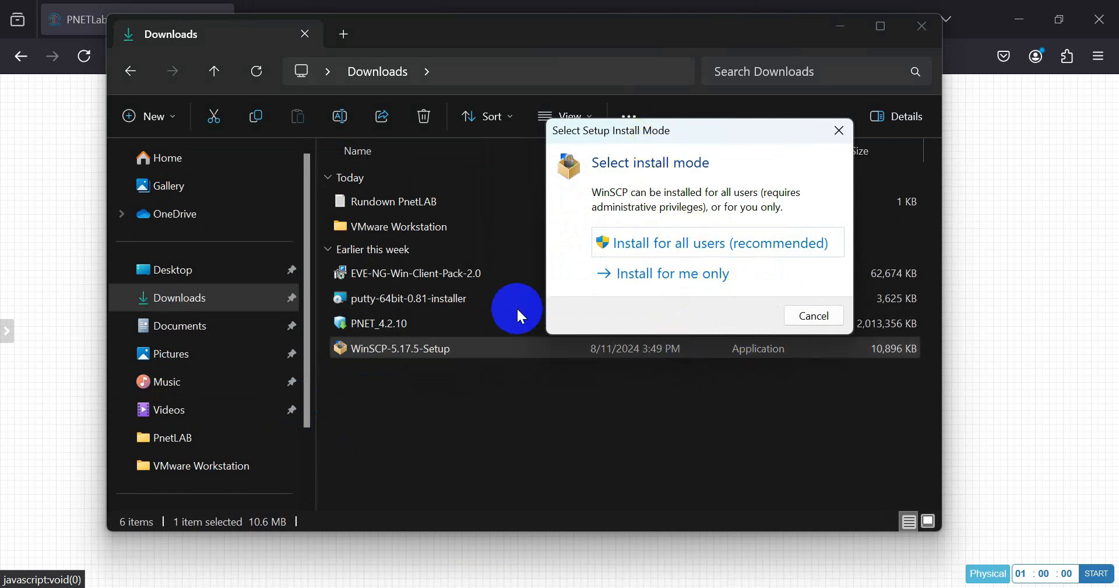
left_click(691, 243)
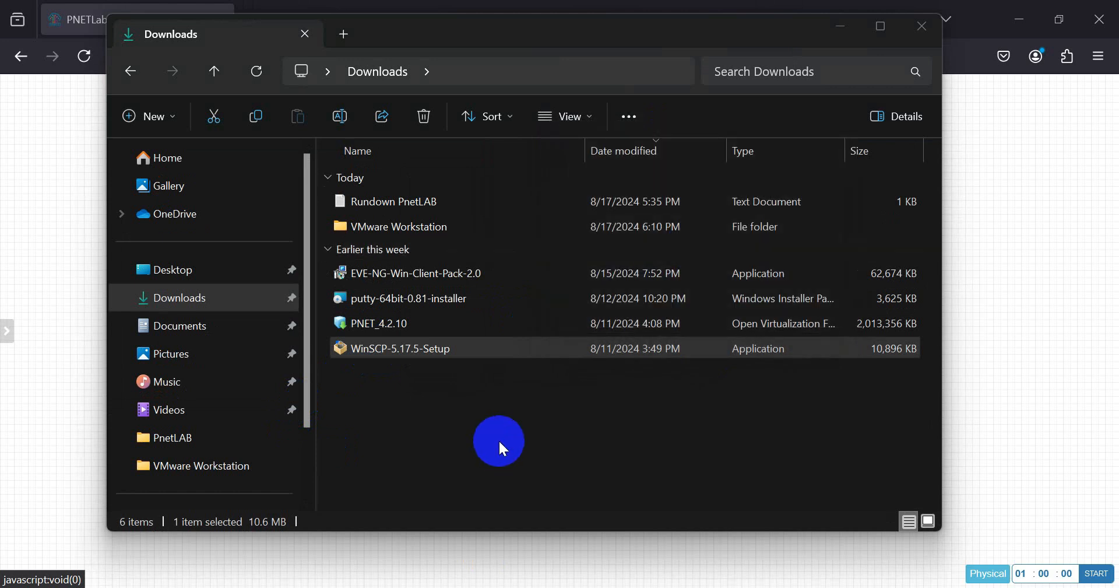
- Accept the licence, keep the typical installation defaults, install, and finish without the Getting started page
left_click(715, 471)
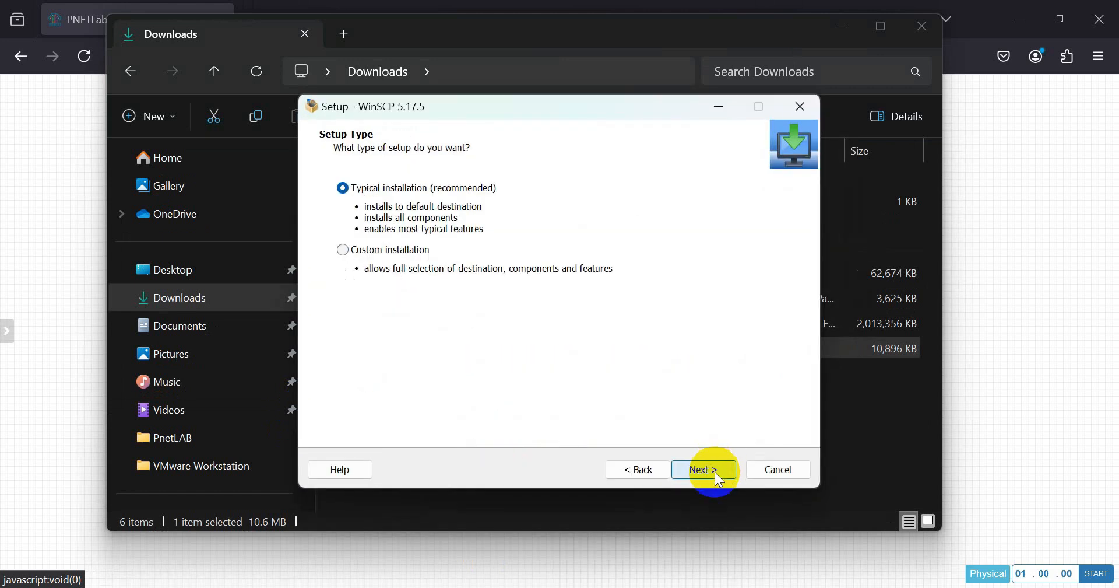
left_click(714, 471)
left_click(714, 471)
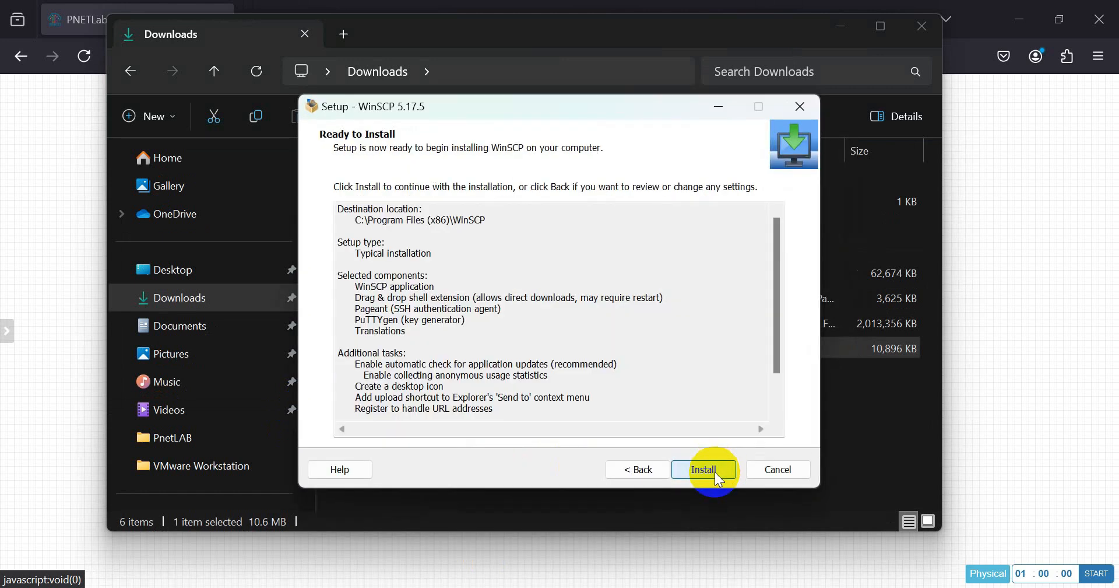
left_click(714, 471)
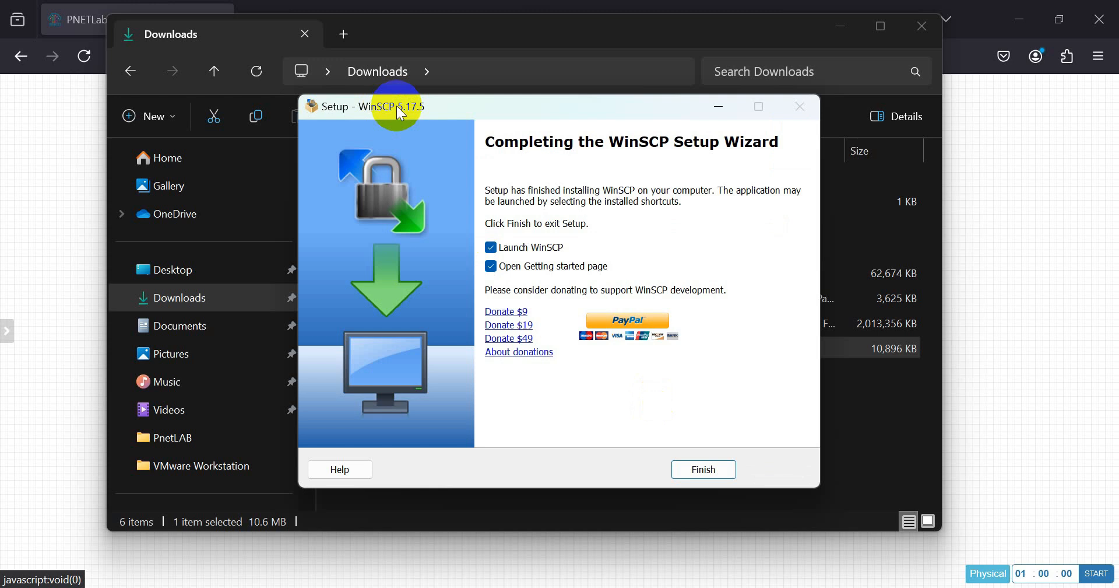
left_click(490, 265)
left_click(704, 472)
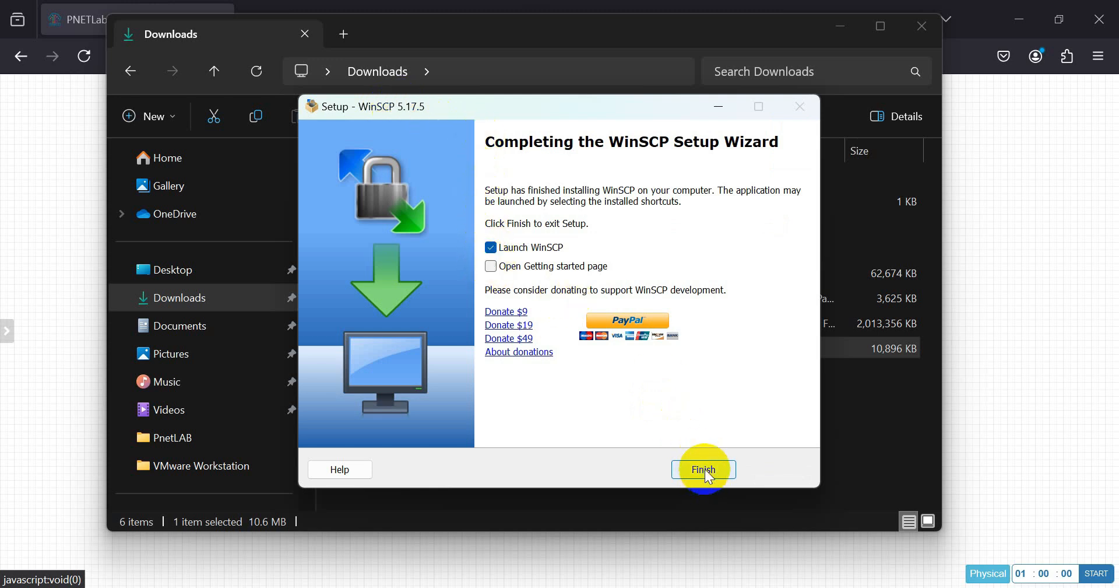
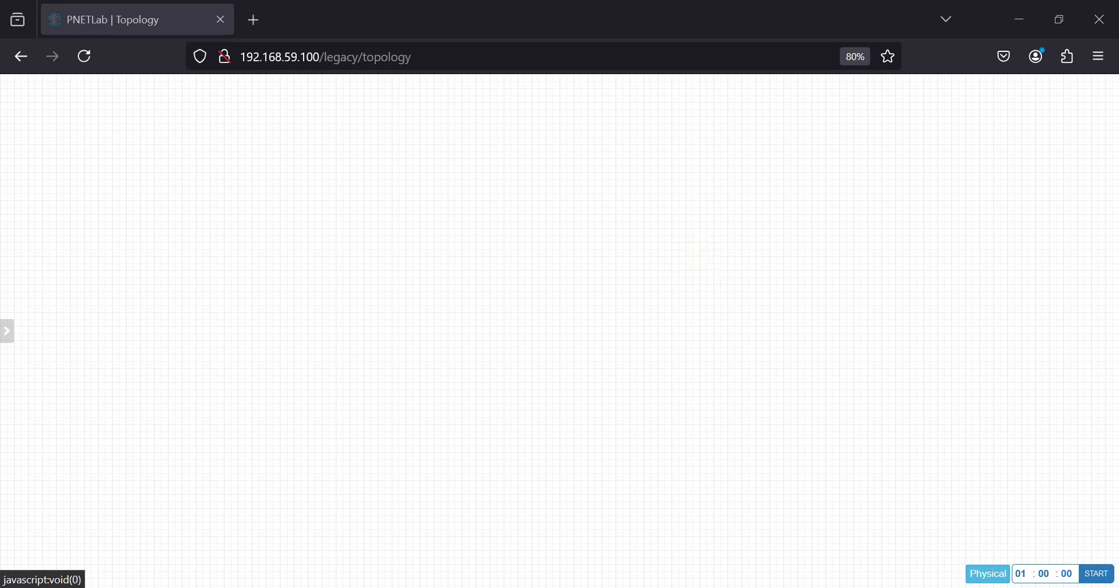
- Review the MIKROTIK checklist by highlighting the heading, Upload Image and Testing create Lab steps
left_click(694, 586)
left_click(516, 204)
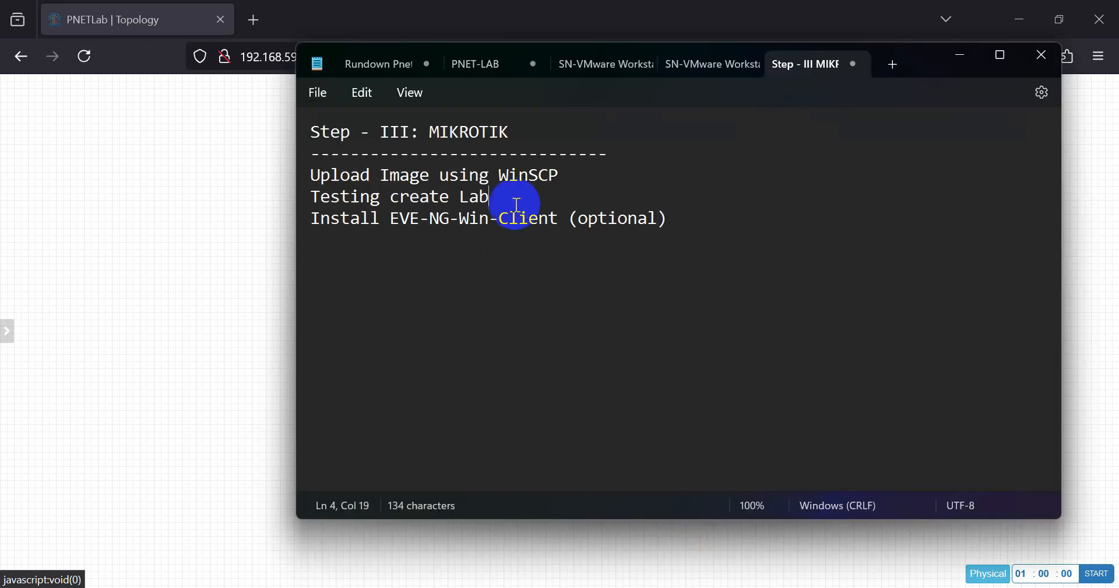
left_click(436, 128)
left_click_drag(439, 134, 501, 132)
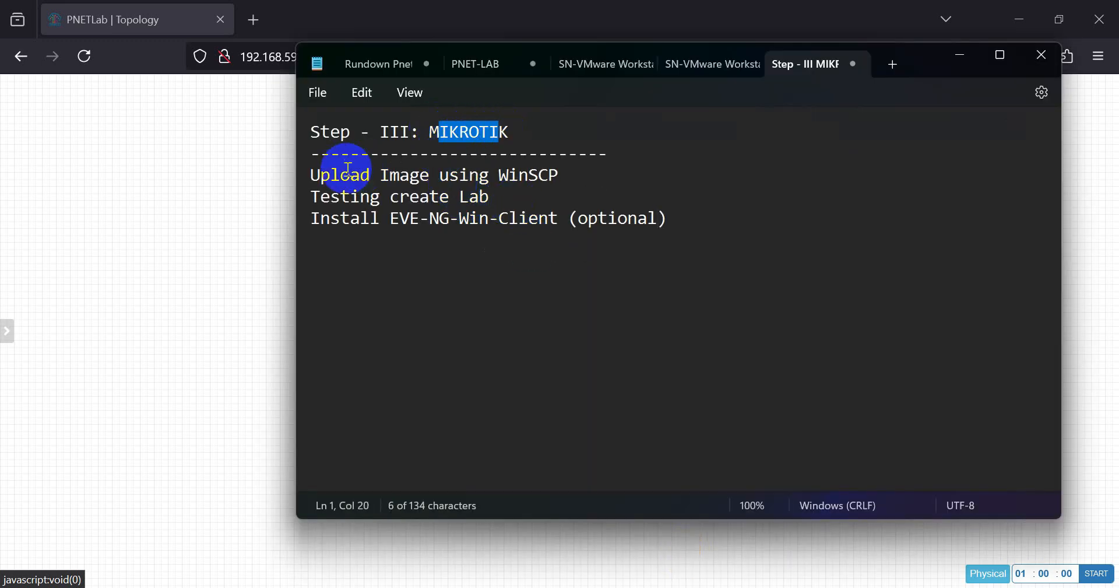
left_click_drag(320, 174, 528, 176)
double_click(528, 176)
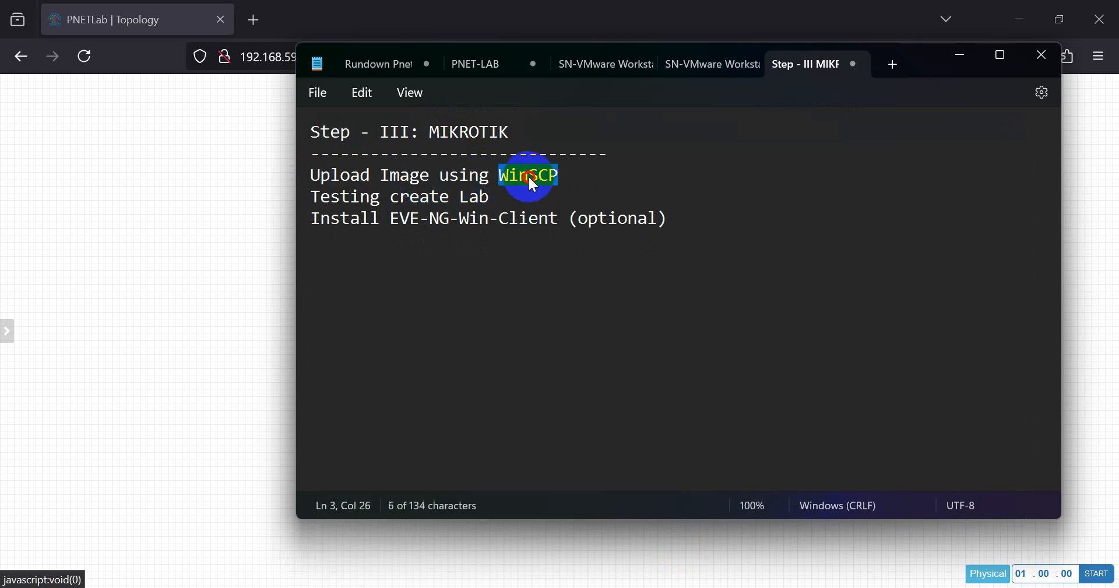
left_click(315, 197)
left_click_drag(318, 201, 505, 207)
left_click(443, 220)
- Highlight the optional EVE-NG-Win-Client install line and the upload and lab-creation steps
left_click_drag(318, 221, 587, 221)
left_click(590, 221)
double_click(590, 220)
left_click_drag(690, 222, 313, 219)
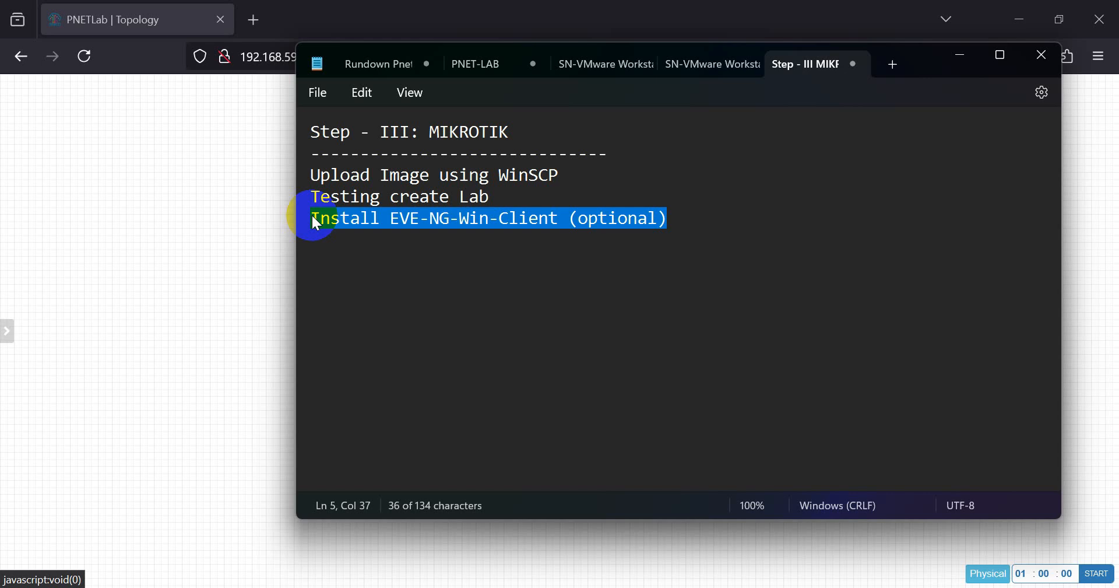
left_click(375, 220)
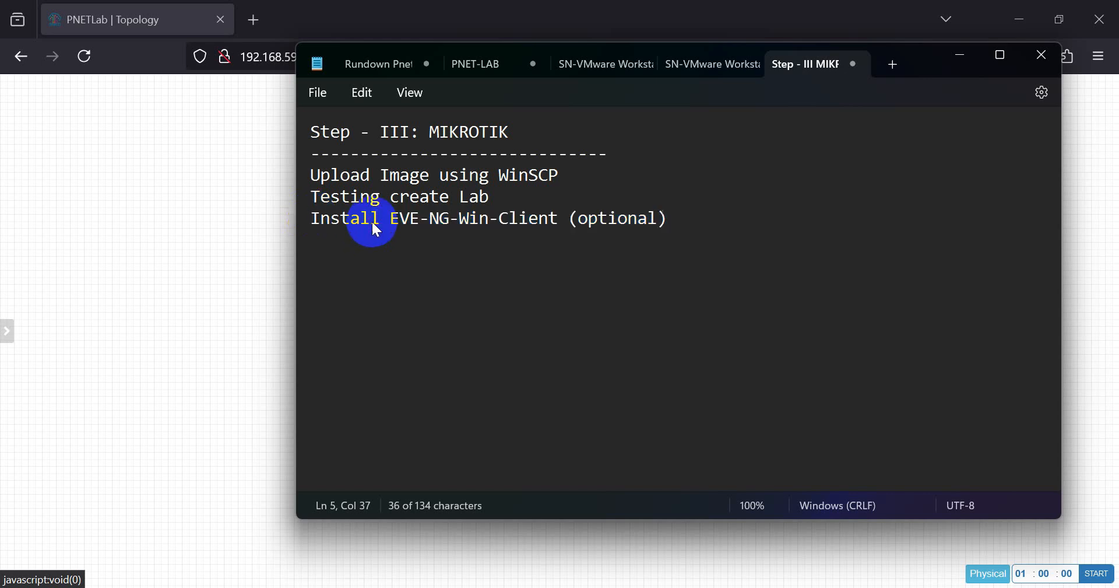
triple_click(315, 221)
left_click(547, 253)
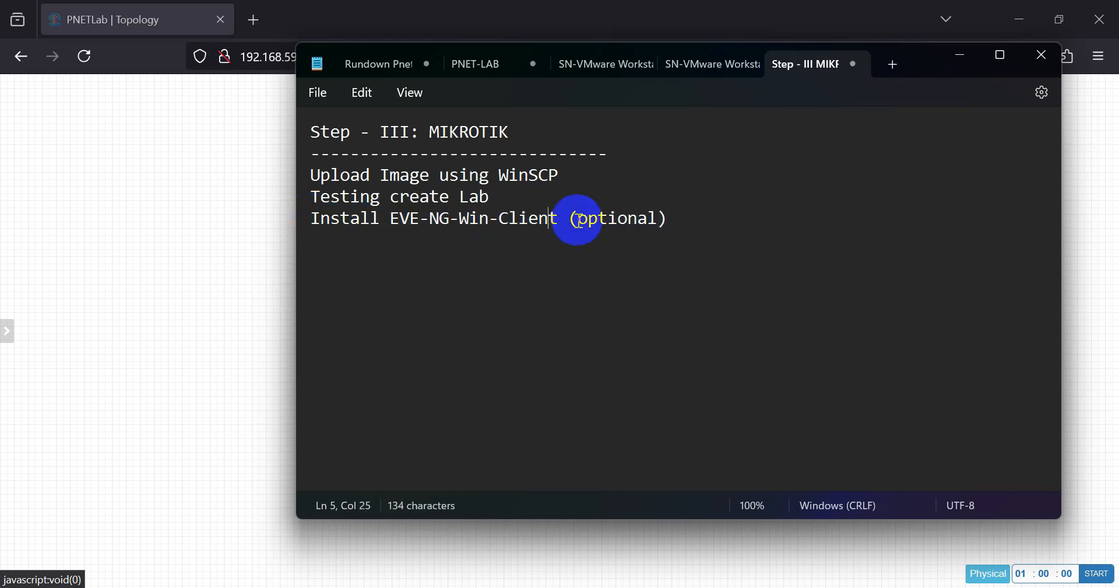
left_click_drag(505, 200, 306, 174)
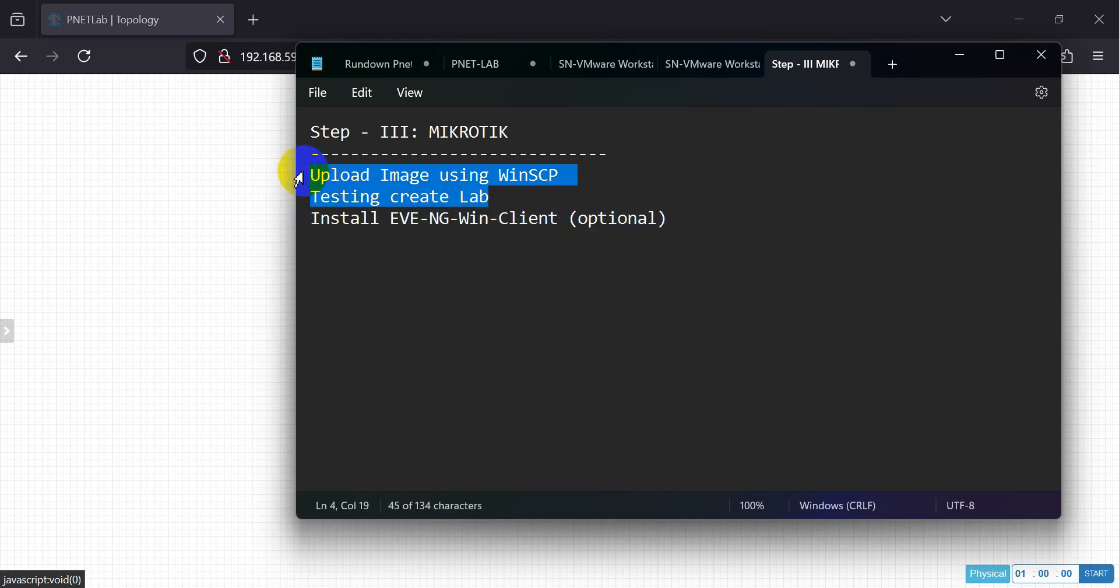
- Insert a 'DOWNLOAD WINBOX' line right after 'Testing create Lab', then minimize Notepad
left_click(495, 197)
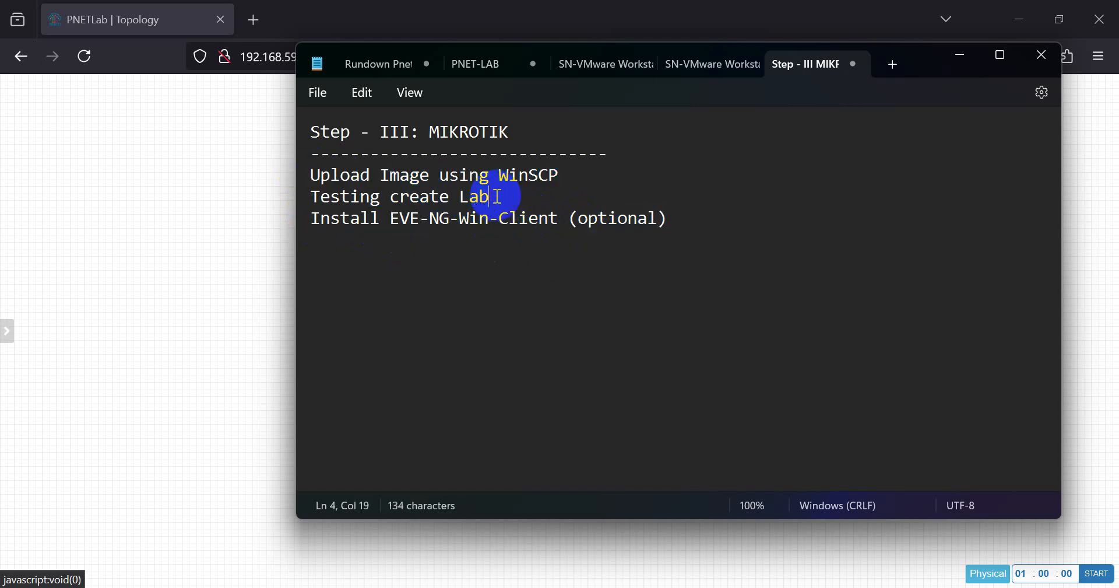
key("Return")
type("DOW")
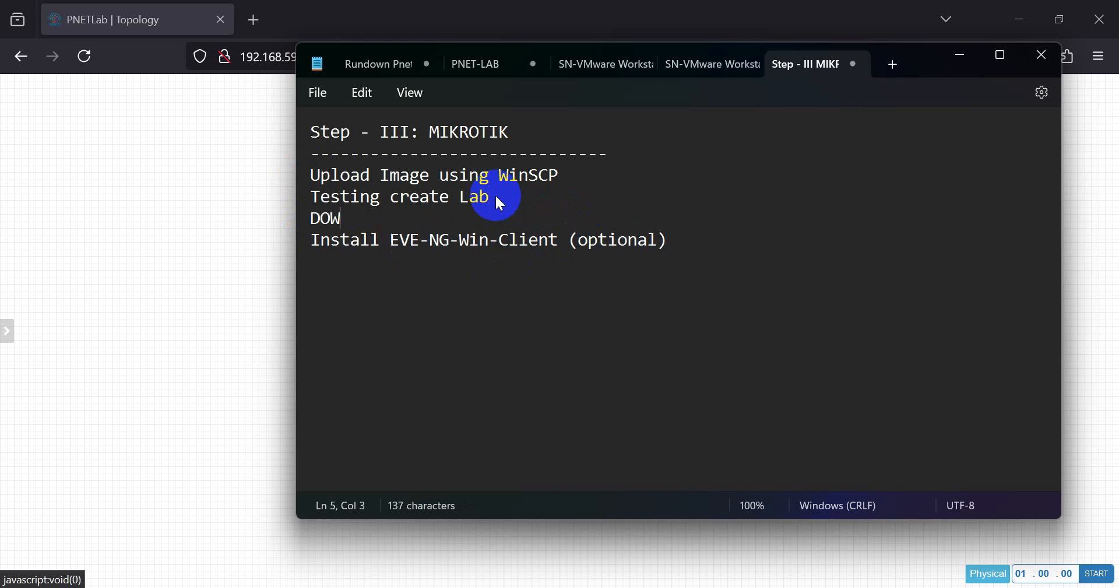
type("NLOAD WINBOX")
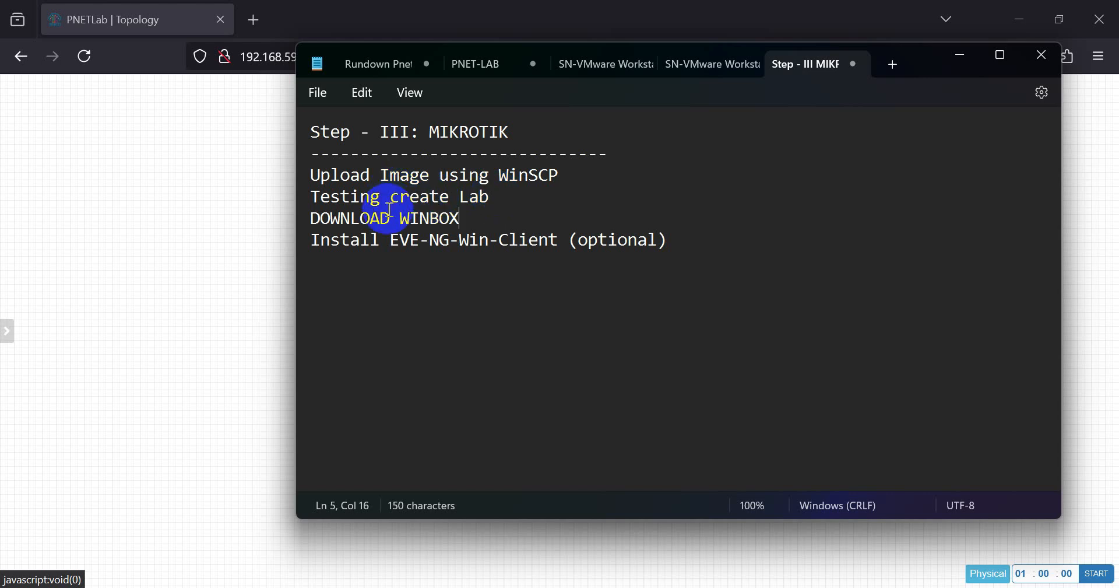
left_click(955, 58)
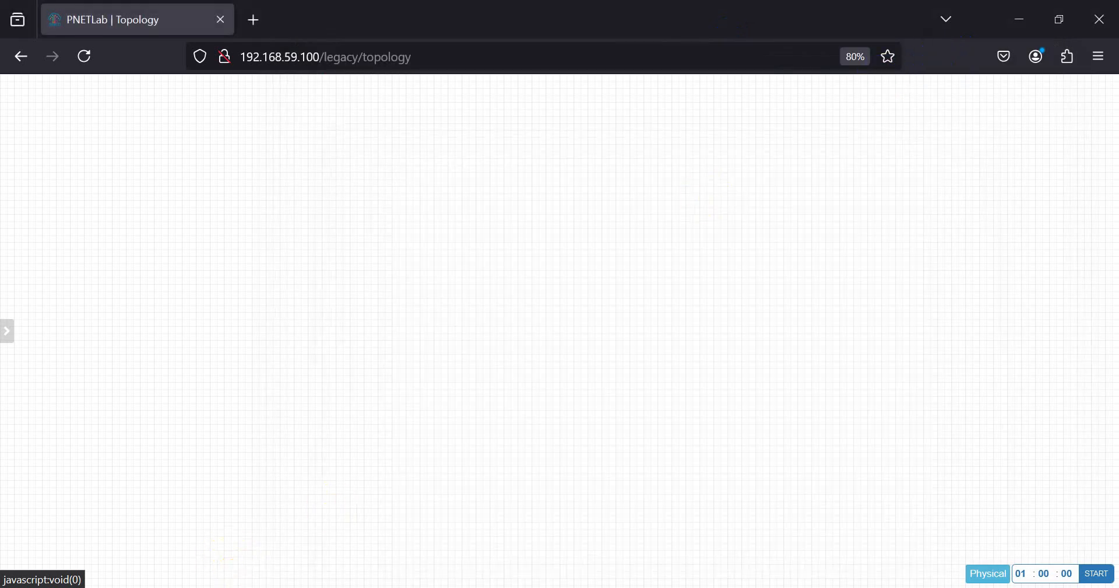
- Launch WinSCP from Start search and check the PNETLab server address in the browser
left_click(242, 587)
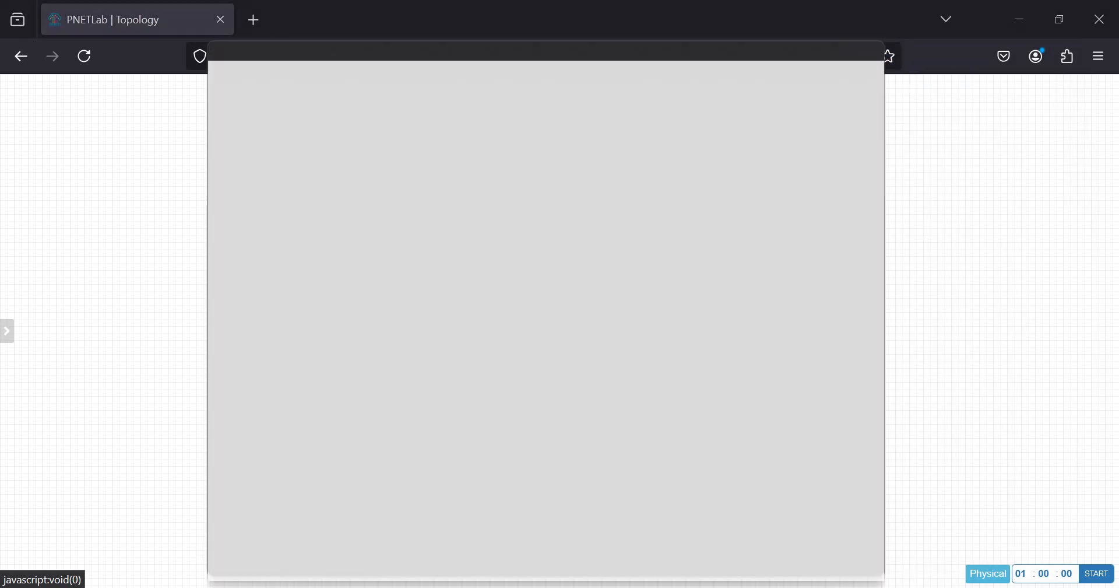
type("WIN")
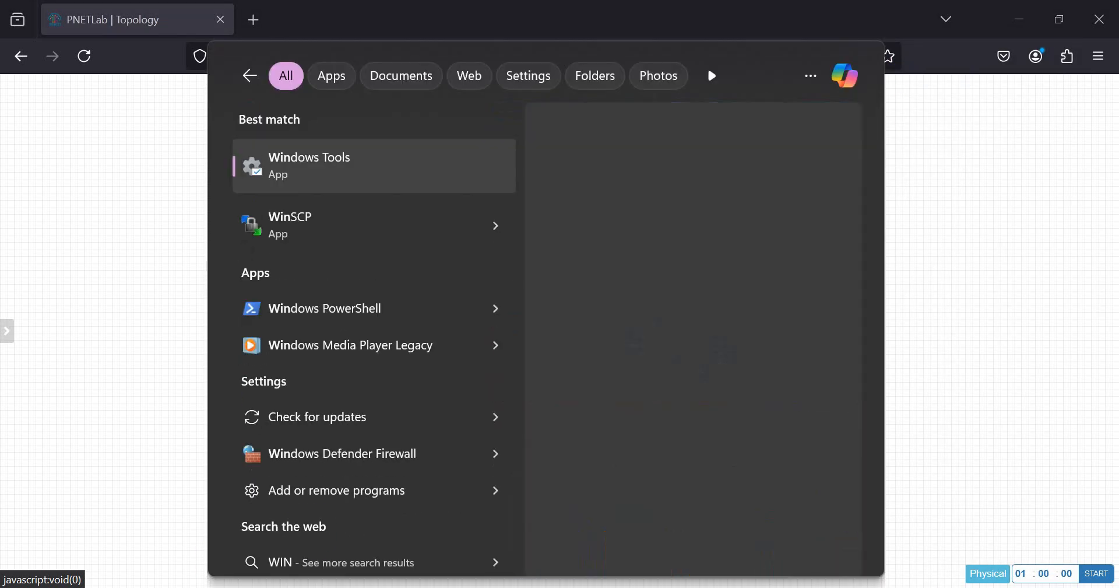
left_click(332, 233)
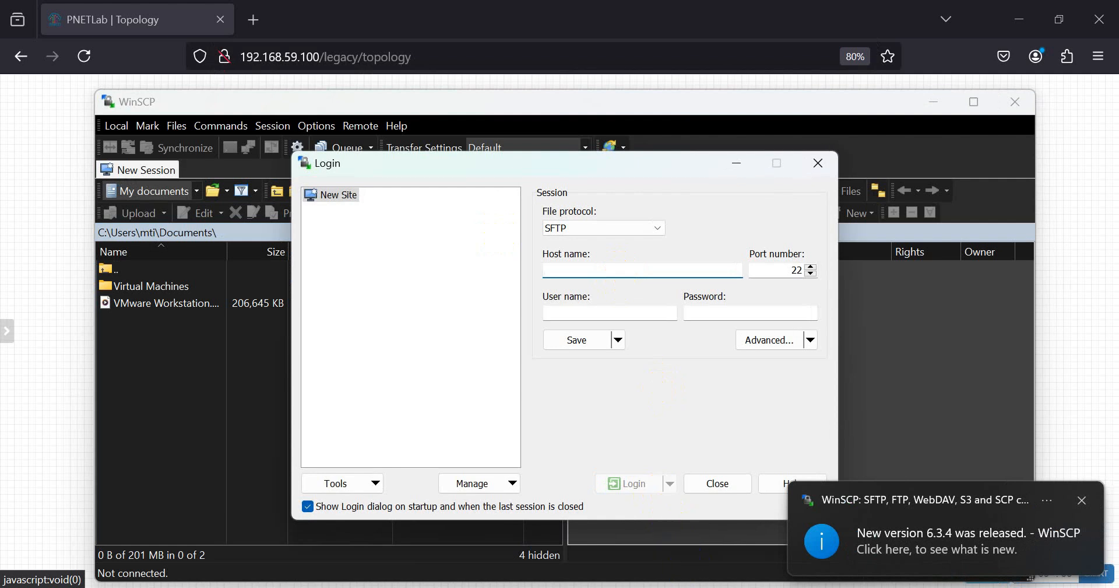
mouse_move(688, 585)
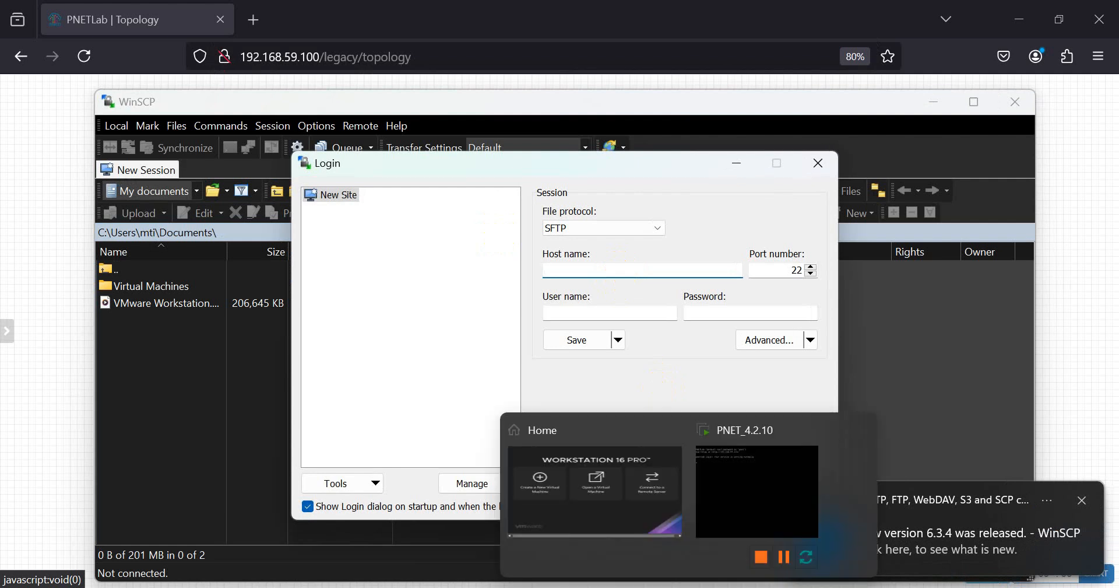
left_click(54, 127)
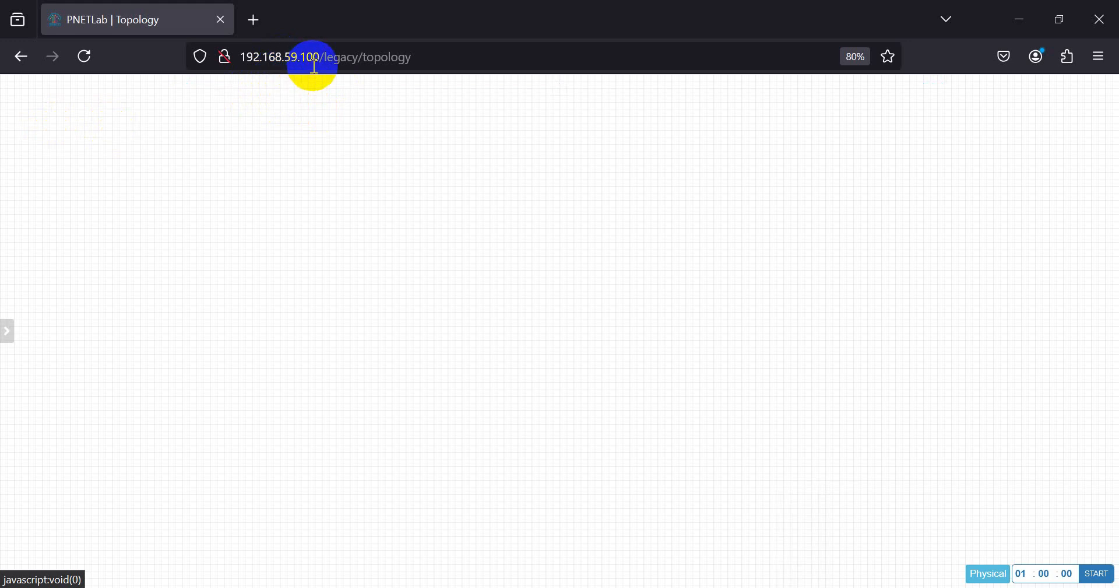
left_click(420, 59)
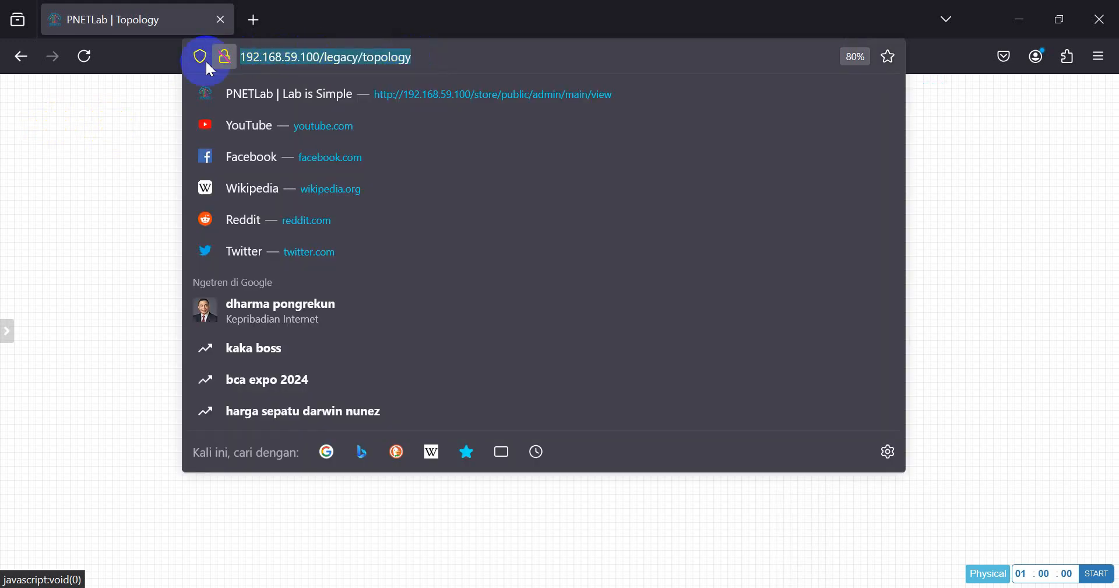
left_click(83, 115)
mouse_move(3, 190)
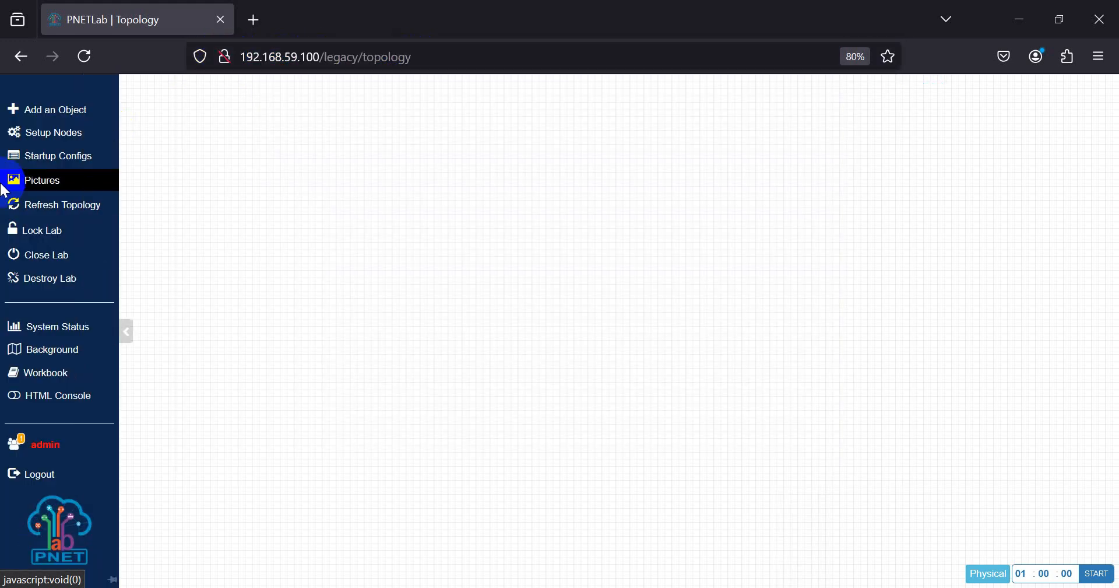
- Log in to host 192.168.59.100 as user root with the server password
left_click(759, 584)
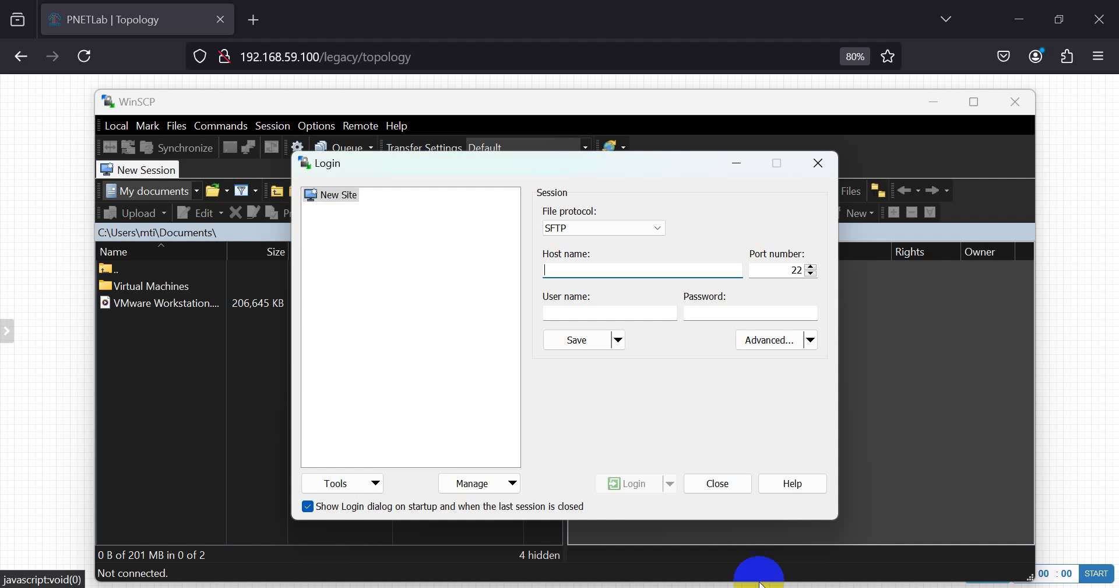
type("1")
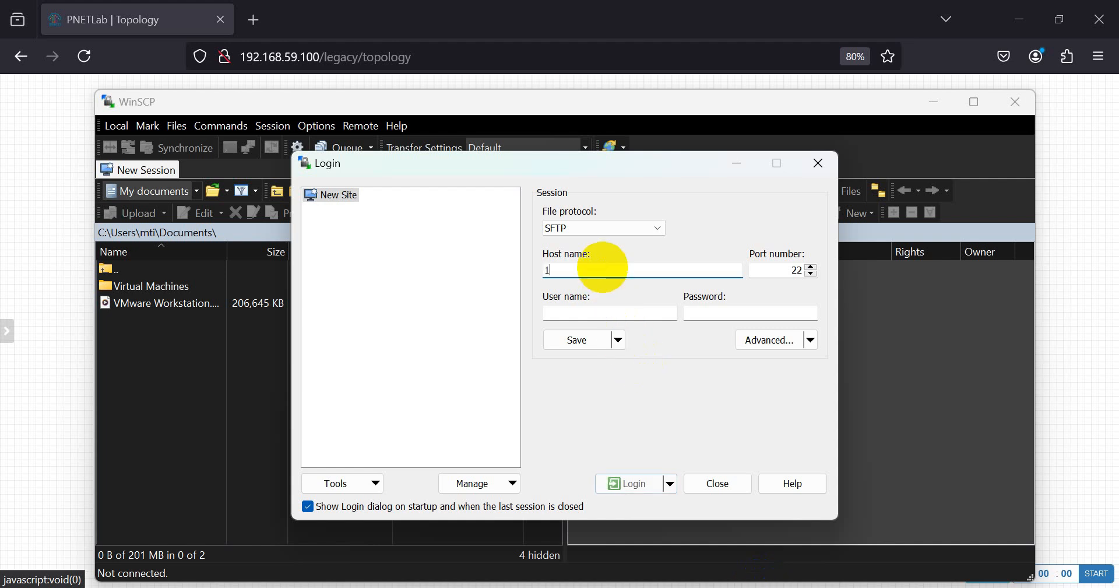
type("92.168.")
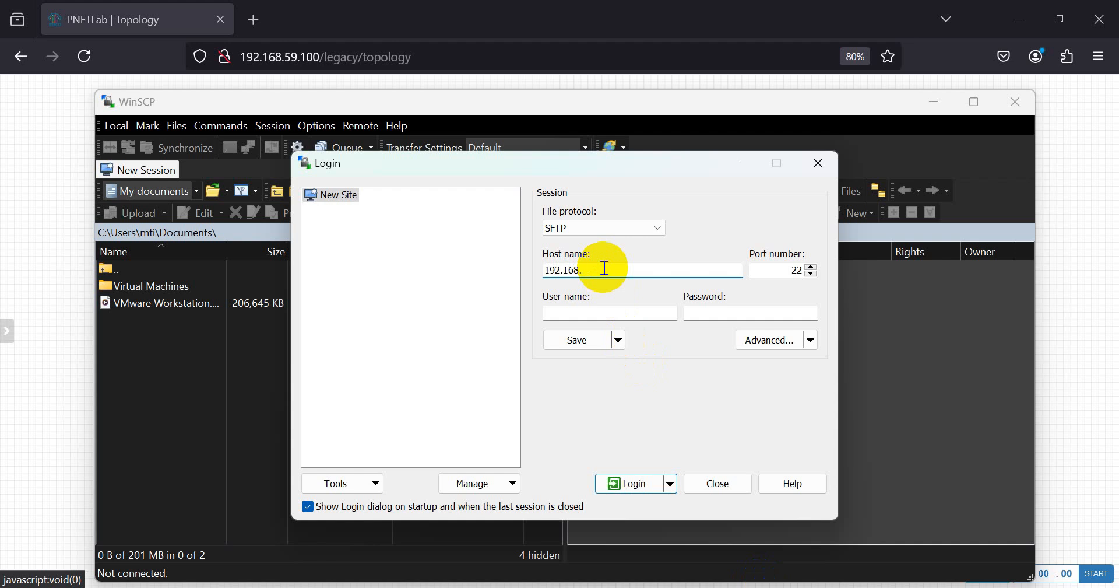
type("59.100")
key("Tab")
key("Tab")
type("ROOT")
key("BackSpace")
key("BackSpace")
key("BackSpace")
key("BackSpace")
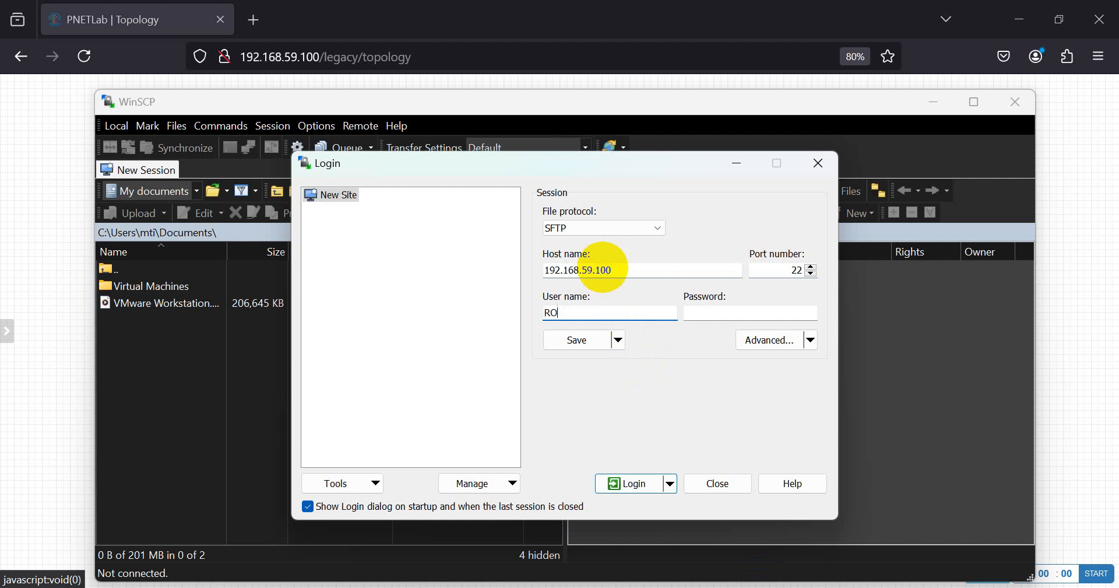
type("root")
key("Tab")
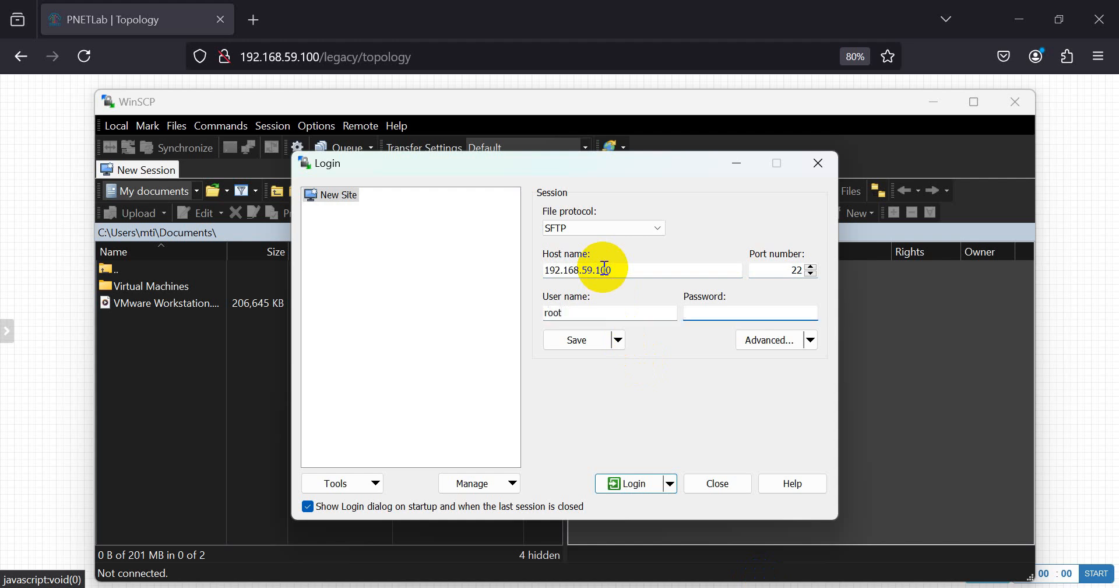
type("eve")
left_click(645, 481)
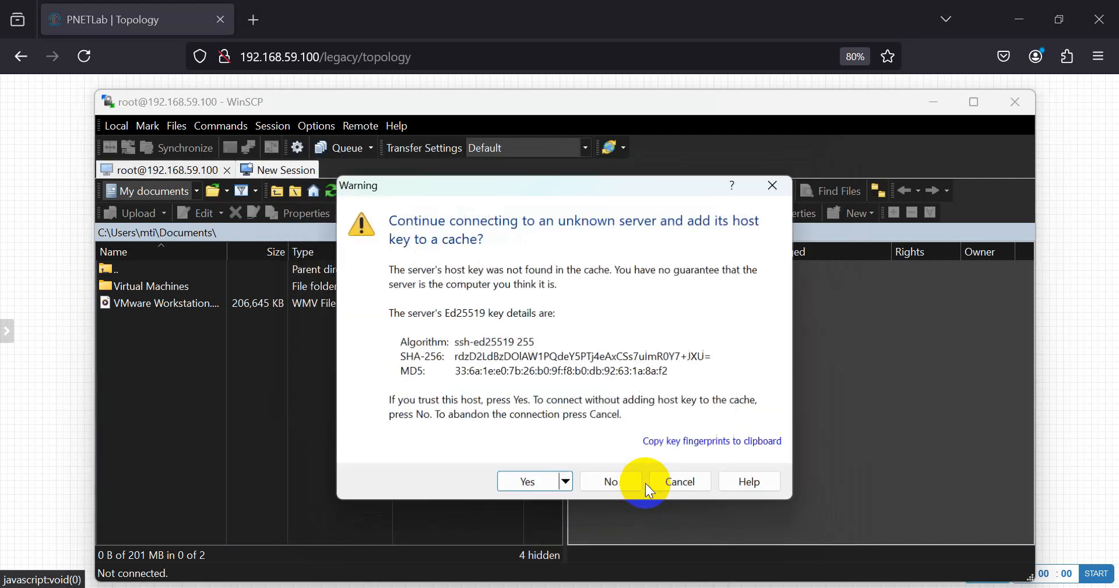
- Trust the host key, then browse the remote pane from root to /opt/unetlab/addons/qemu
left_click(503, 484)
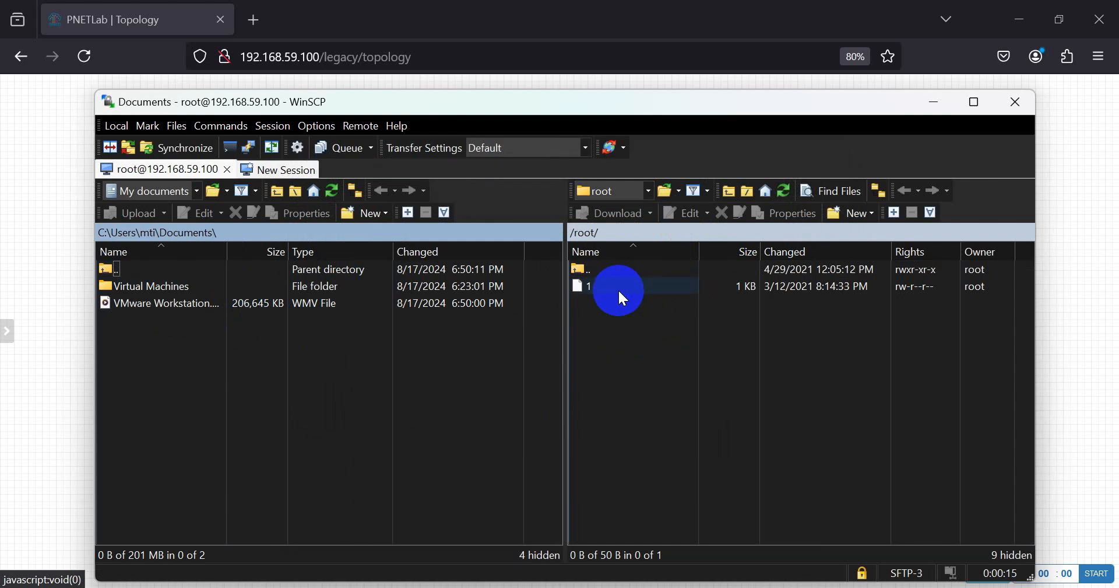
left_click(593, 263)
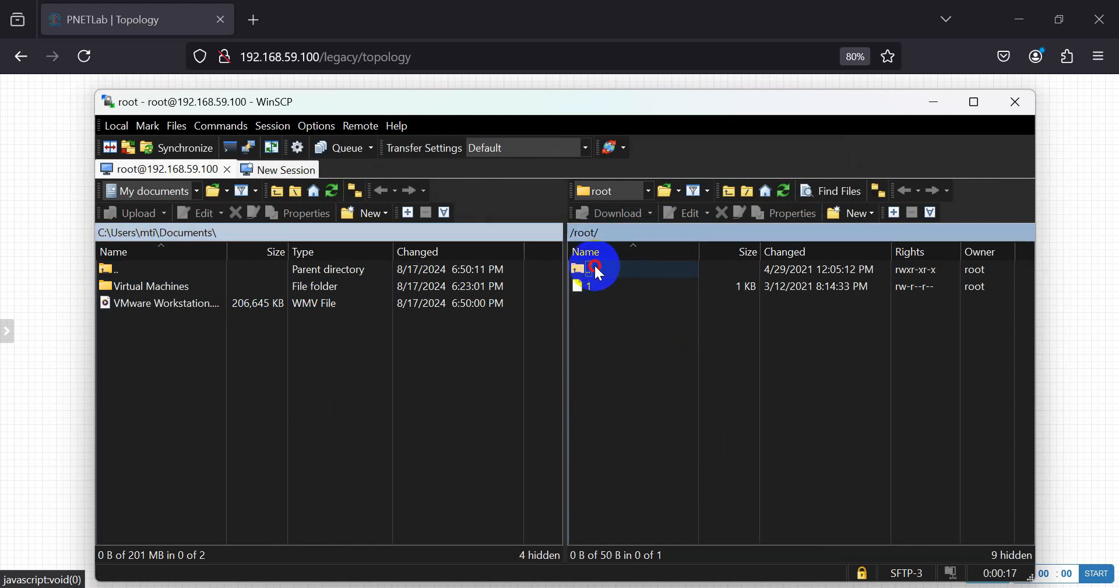
double_click(593, 263)
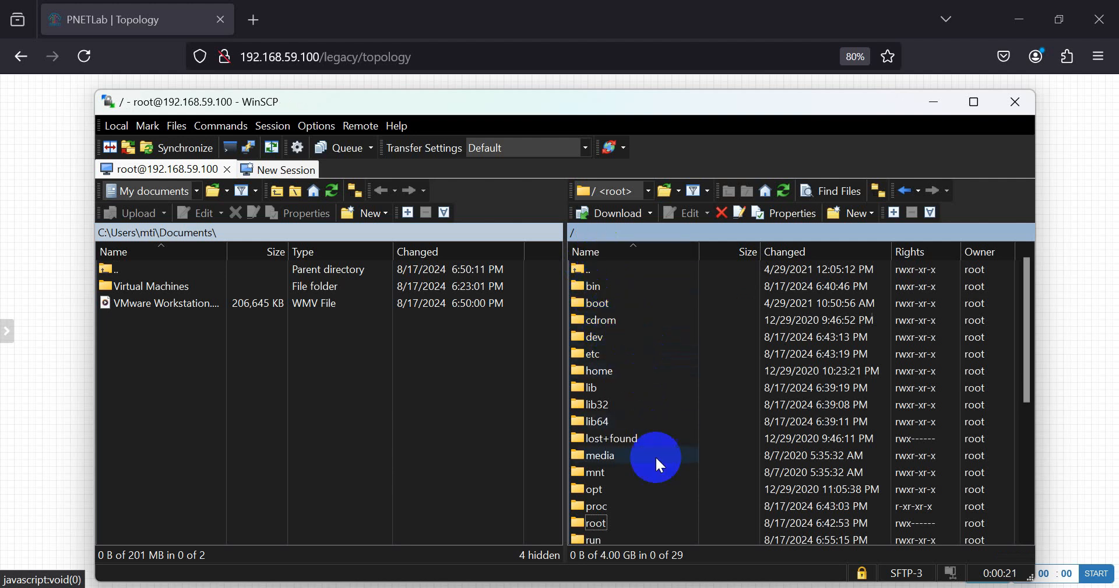
double_click(600, 493)
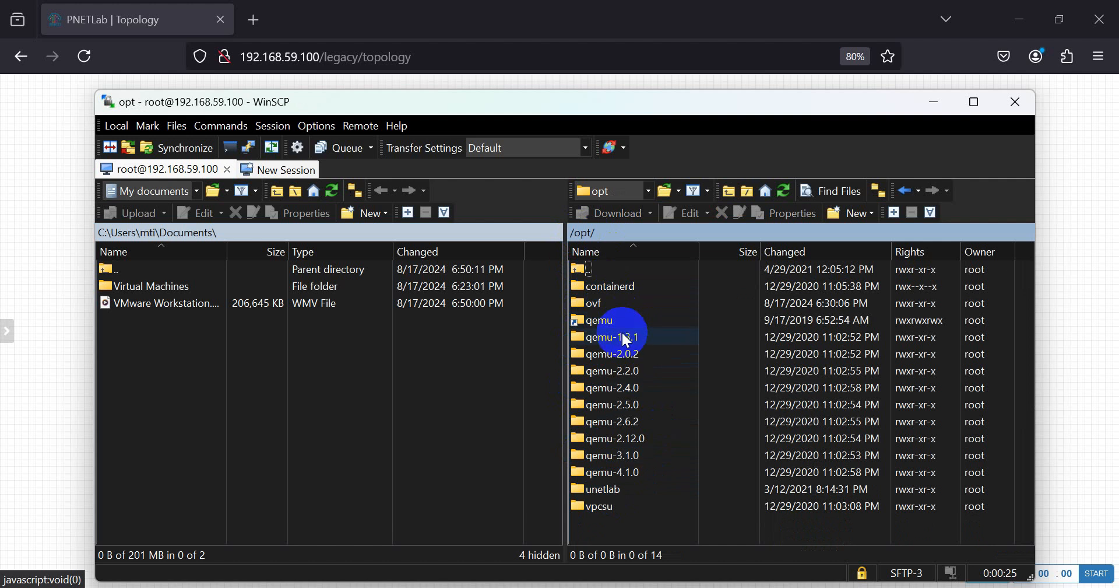
double_click(599, 489)
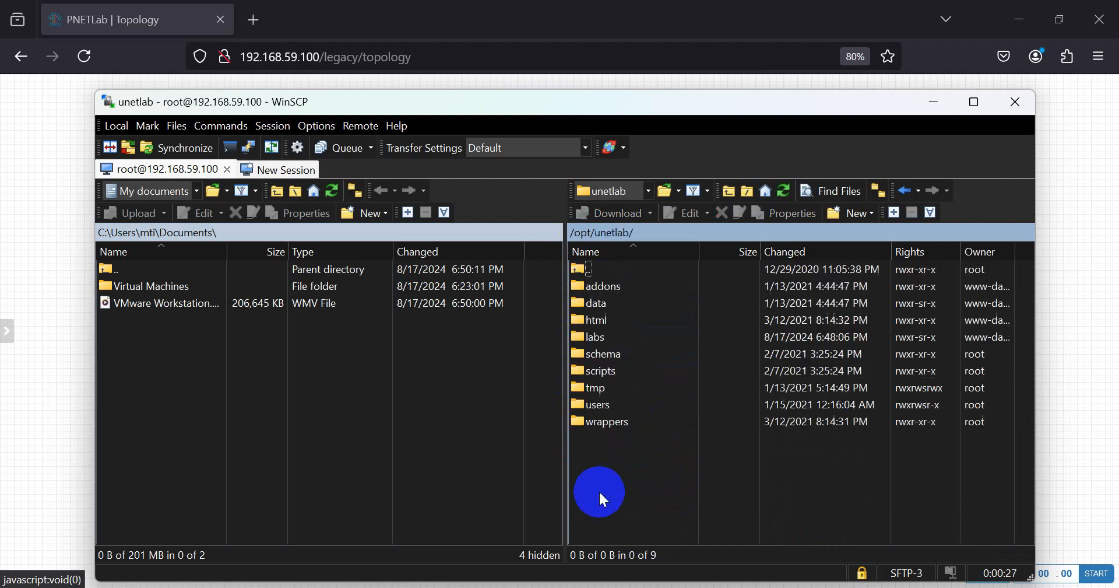
double_click(601, 288)
left_click(591, 319)
double_click(591, 319)
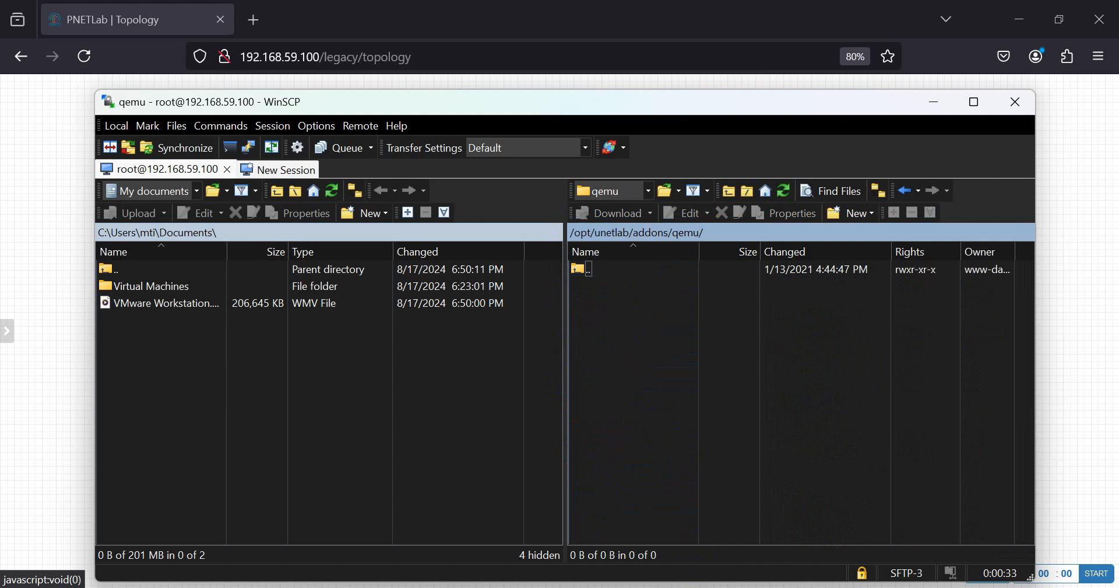
key("alt+Tab")
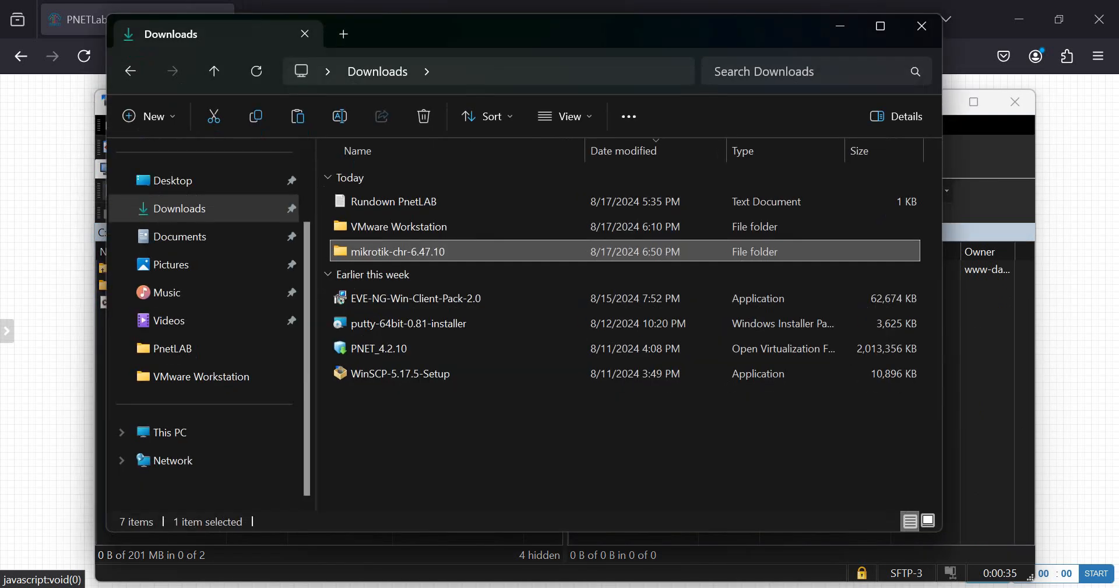
left_click(199, 210)
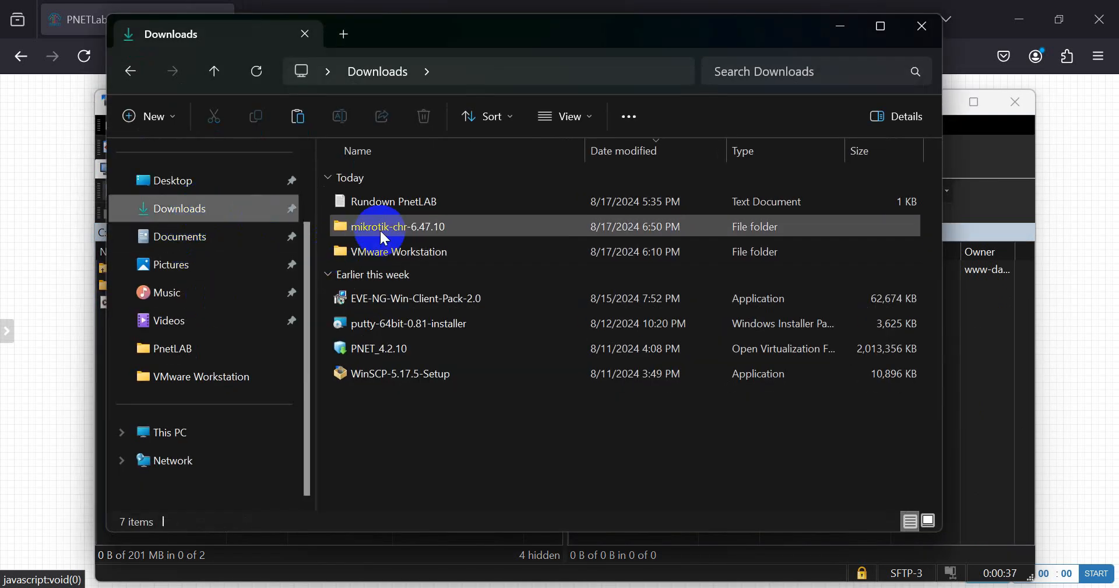
double_click(381, 230)
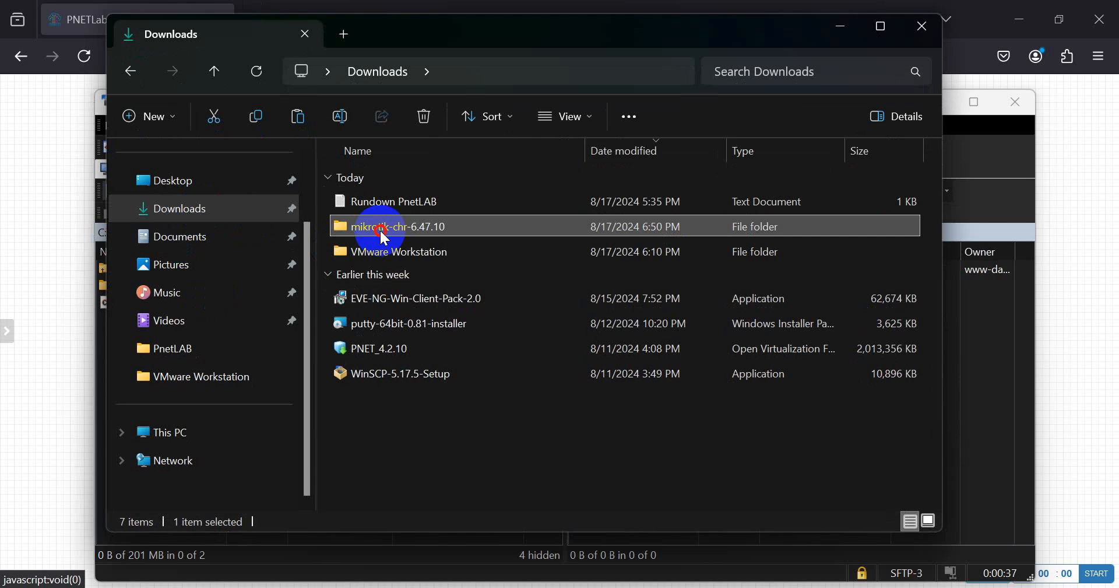
left_click(179, 209)
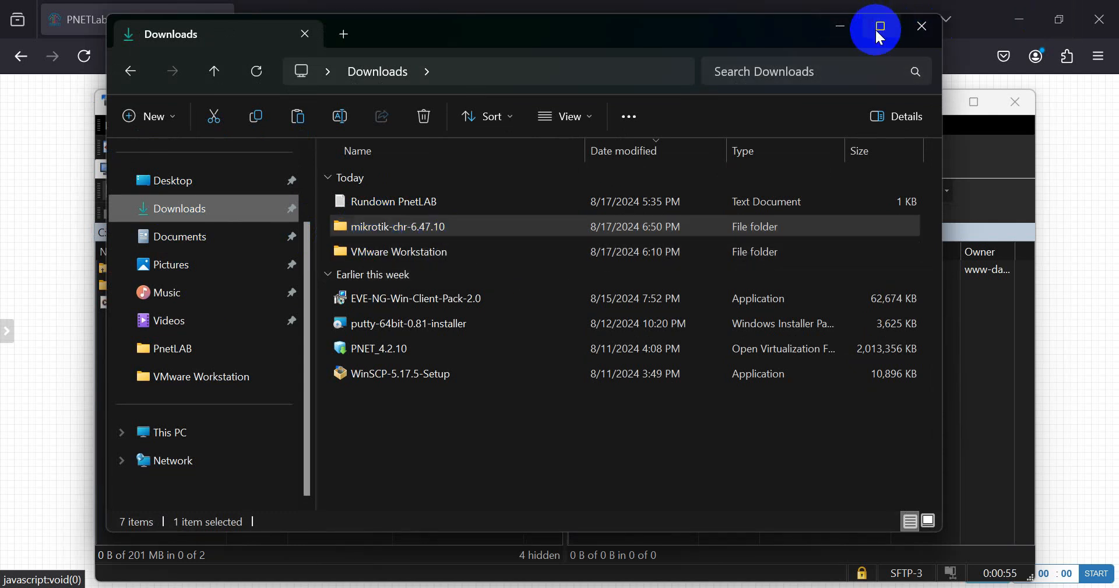
left_click(852, 25)
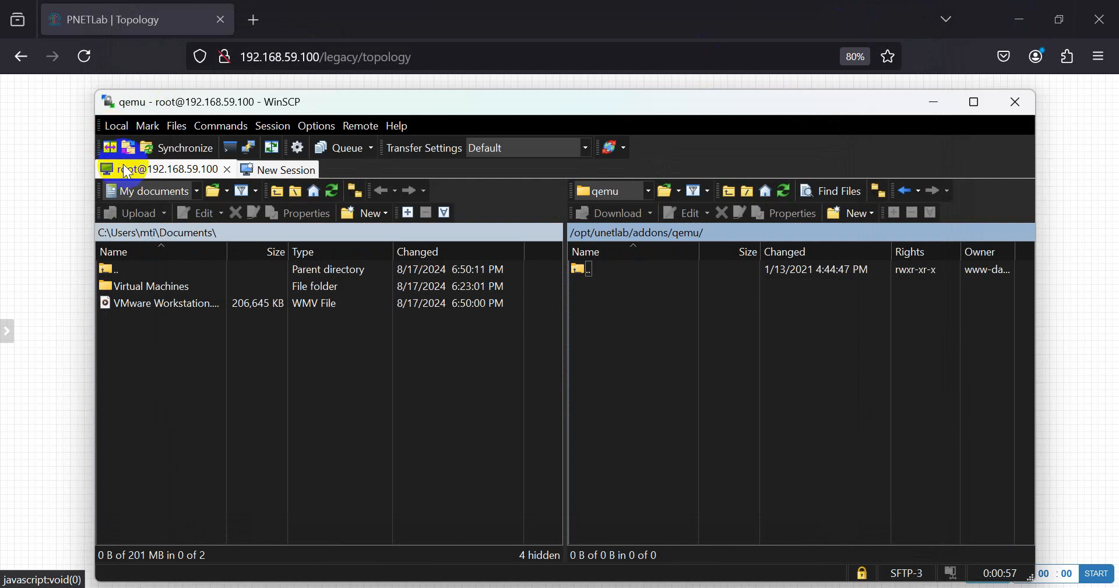
- Upload the mikrotik-chr-6.47.10 folder from local Downloads into the server's qemu folder
left_click(111, 268)
double_click(110, 268)
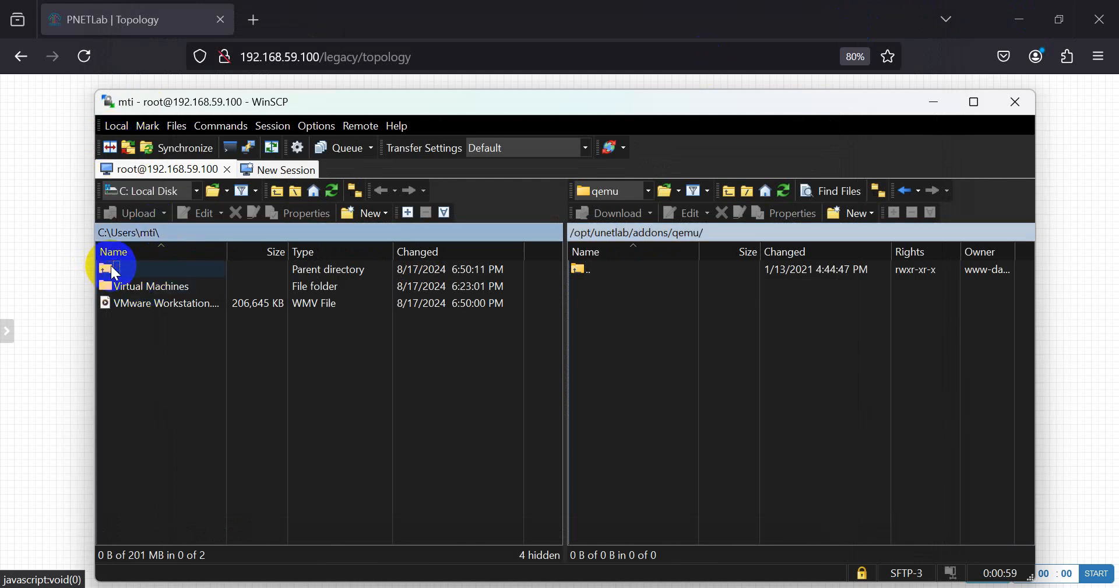
left_click(135, 349)
double_click(138, 339)
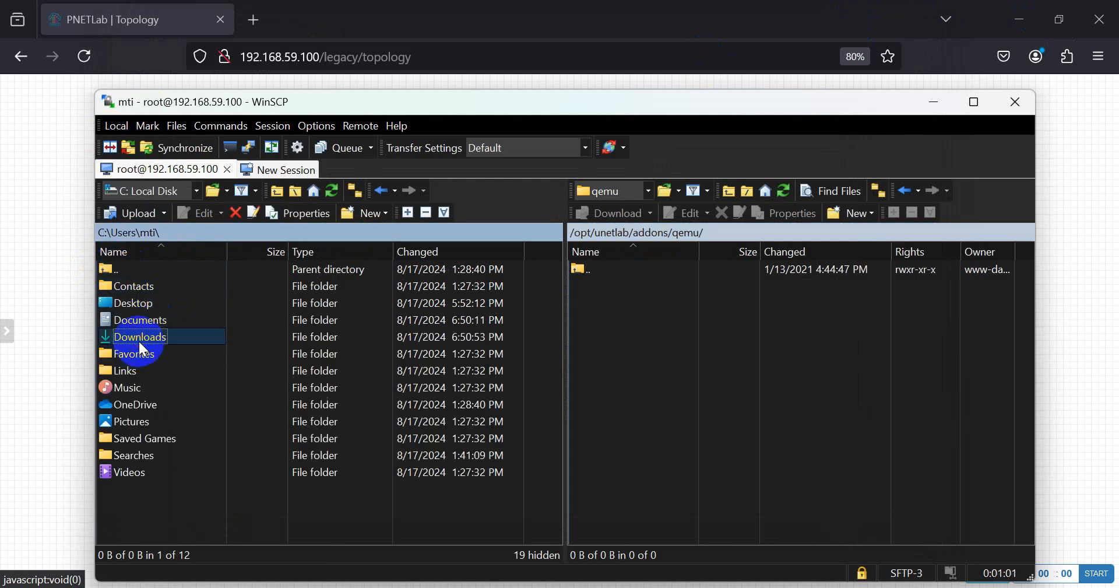
left_click(156, 287)
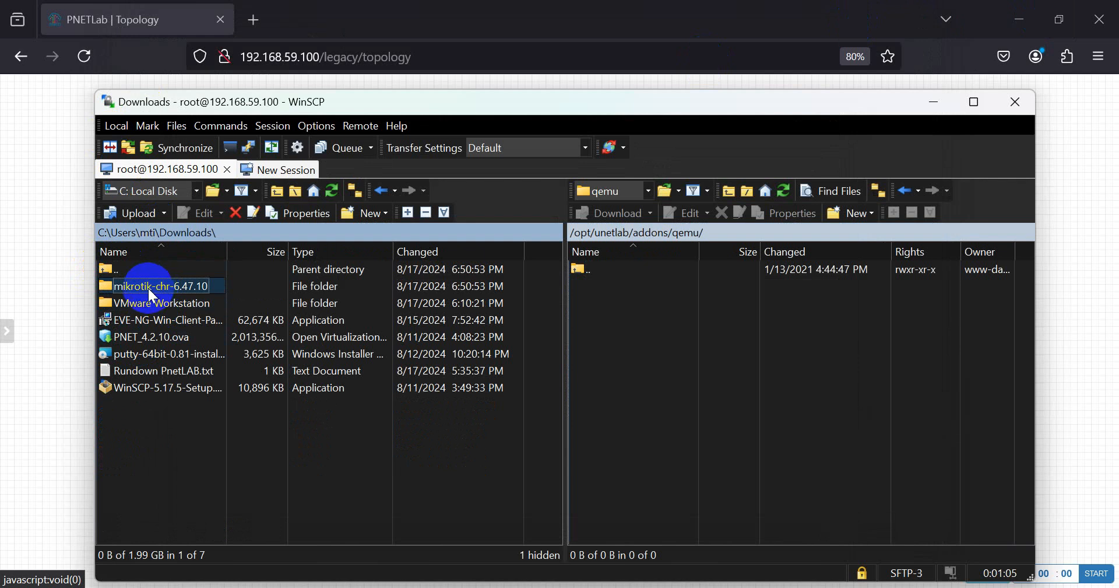
left_click_drag(151, 294, 639, 358)
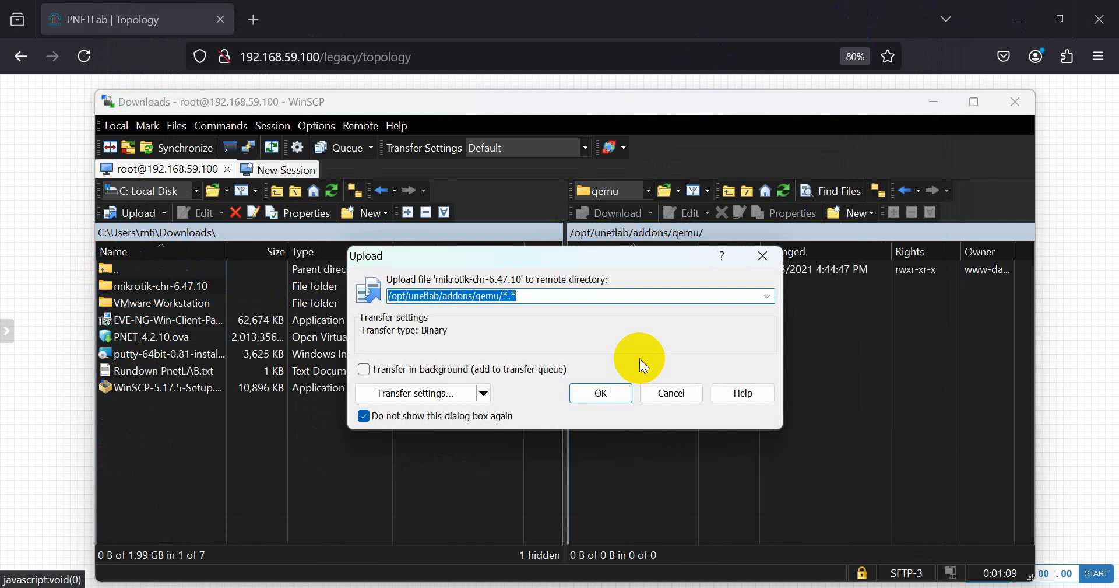
left_click(604, 394)
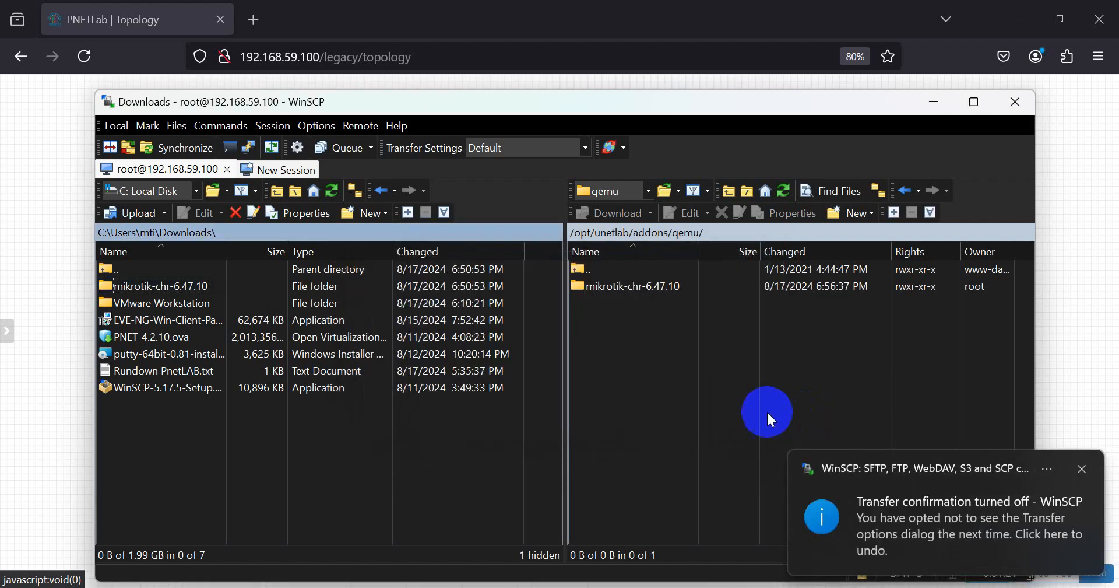
- Verify hda.qcow2 is inside the uploaded folder, return to qemu, and close WinSCP
double_click(639, 288)
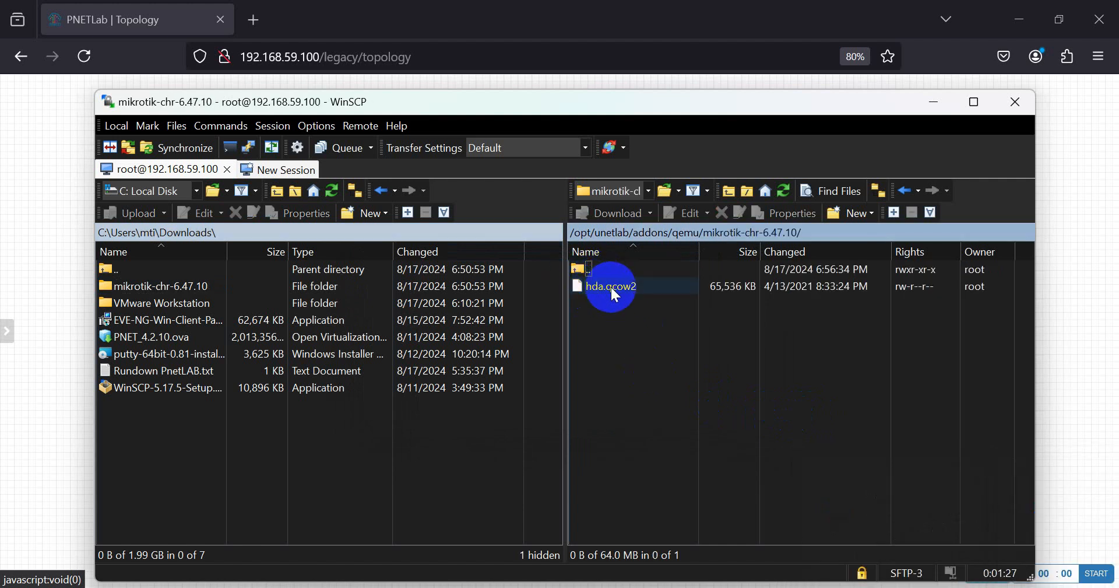
double_click(589, 270)
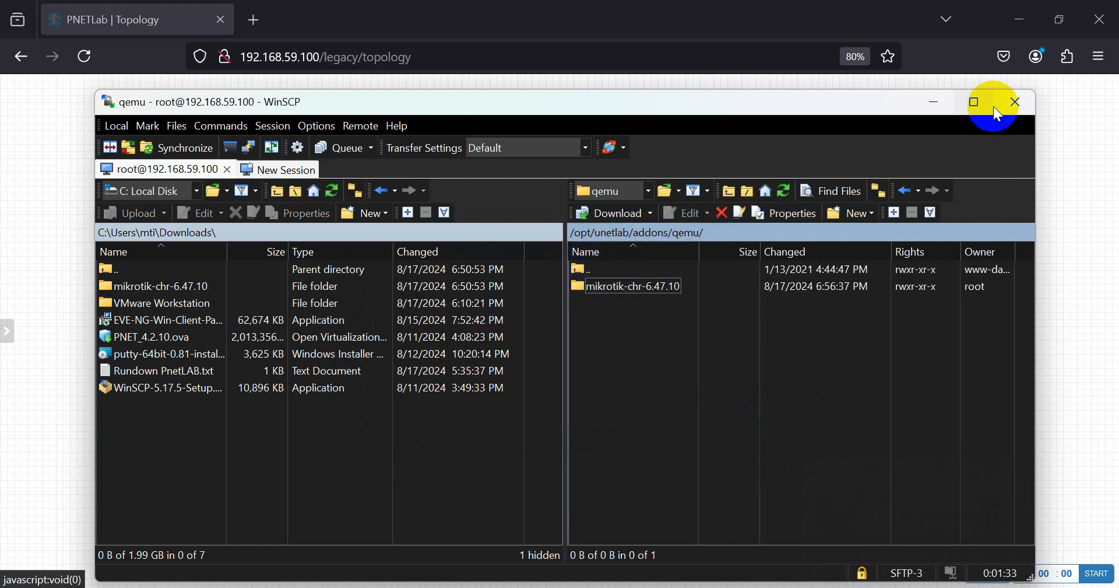
left_click(1013, 103)
- Confirm closing WinSCP, reload the PNETLab topology page, and launch PuTTY
left_click(541, 397)
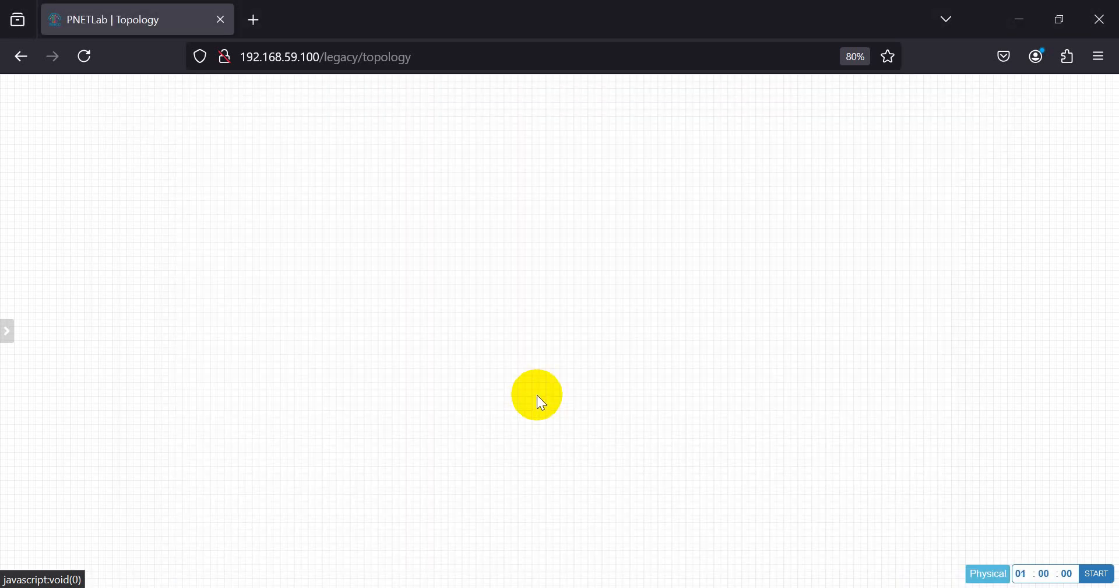
left_click(85, 56)
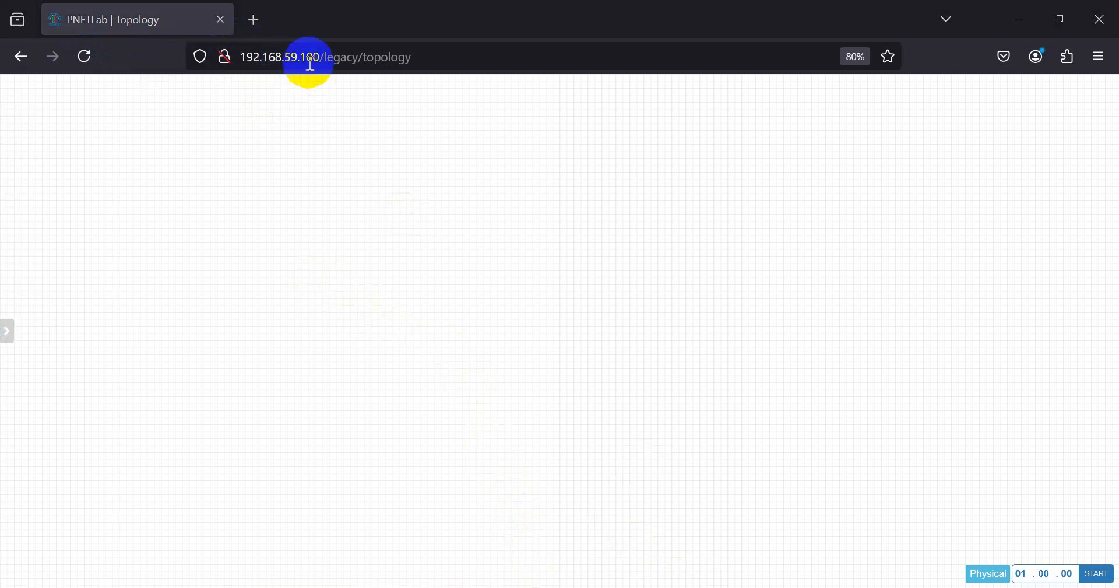
left_click(653, 587)
left_click_drag(522, 130, 634, 136)
- SSH into 192.168.59.100, accept the host key, and log in as root
type("192.168")
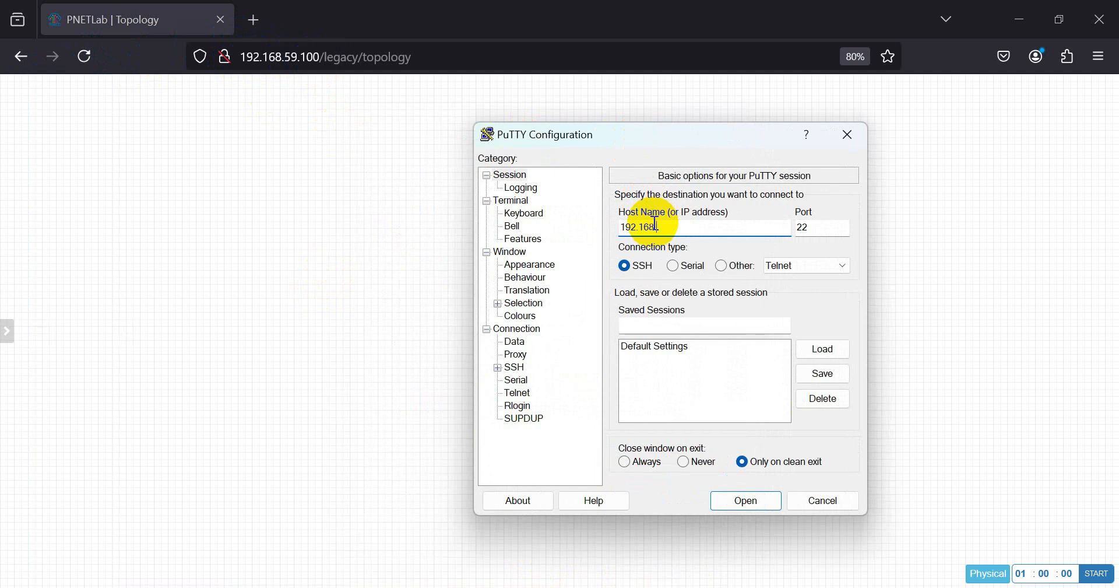
type(".59.100")
key("Return")
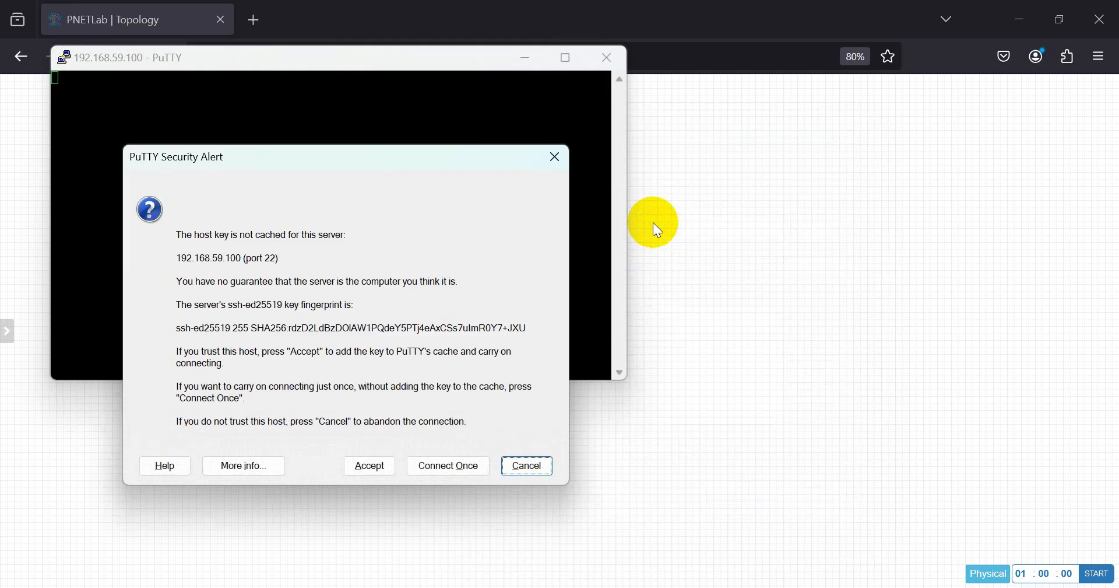
left_click(369, 466)
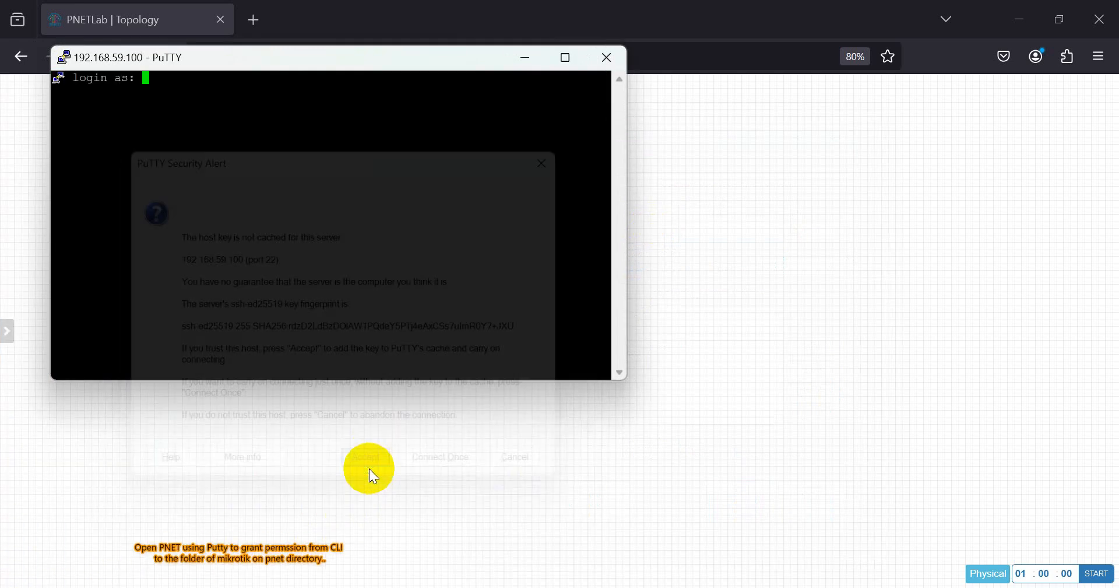
type("root")
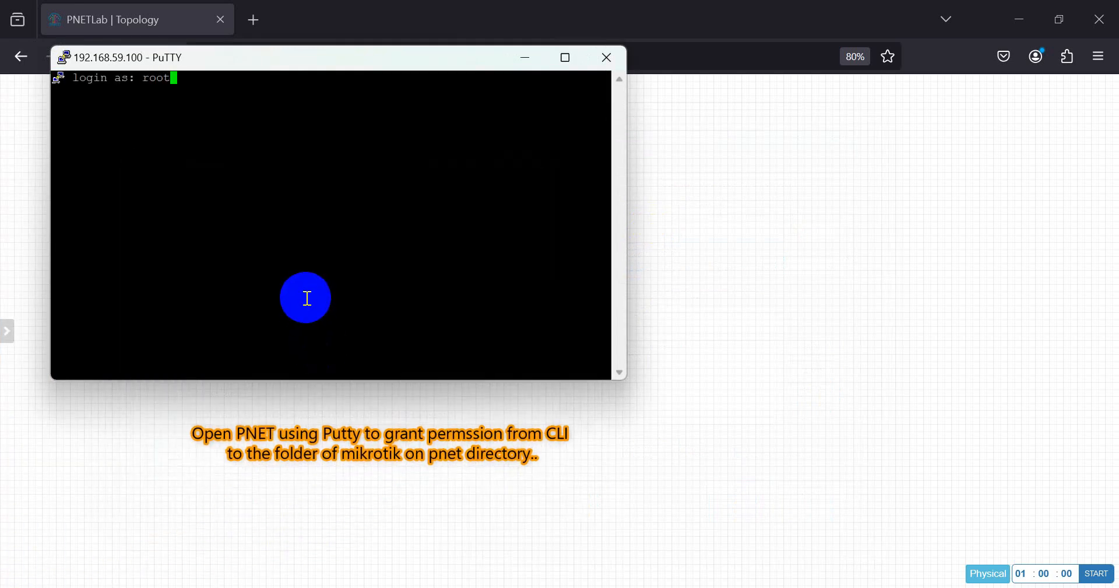
key("Return")
key("Return")
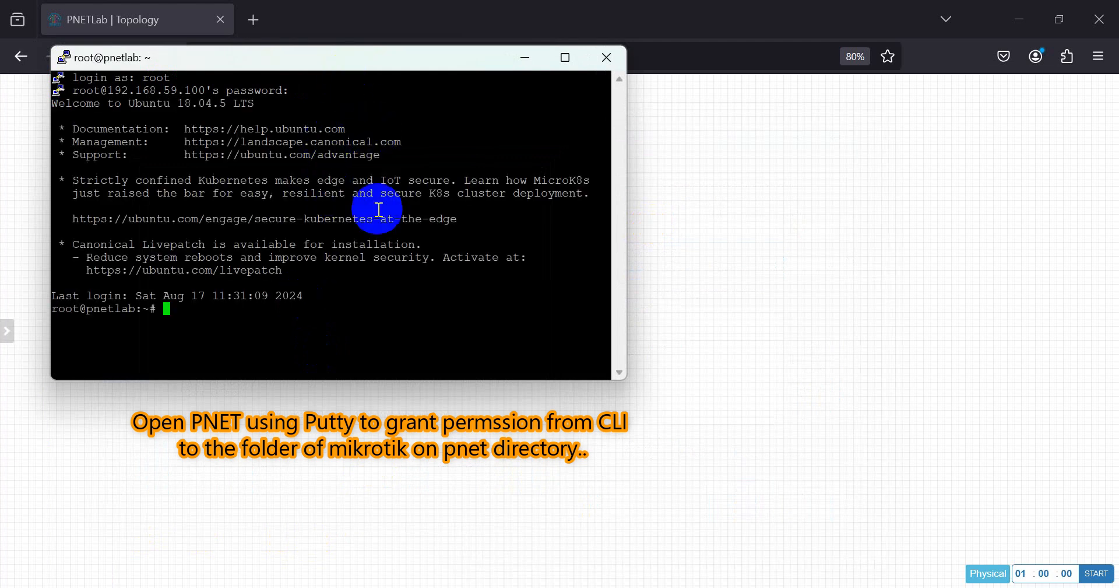
- Change to /opt/unetlab/addons/qemu and list it, showing mikrotik-chr-6.47.10
type("cd /opt/un")
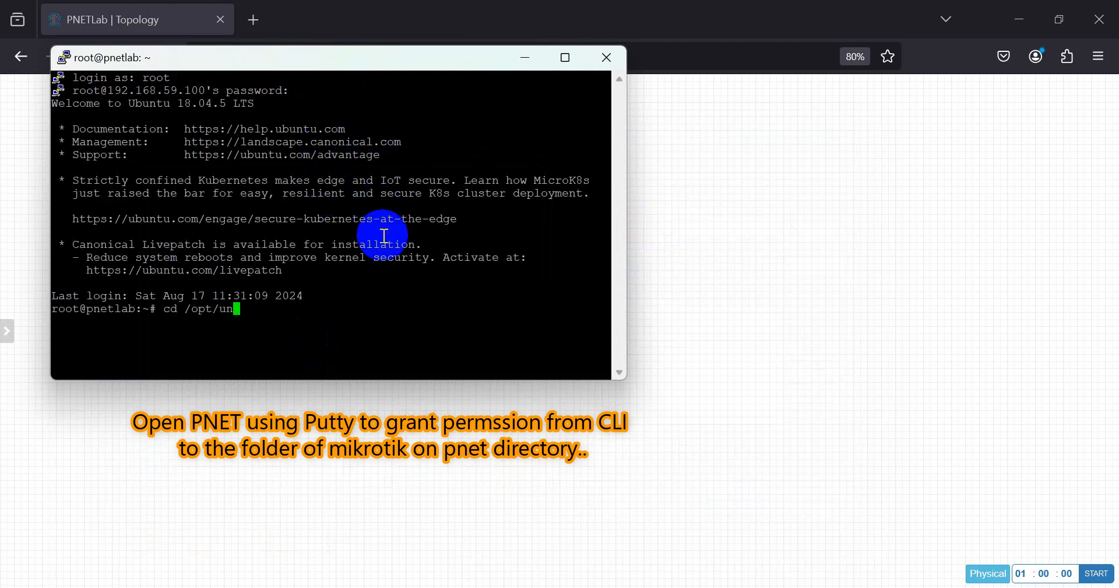
key("Tab")
type("add")
key("Tab")
type("qe")
key("Tab")
key("Return")
type("ls")
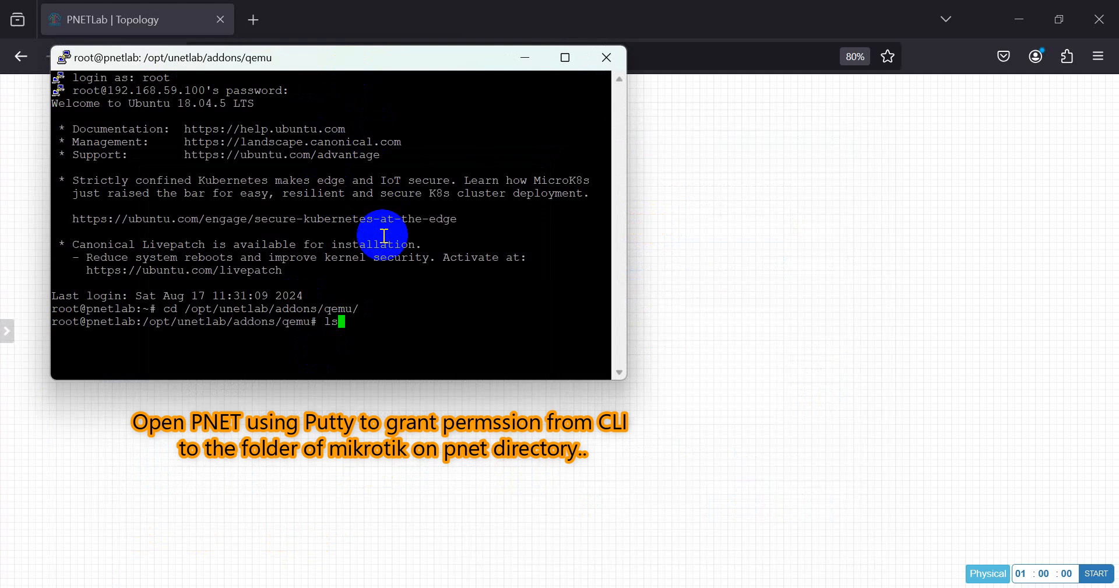
key("Return")
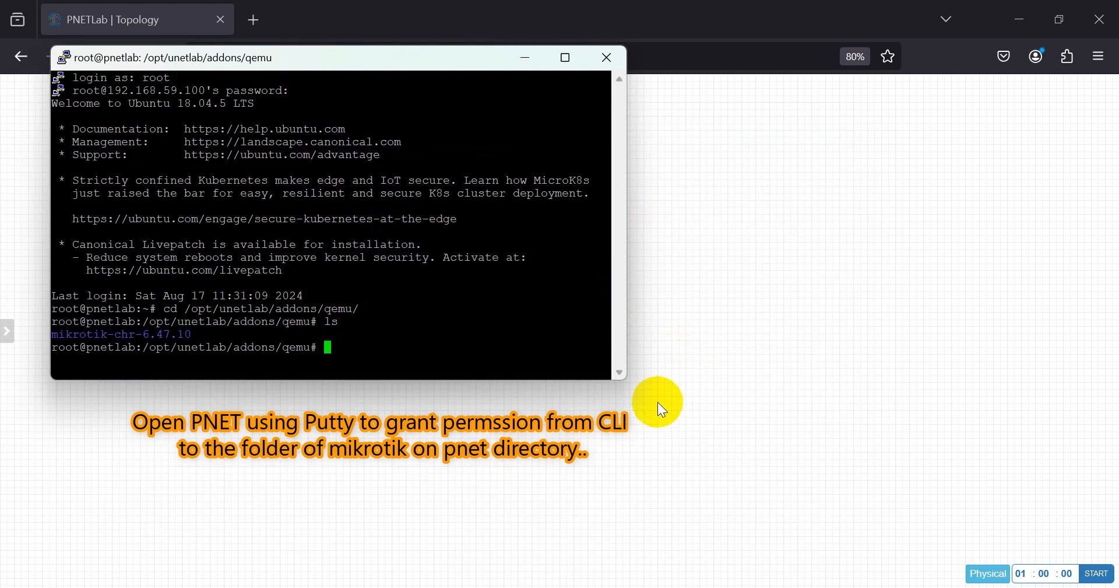
left_click_drag(617, 379, 800, 456)
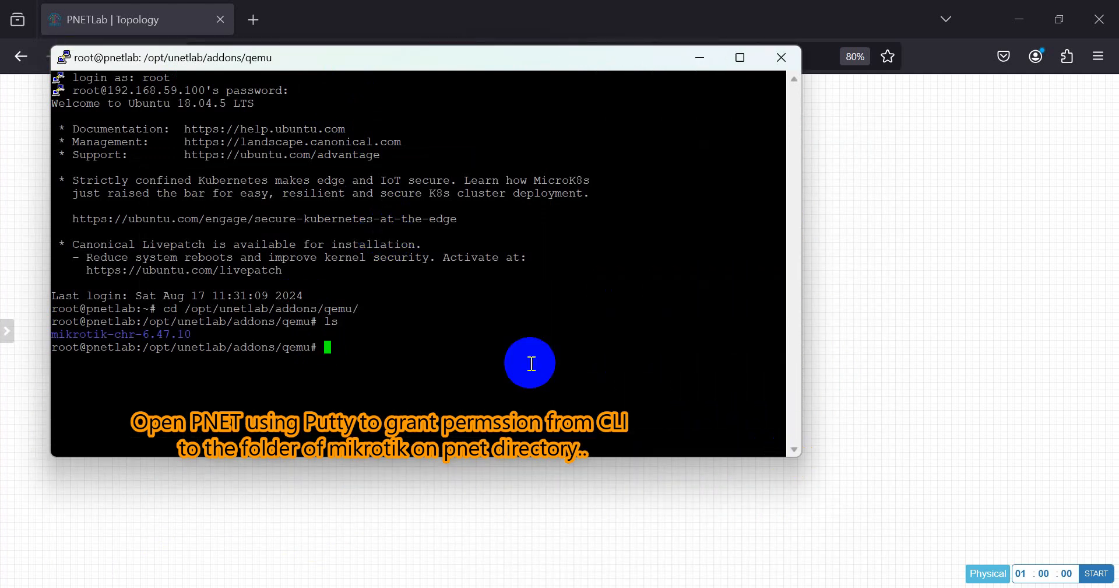
- Enter the mikrotik-chr-6.47.10 folder and list its files, showing hda.qcow2
type("cd mi")
key("Tab")
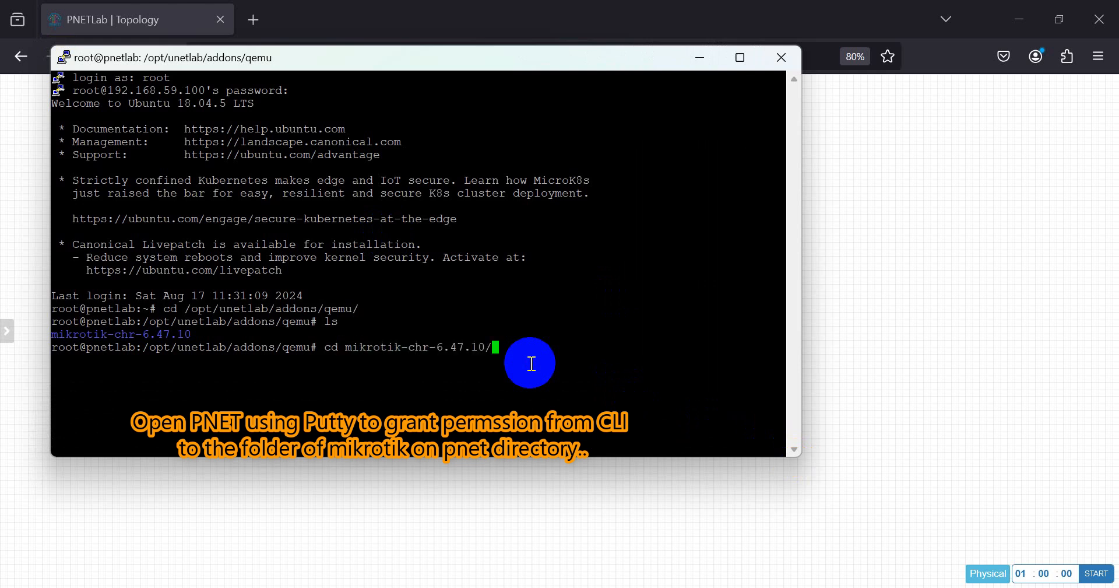
key("Return")
type("ls")
key("Return")
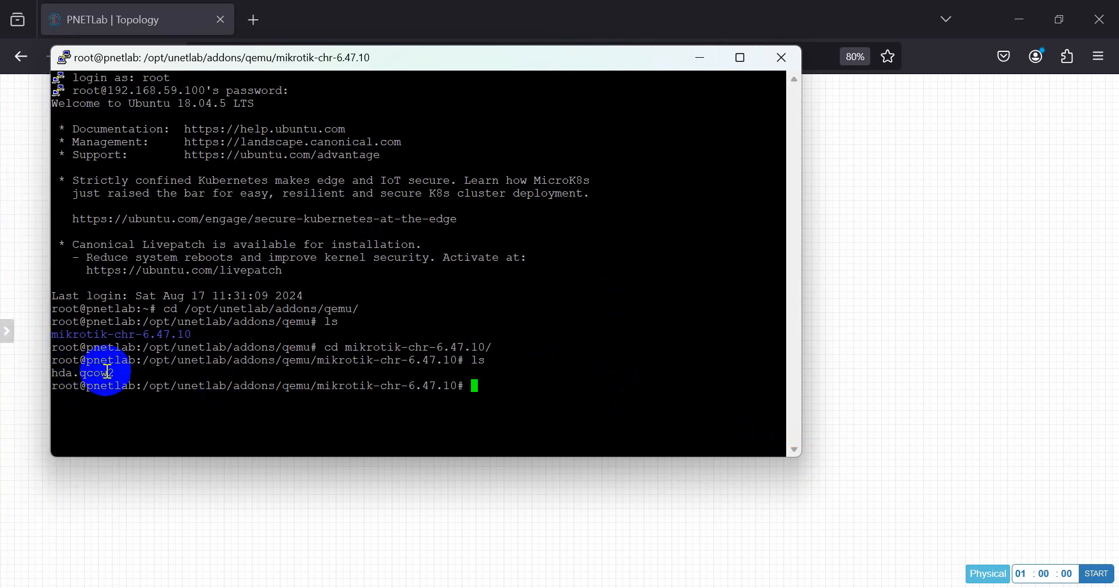
- Copy the hda.qcow2 file name from the listing and open a new Firefox tab
triple_click(84, 373)
left_click_drag(54, 373, 110, 371)
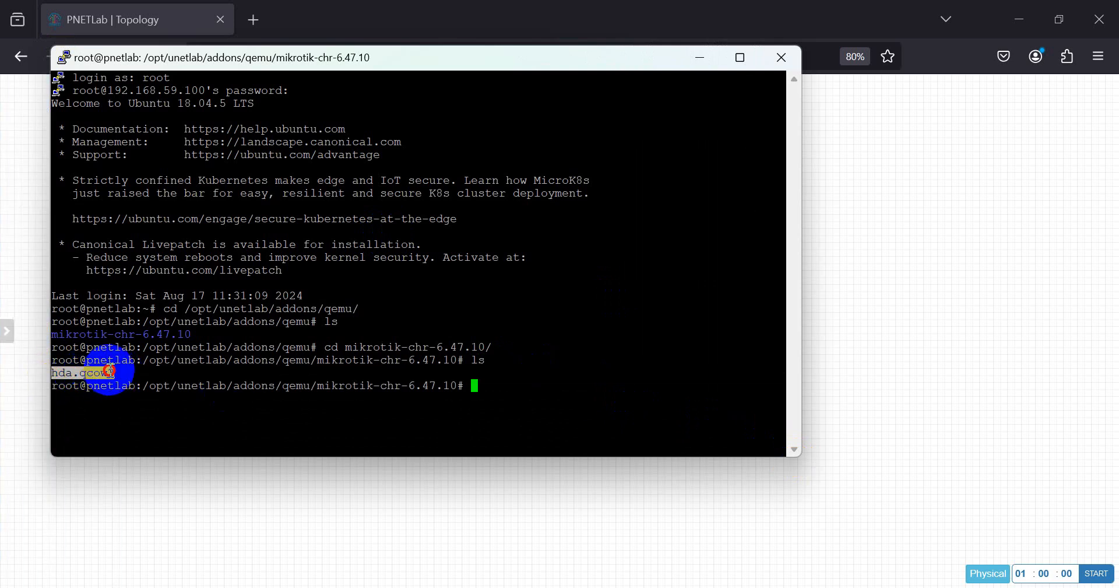
left_click(445, 393)
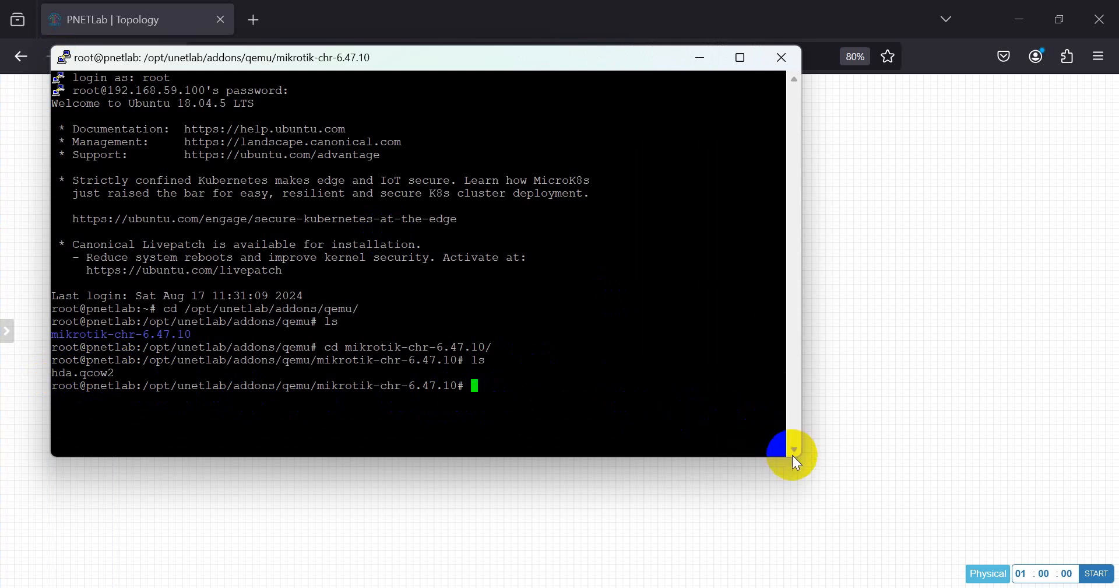
left_click_drag(797, 464, 833, 479)
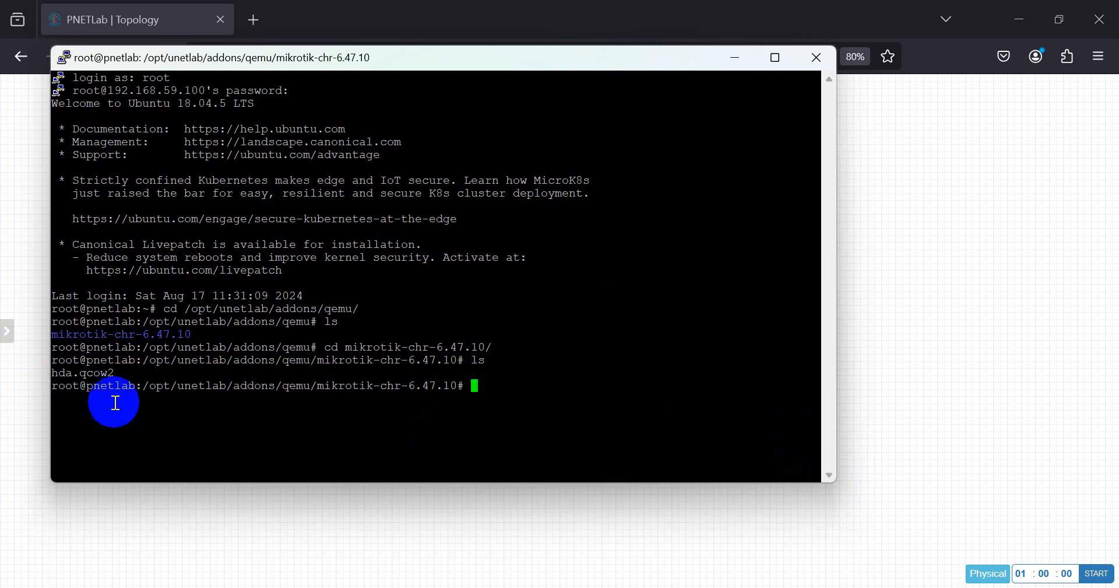
triple_click(122, 374)
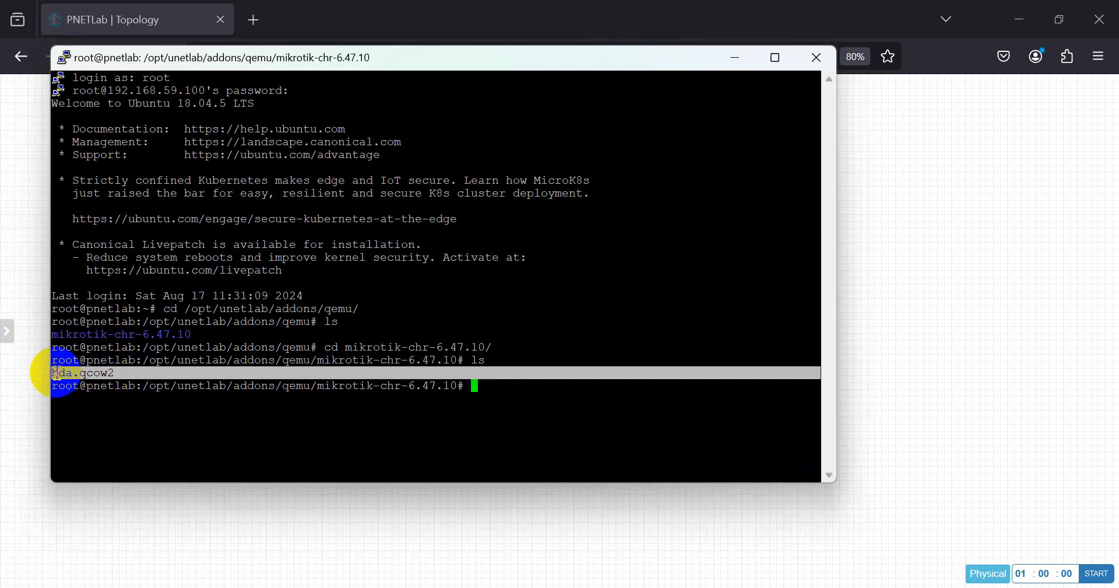
left_click(92, 383)
triple_click(58, 373)
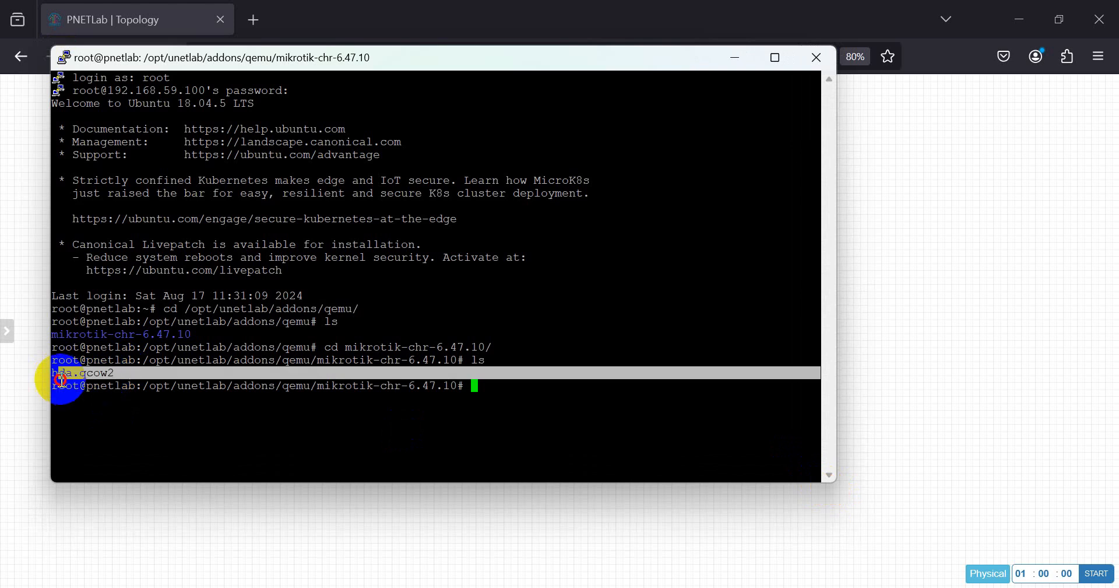
left_click(56, 371)
mouse_move(56, 371)
left_mouse_down()
mouse_move(116, 371)
mouse_move(61, 376)
left_mouse_up()
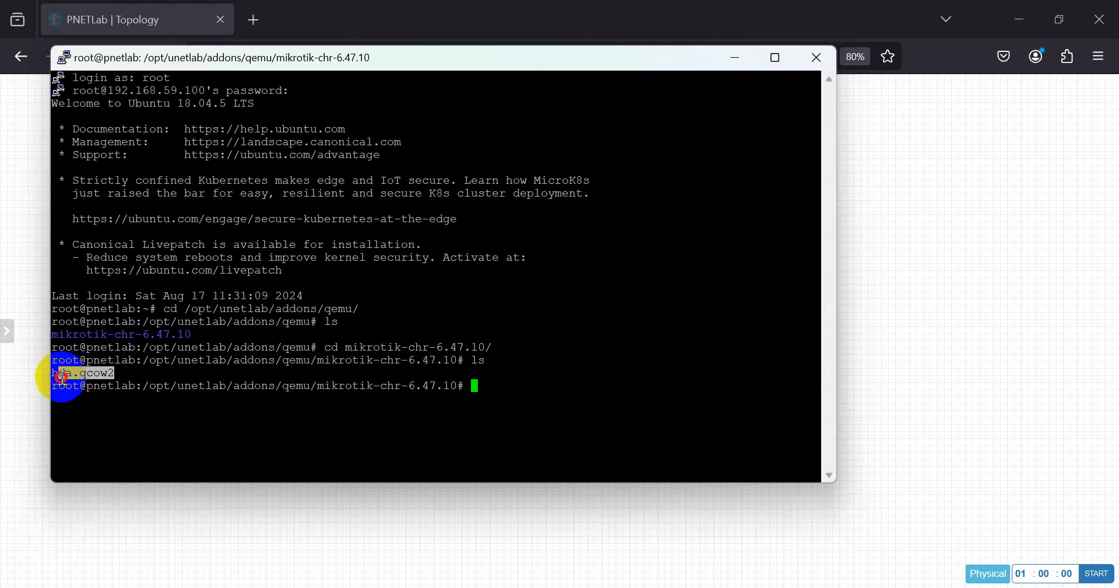
left_click(61, 376)
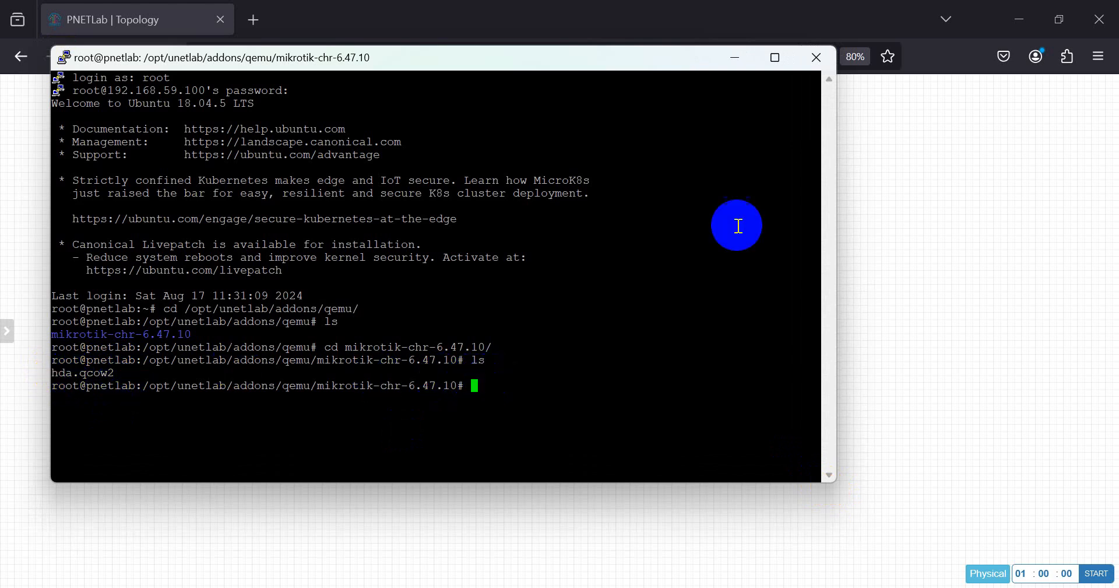
left_click(924, 187)
left_click(256, 21)
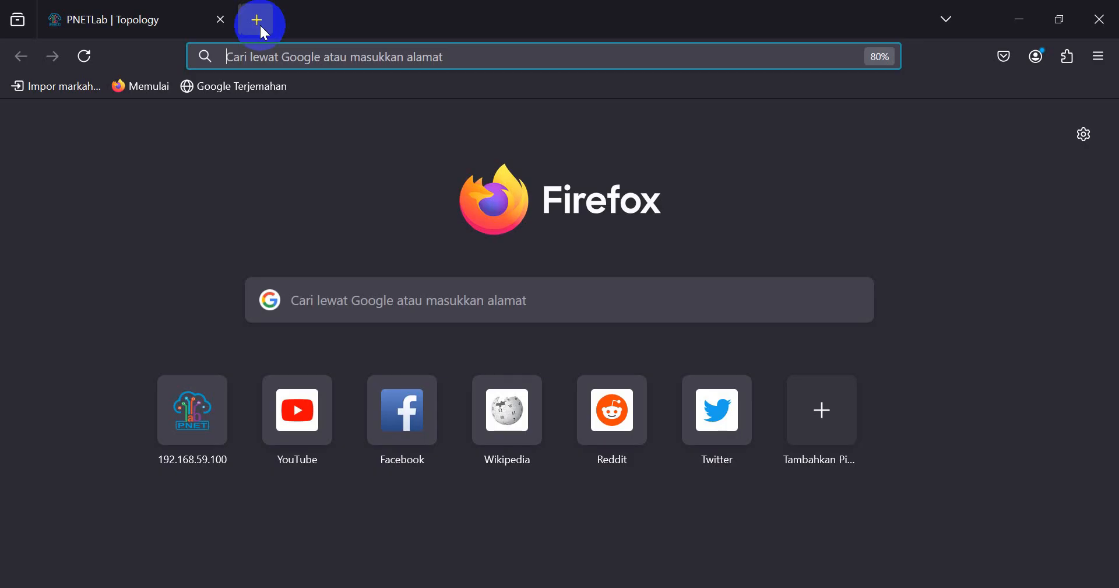
- Go to imcbatam.blogspot.com and open the article on uploading Cisco images
type("imc")
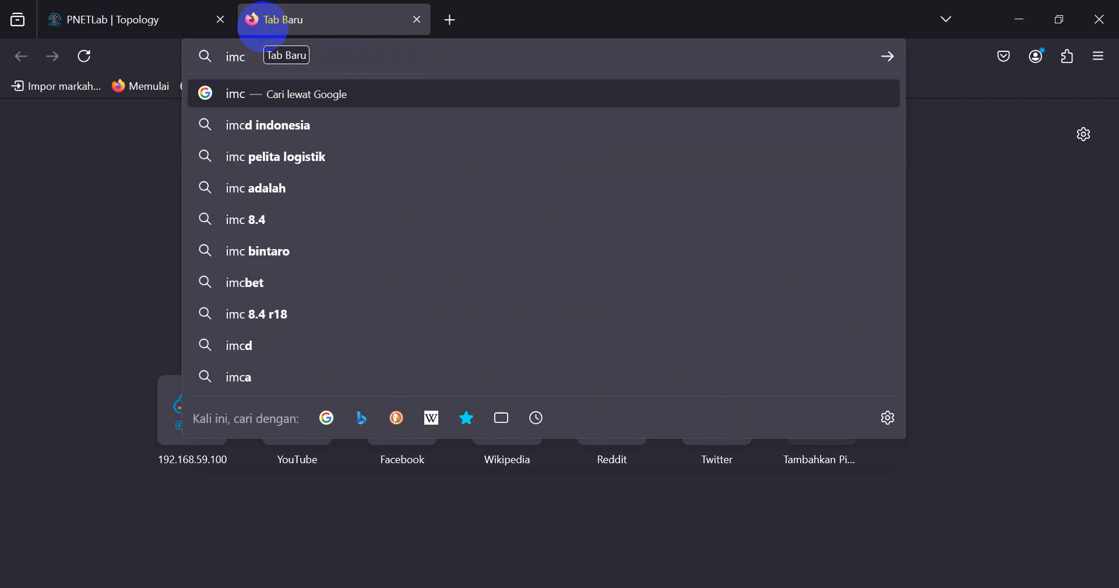
type("b")
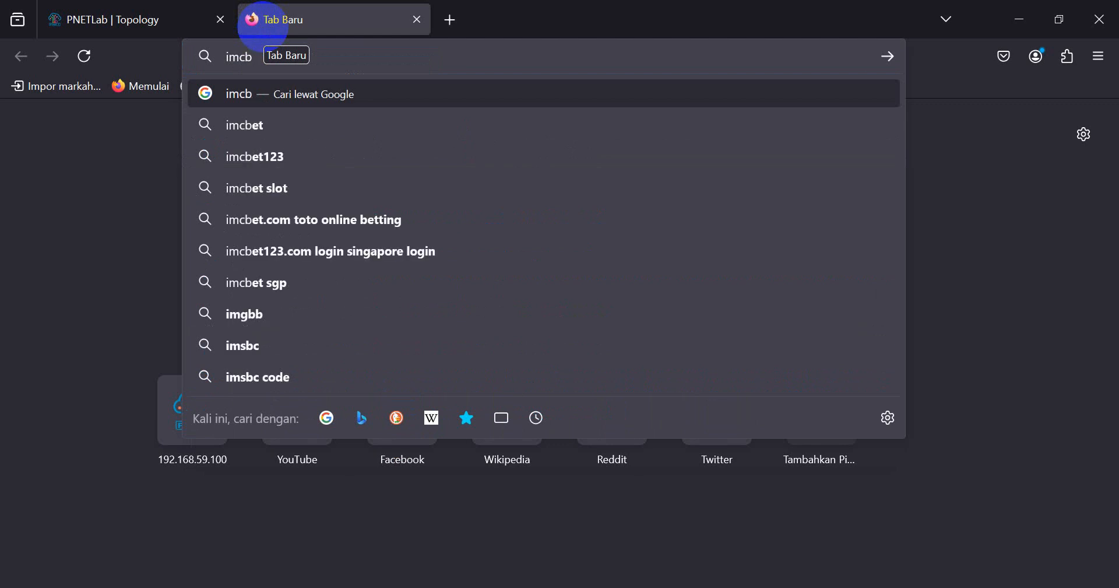
type("ATAM.B")
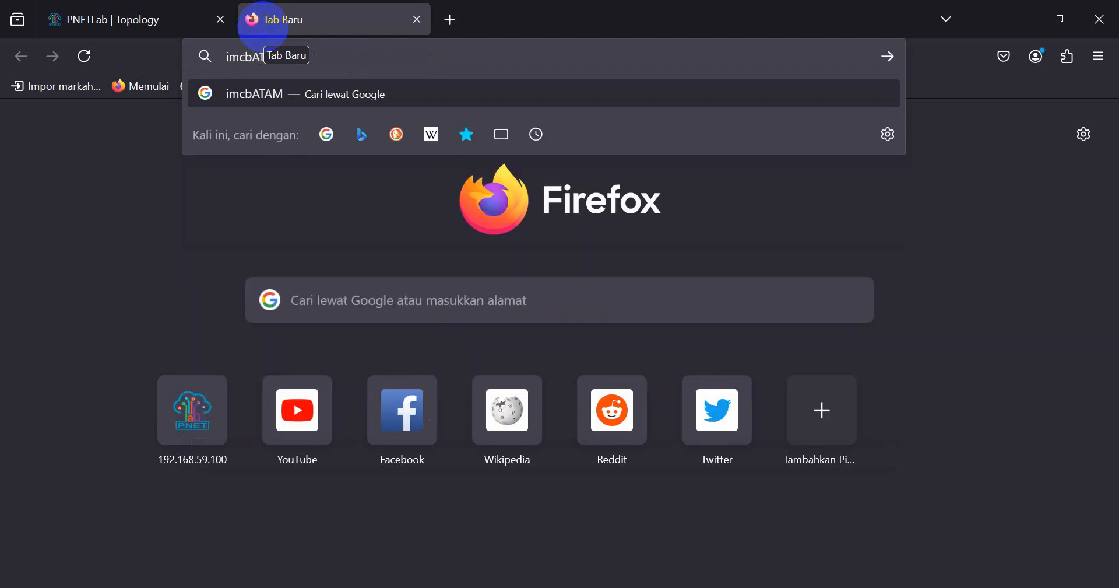
type("LOGSP")
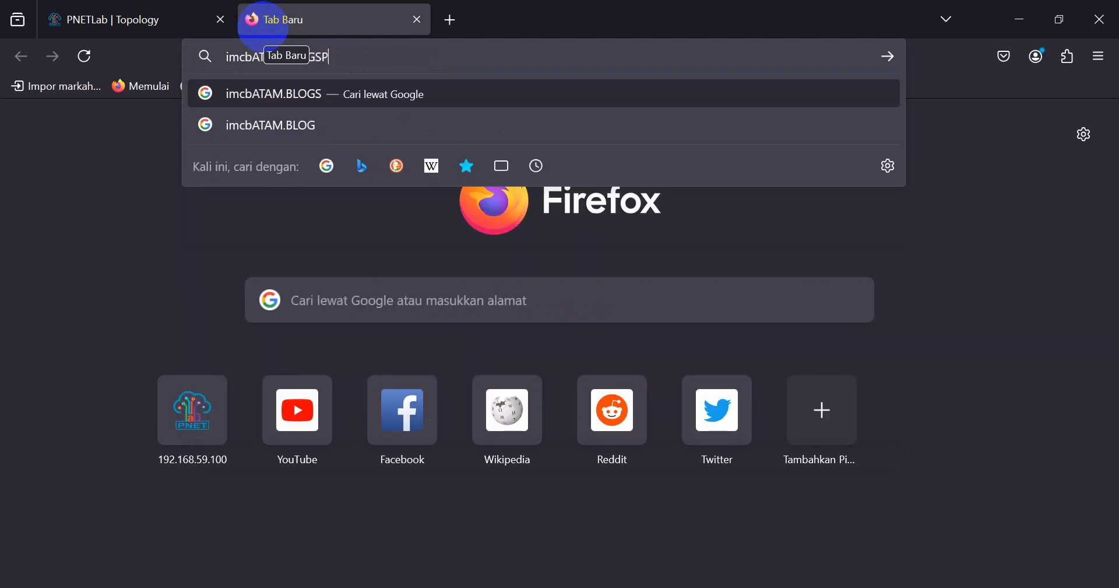
type("OT.COM")
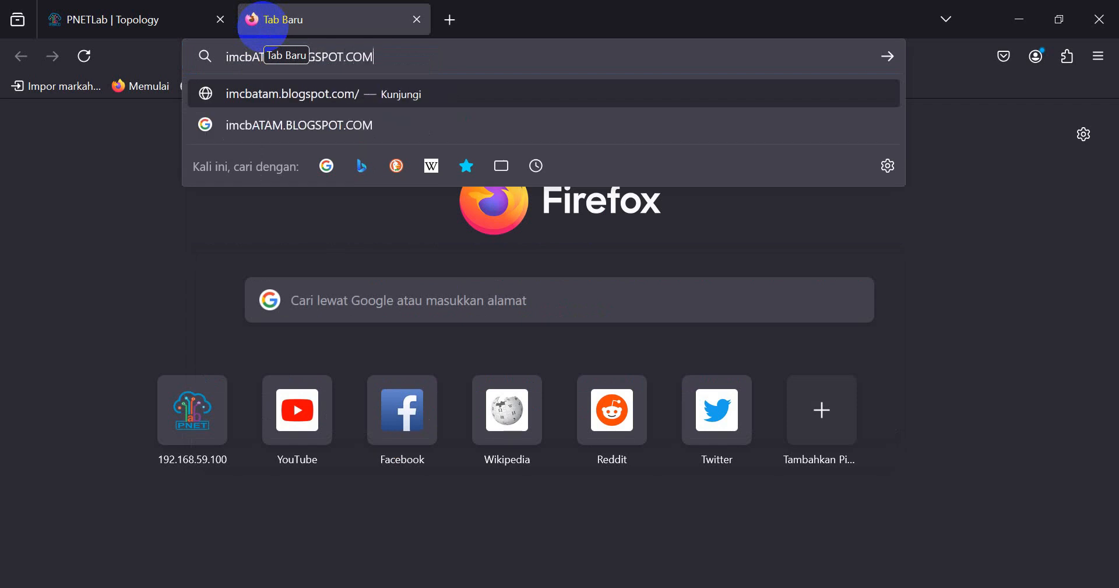
key("Return")
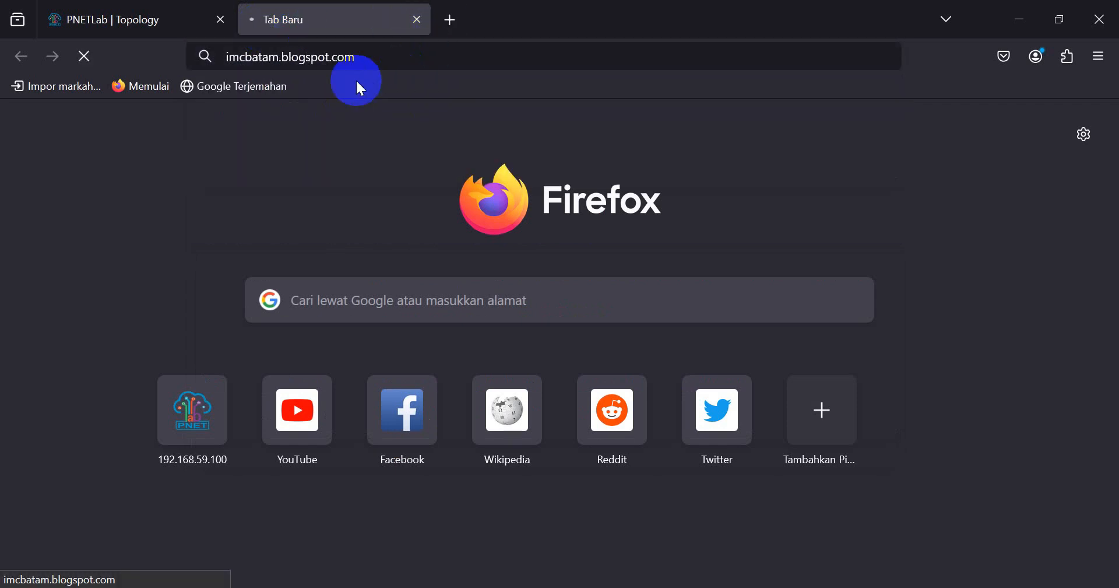
scroll(841, 338, "down", 12)
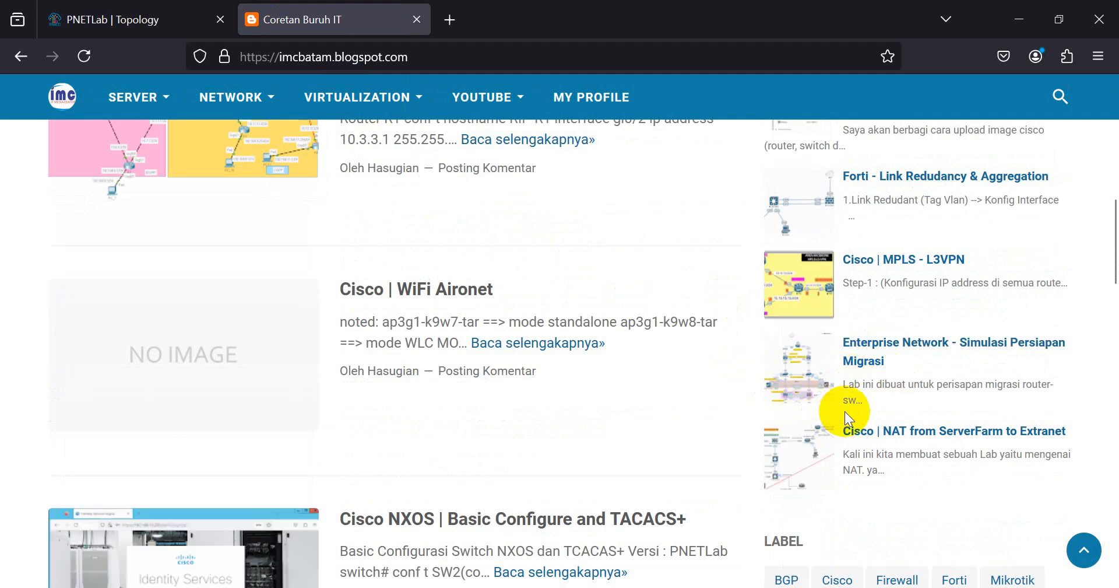
scroll(844, 411, "up", 2)
left_click(893, 171)
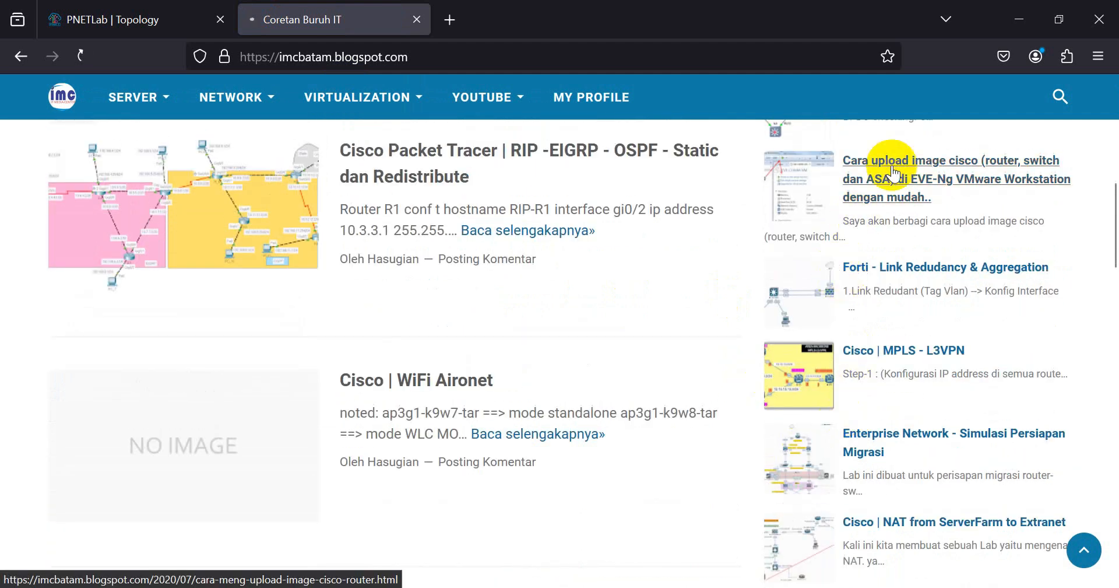
- Copy the /opt/unetlab/wrappers/unl_wrapper -a fixpermissions command from the article
scroll(474, 396, "down", 15)
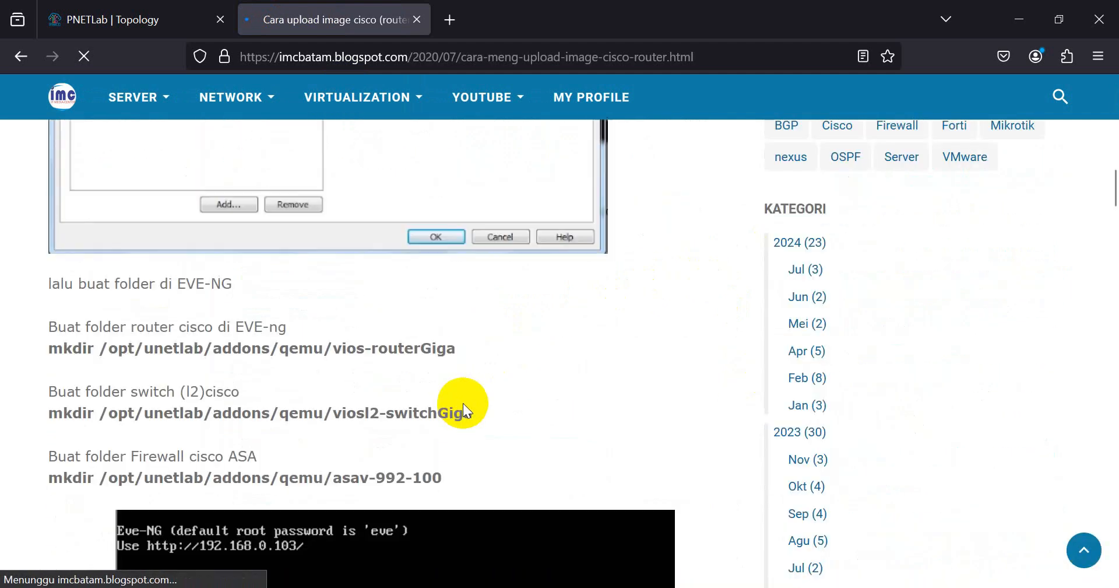
scroll(463, 403, "down", 20)
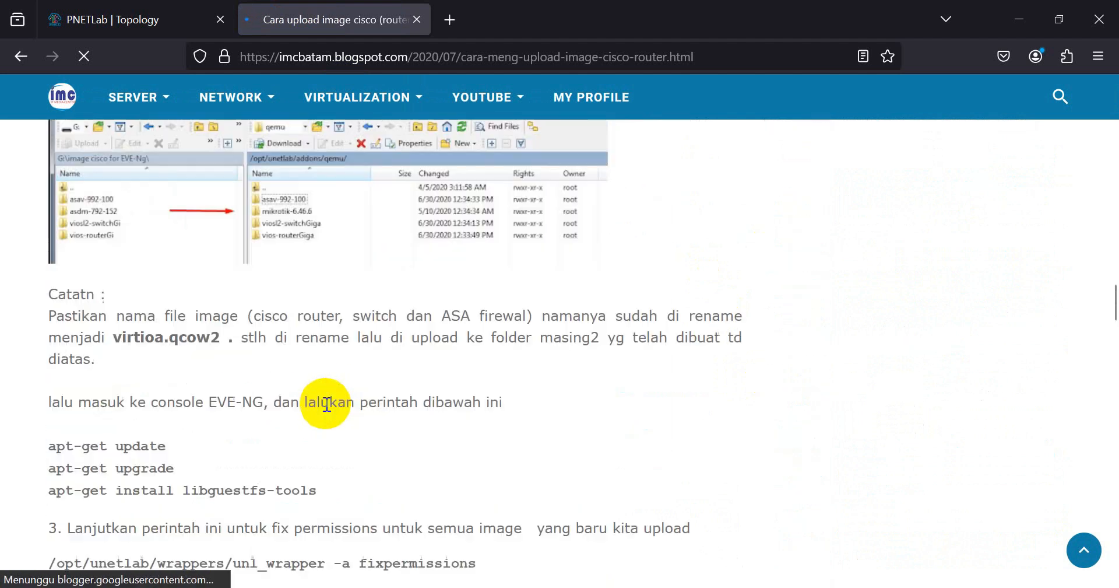
scroll(327, 403, "down", 3)
left_click_drag(38, 380, 464, 385)
right_click(464, 387)
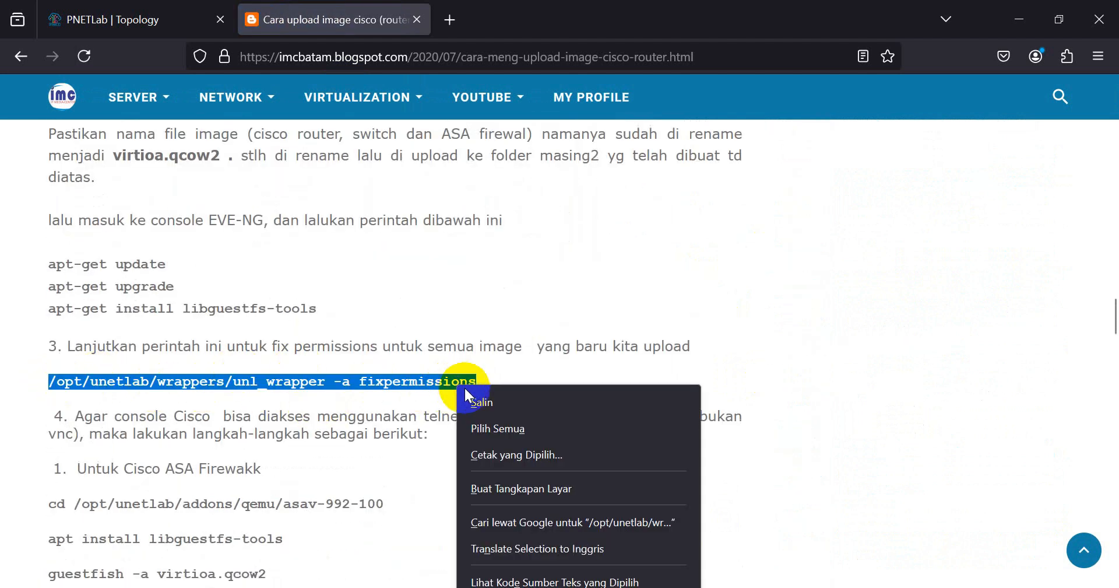
left_click(473, 401)
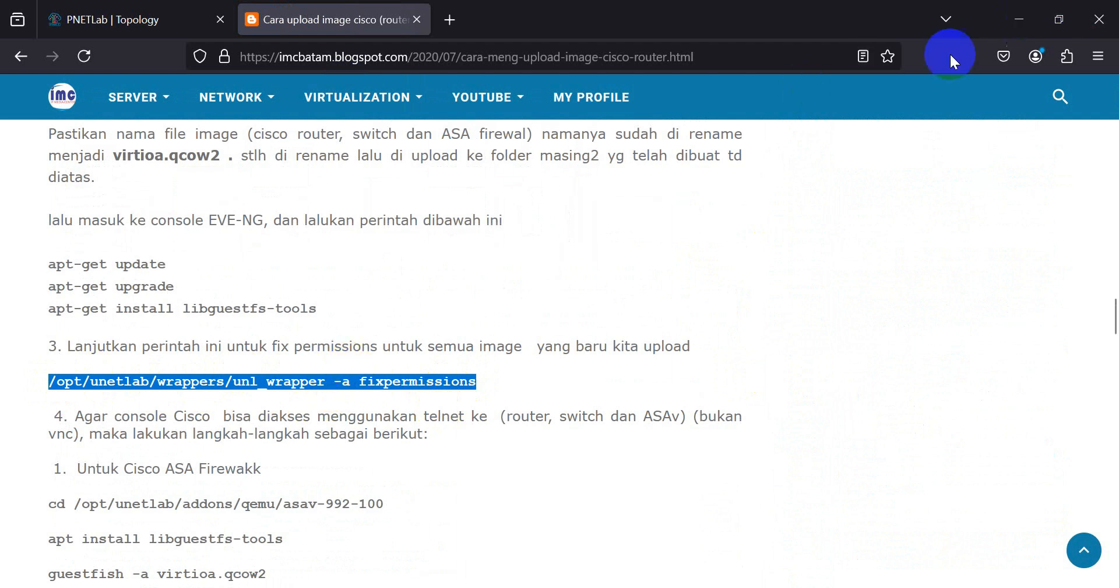
left_click_drag(50, 383, 448, 394)
right_click(469, 384)
left_click(507, 399)
left_click(1019, 19)
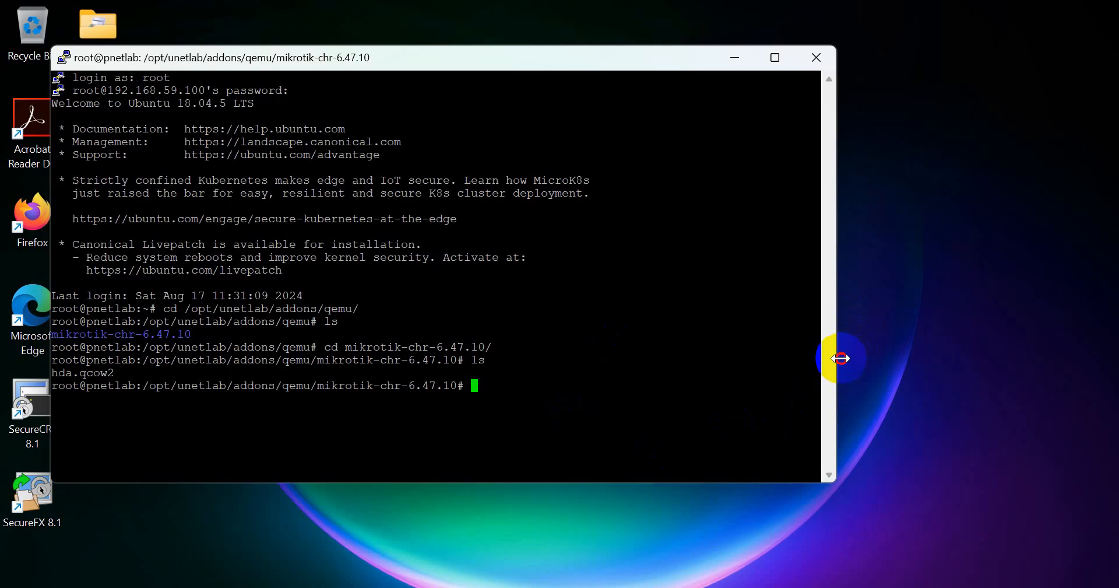
- Paste and run the unl_wrapper fixpermissions command in the PuTTY session
left_click_drag(837, 355, 956, 350)
right_click(751, 301)
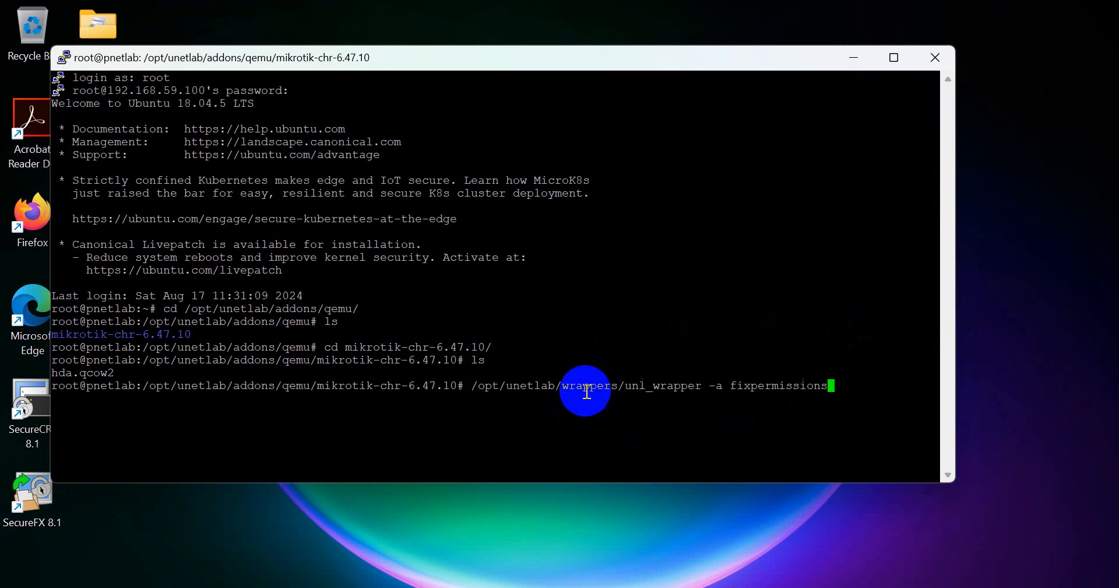
mouse_move(464, 386)
left_mouse_down()
mouse_move(541, 396)
mouse_move(749, 368)
mouse_move(819, 384)
left_mouse_up()
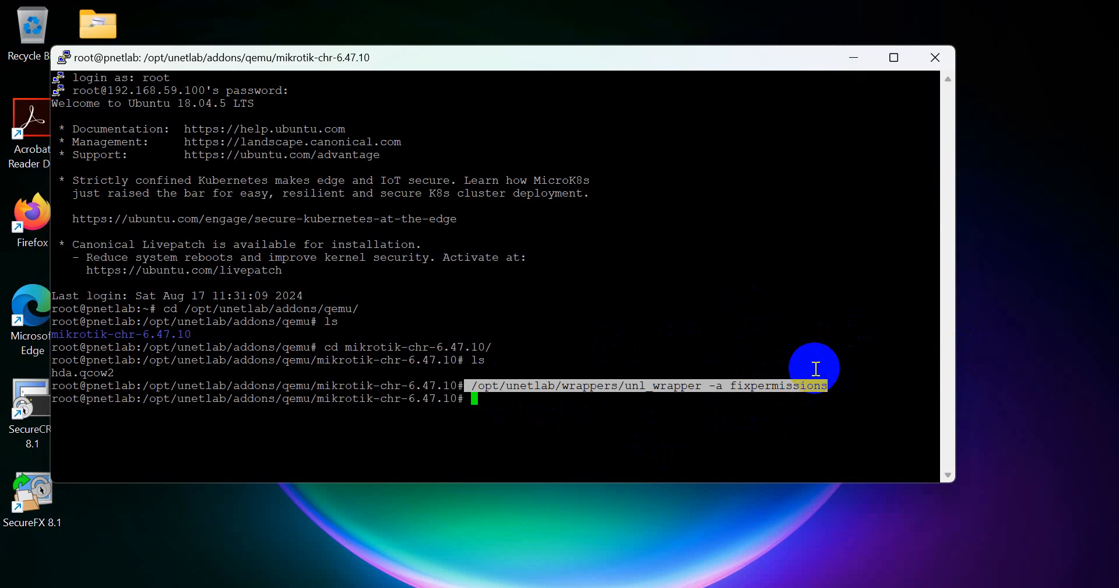
left_click(815, 367)
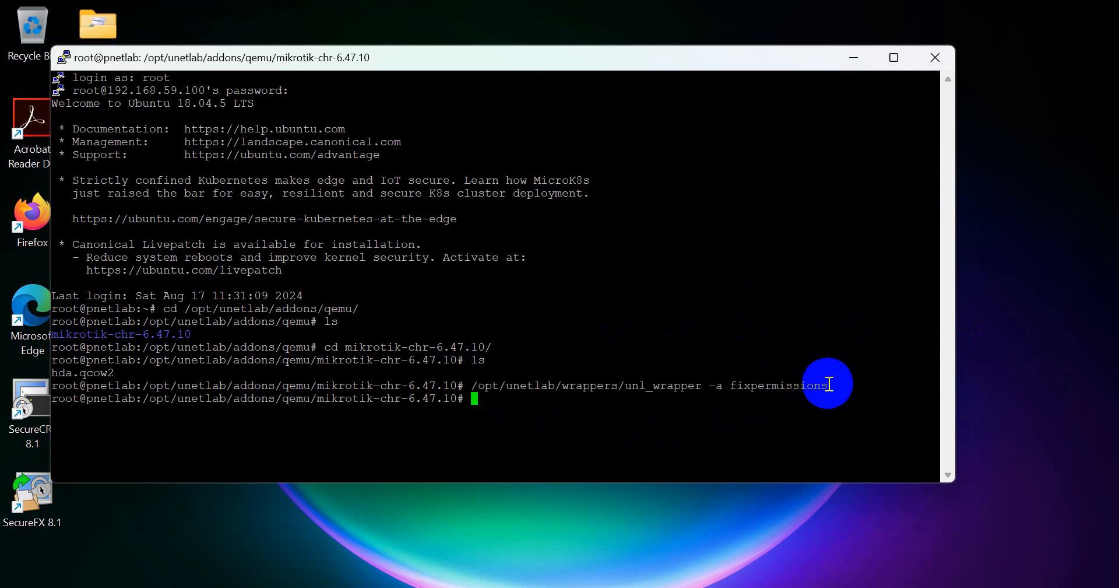
- Run ls again to confirm hda.qcow2 is still listed
type("LS")
key("Return")
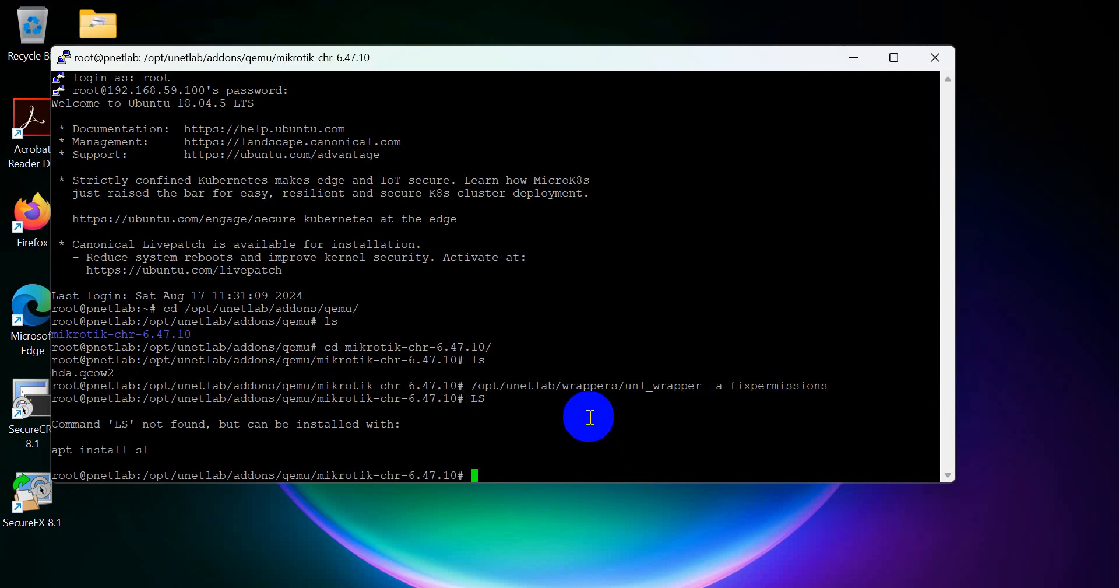
type("ls")
key("Return")
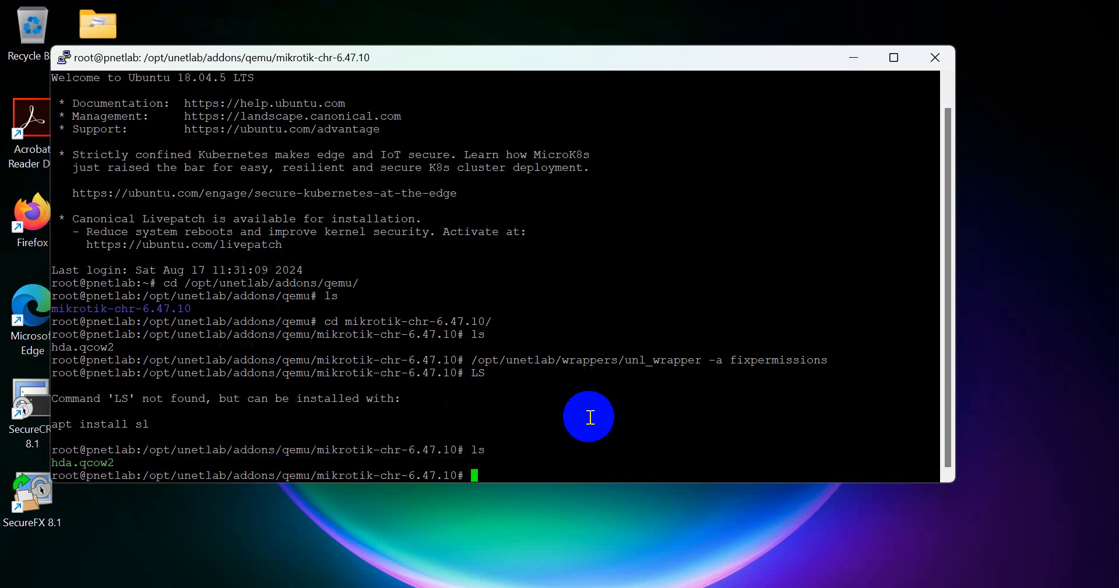
left_click_drag(122, 466, 49, 463)
left_click(59, 465)
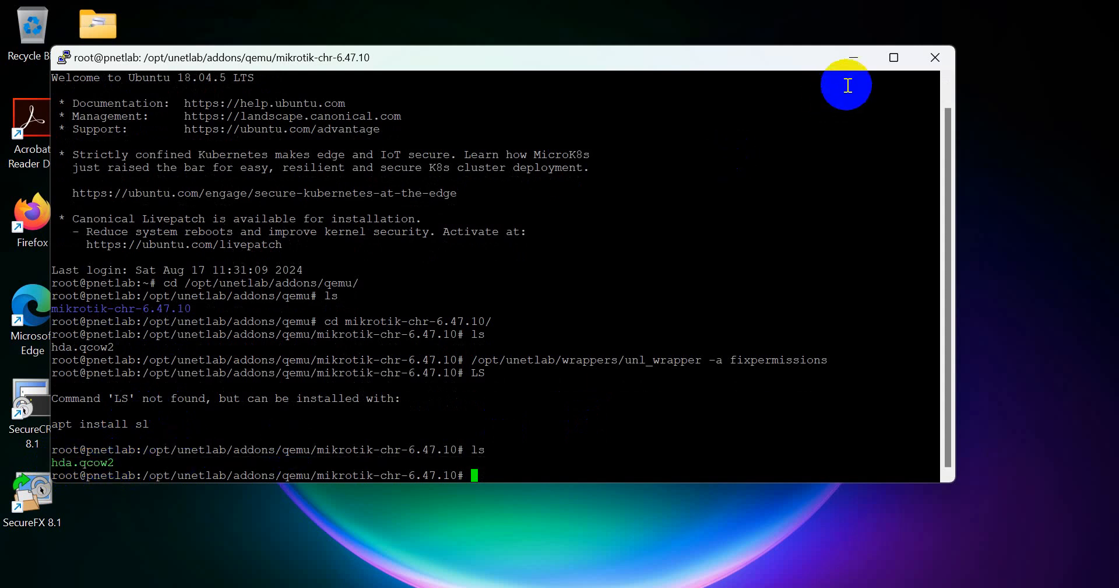
- Close PuTTY and the blog tab, then reload the PNETLab topology page
left_click(923, 58)
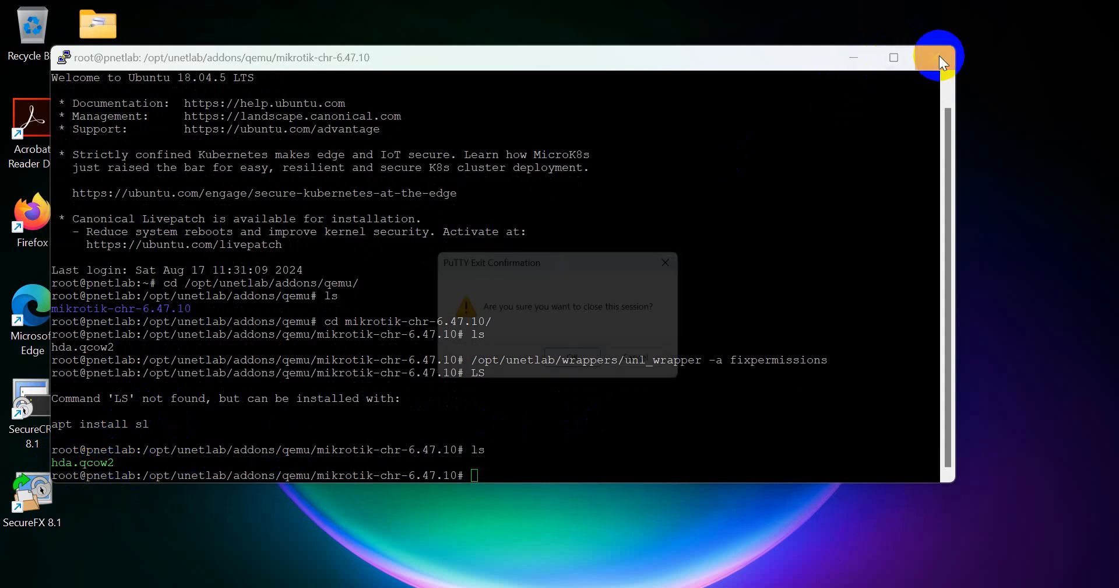
left_click(580, 366)
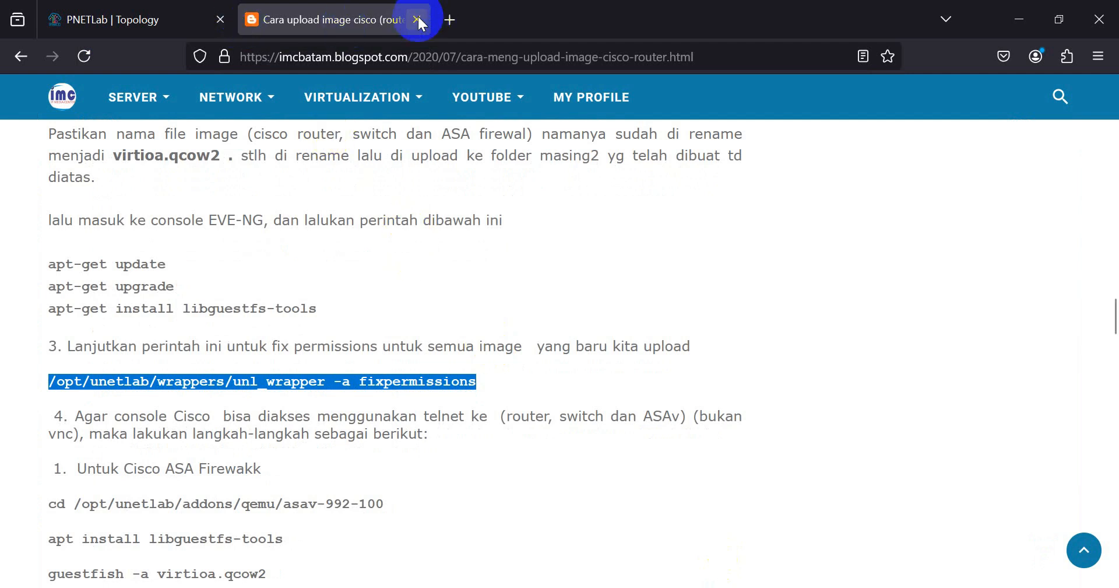
middle_click(421, 12)
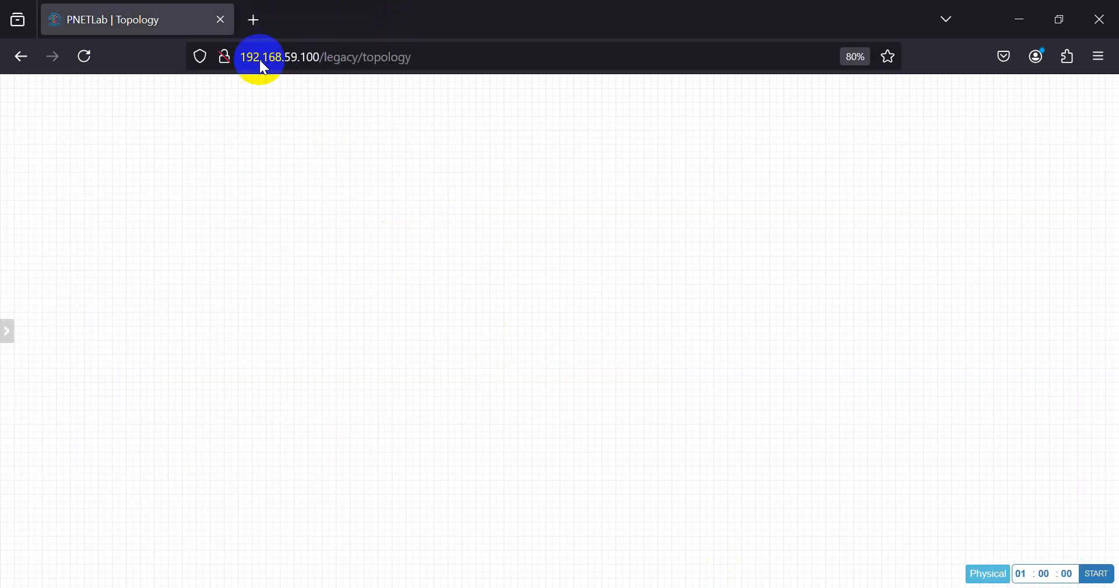
left_click(84, 56)
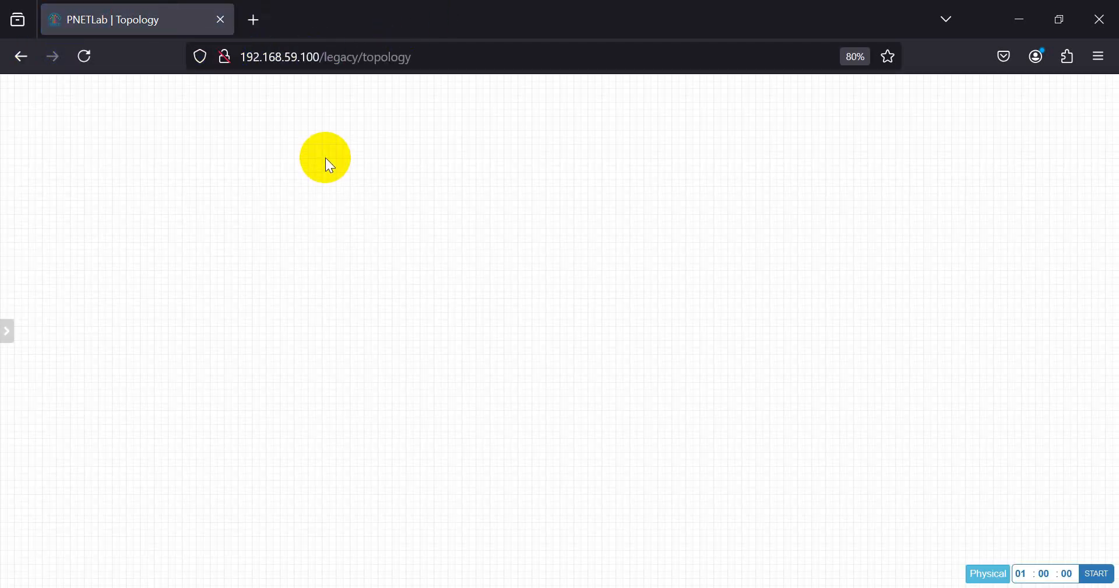
- Add 2 MikroTik RouterOS nodes with 4 Ethernet ports, then move Mikrotik2 right
right_click(325, 158)
left_click(354, 188)
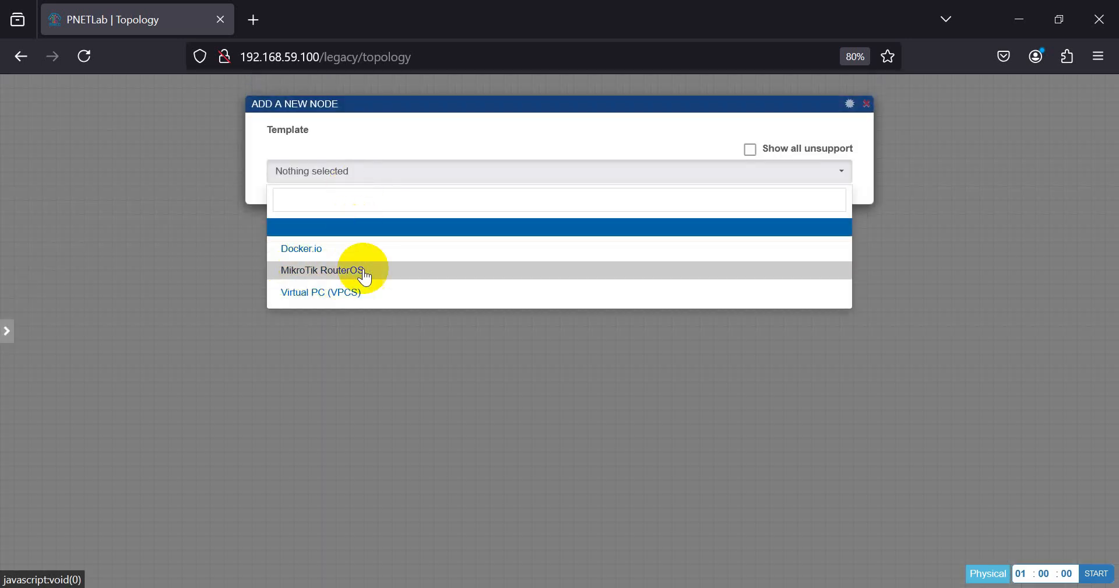
left_click(336, 271)
left_click_drag(308, 224, 241, 210)
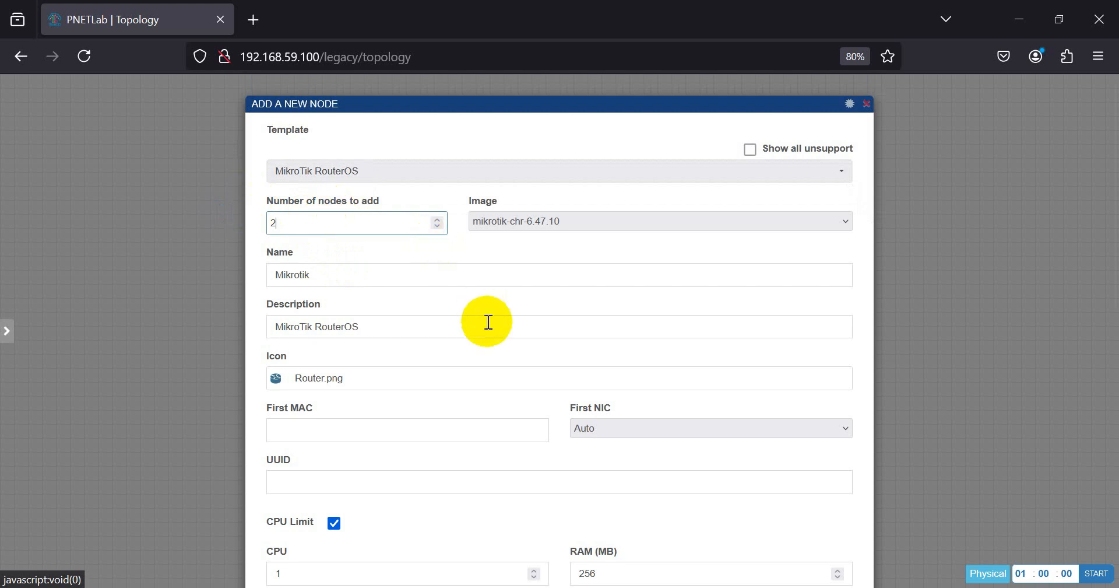
scroll(487, 322, "down", 5)
scroll(487, 322, "down", 5)
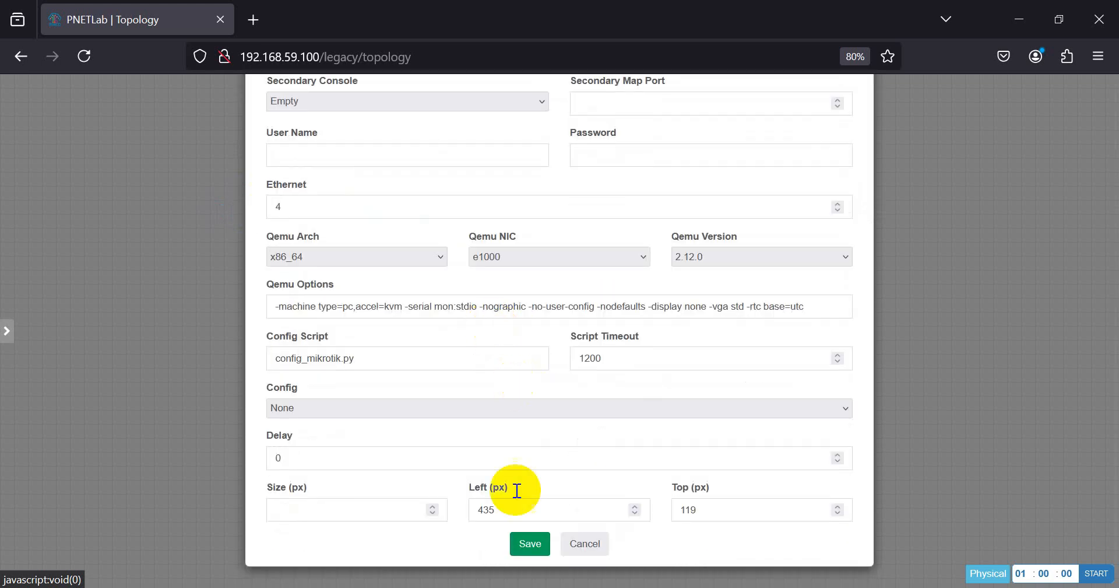
scroll(402, 429, "up", 2)
left_click(295, 341)
left_click_drag(295, 341, 269, 340)
type("8")
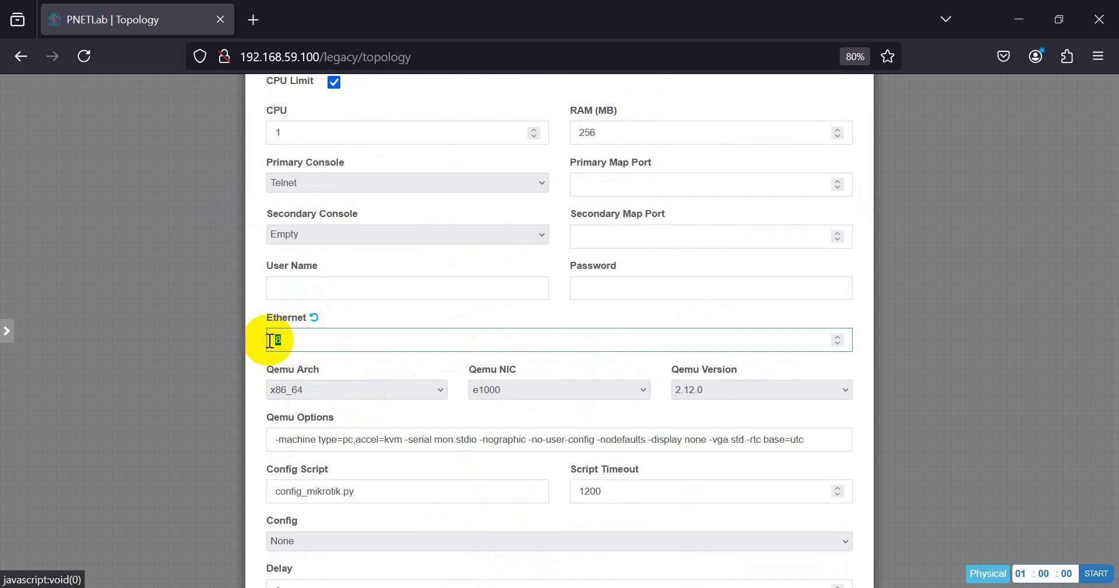
type("4")
scroll(550, 414, "down", 2)
left_click(540, 547)
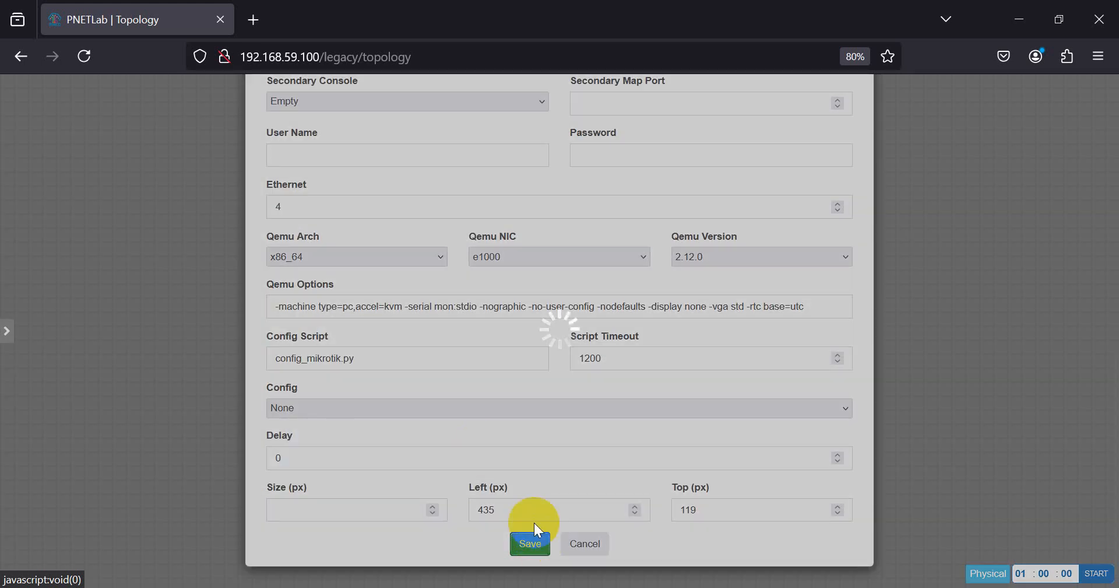
left_click_drag(376, 179, 572, 231)
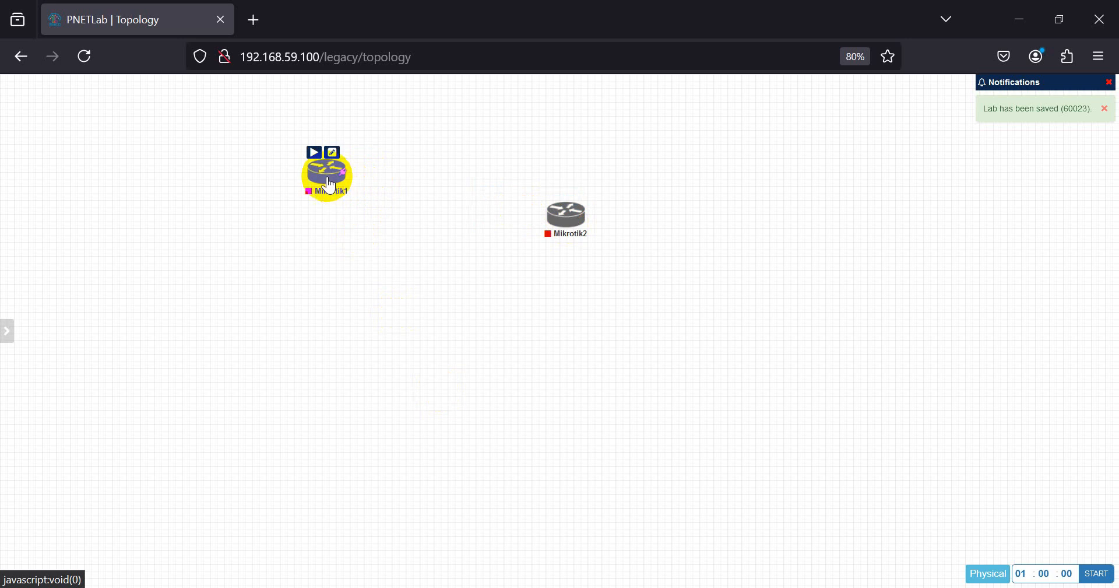
- Line Mikrotik1 and Mikrotik2 up side by side, then start both routers
left_click_drag(328, 178, 324, 248)
left_click_drag(572, 229, 541, 249)
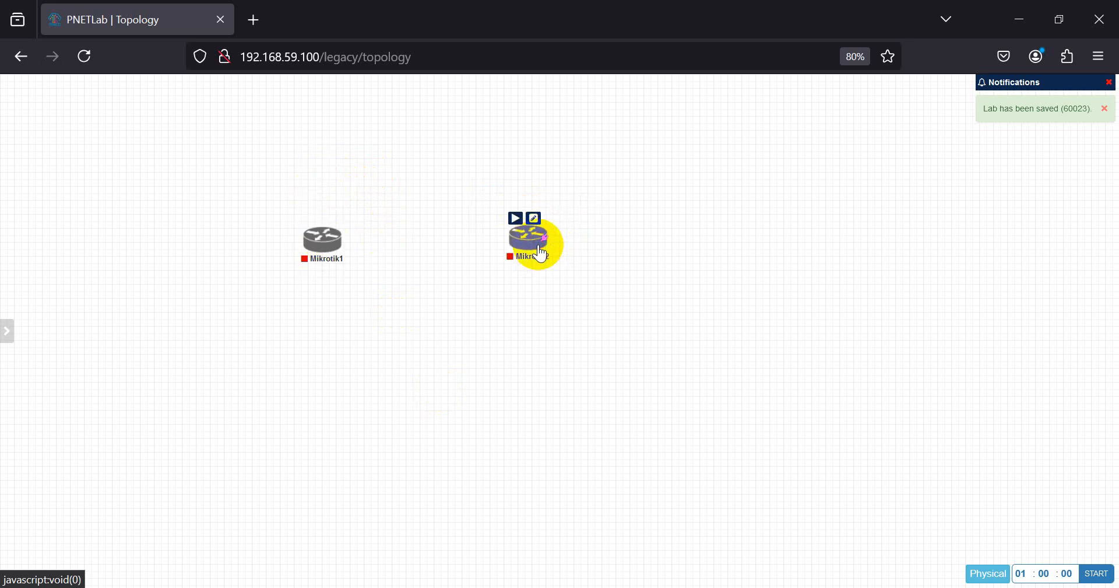
right_click(325, 238)
left_click(356, 263)
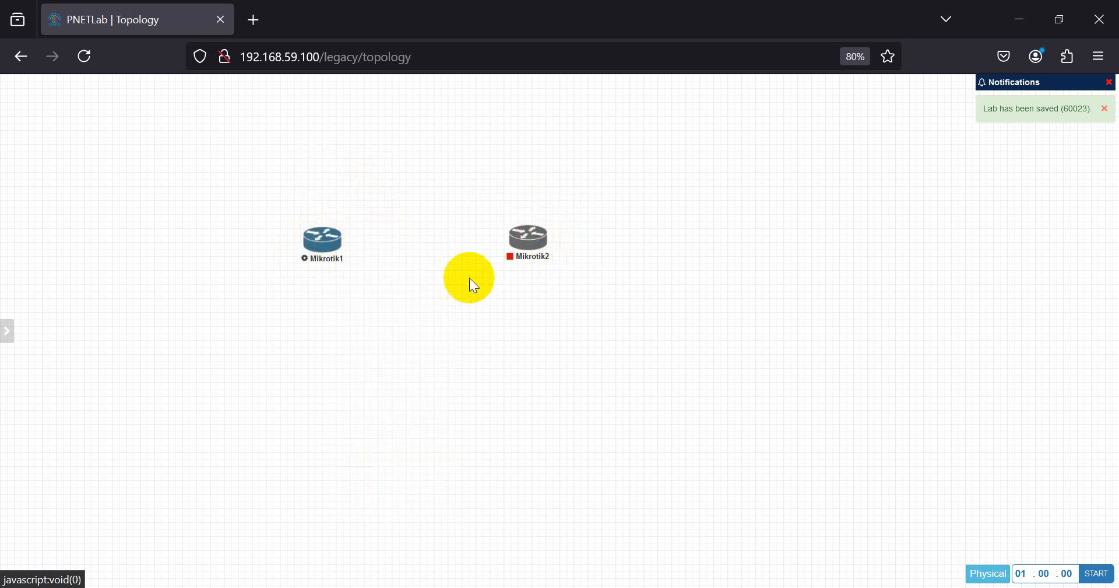
mouse_move(530, 242)
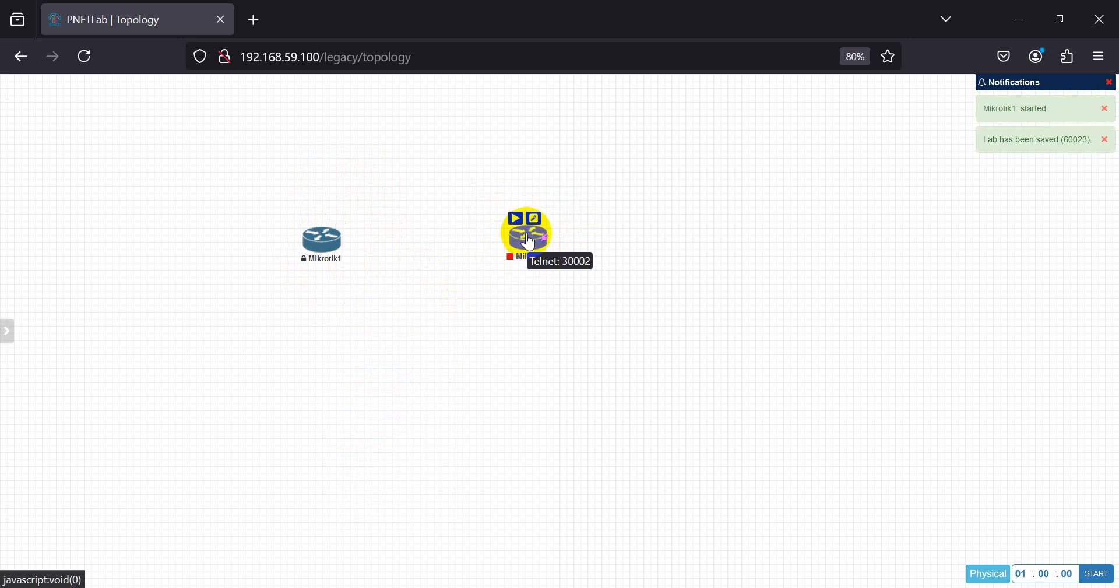
right_click(530, 241)
left_click(559, 264)
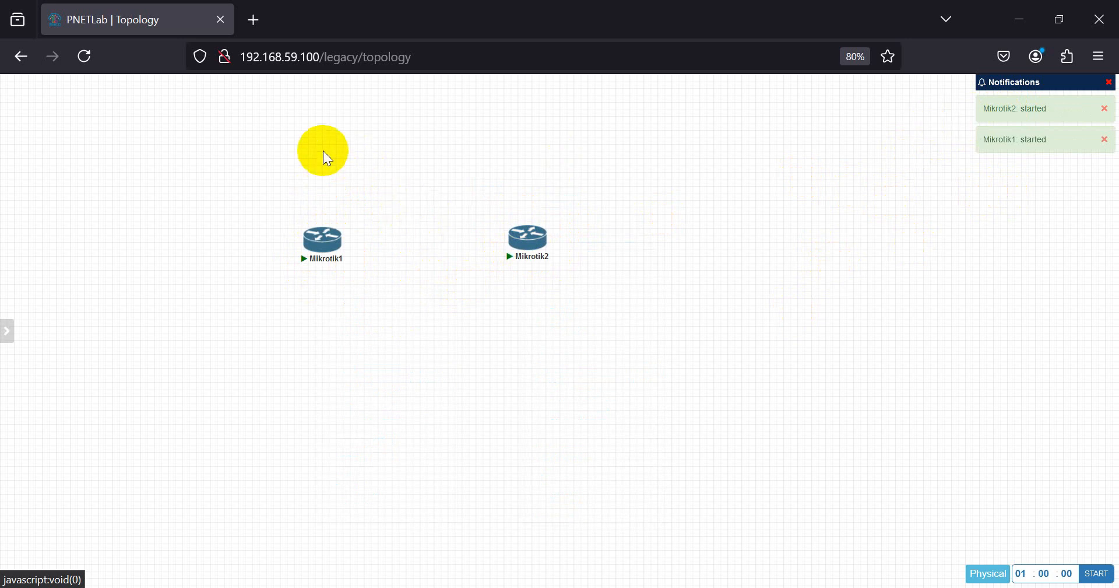
- Bring up the canvas add-object menu and close it again
mouse_move(514, 264)
mouse_move(337, 242)
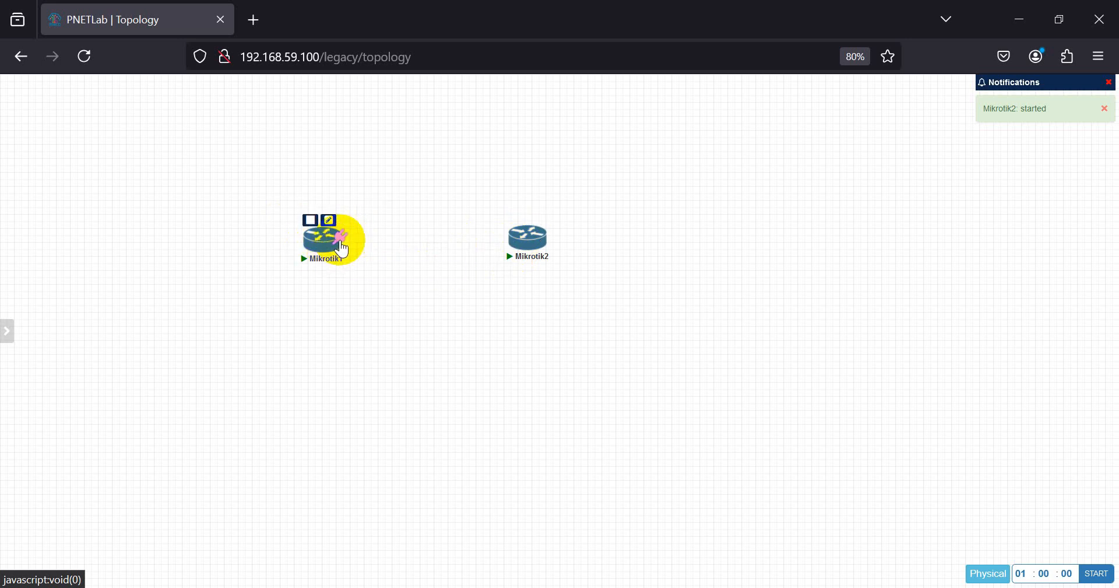
right_click(297, 147)
left_click(235, 163)
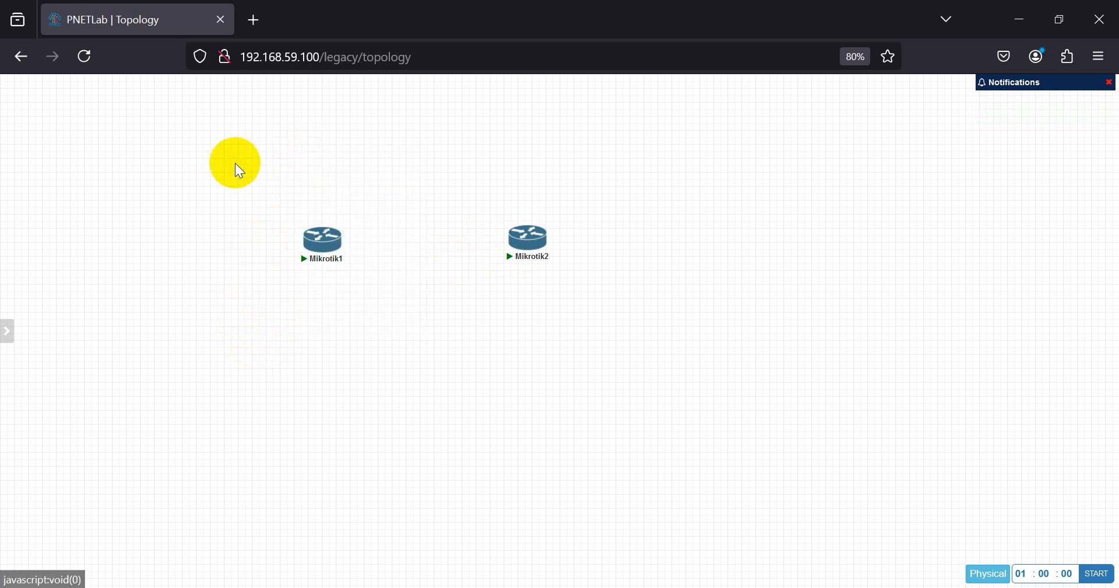
- Add a Management(Cloud0) network named Net and link it to Mikrotik1's eth1
right_click(276, 135)
left_click(313, 187)
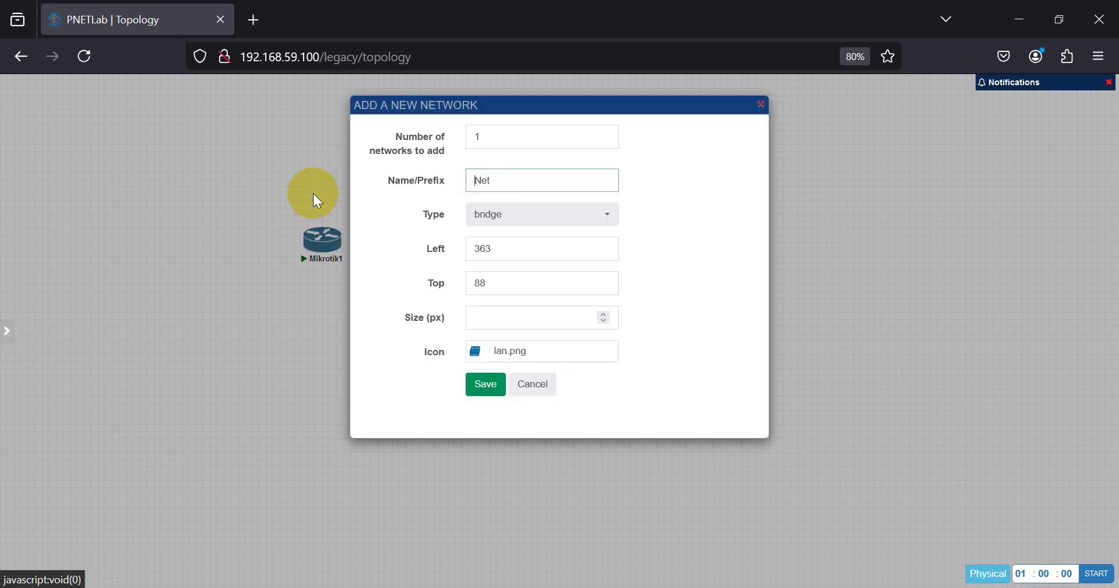
left_click(595, 215)
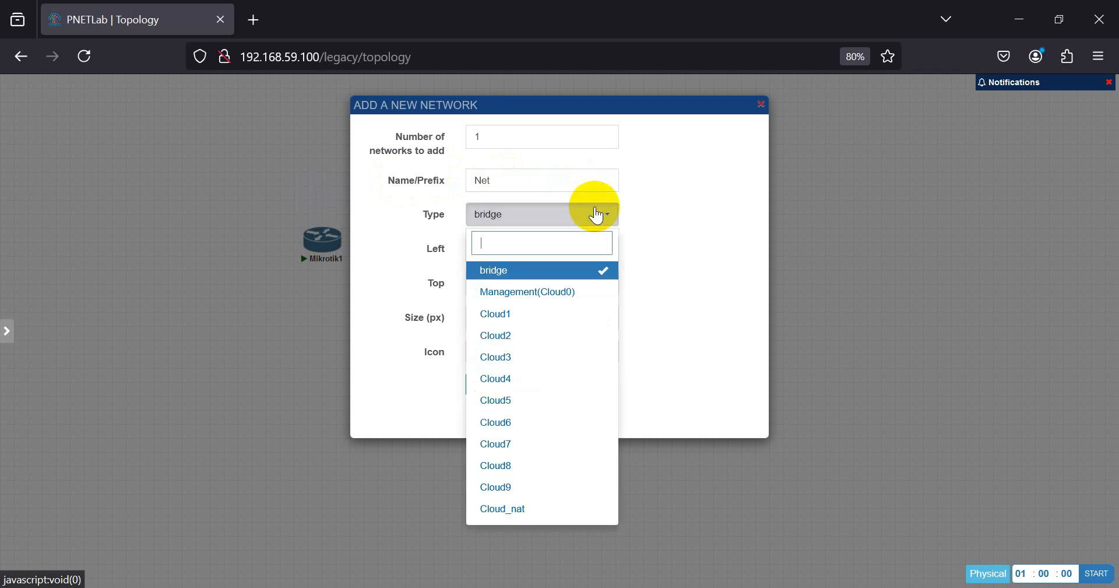
left_click(534, 288)
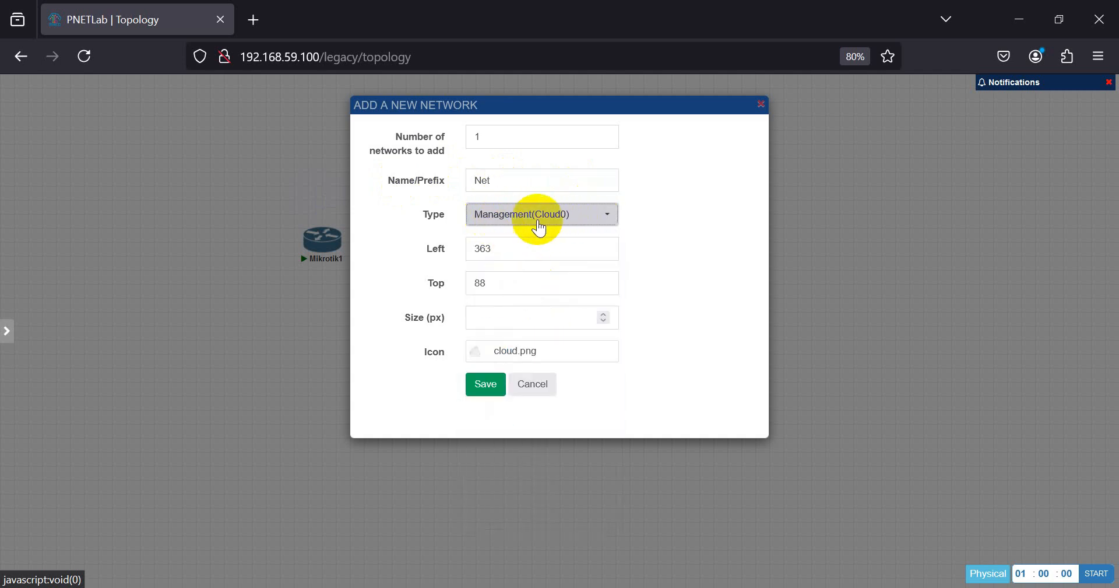
left_click(487, 387)
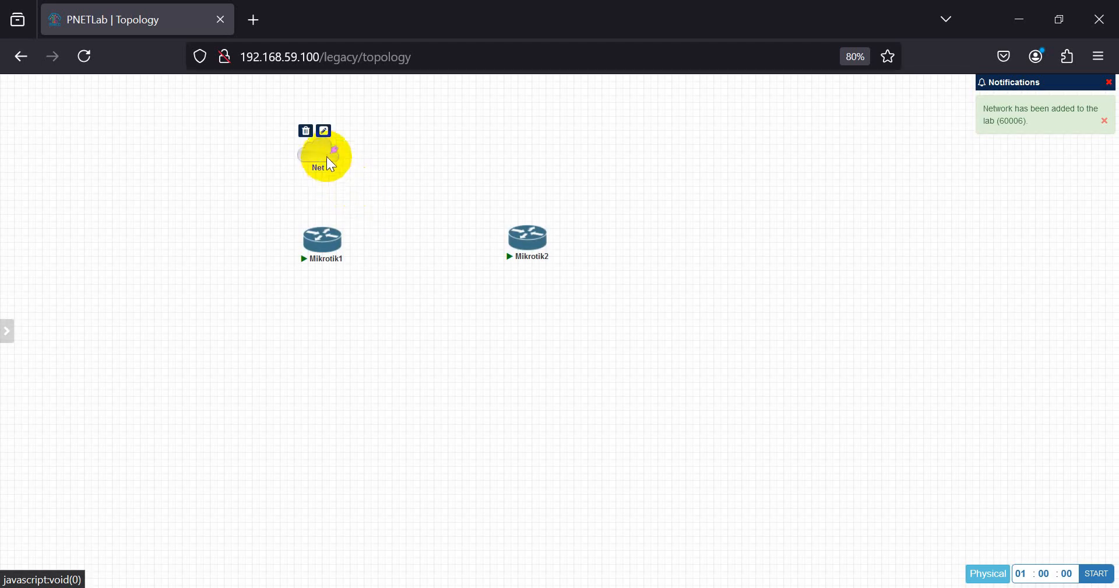
left_click_drag(320, 155, 308, 263)
left_click(588, 387)
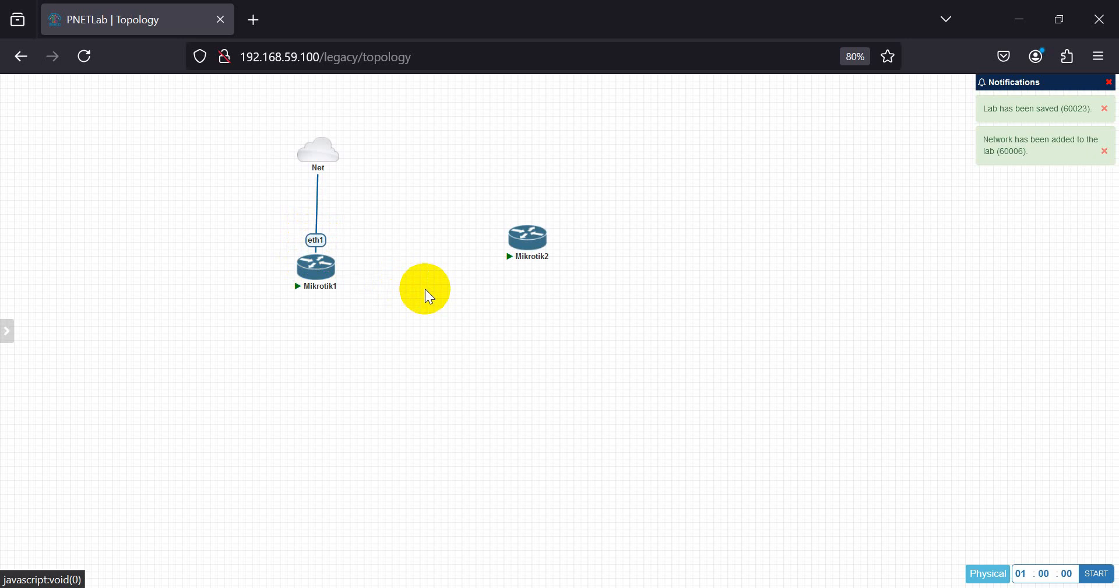
- Try opening a telnet console to Mikrotik1, allowing the telnet link
mouse_move(304, 275)
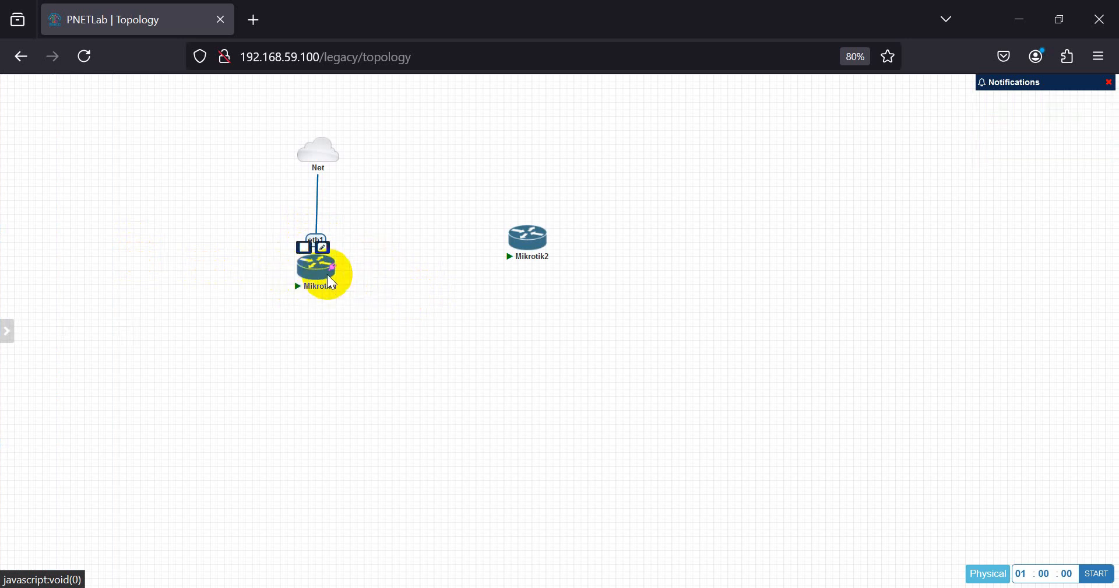
left_click(307, 277)
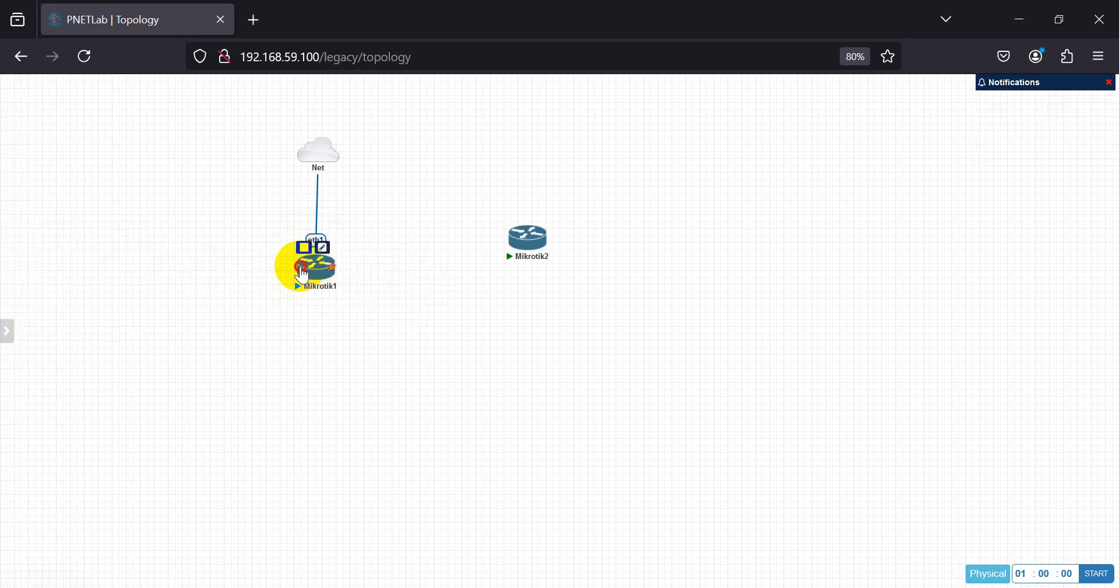
left_click(606, 226)
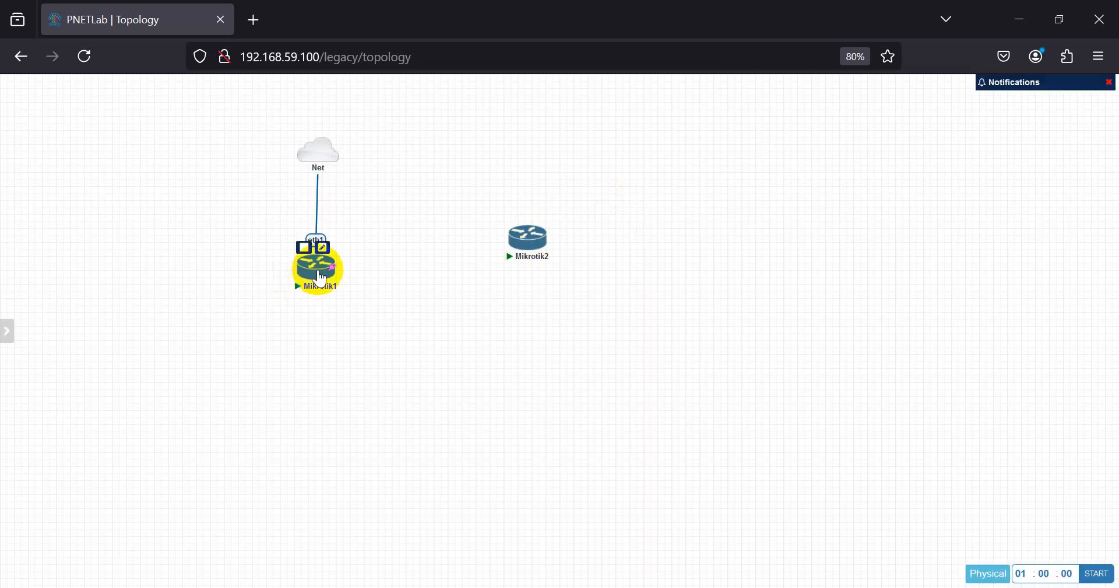
mouse_move(1, 284)
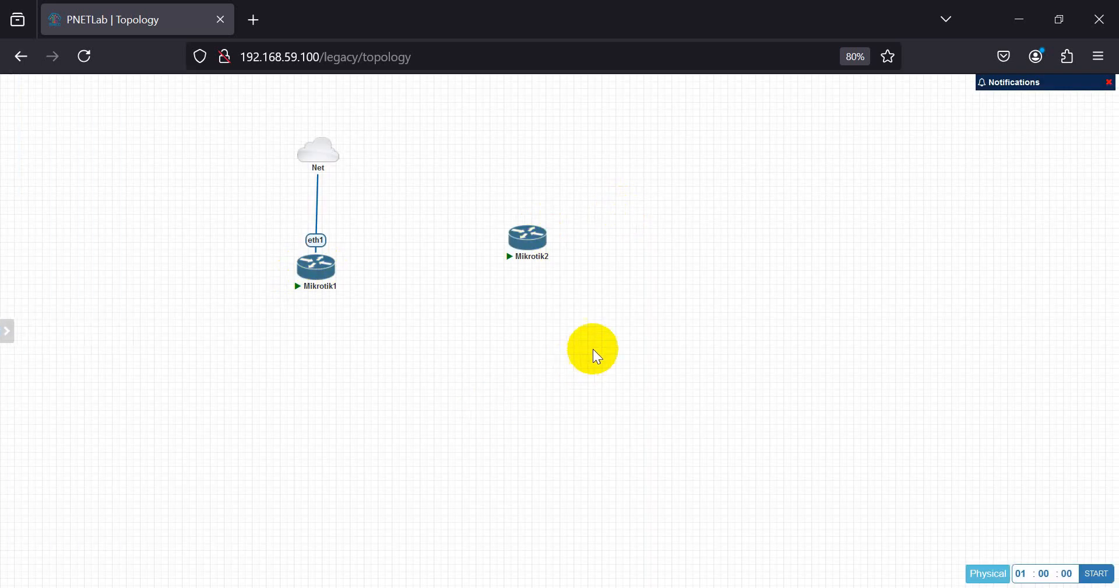
- Switch to HTML Console, open Mikrotik1's terminal and log in as admin, answering n
mouse_move(10, 325)
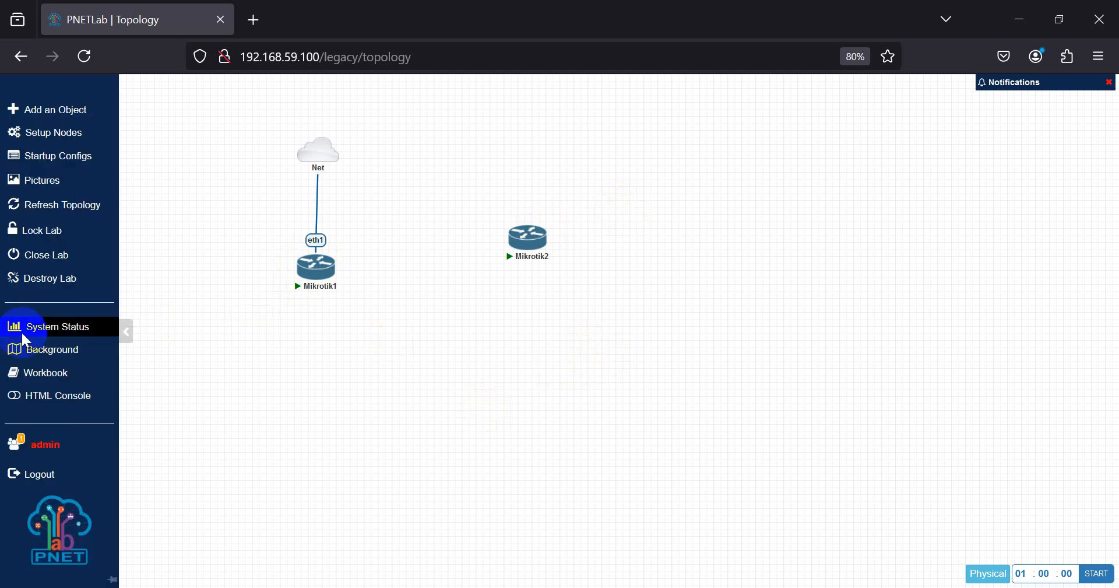
left_click(14, 403)
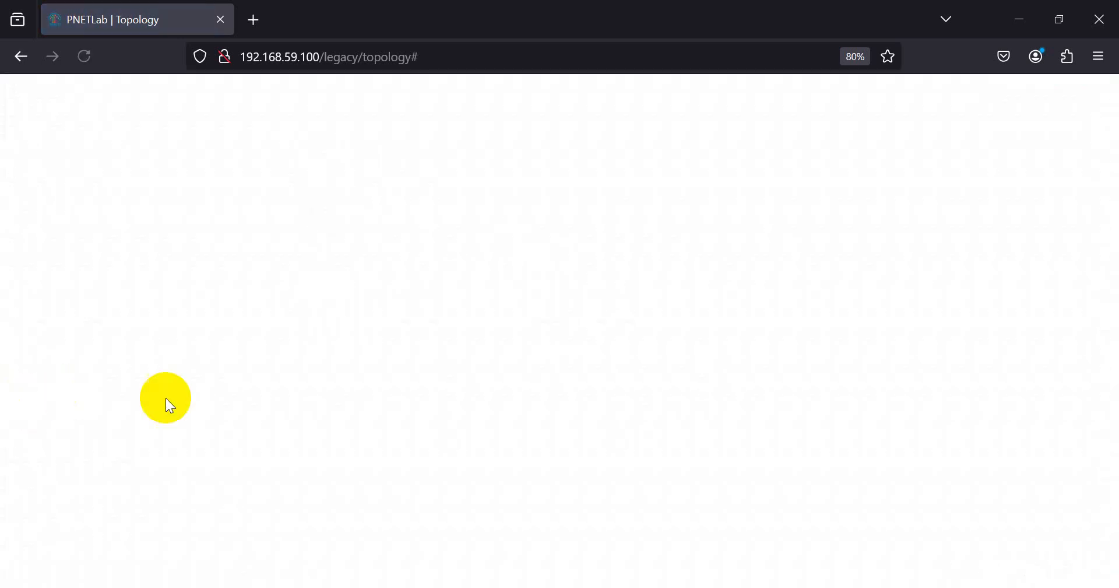
mouse_move(307, 289)
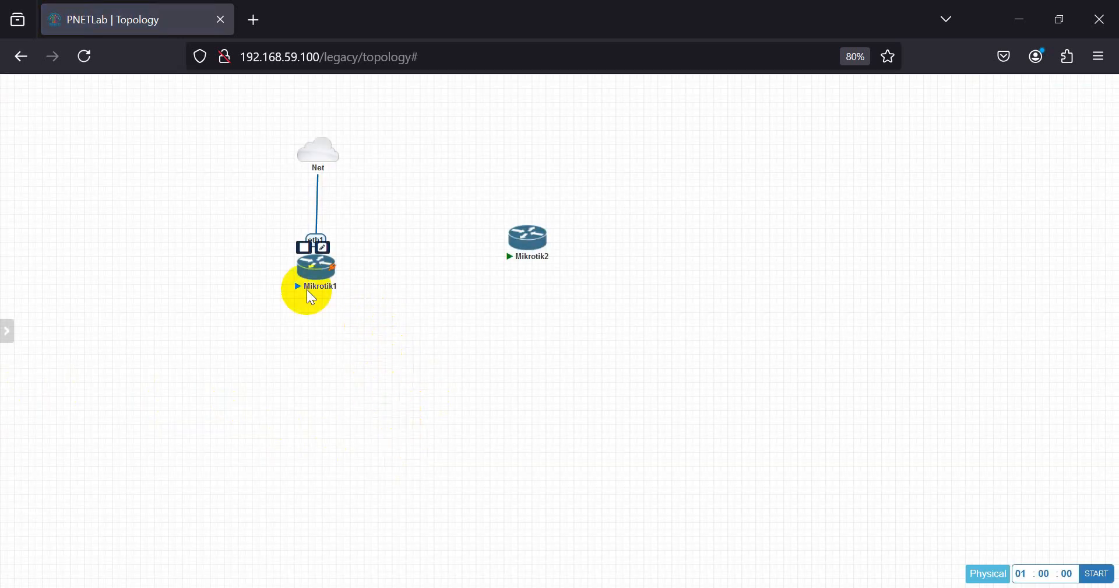
left_click(315, 271)
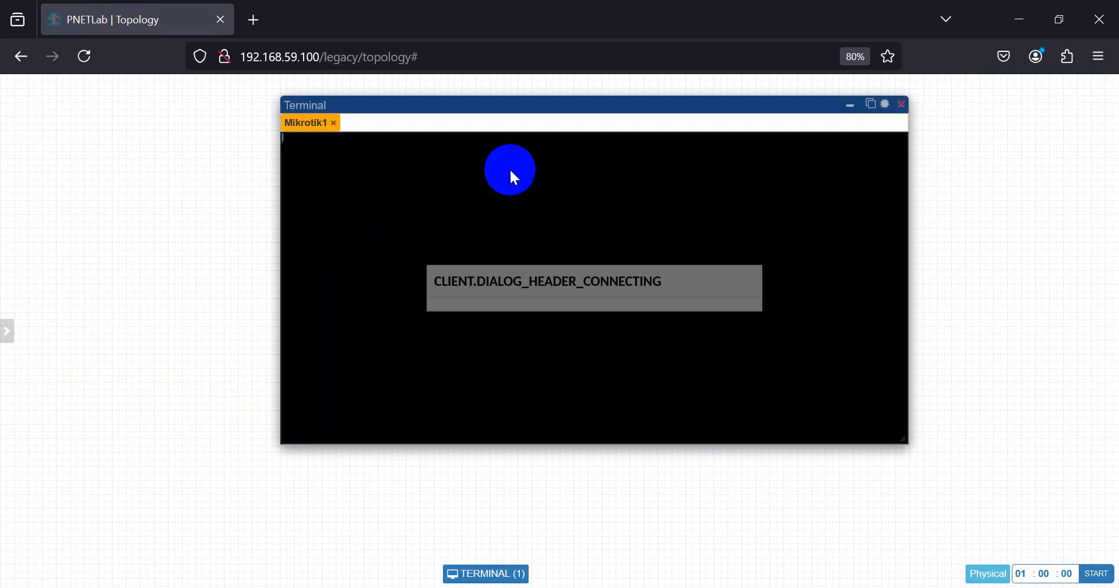
left_click_drag(530, 110, 676, 117)
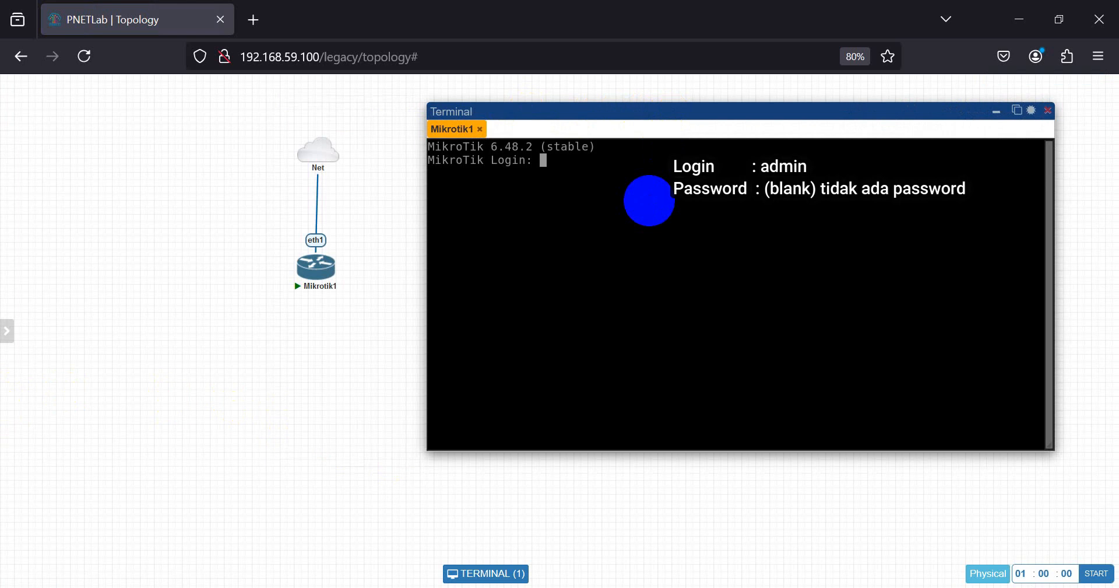
left_click_drag(582, 112, 645, 120)
left_click(631, 187)
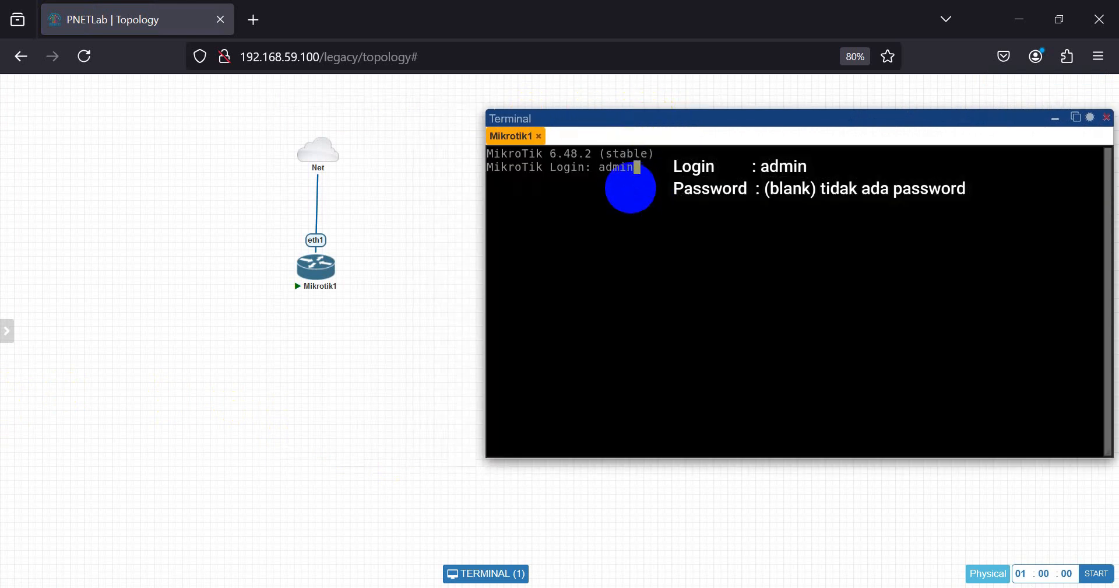
key("Return")
key("Return")
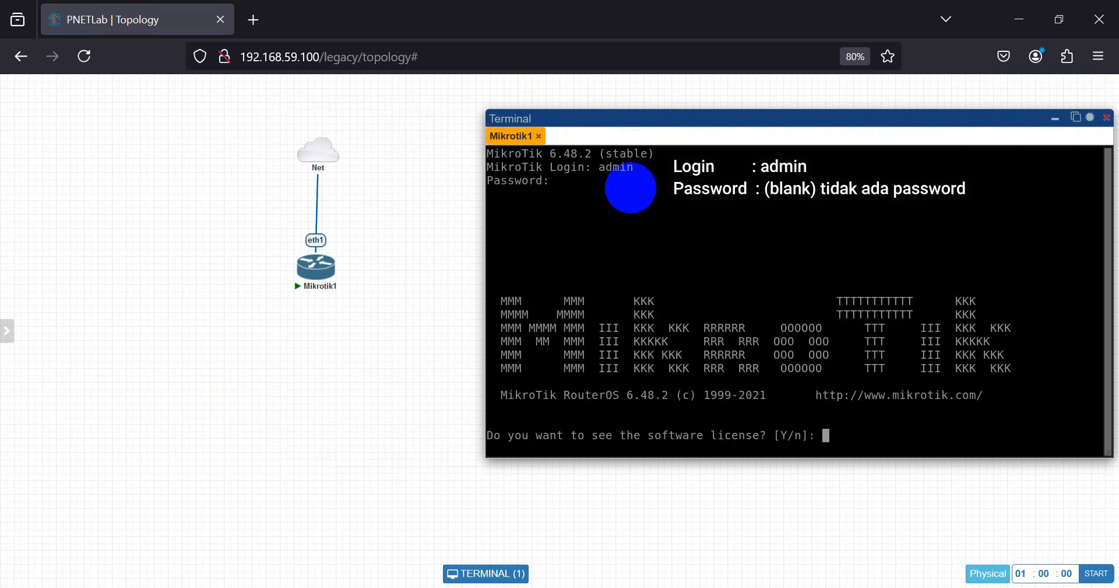
type("n")
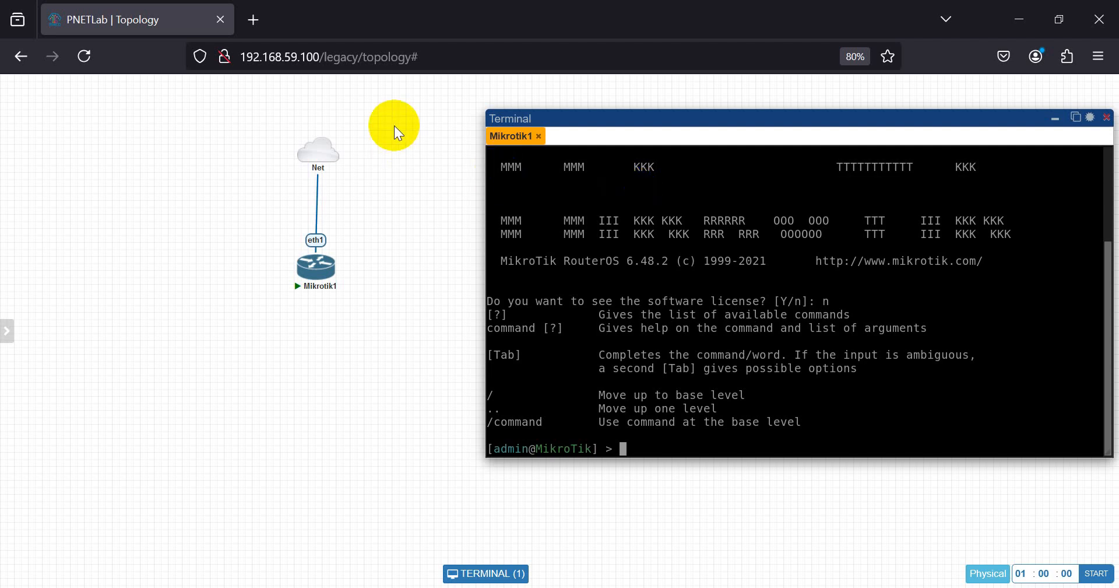
- Save an eth1-to-eth2 link from Mikrotik2 to Mikrotik1 and set Mikrotik2 beside Mikrotik1
left_click_drag(601, 123, 688, 150)
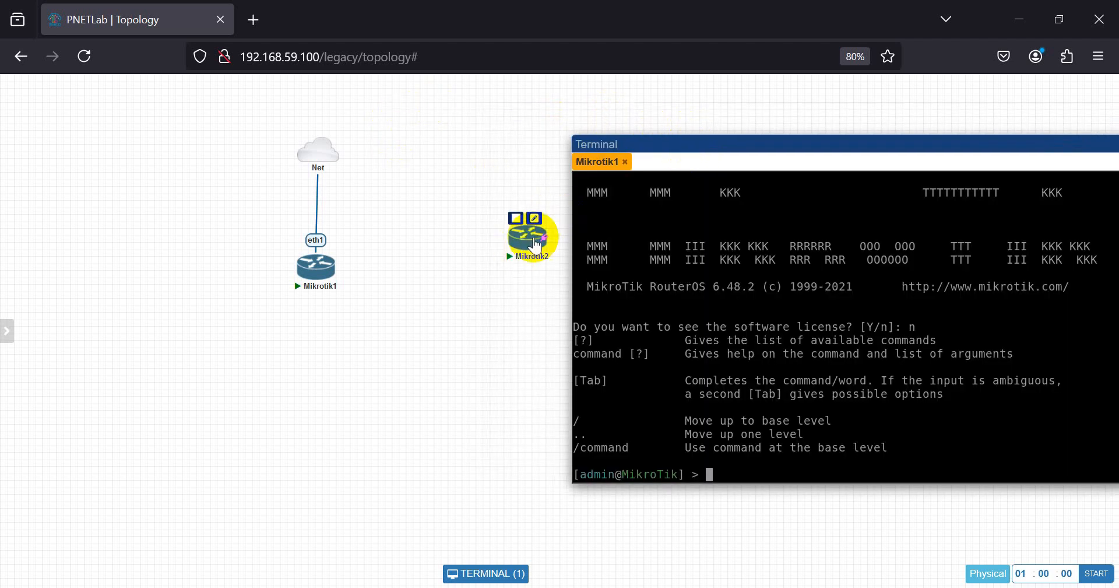
left_click_drag(542, 237, 308, 283)
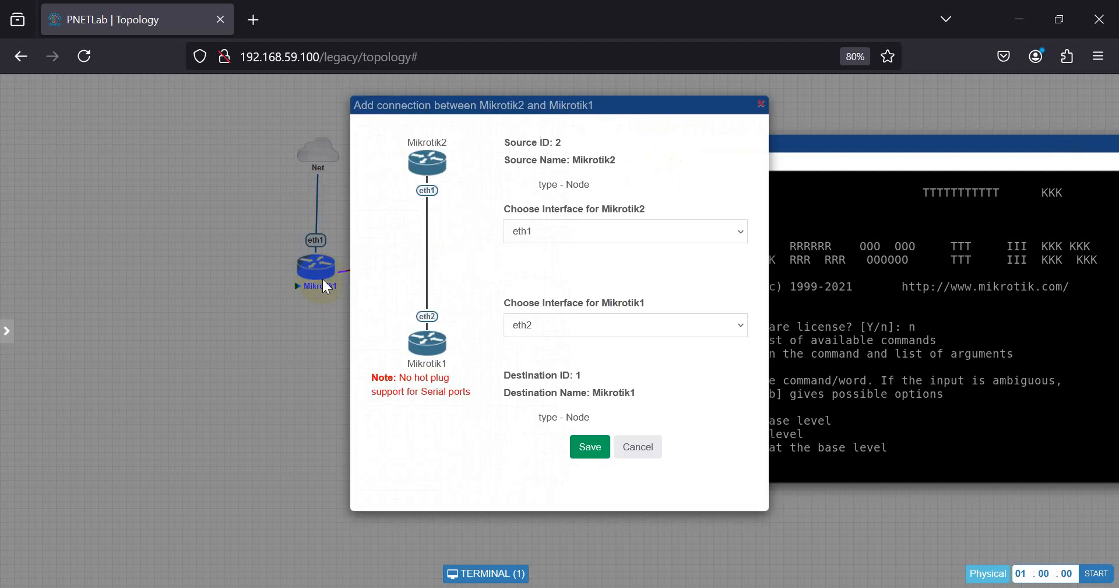
left_click(587, 446)
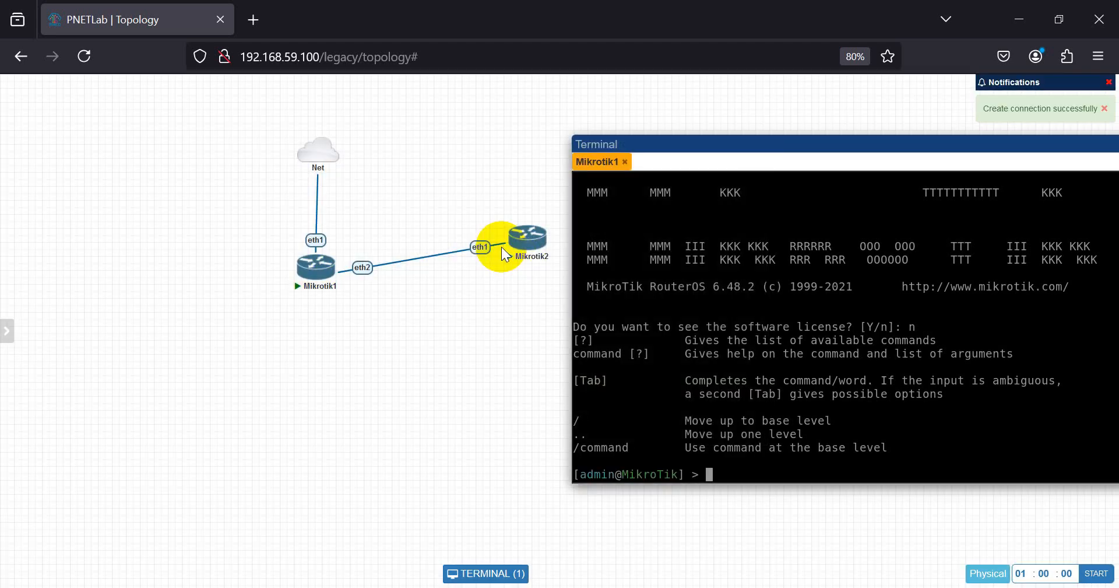
left_click_drag(527, 237, 485, 267)
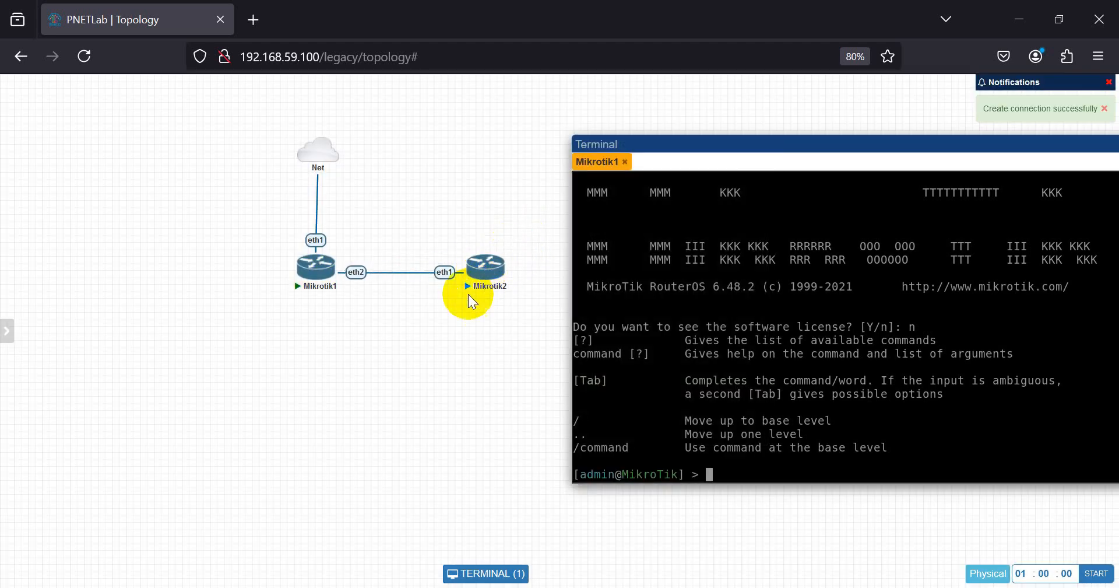
left_click(671, 325)
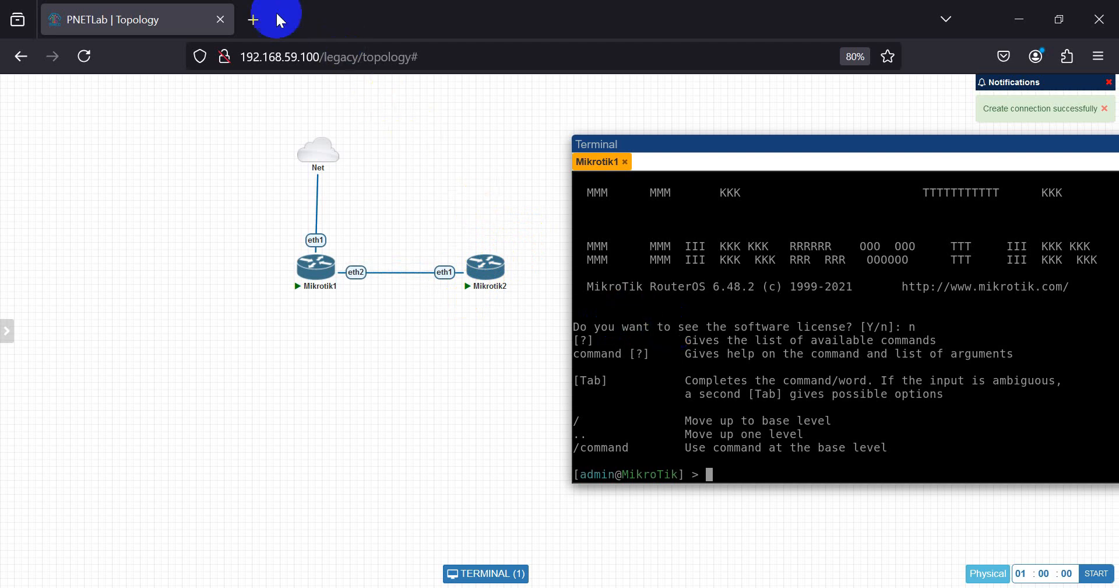
- Go to mikrotik.com's Software download page in a new tab
left_click(257, 21)
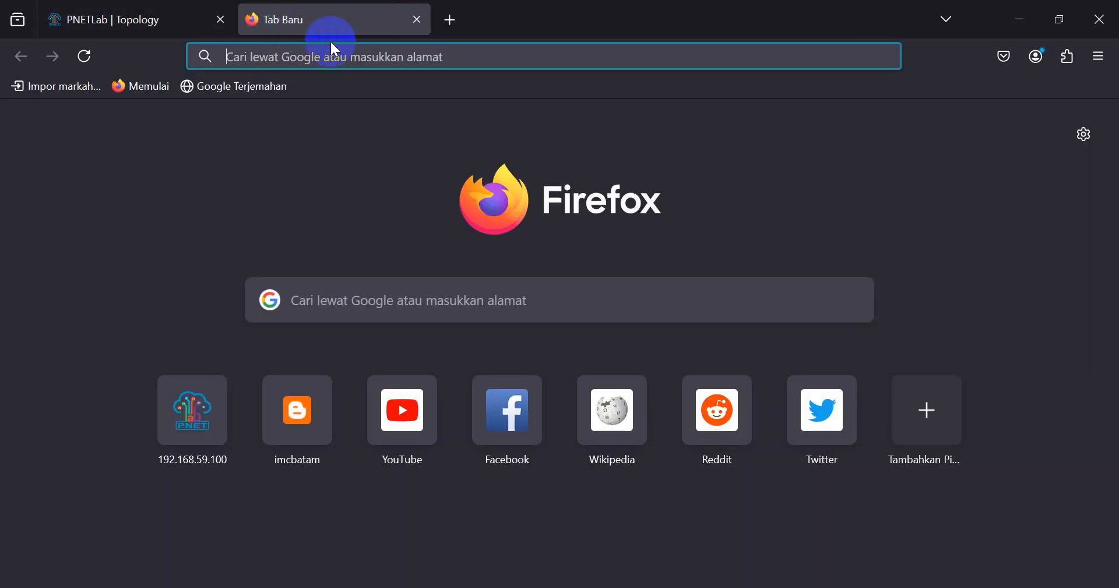
type("mikrotik.com")
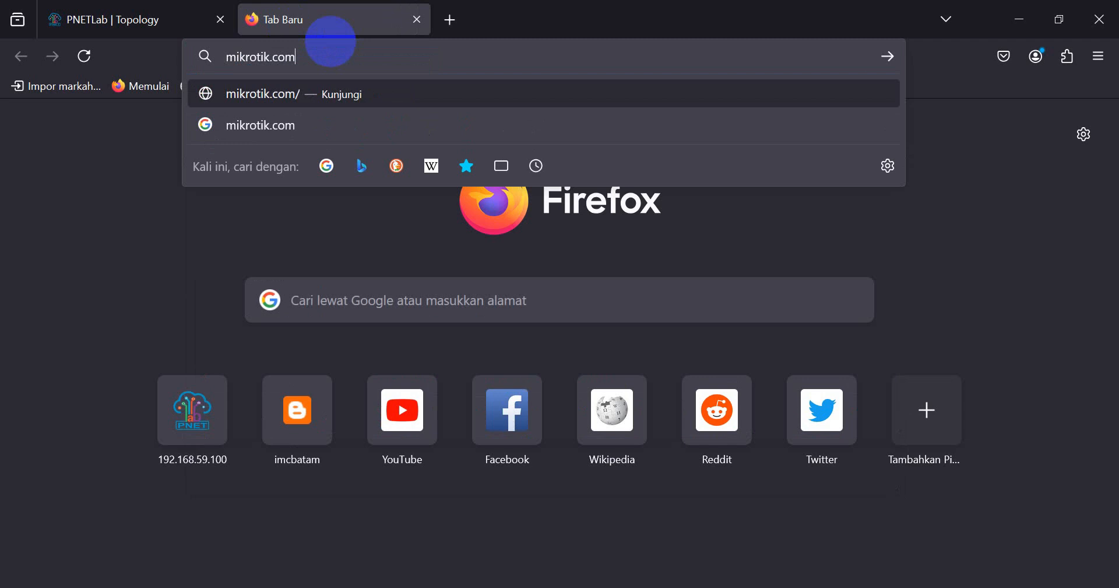
key("Return")
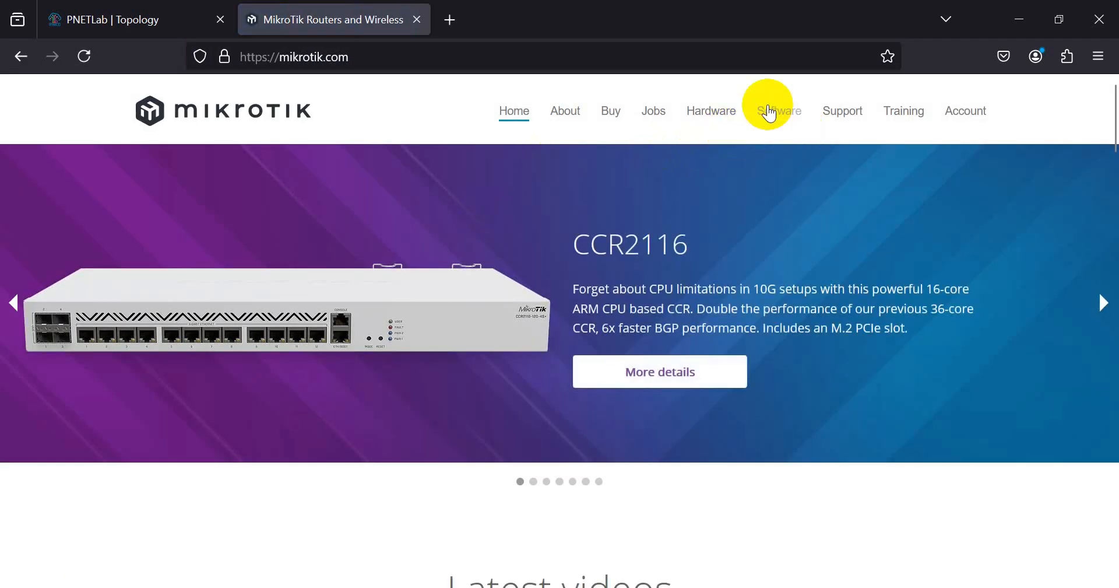
left_click(780, 114)
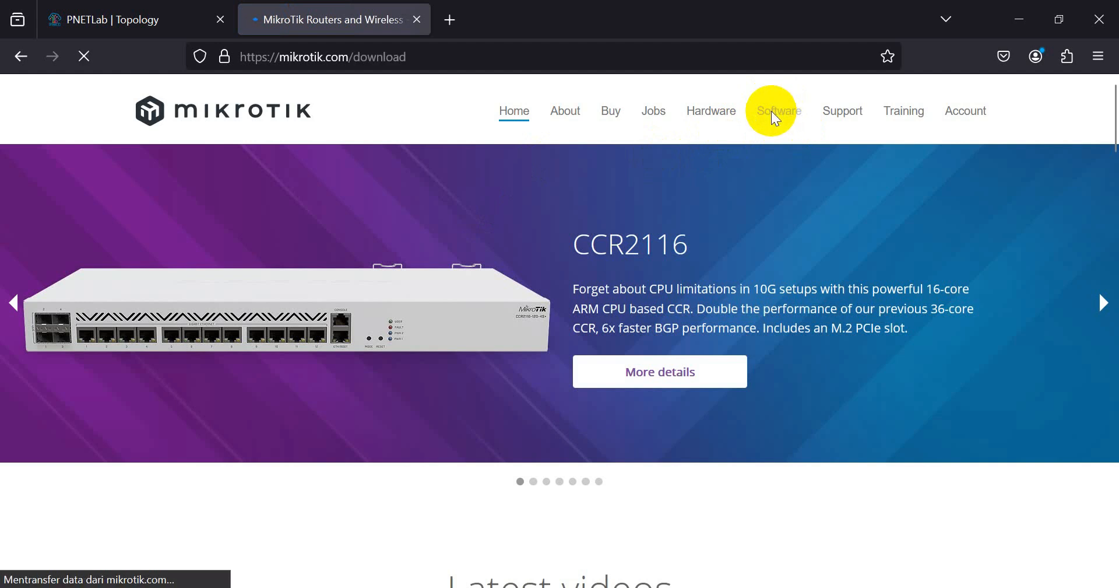
scroll(187, 452, "down", 2)
scroll(197, 449, "down", 1)
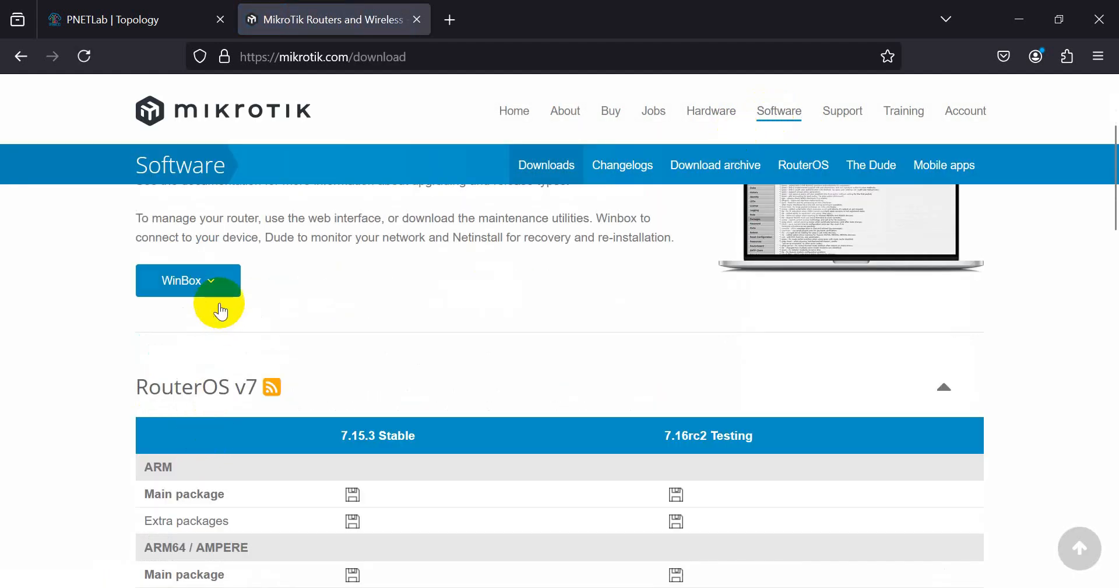
- Download and run WinBox 3.41 (64-bit), placing it beside the PNETLab topology
left_click(212, 286)
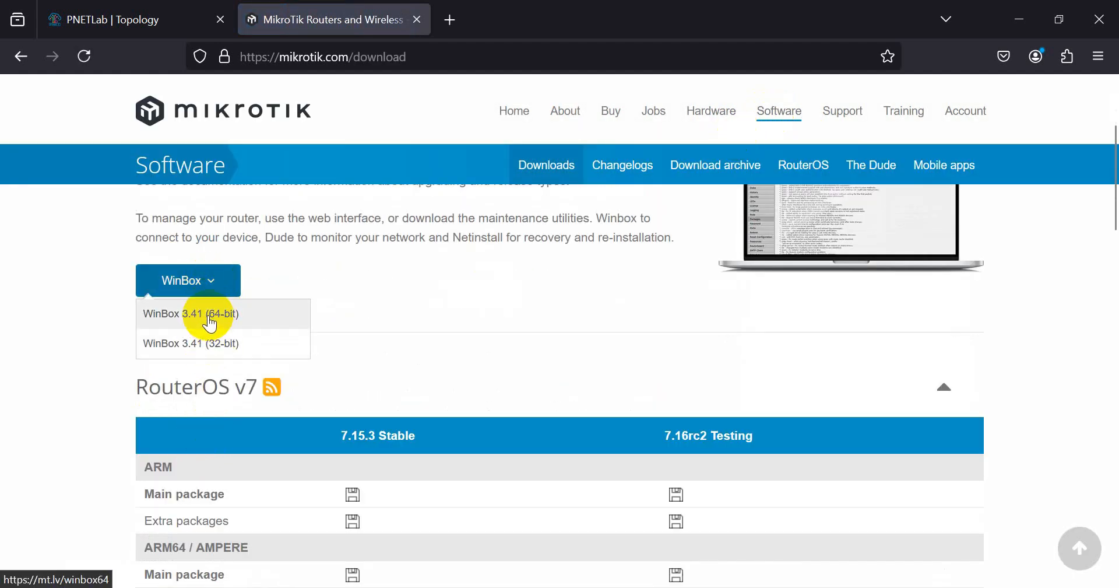
left_click(210, 318)
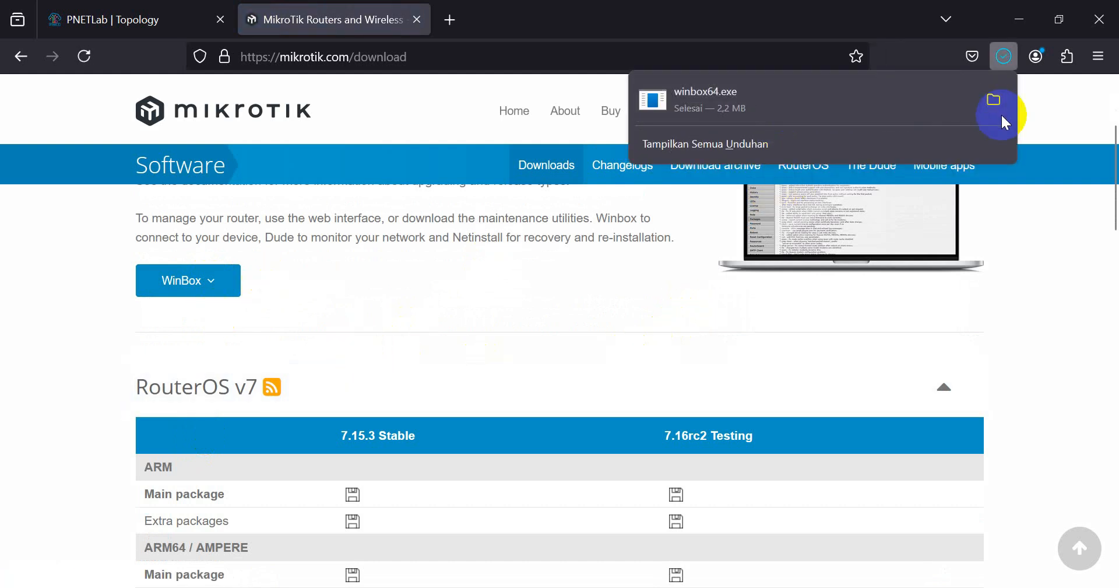
left_click(820, 115)
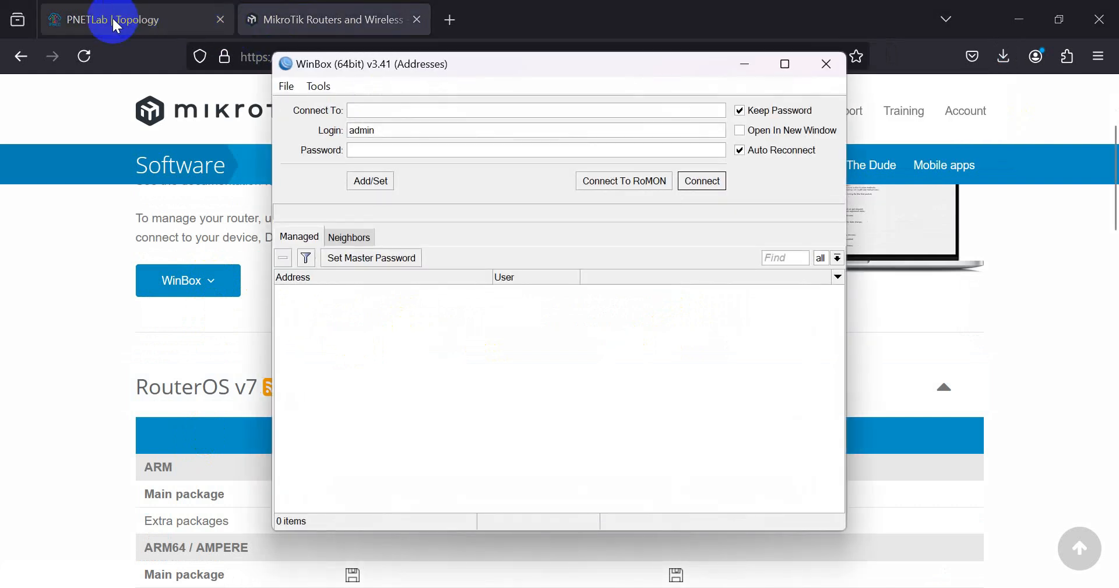
left_click(149, 19)
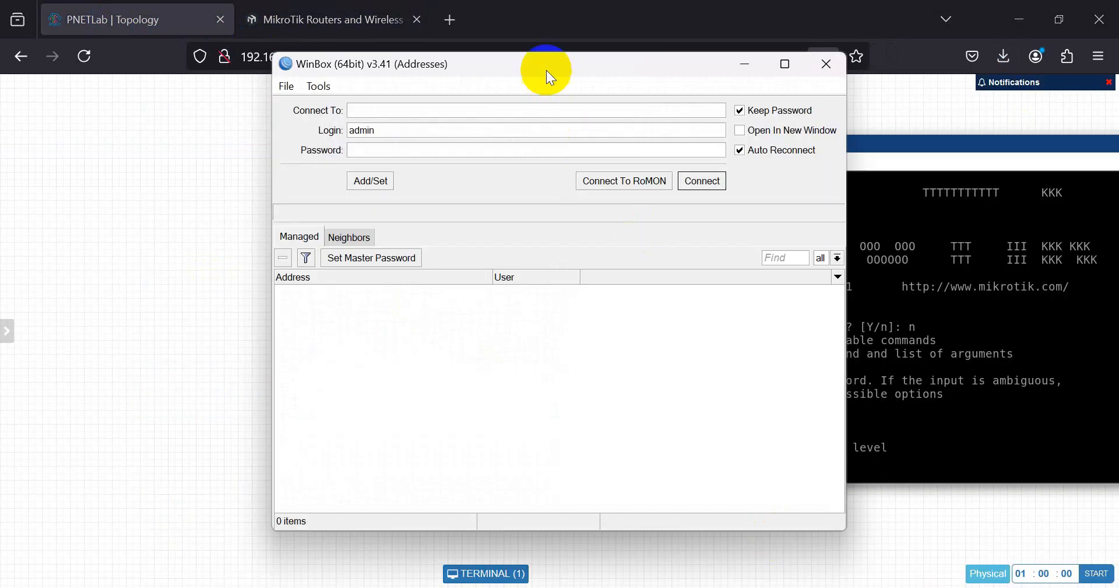
left_click_drag(547, 69, 845, 103)
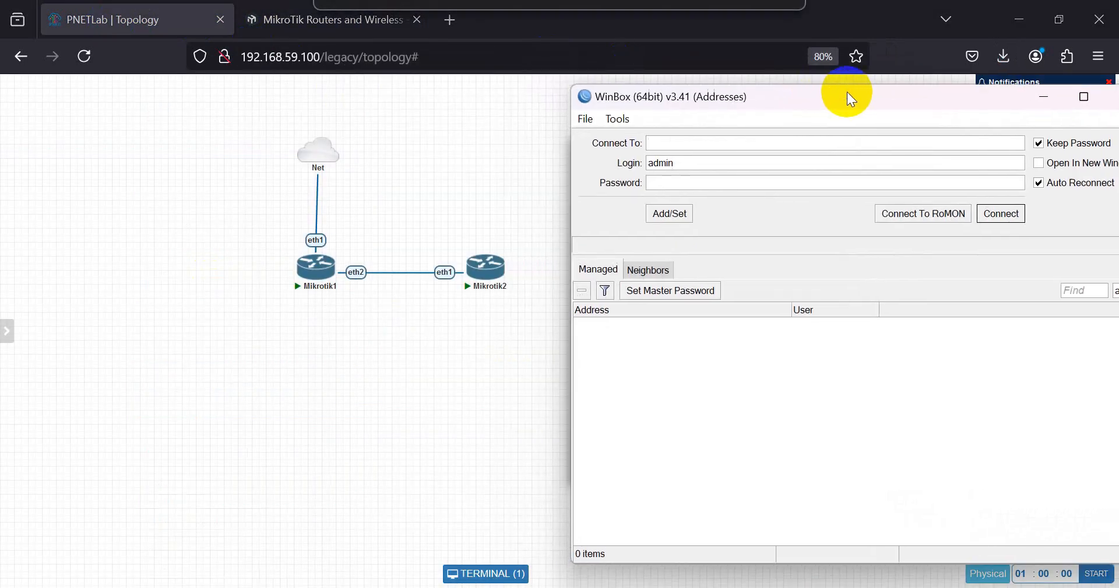
- Connect WinBox to neighbour 50:FE:5F:00:01:00 as admin with a blank password
left_click(653, 268)
left_click_drag(699, 105, 639, 86)
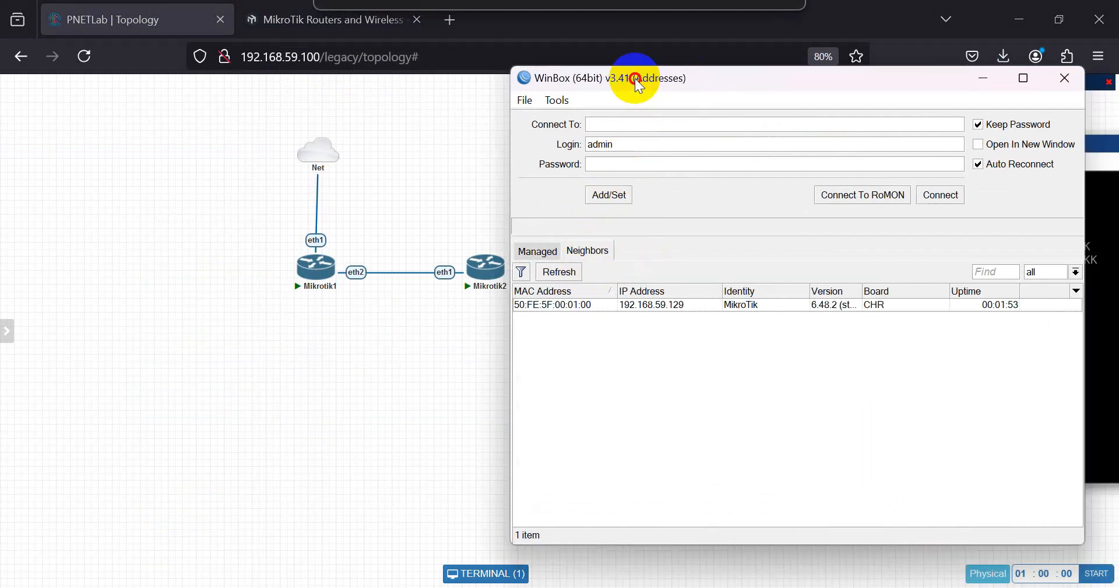
left_click(535, 306)
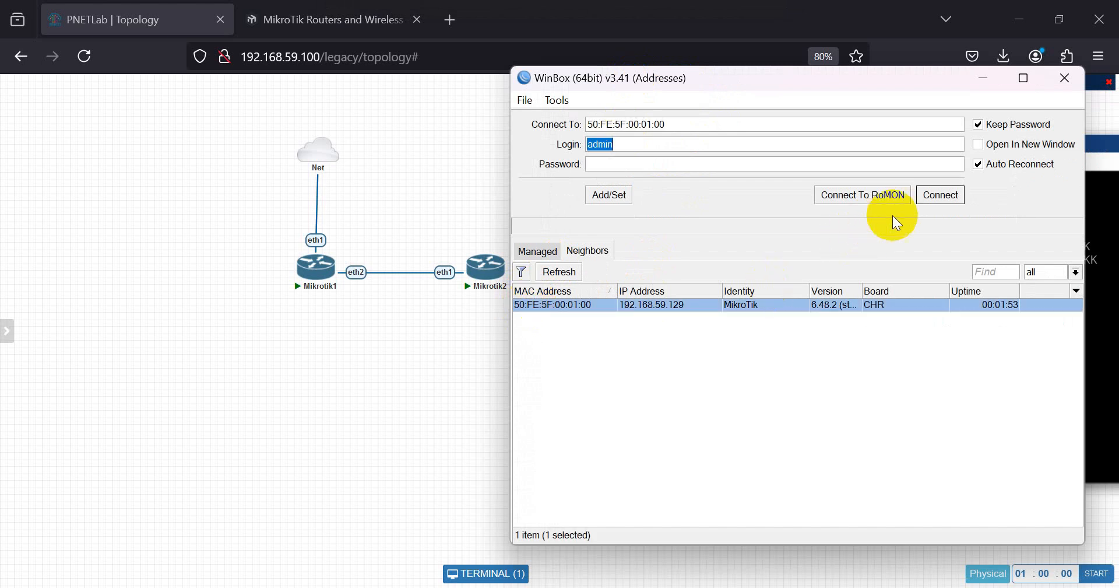
left_click(603, 164)
left_click(571, 304)
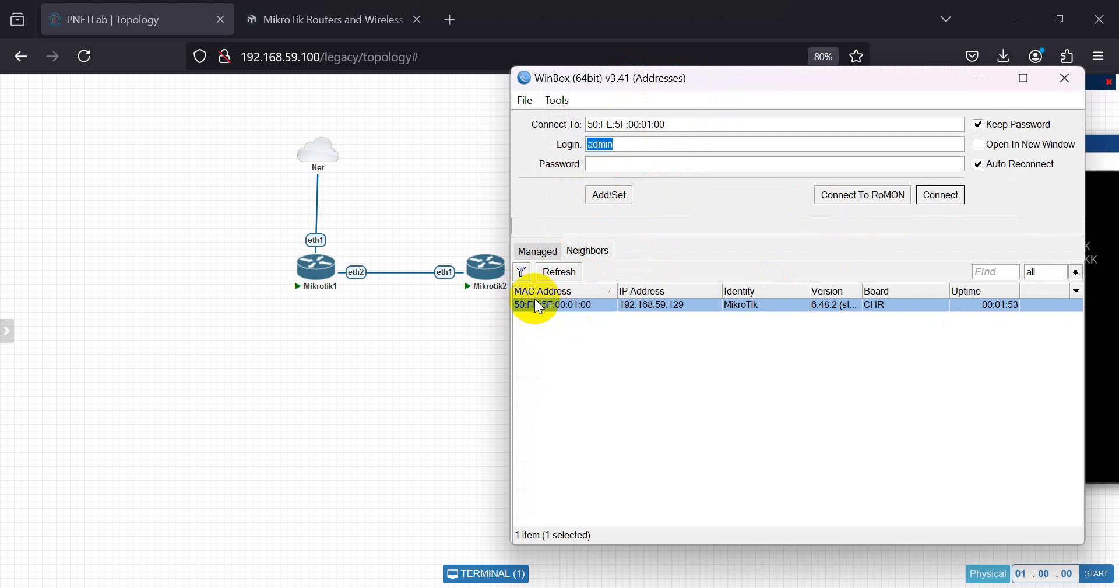
left_click(945, 197)
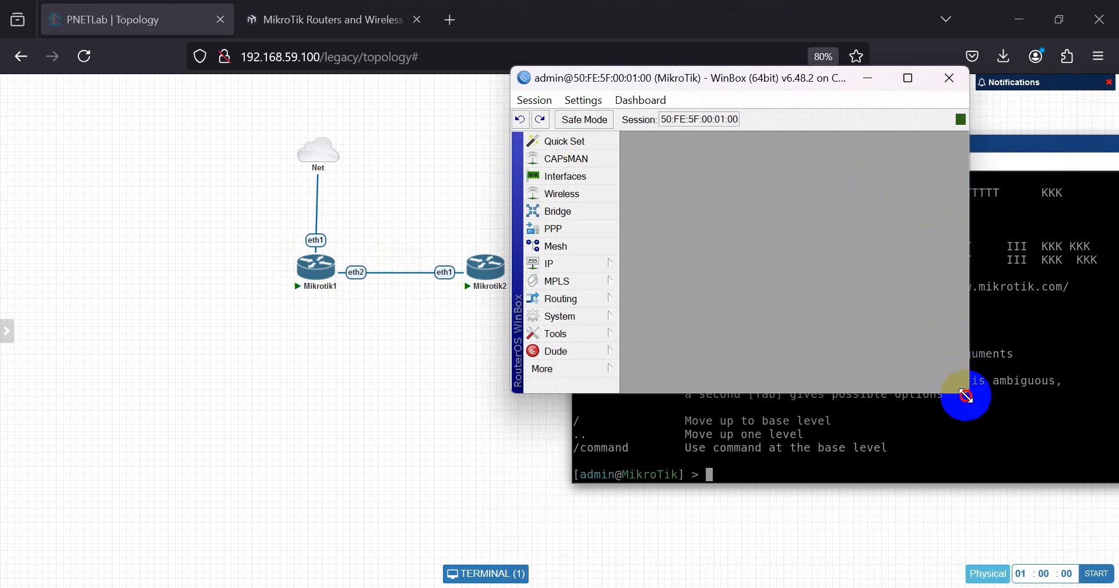
- Arrange the WinBox session window and open the IP > Addresses list
left_click_drag(965, 390, 990, 462)
left_click_drag(770, 91, 387, 94)
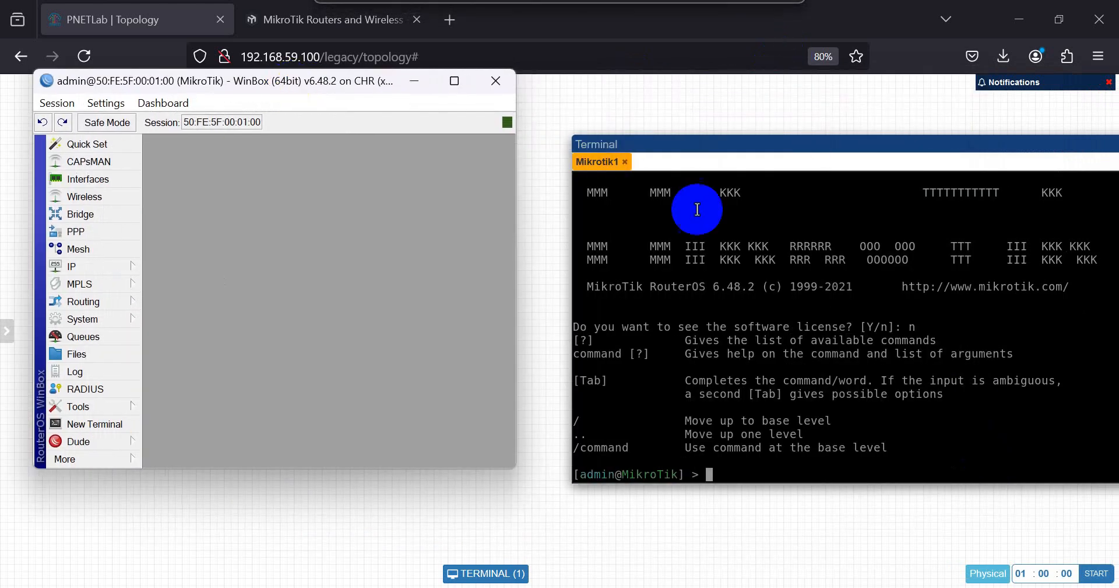
left_click(745, 230)
key("alt+Tab")
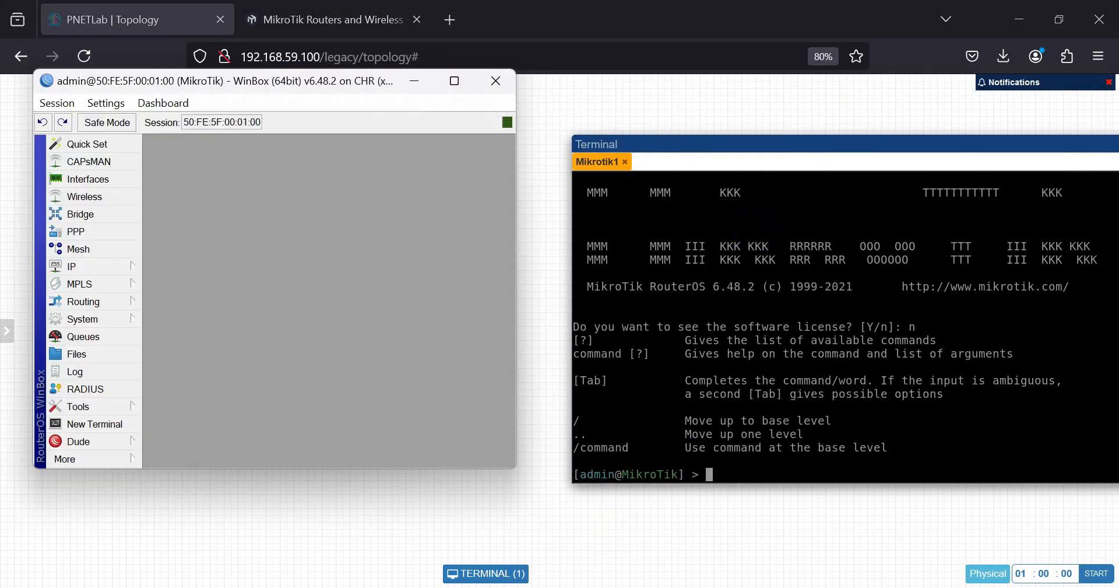
left_click_drag(287, 95, 812, 105)
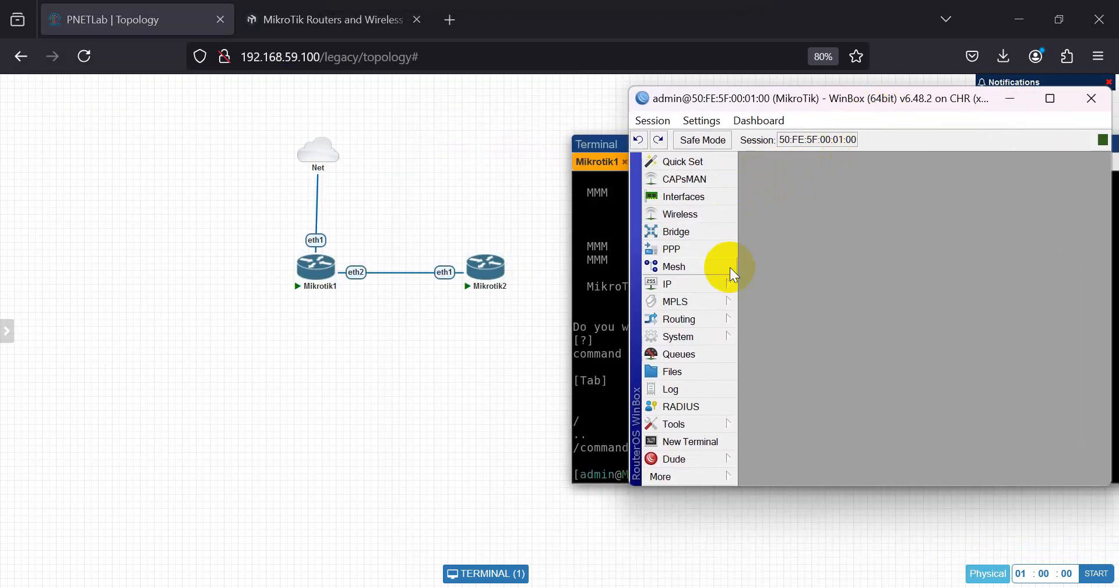
left_click(708, 282)
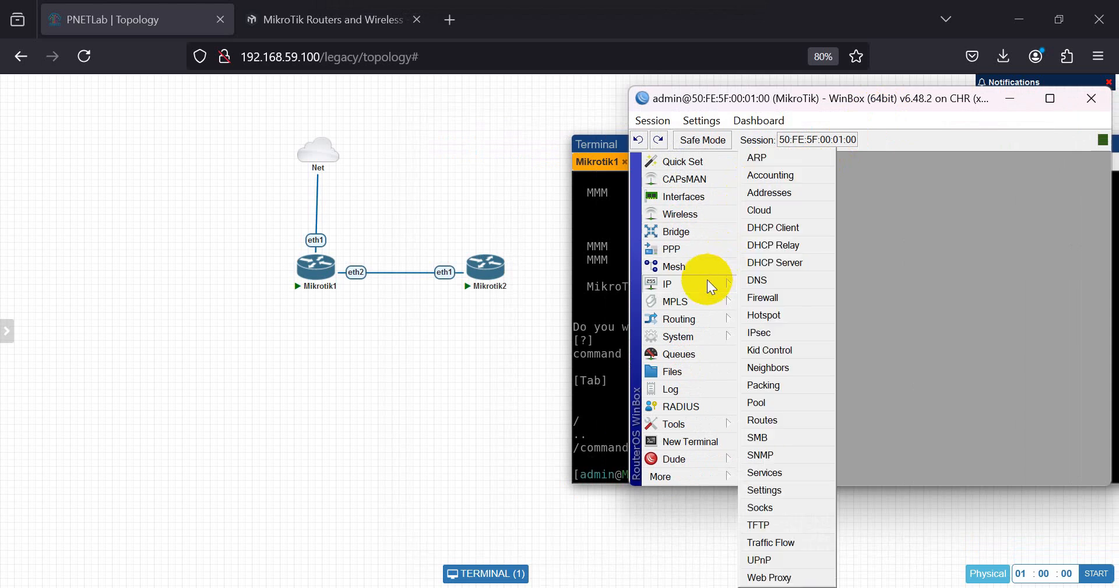
left_click(762, 193)
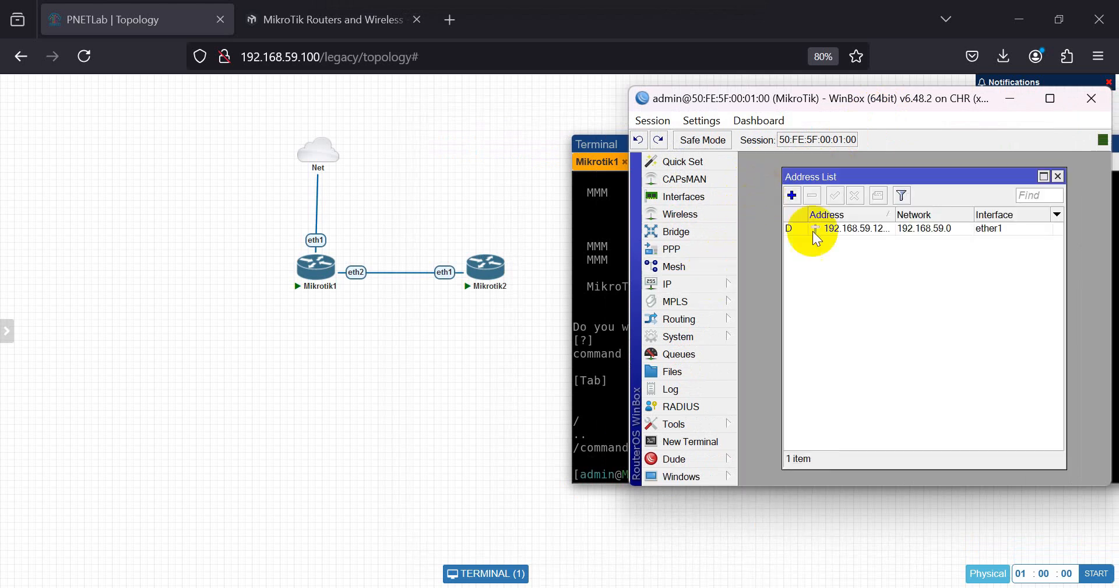
left_click(699, 285)
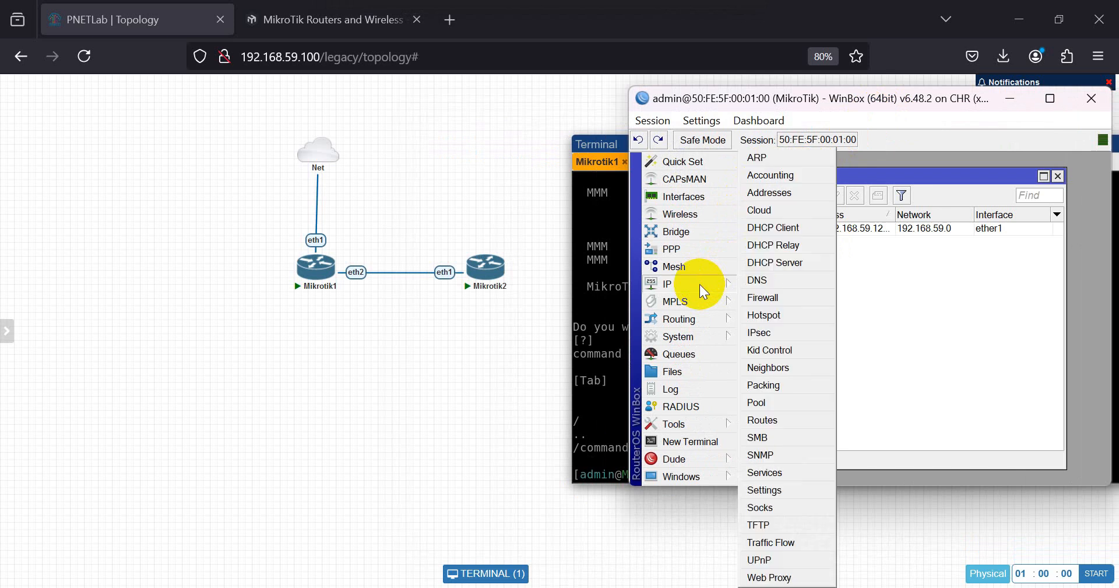
left_click(782, 193)
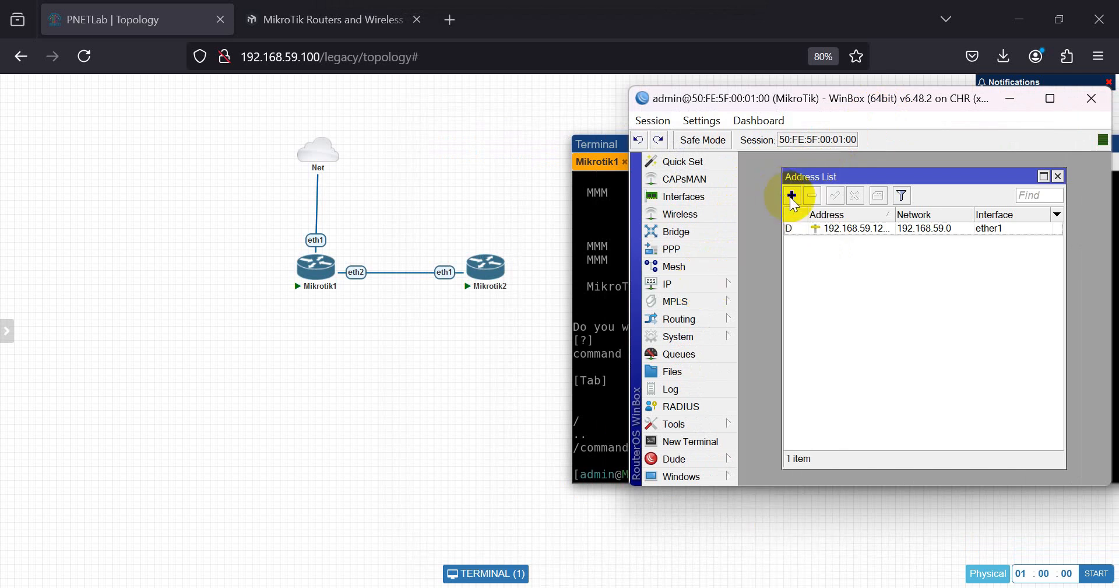
- Add 10.10.10.1/30 with netmask 255.255.255.252 on ether2 and apply it
left_click(791, 196)
left_click(928, 291)
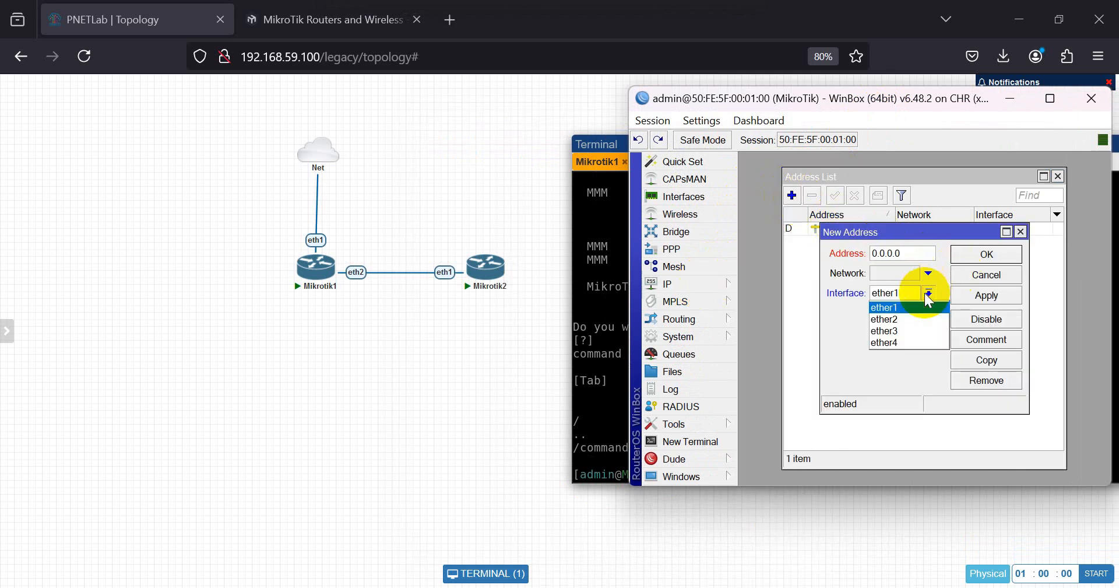
left_click(899, 315)
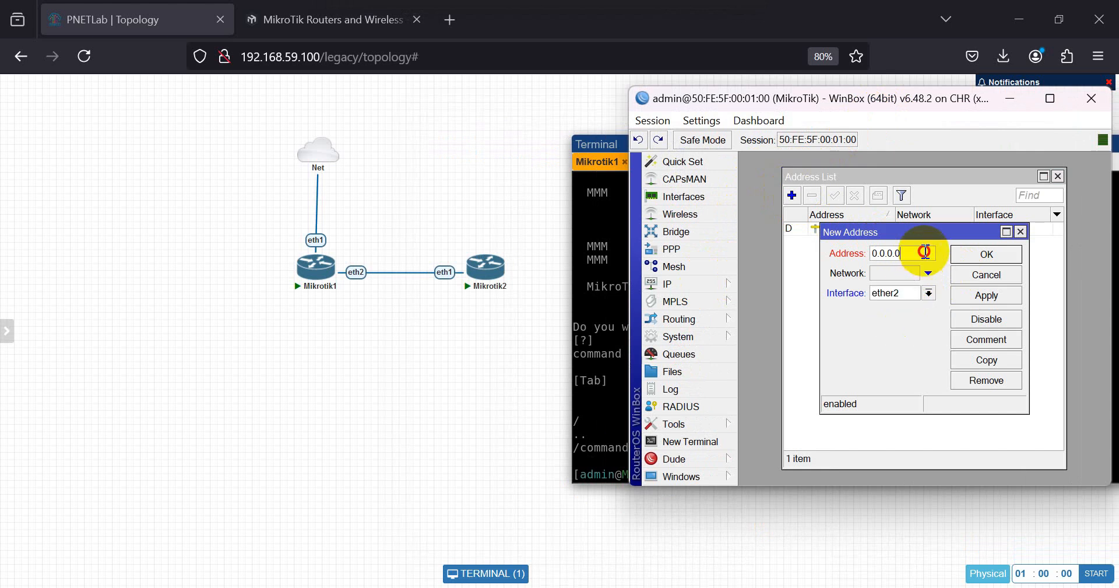
key("shift+Tab")
type("10.1")
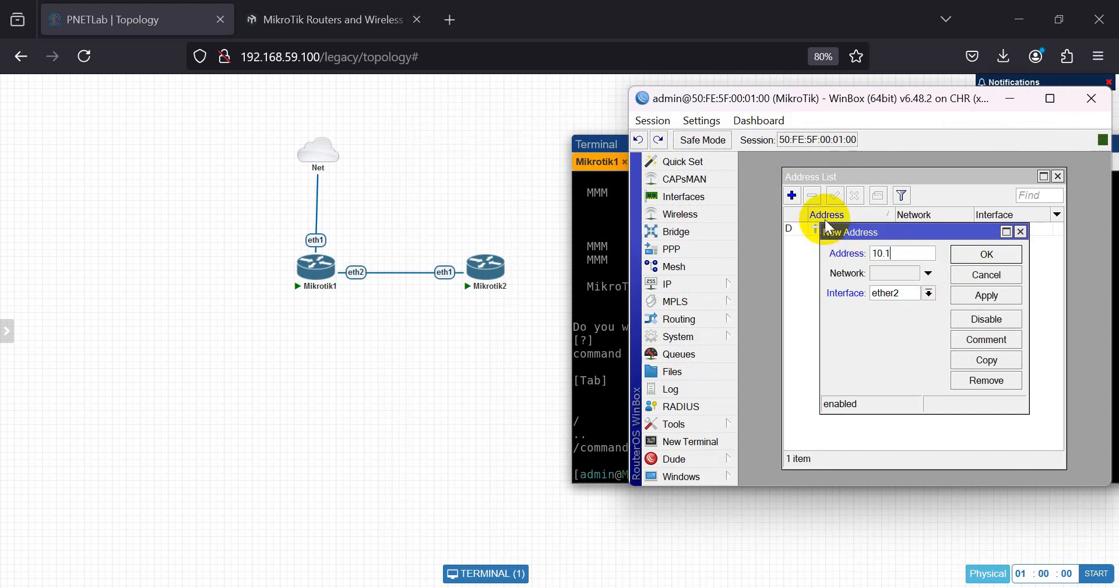
type("0.")
type("10.1")
type("/30")
key("Tab")
left_click(929, 273)
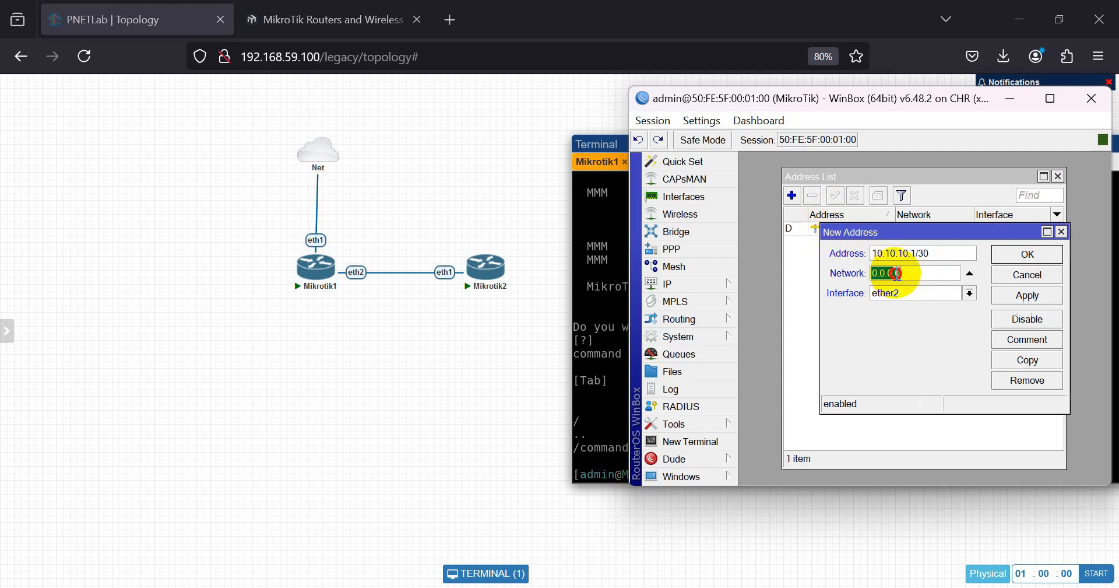
type("255.255.255.252")
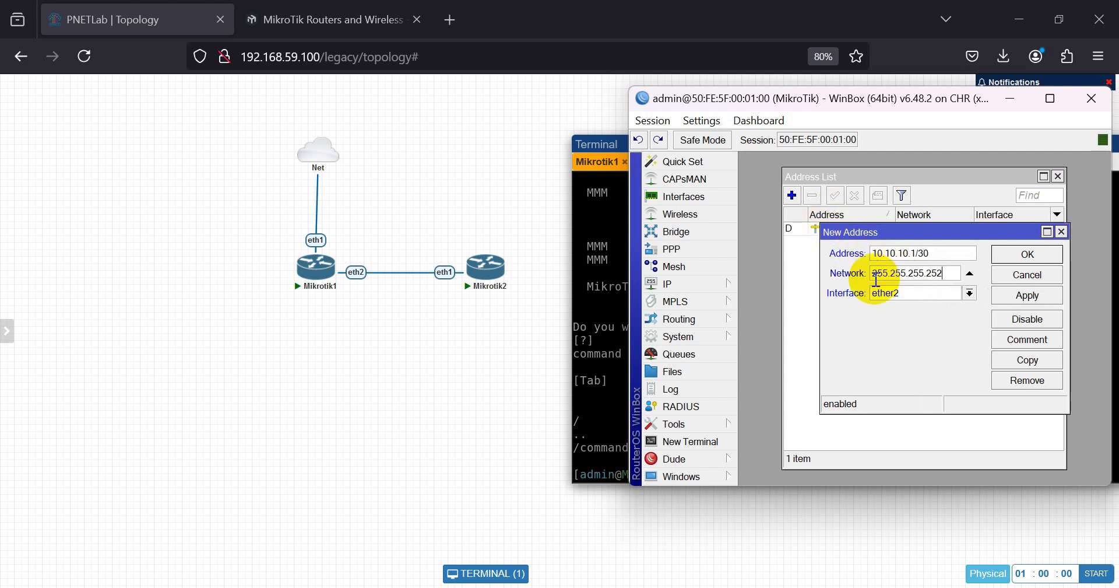
left_click(1027, 295)
left_click(1035, 254)
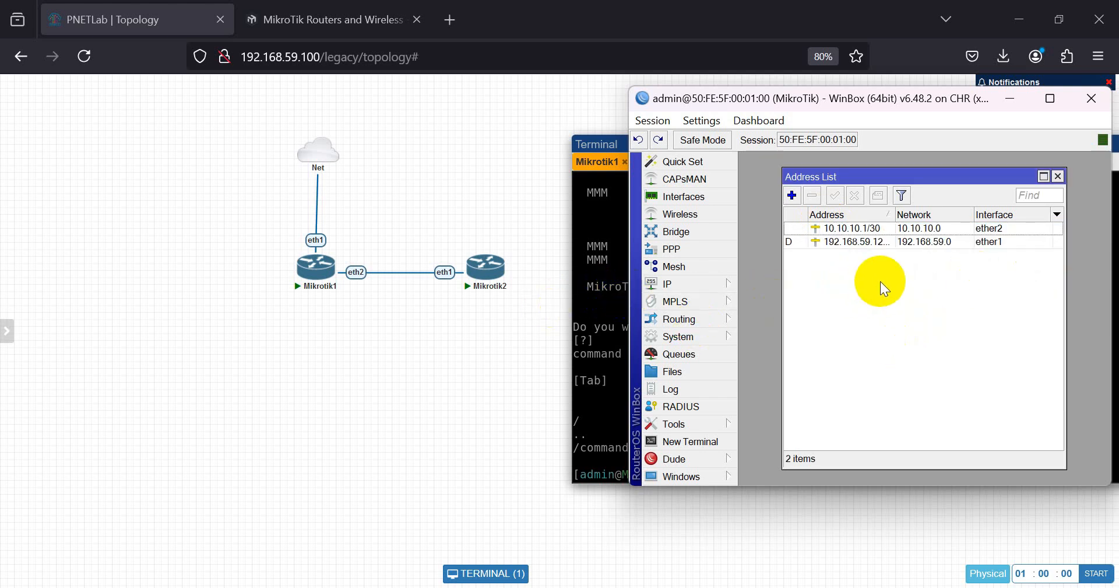
left_click(594, 268)
- Open Mikrotik2's console and log in as admin with a blank password, answering n
left_click(506, 269)
left_click(723, 269)
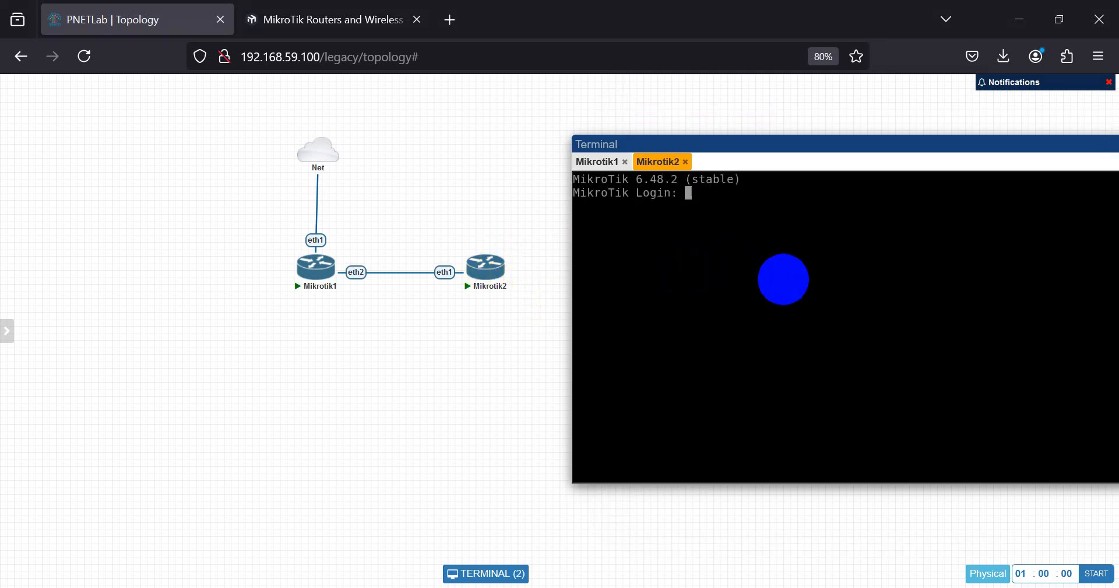
type("admin")
key("Return")
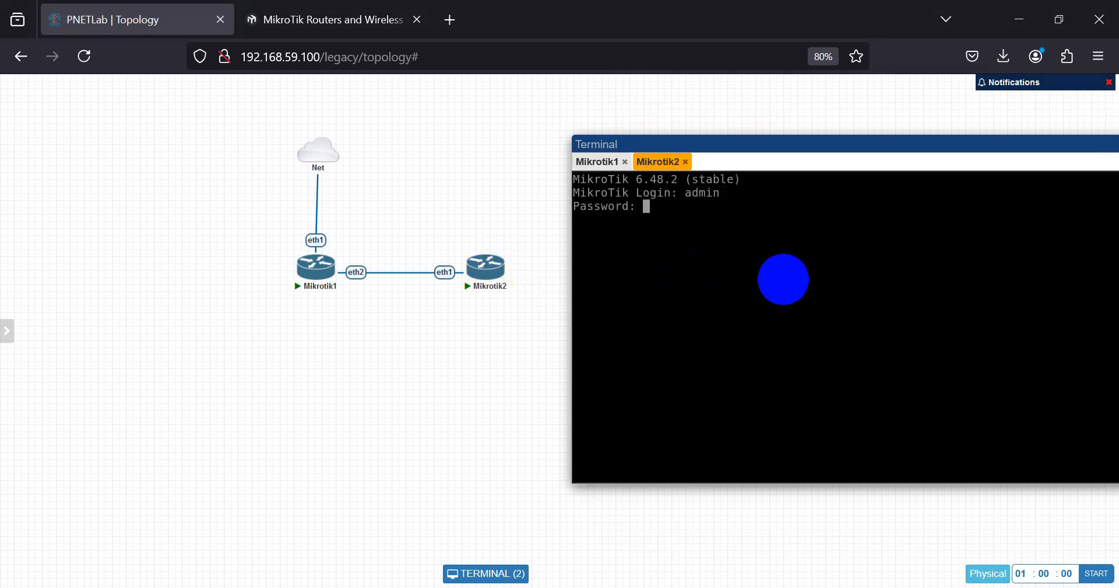
key("Return")
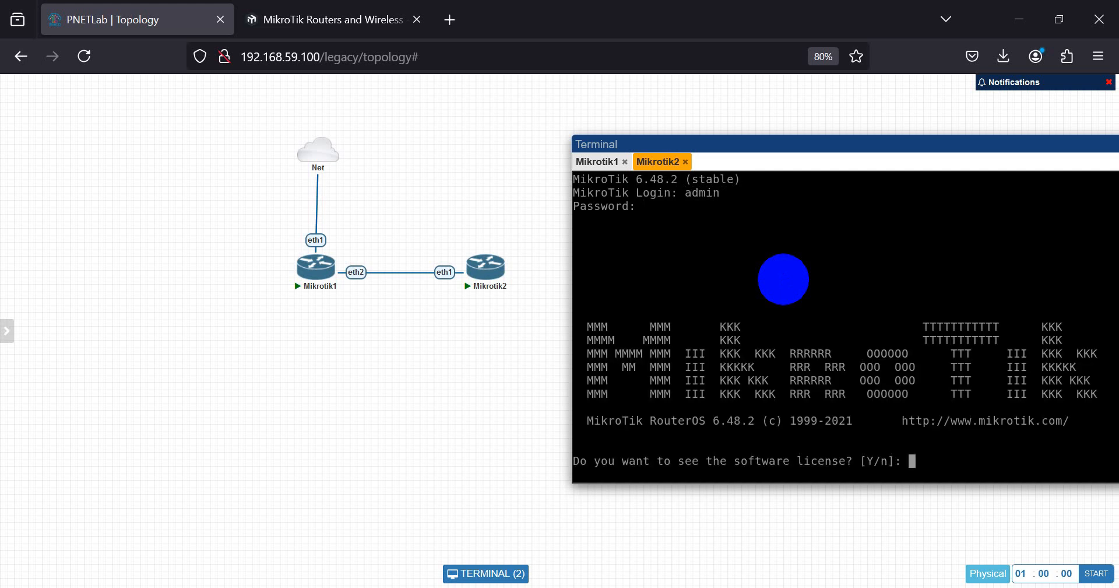
type("n")
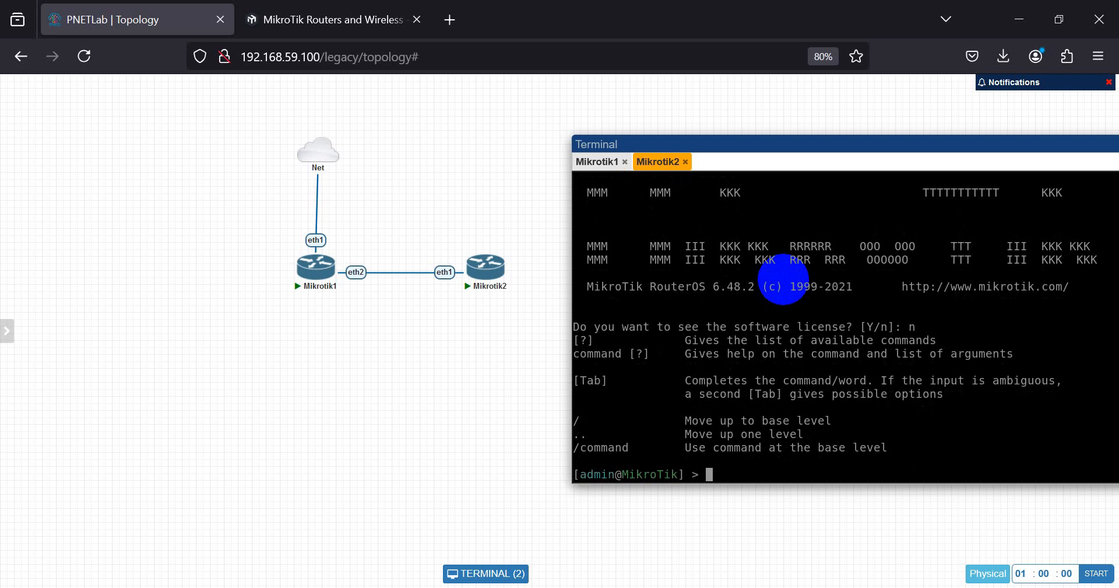
- Type ip address add address=10.10.10.2/30 netmask=255.255.255.25 at the prompt
left_click(490, 268)
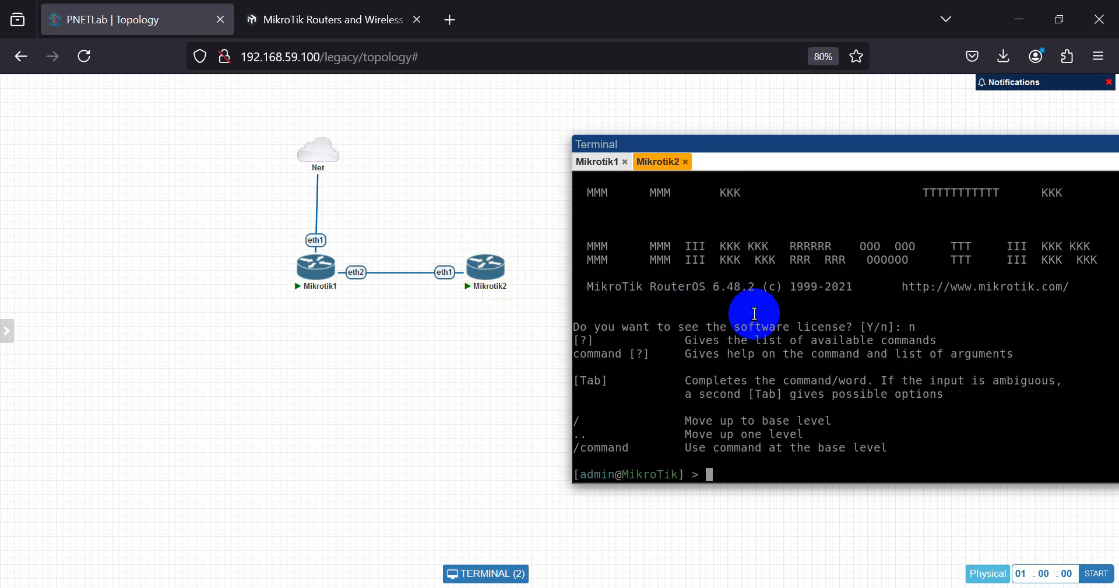
type("ip ss")
key("BackSpace")
key("BackSpace")
type("address add")
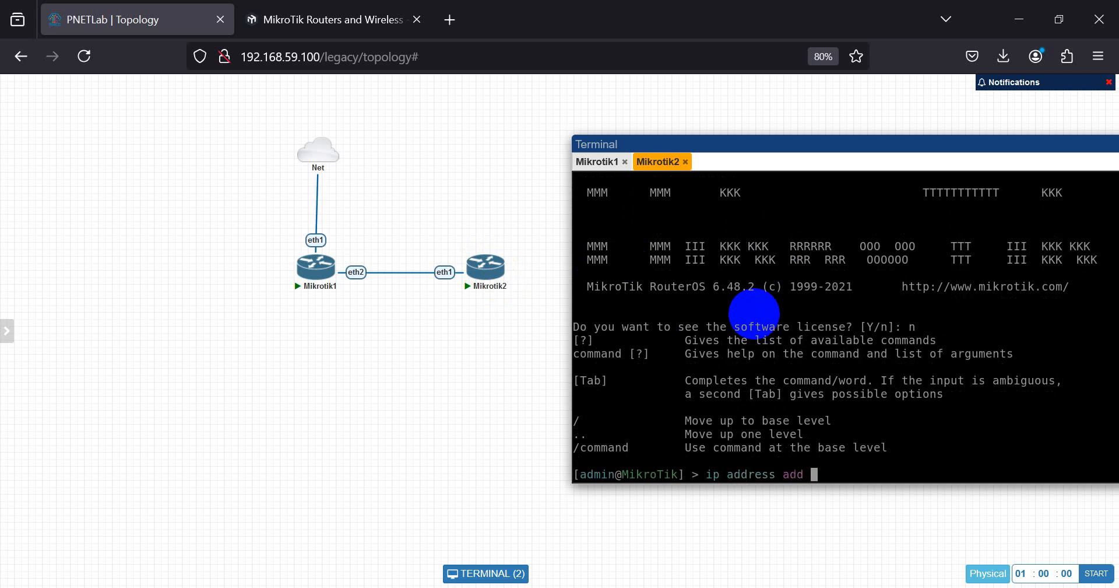
type(" ad")
key("Tab")
type("10.10.10.2/30")
key("BackSpace")
key("BackSpace")
key("BackSpace")
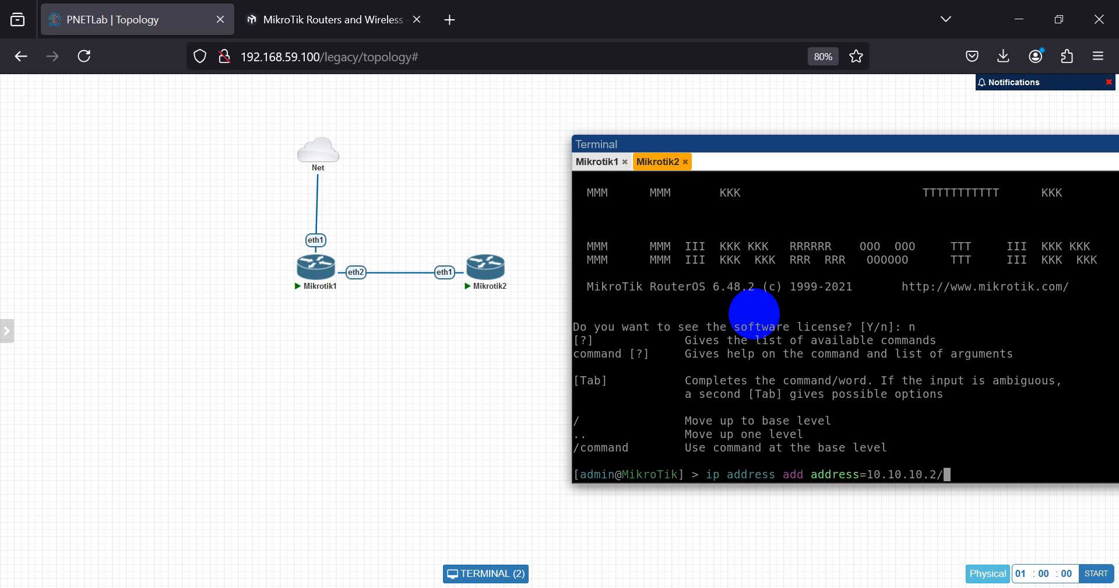
type("30")
type("netmask=255.255")
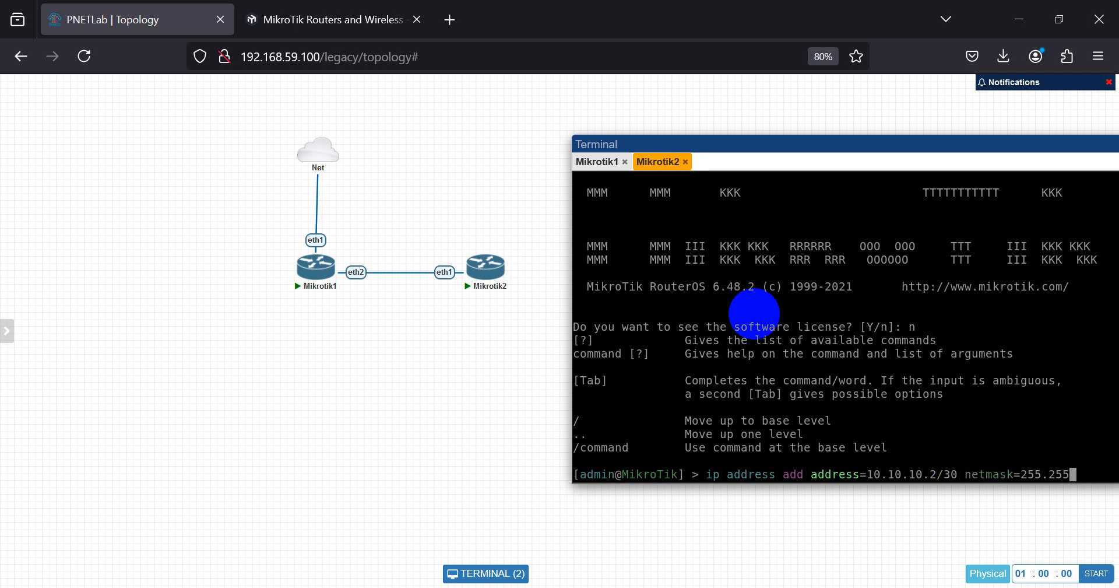
type(".255.25")
left_click_drag(779, 146, 700, 143)
- Finish the command with netmask 255.255.255.252 and interface ether1, then run it
type("2")
type(" int")
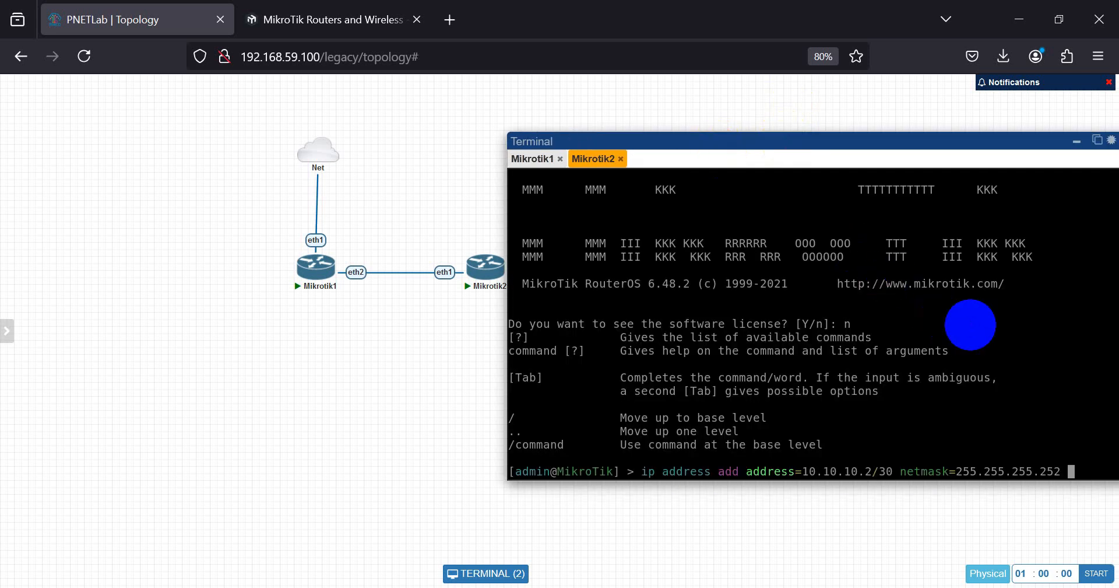
key("Tab")
type("ether")
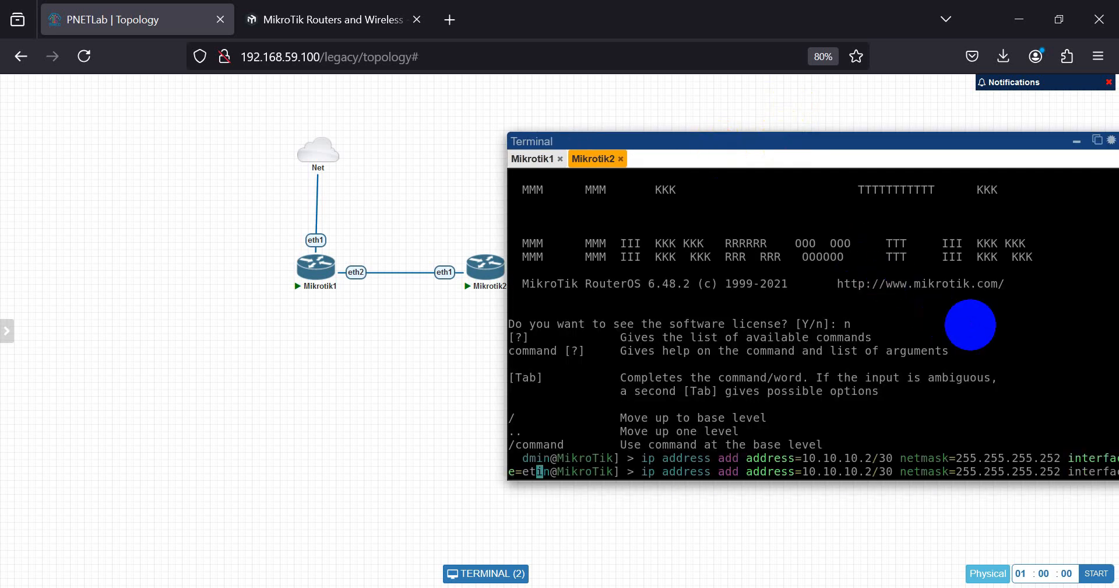
type("1")
left_click_drag(842, 146, 687, 165)
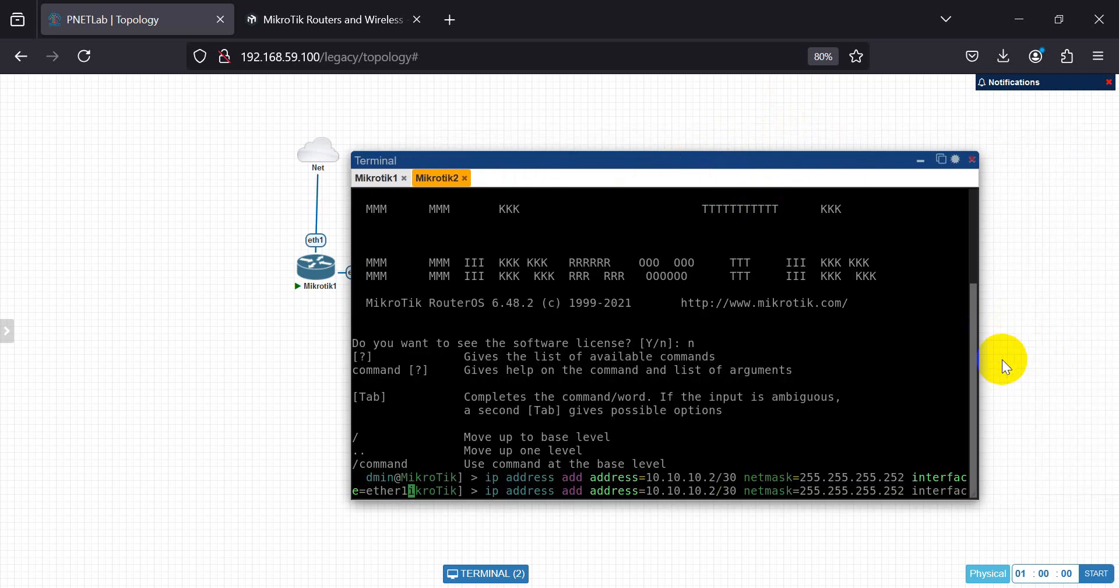
left_click_drag(979, 376, 1074, 390)
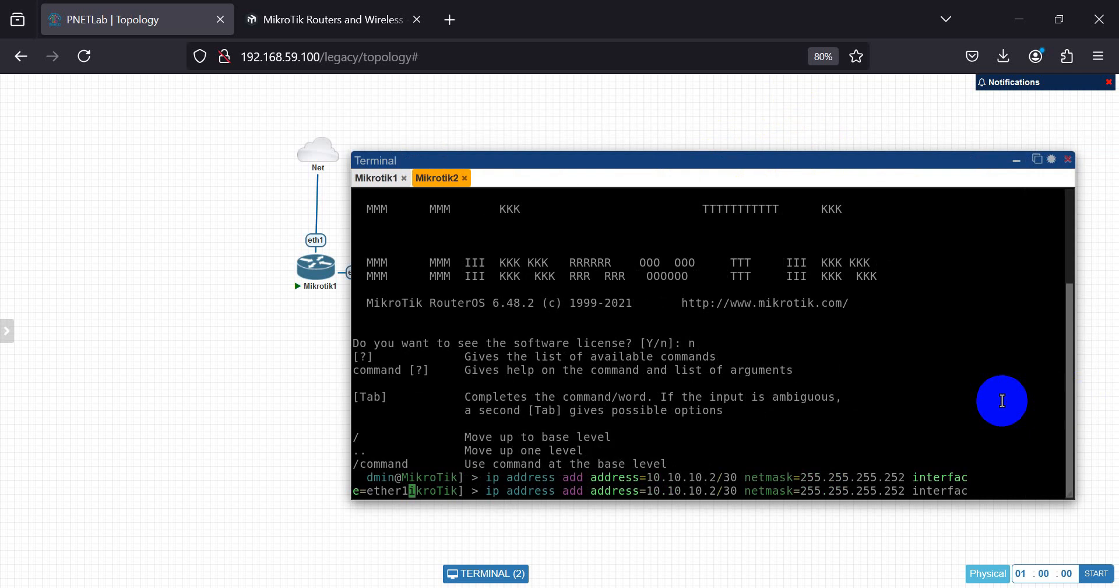
key("Return")
key("Return")
key("Return")
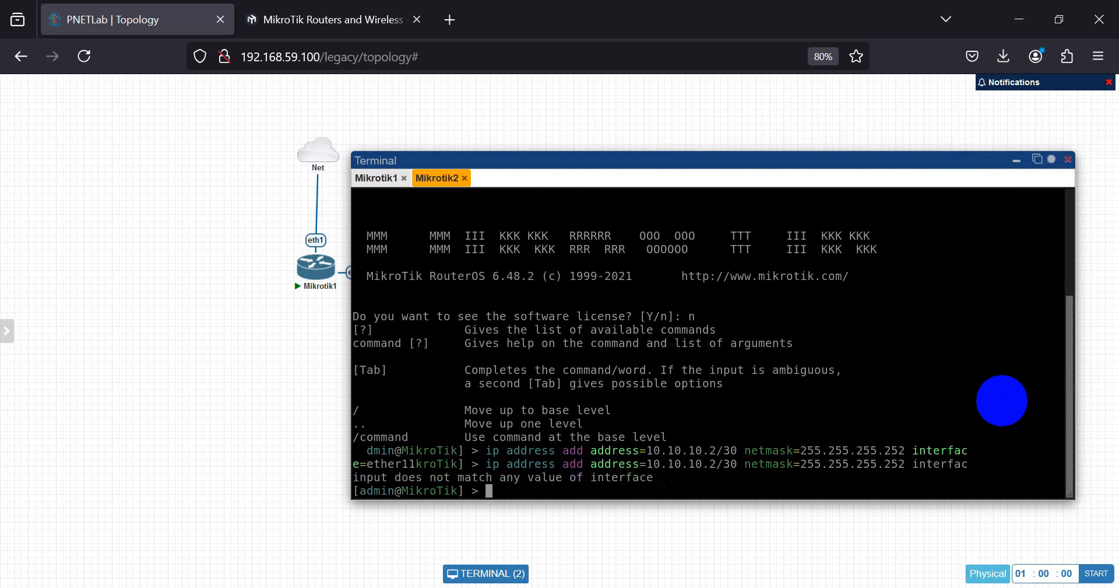
- Rerun the command with the interface corrected to ether1 and check ip address print
key("Up")
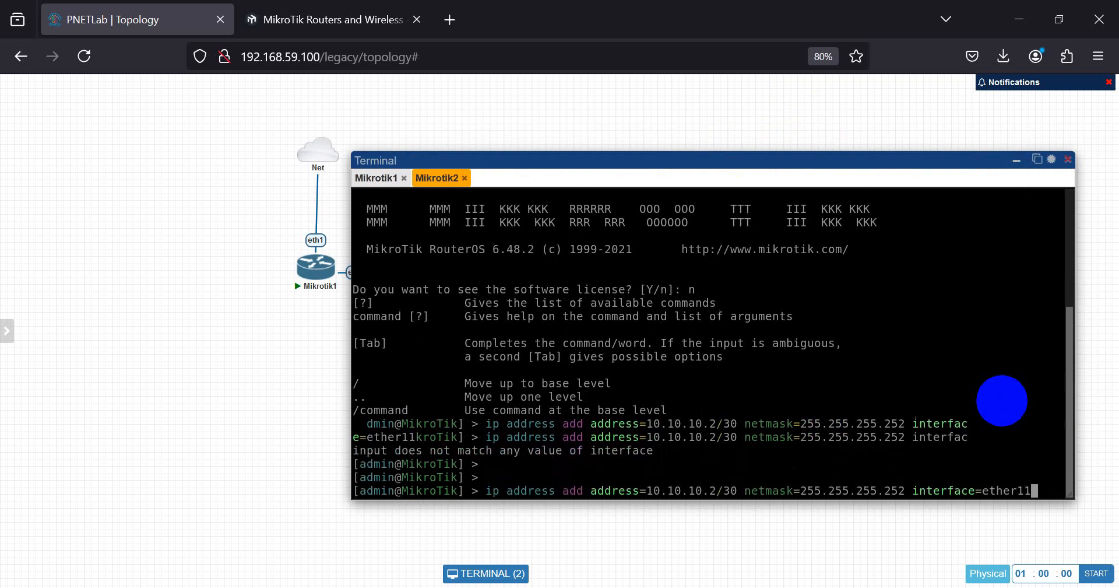
key("BackSpace")
key("BackSpace")
key("BackSpace")
key("BackSpace")
key("BackSpace")
key("BackSpace")
type("ther1")
key("Return")
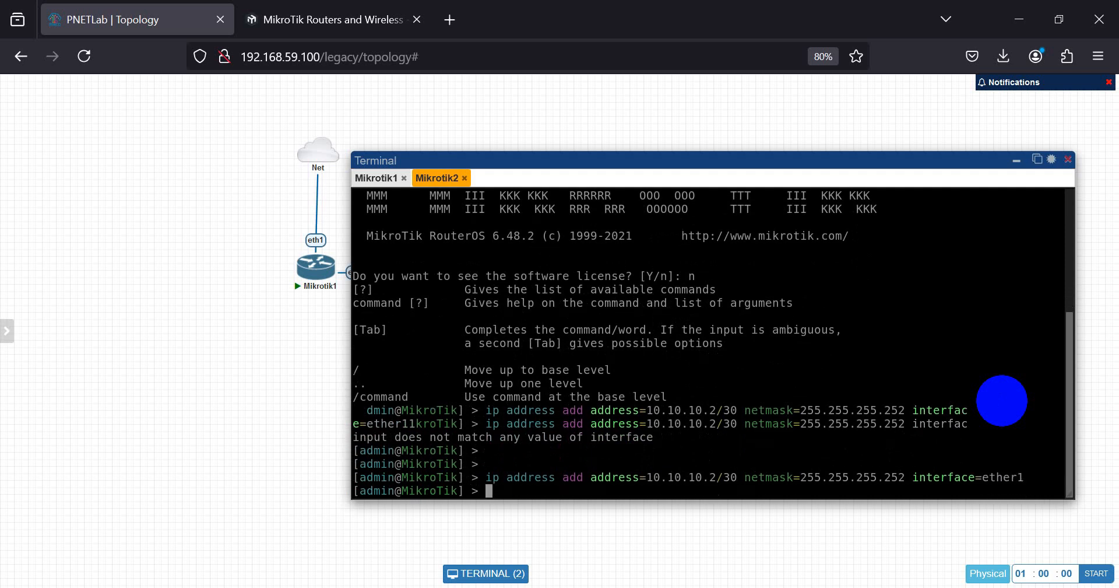
key("Return")
key("Return")
type("ip address print")
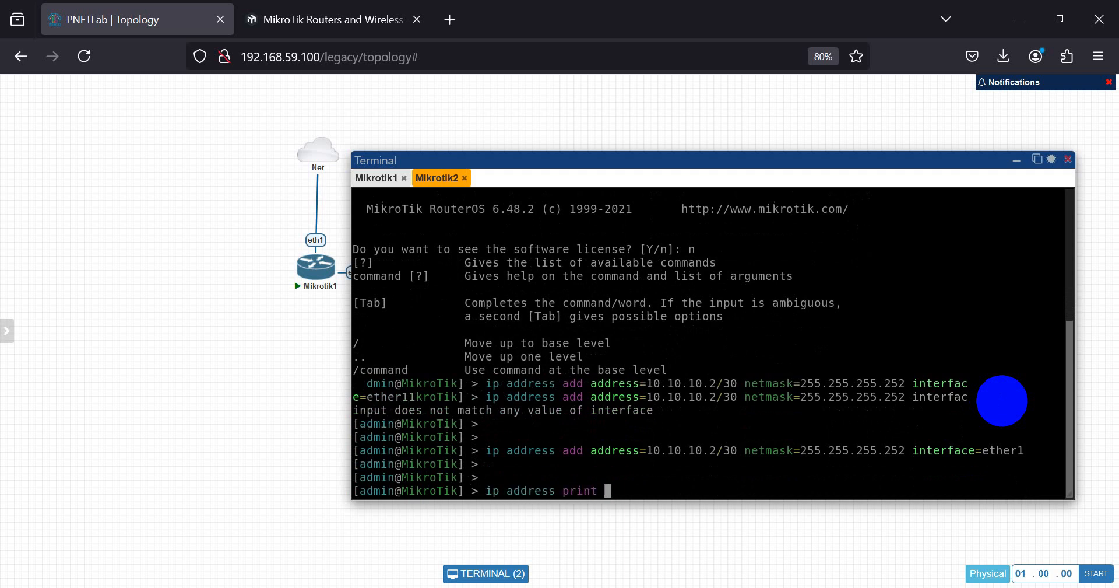
key("Return")
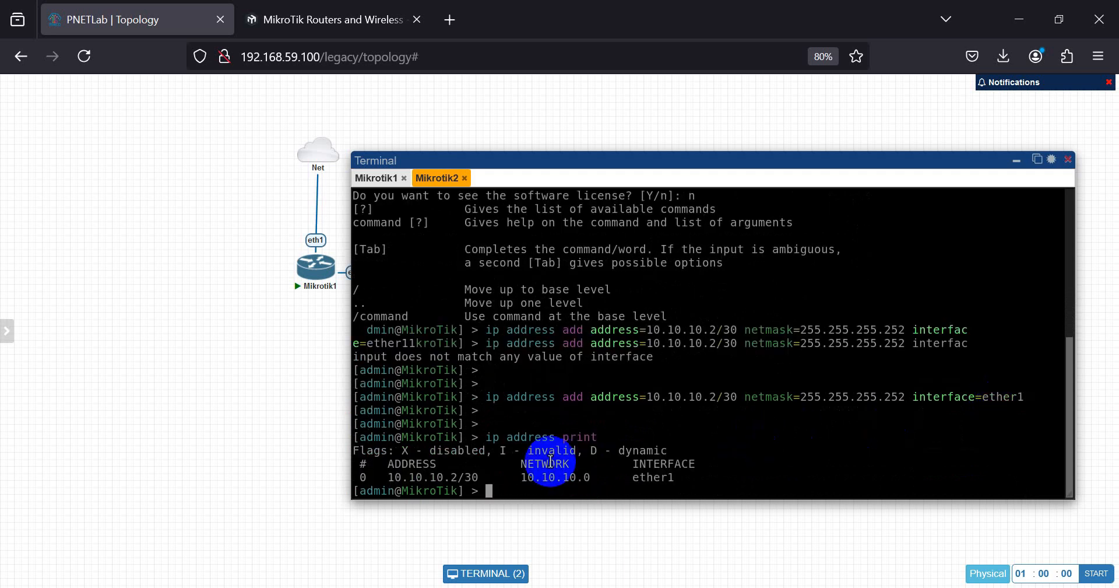
left_click_drag(533, 158, 755, 174)
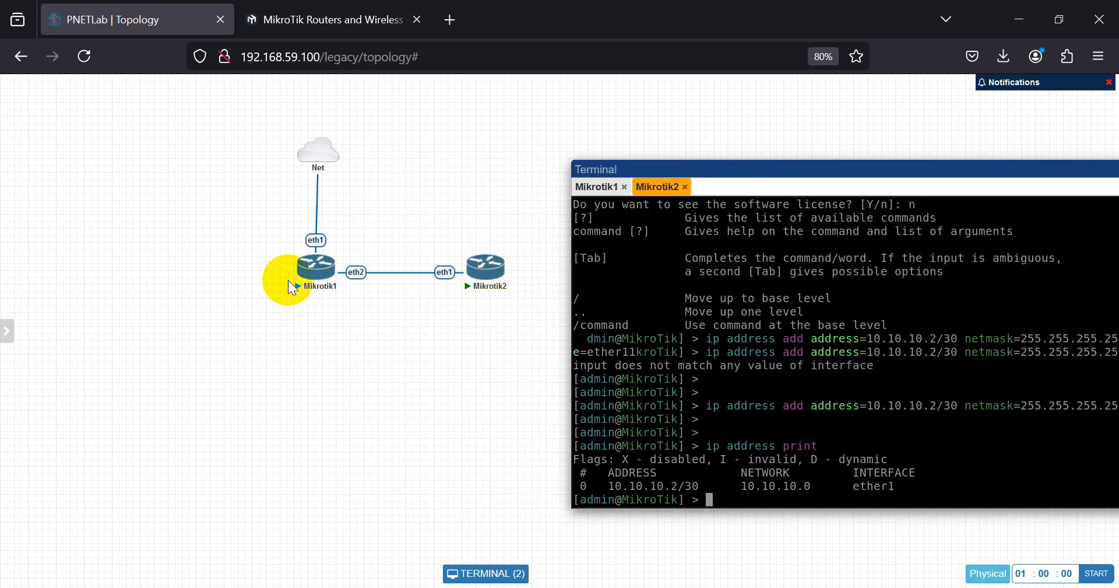
- Ping 10.10.10.1 from Mikrotik2 twice, getting 3/3 replies with 0% loss
left_click(837, 346)
type("pi")
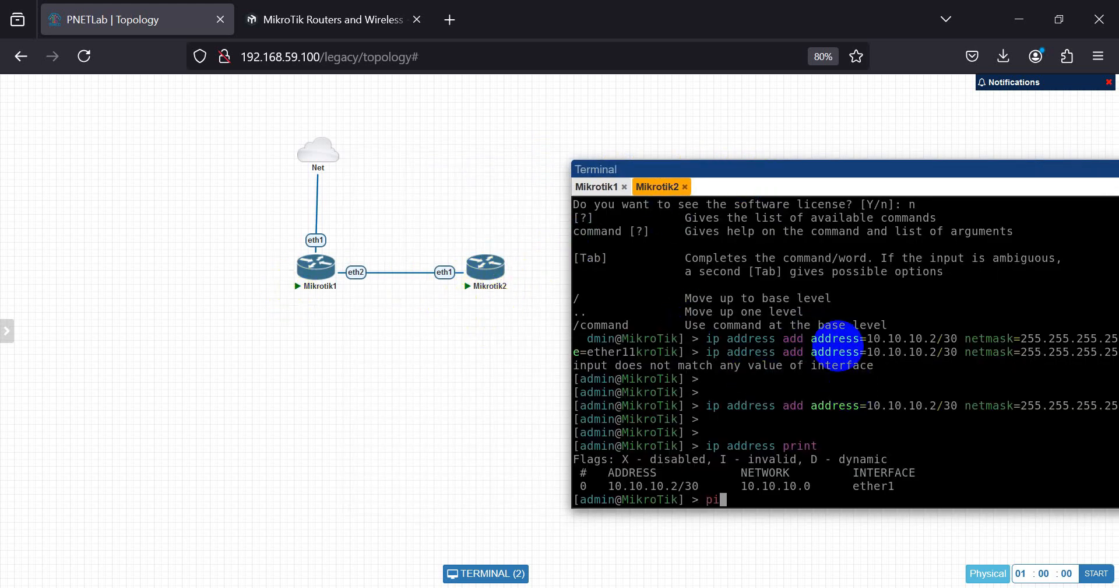
type("ng 10.10.10.1")
key("Return")
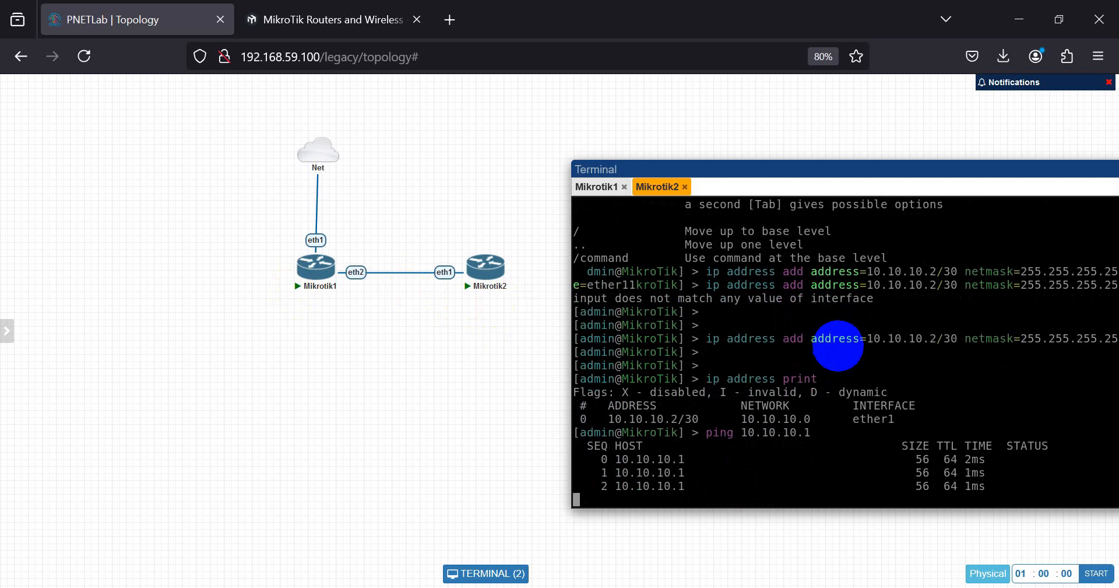
key("ctrl+c")
key("Up")
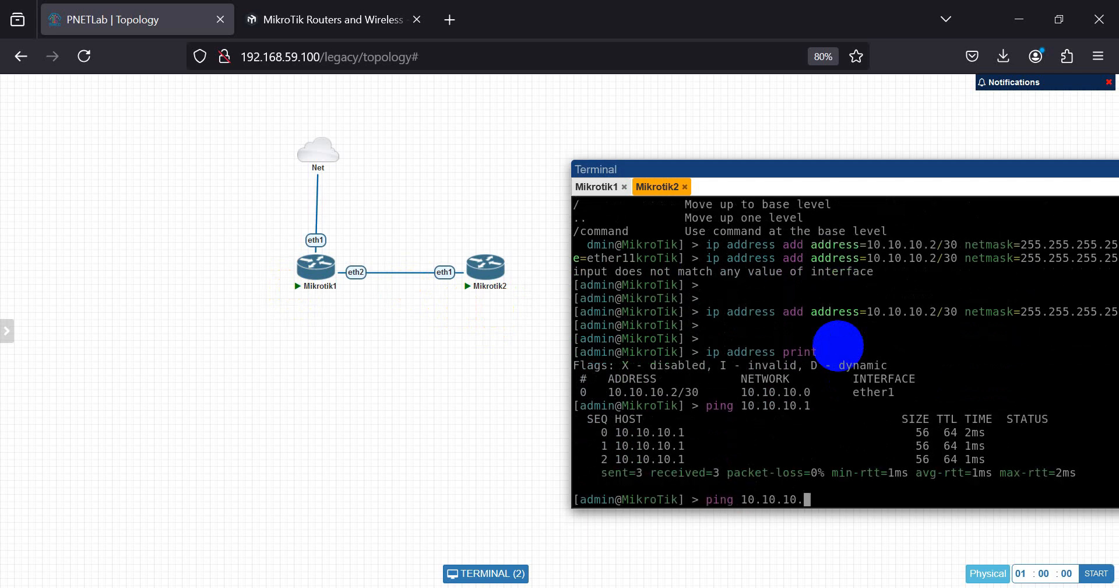
key("Return")
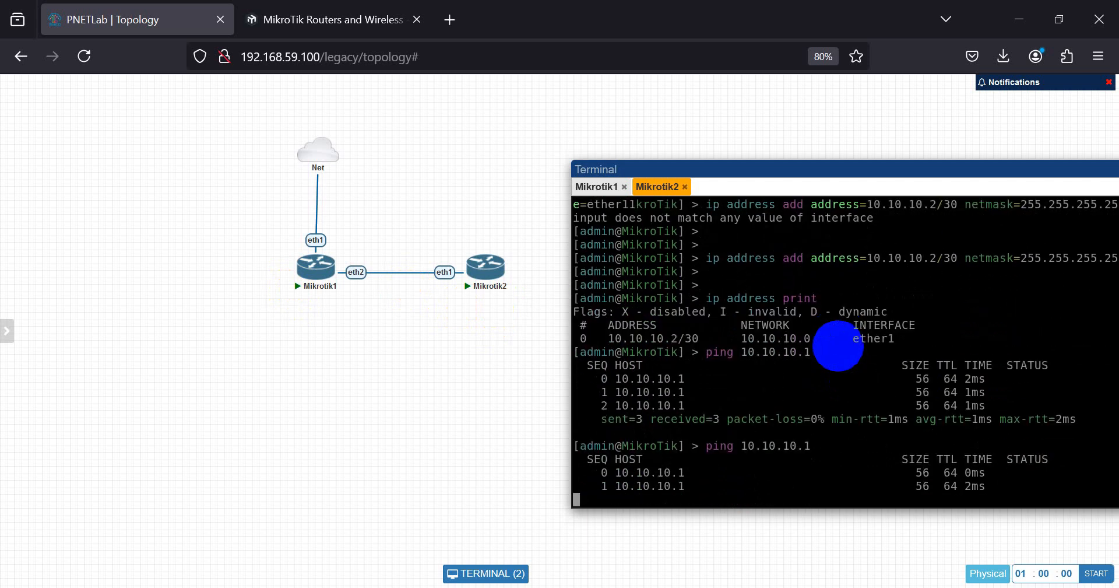